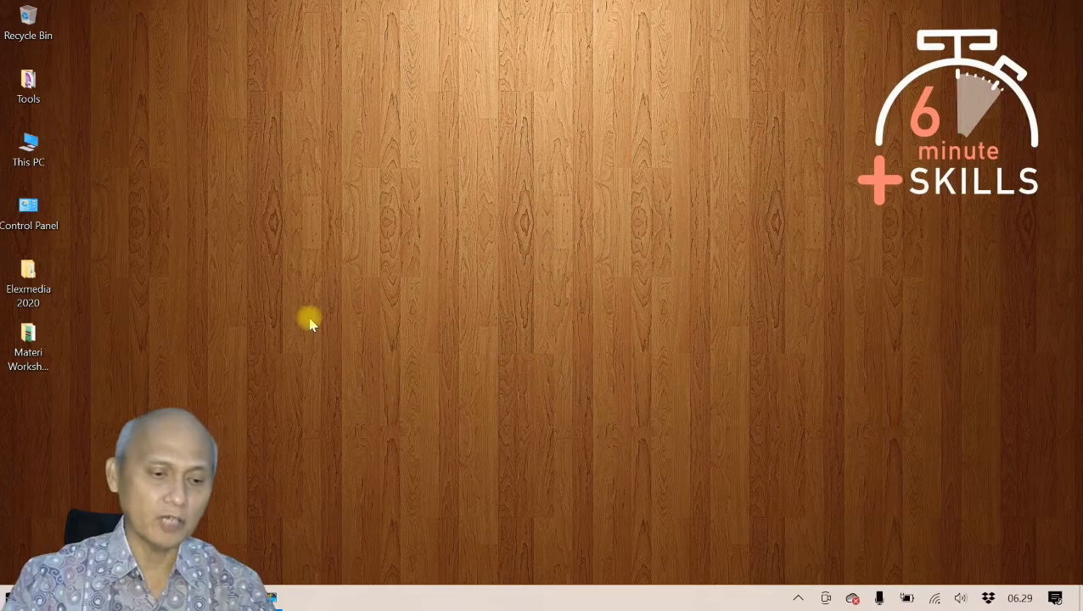
Step: Launch Chrome from the Start menu, opening a new tab on the Google start page
left_click(12, 600)
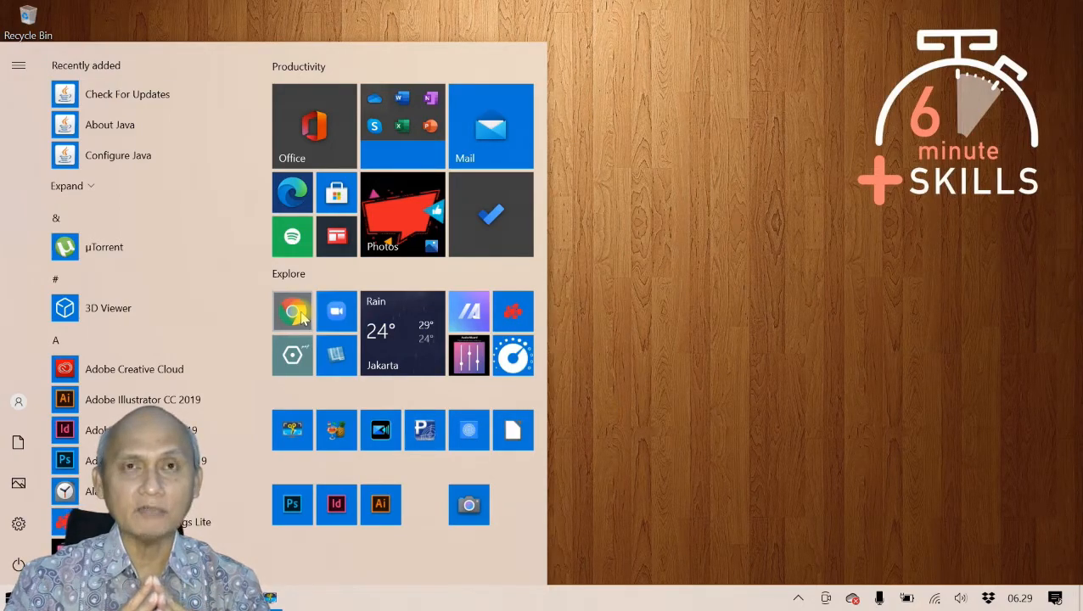
left_click(293, 313)
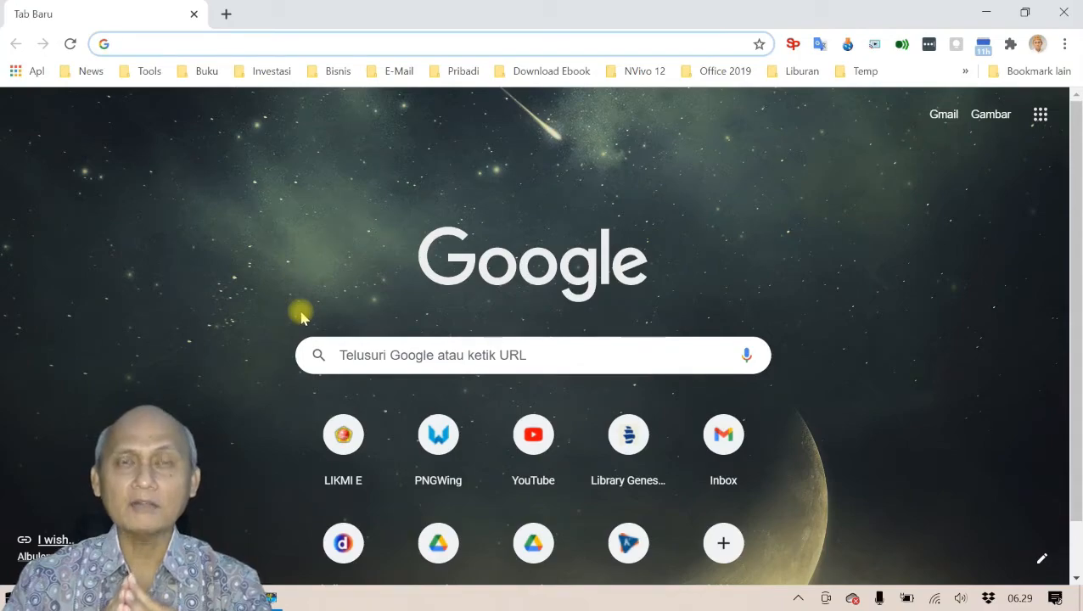
Step: Search 'google drive' from the address bar and open the Google Drive apps page result
left_click(256, 37)
type("goo")
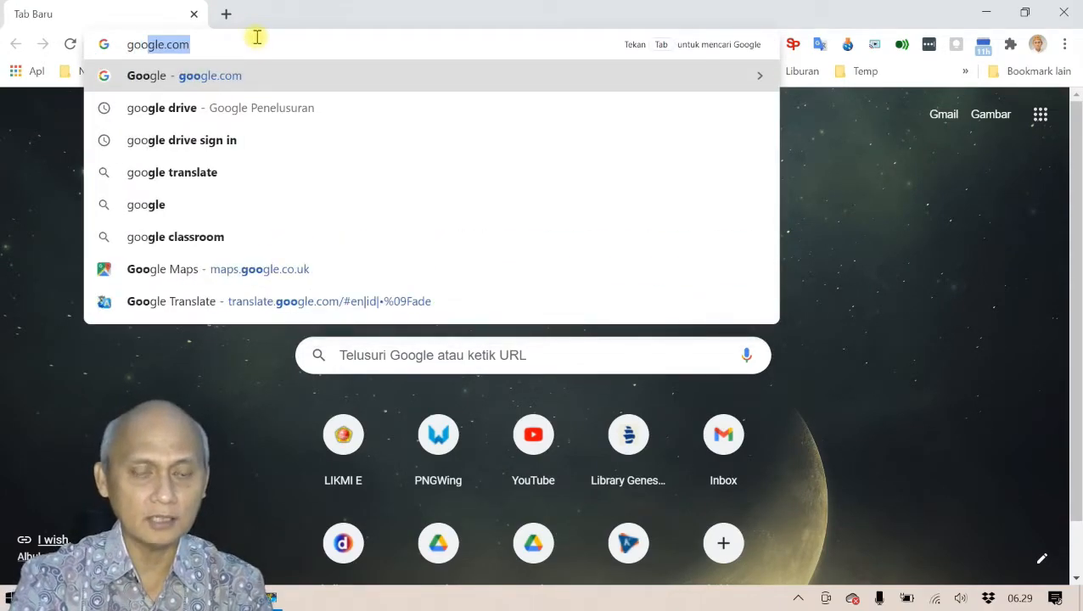
left_click(221, 107)
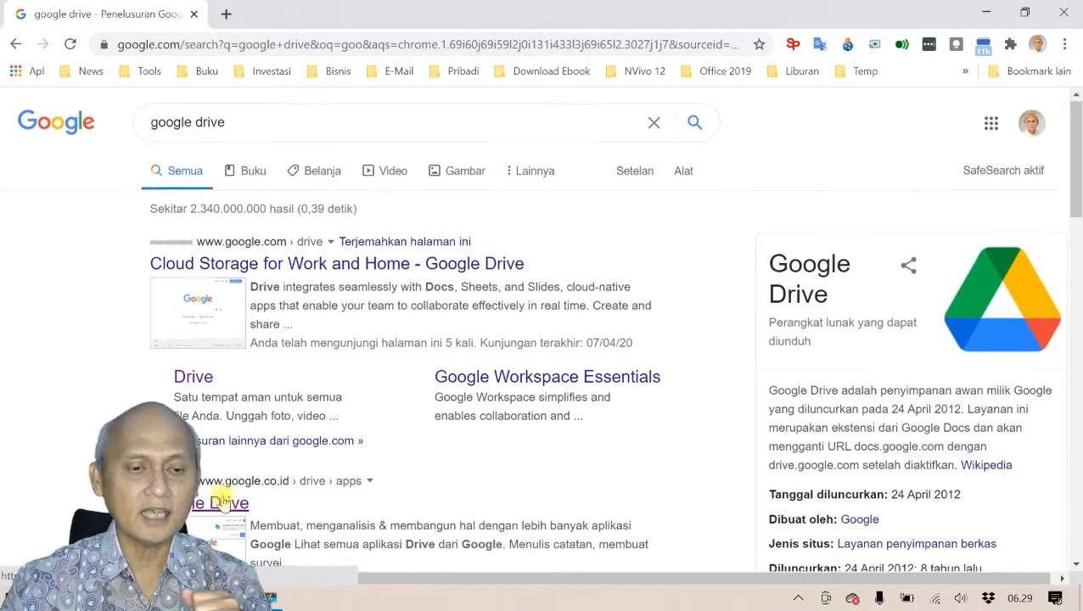
scroll(218, 507, "down", 1)
left_click(218, 425)
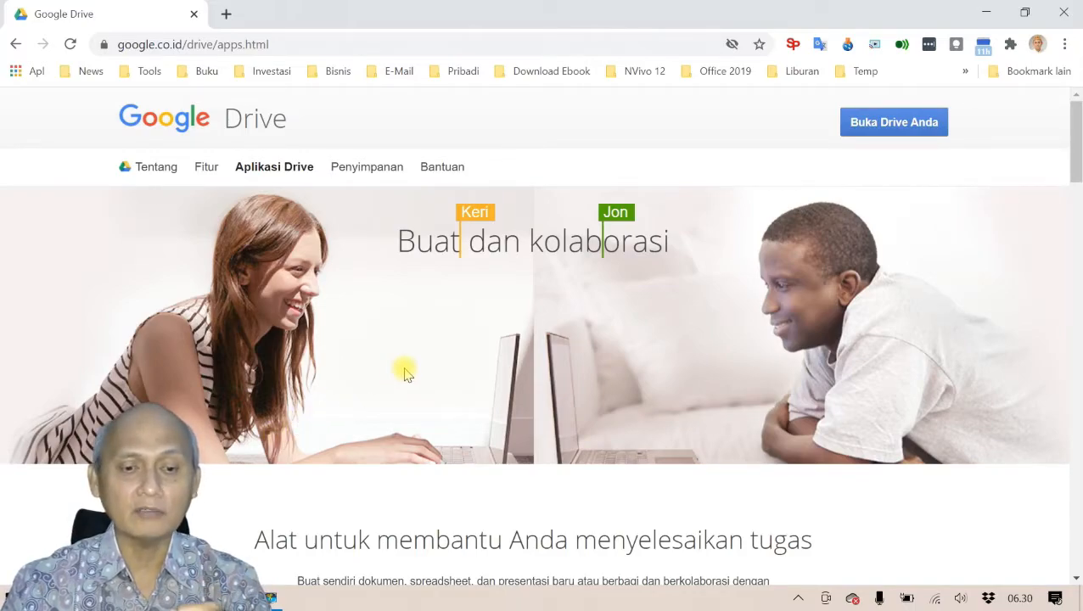
Step: Read the Formulir section of the Drive apps page, then go to My Drive via 'Buka Drive Anda'
scroll(404, 370, "down", 4)
scroll(409, 374, "down", 1)
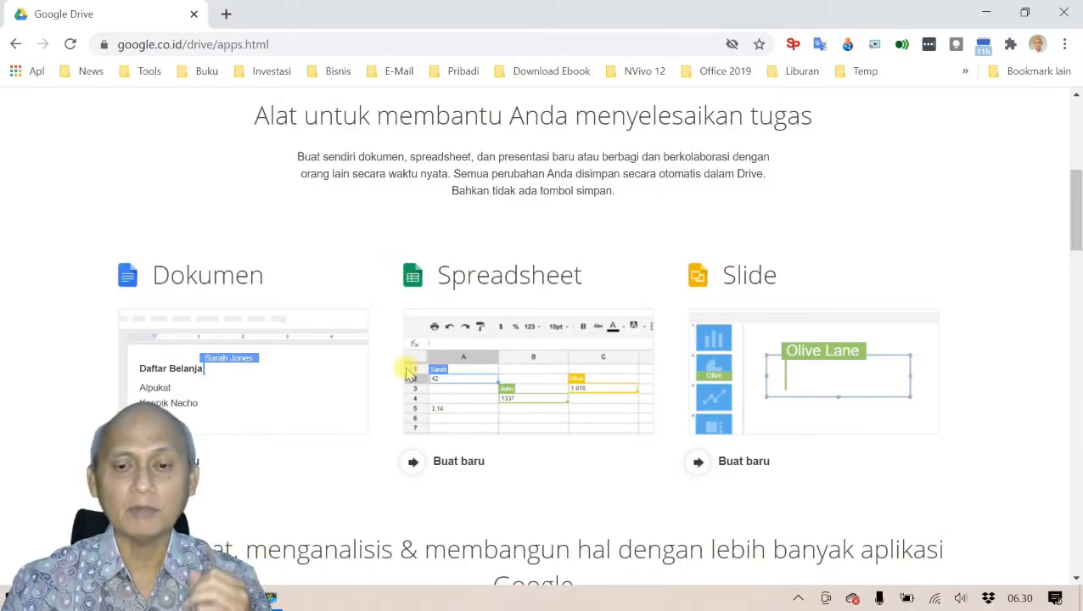
scroll(408, 374, "down", 8)
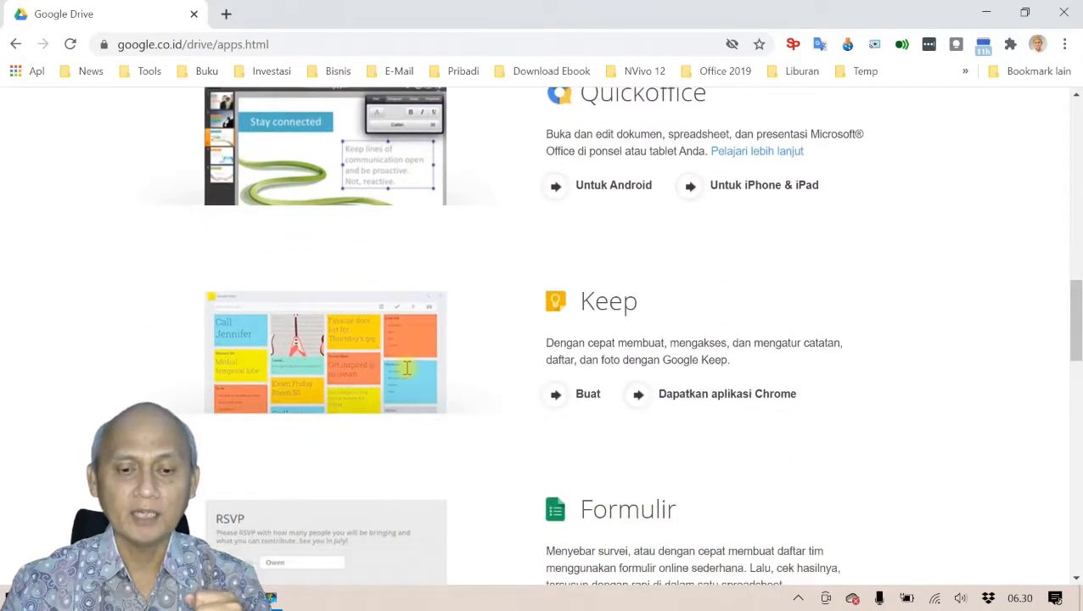
scroll(406, 367, "down", 3)
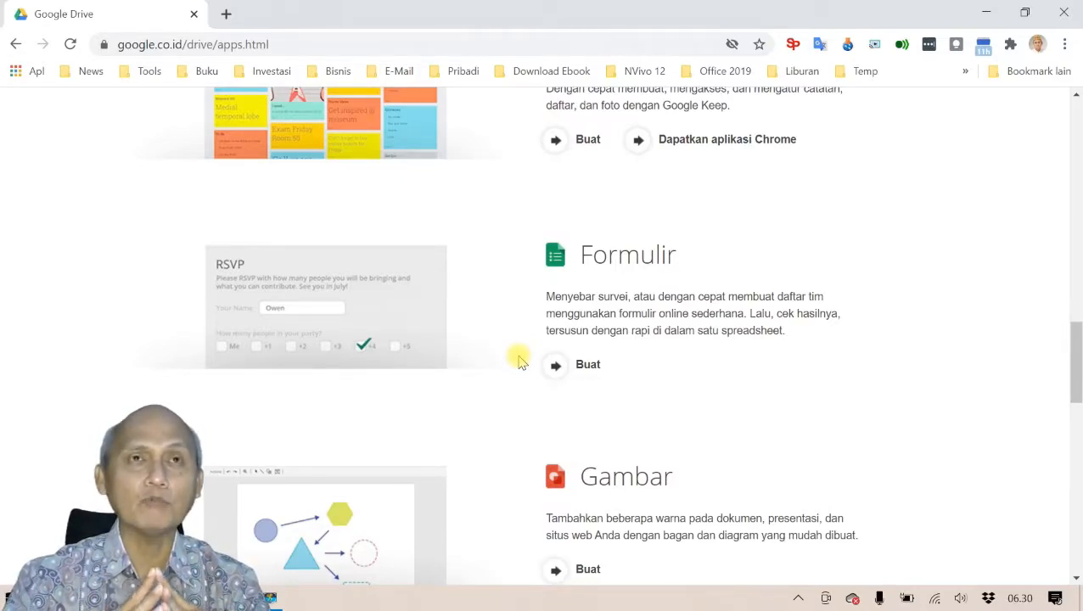
scroll(519, 361, "up", 15)
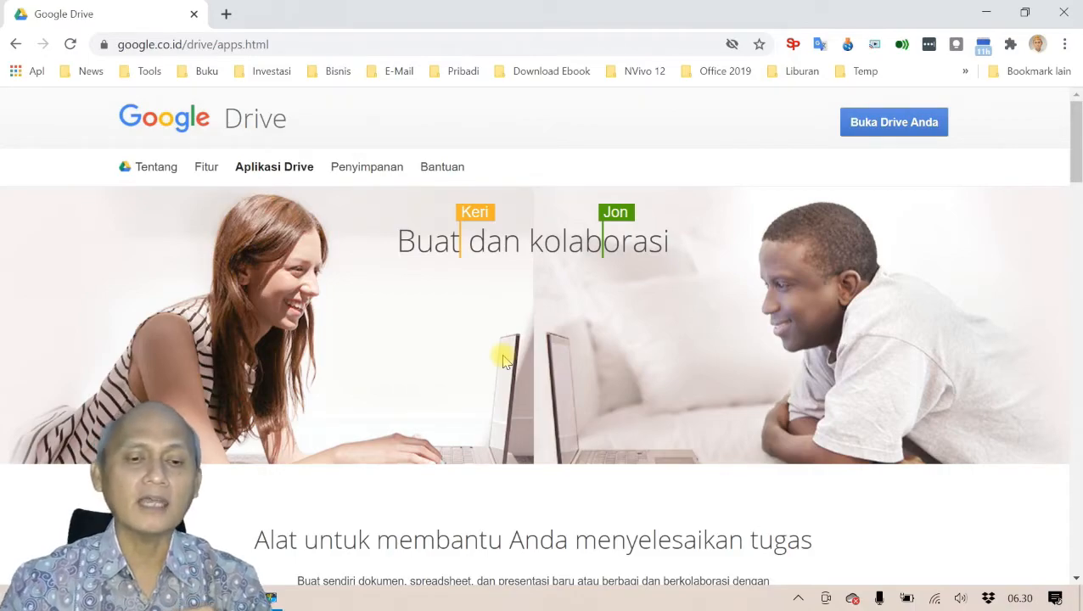
scroll(503, 361, "down", 15)
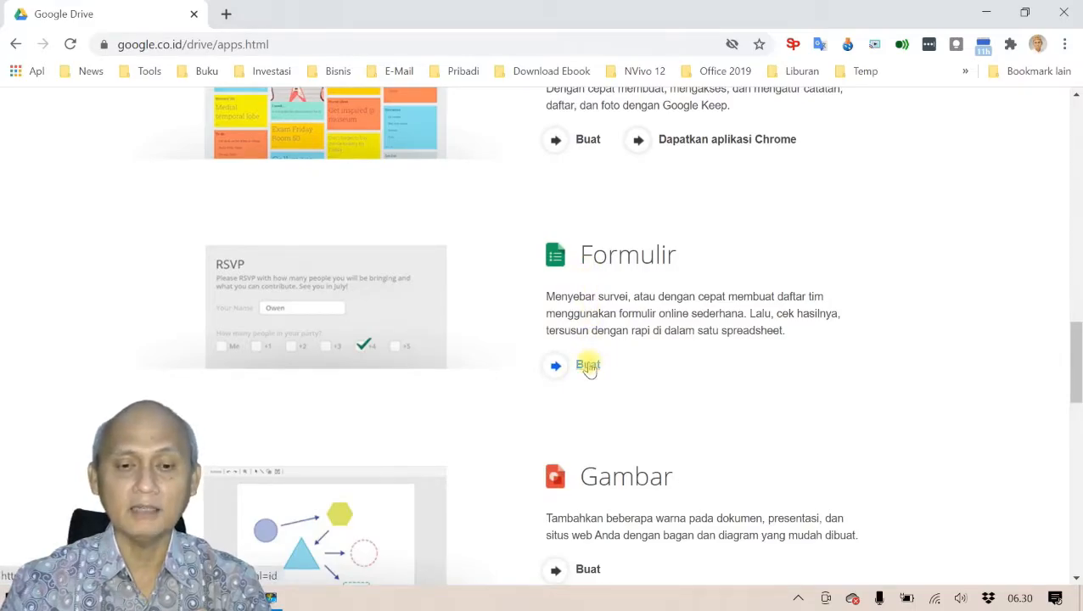
scroll(589, 367, "up", 15)
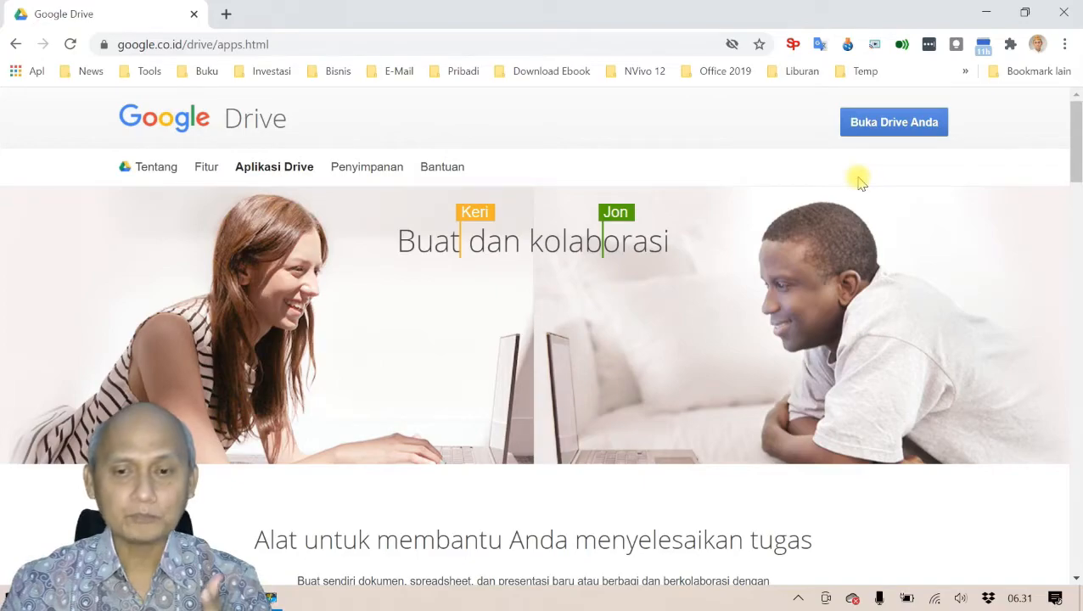
left_click(874, 130)
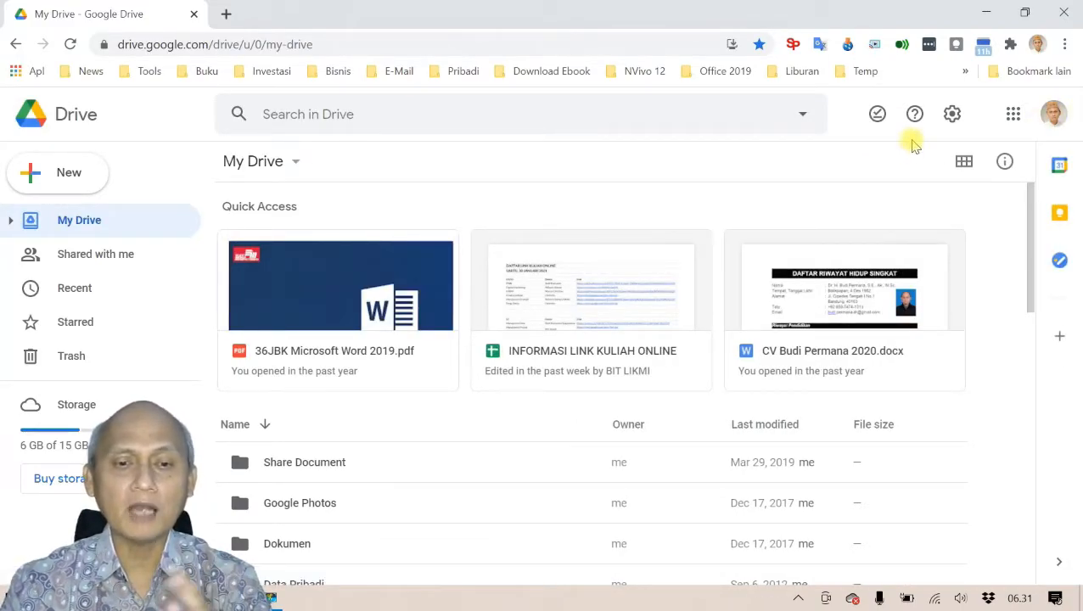
Step: Switch to the second Google account's Drive and expand Drive Saya to show its folders
left_click(1053, 116)
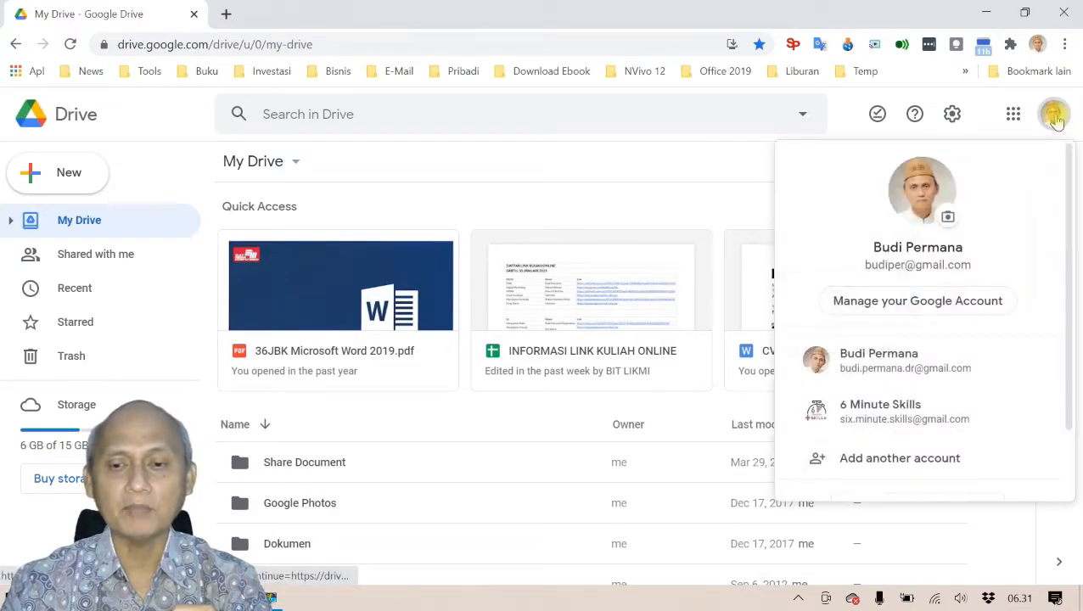
left_click(917, 376)
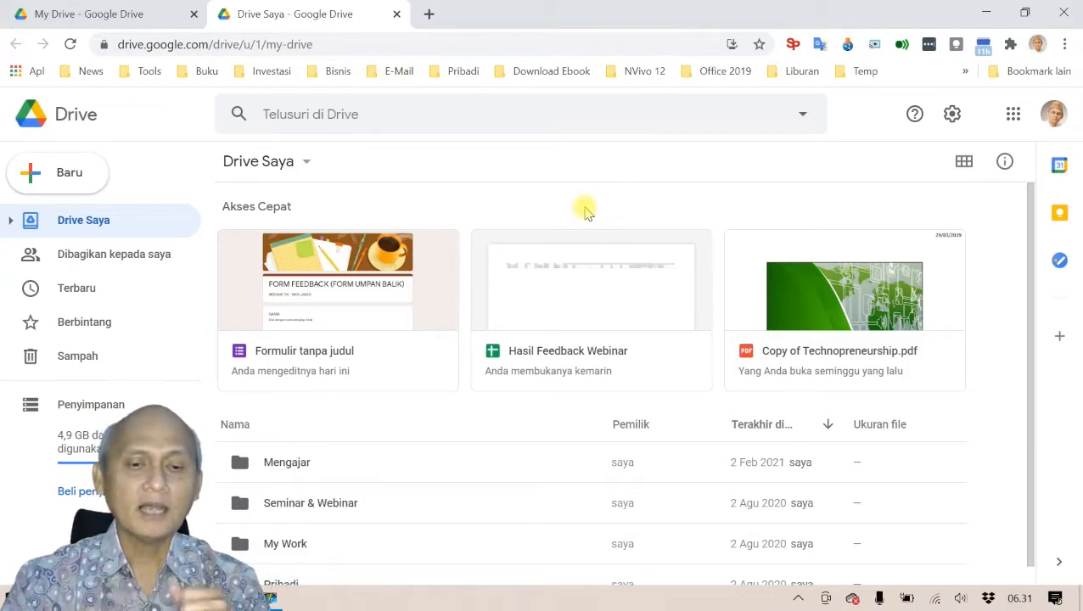
left_click(10, 222)
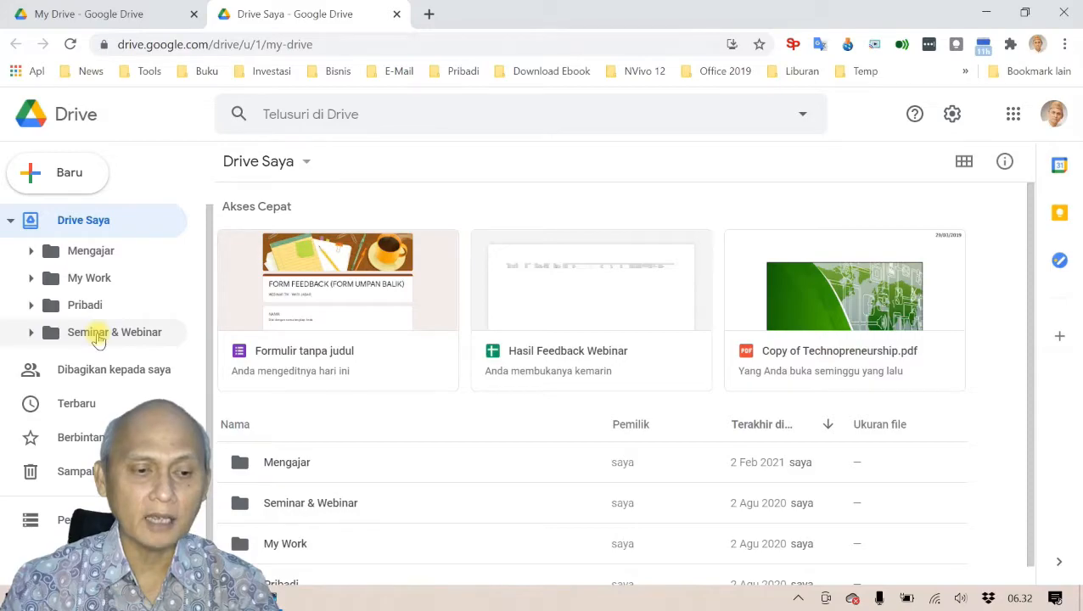
Step: Create a 'Google Formulir' subfolder inside Seminar & Webinar and open it
left_click(98, 338)
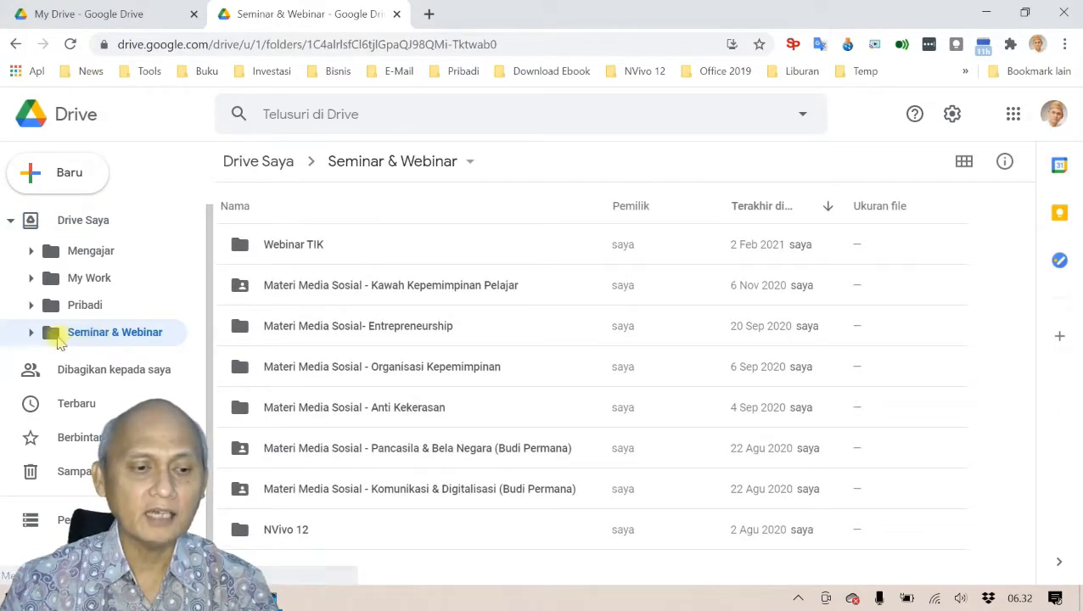
right_click(139, 337)
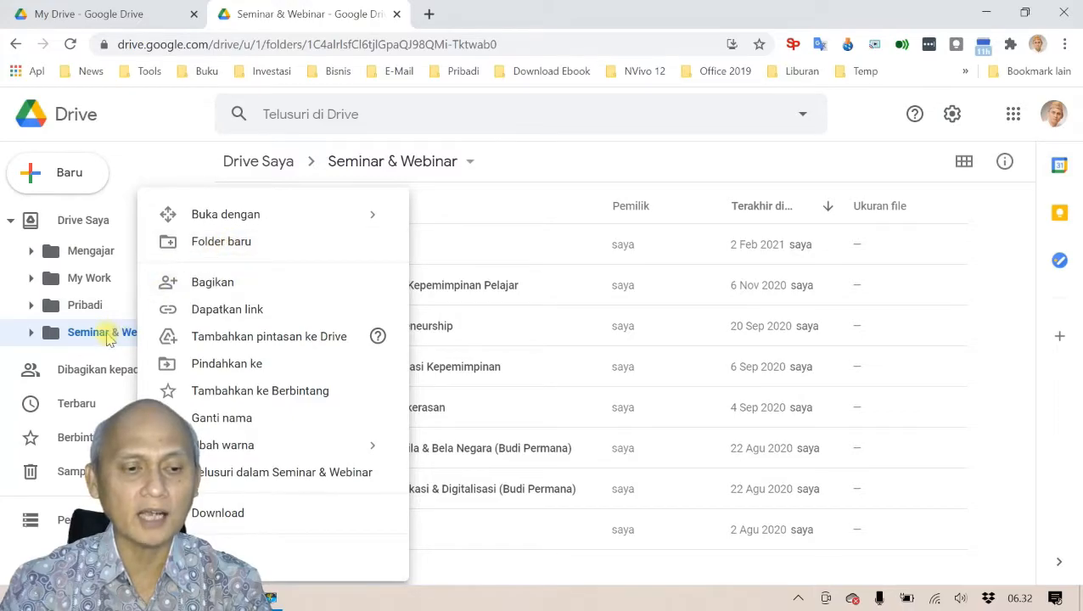
left_click(218, 242)
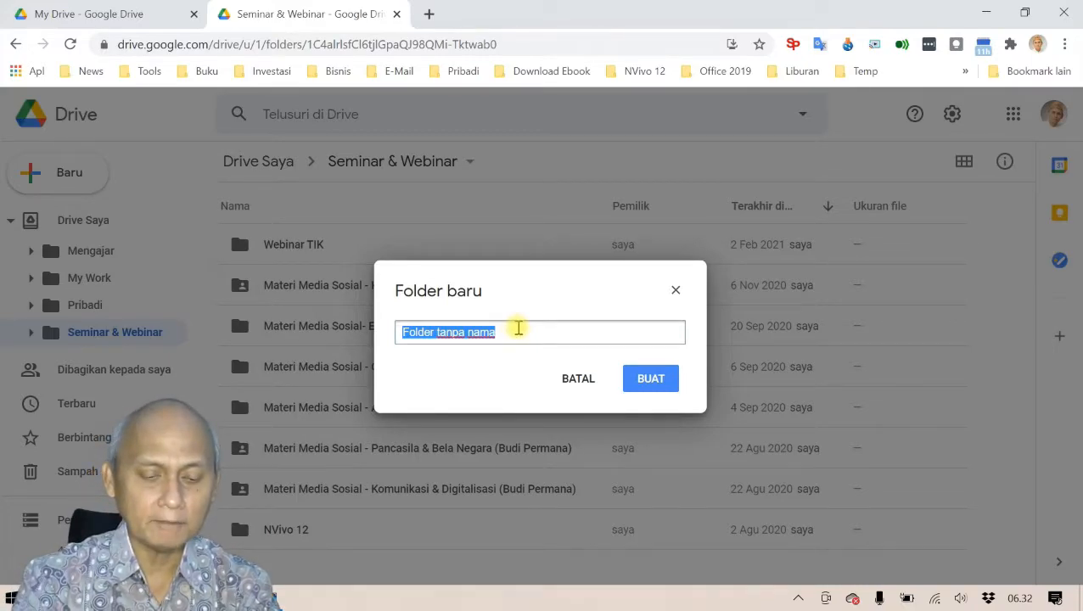
type("Goo")
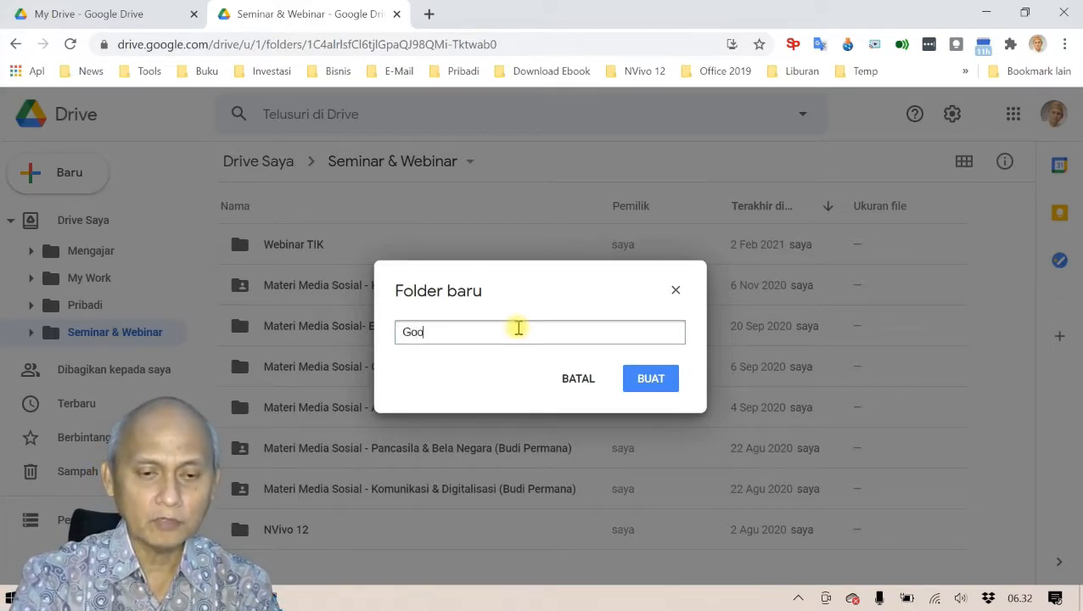
type("gle Formulir")
left_click(649, 379)
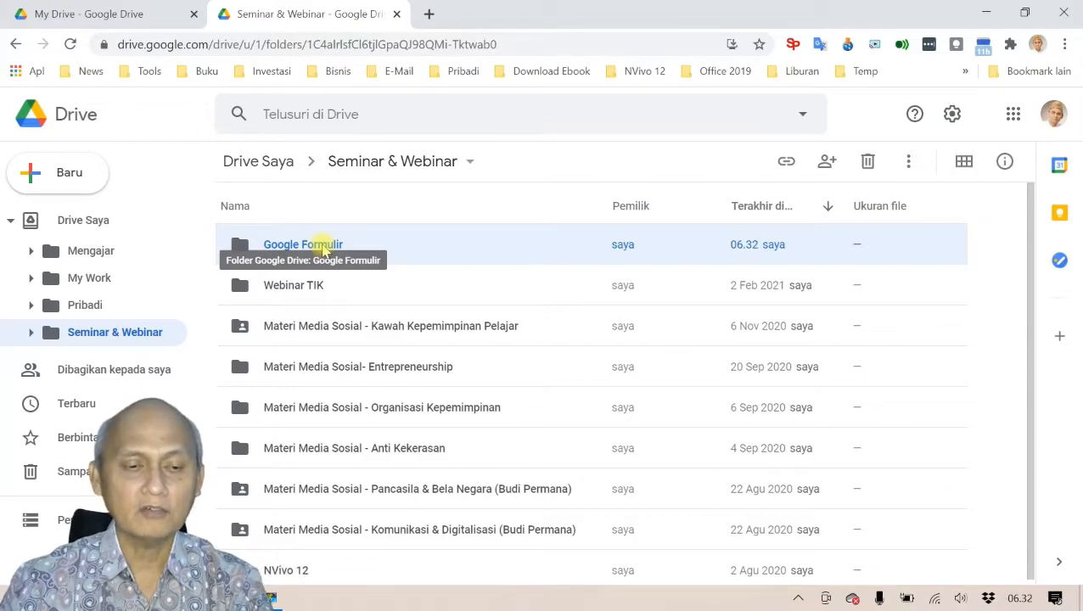
double_click(323, 246)
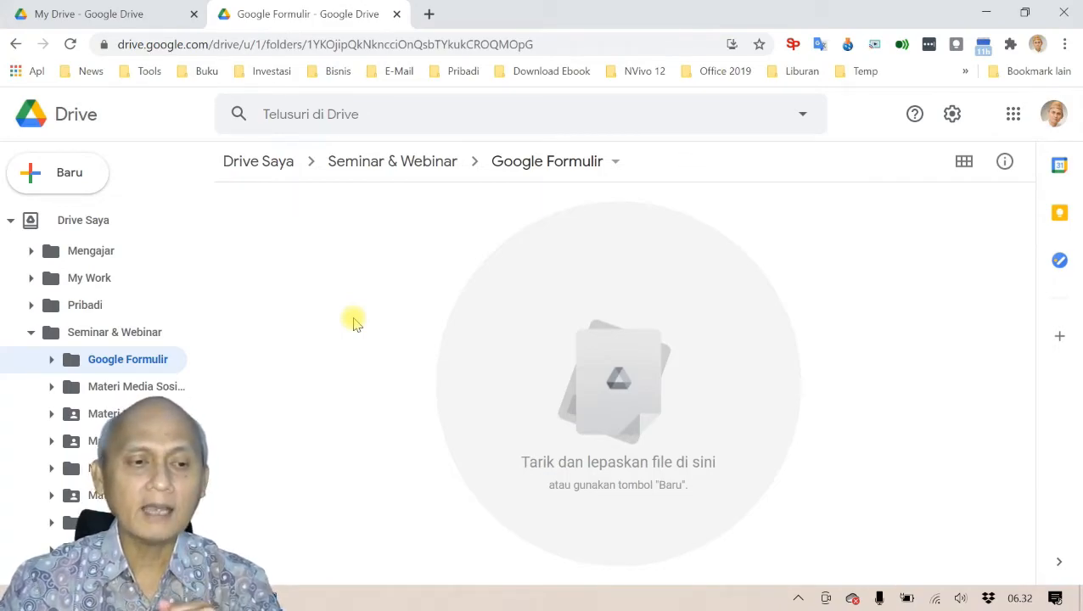
left_click(61, 183)
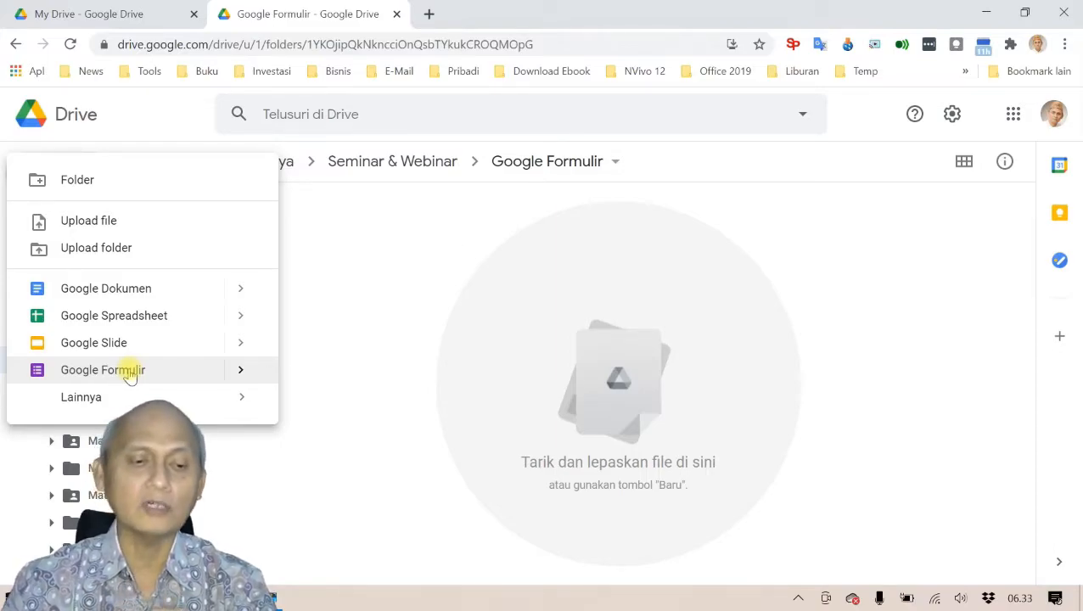
mouse_move(244, 378)
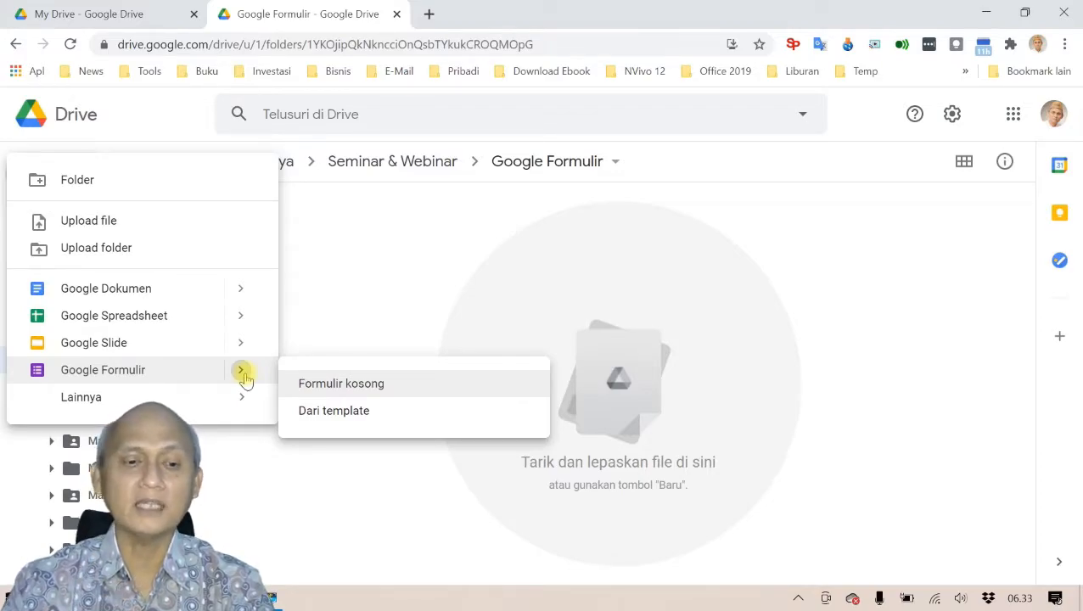
left_click(444, 414)
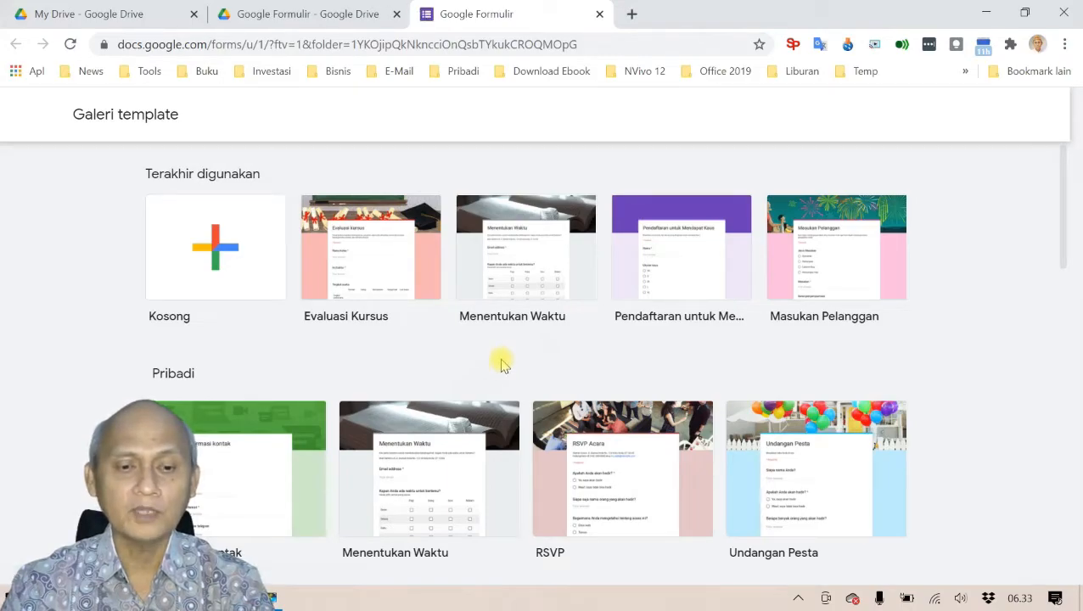
scroll(501, 365, "down", 2)
scroll(501, 365, "up", 2)
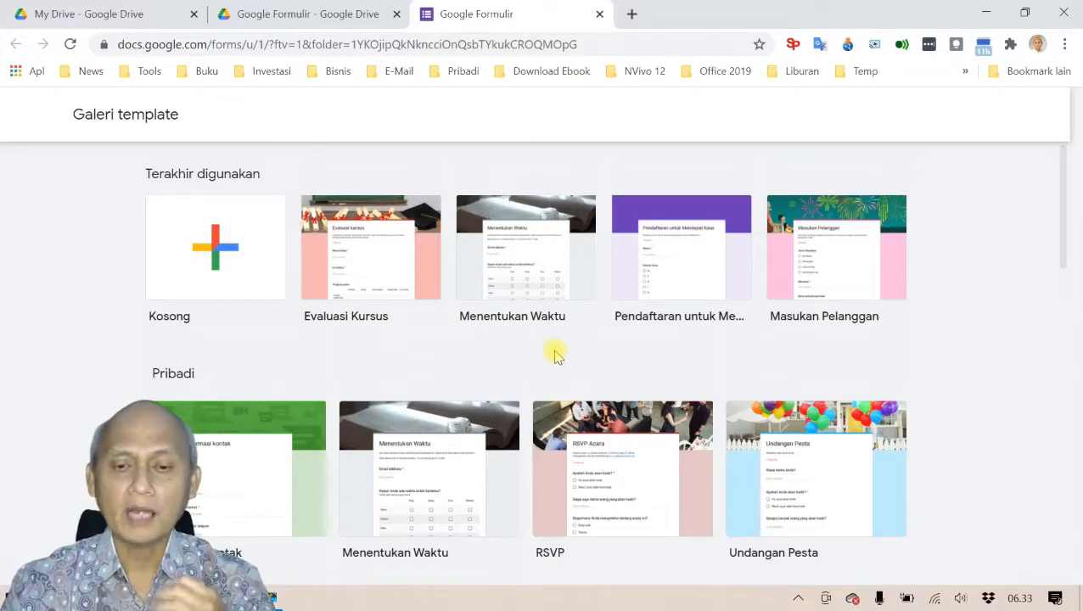
scroll(557, 355, "down", 2)
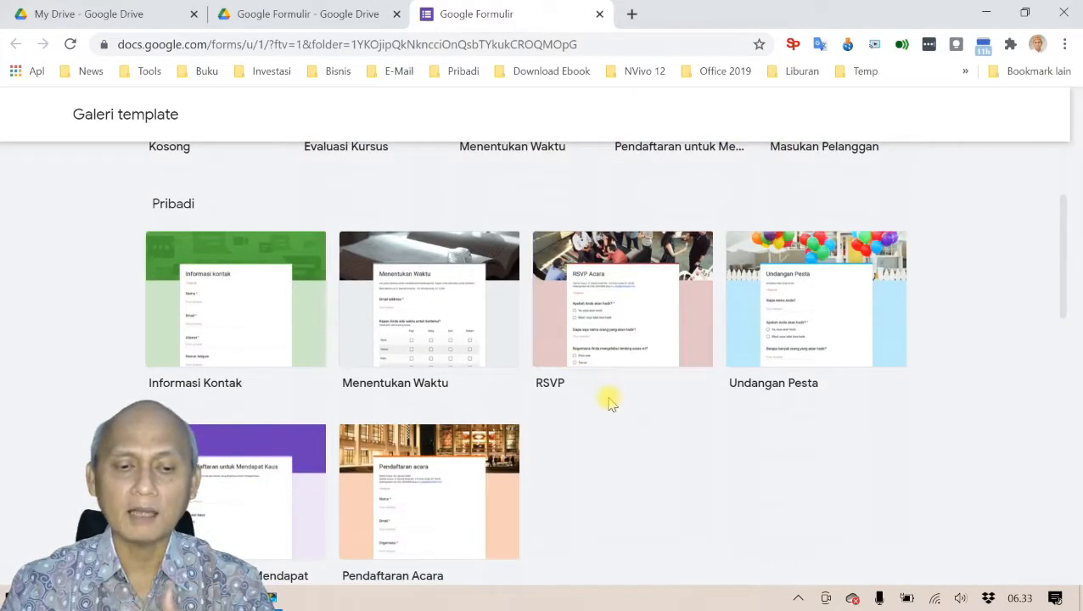
scroll(609, 402, "down", 8)
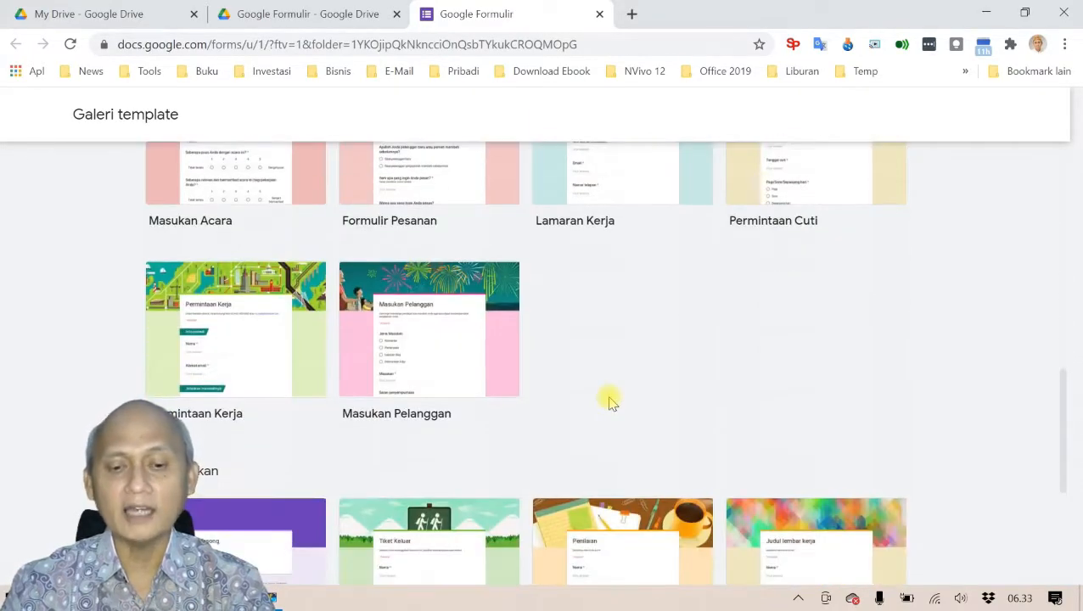
scroll(609, 402, "down", 3)
scroll(610, 403, "up", 10)
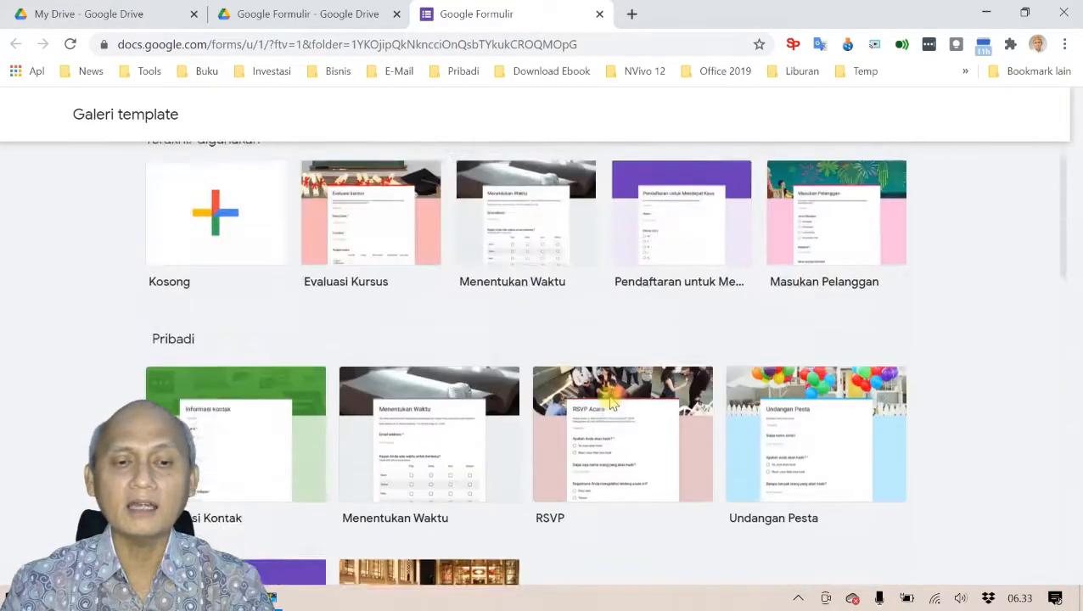
left_click(599, 14)
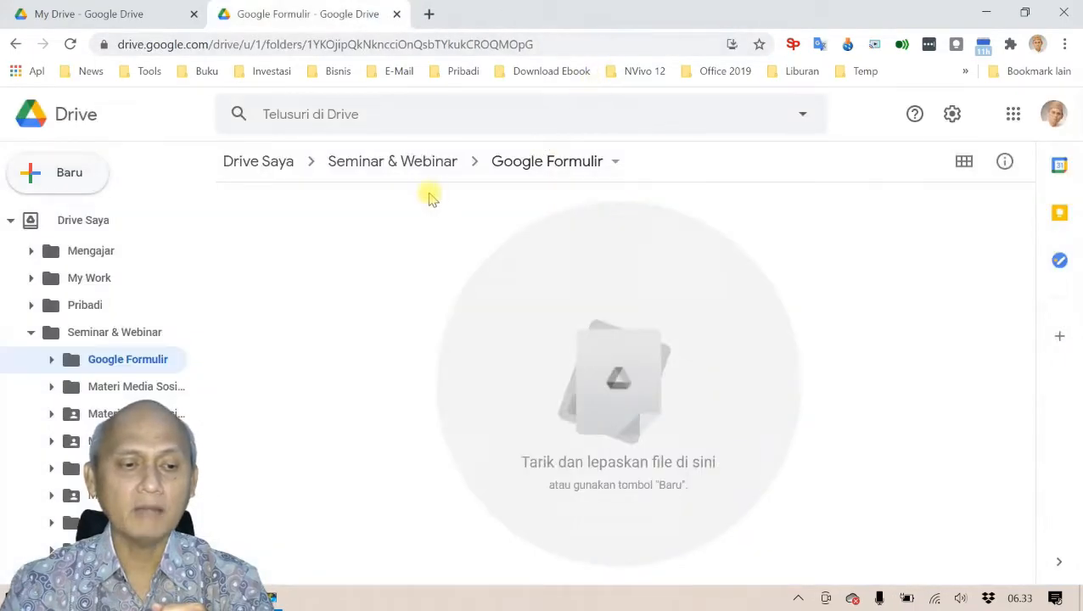
Step: Create a blank form from Drive's New menu, select its first question, and switch to Word
left_click(72, 172)
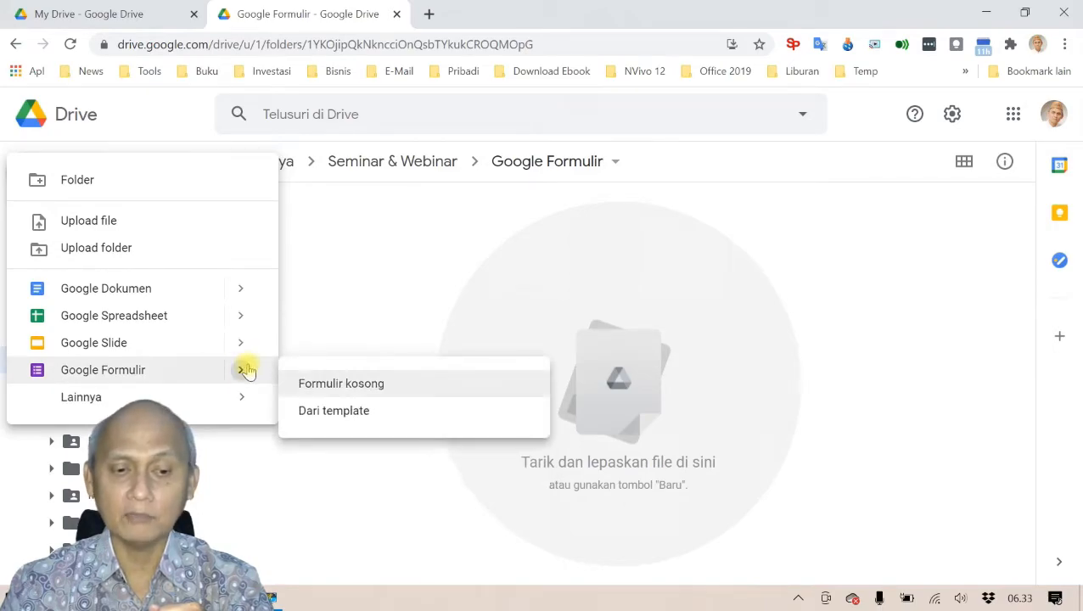
left_click(355, 385)
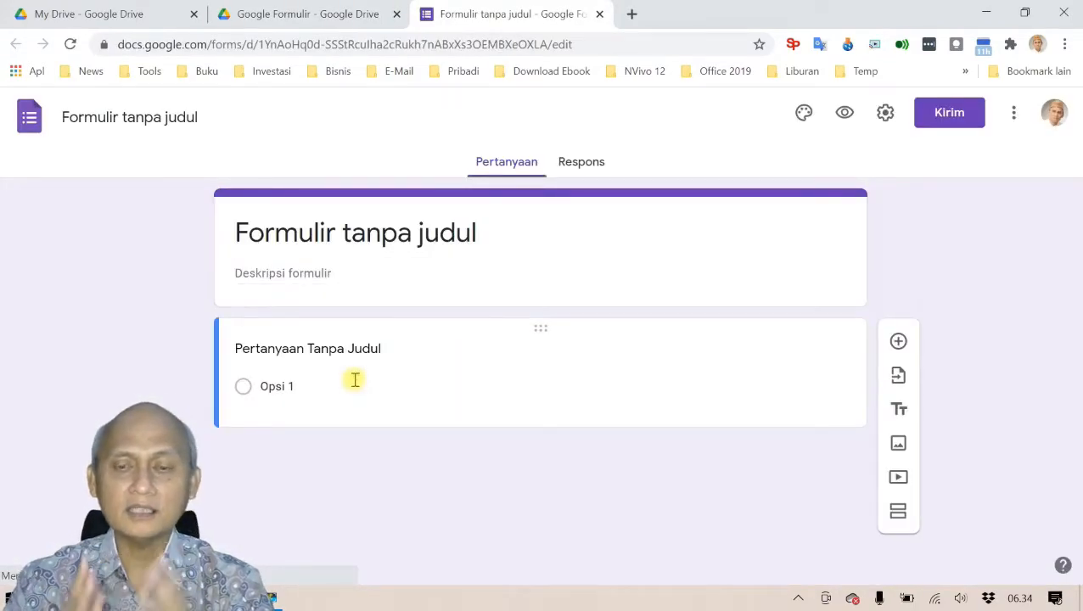
left_click(354, 381)
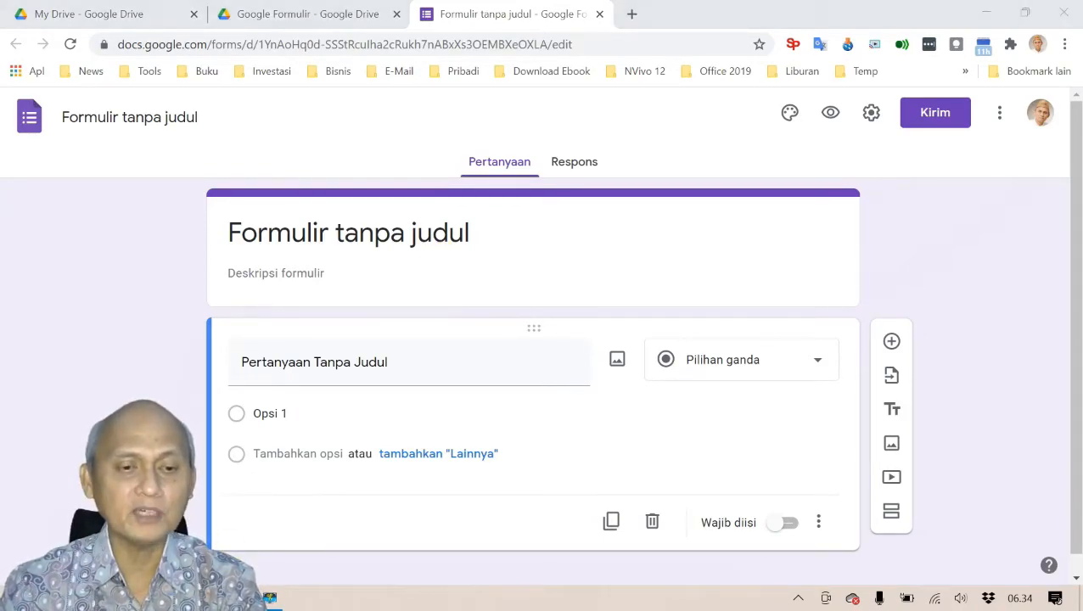
key("alt+Tab")
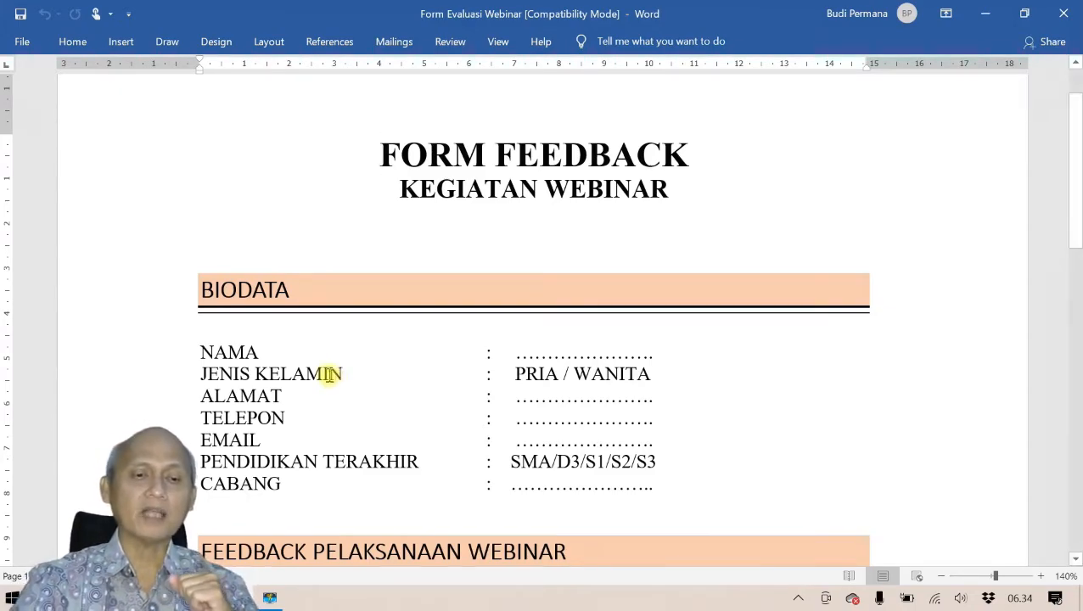
Step: Scroll through the 'Form Evaluasi Webinar' Word document and select its FORM FEEDBACK heading
scroll(331, 377, "down", 3)
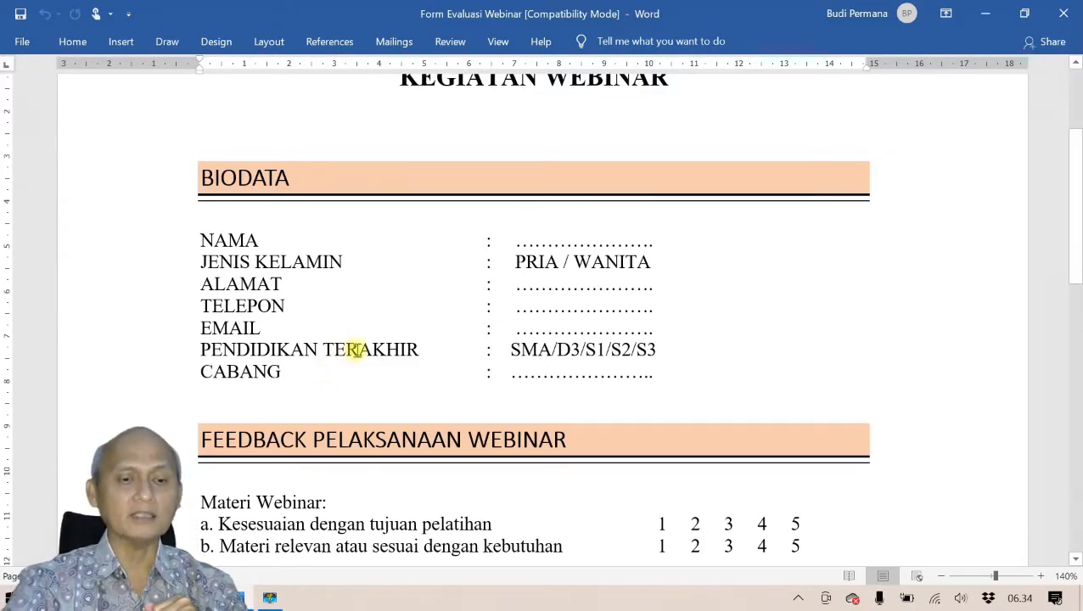
scroll(355, 345, "down", 4)
scroll(360, 346, "down", 5)
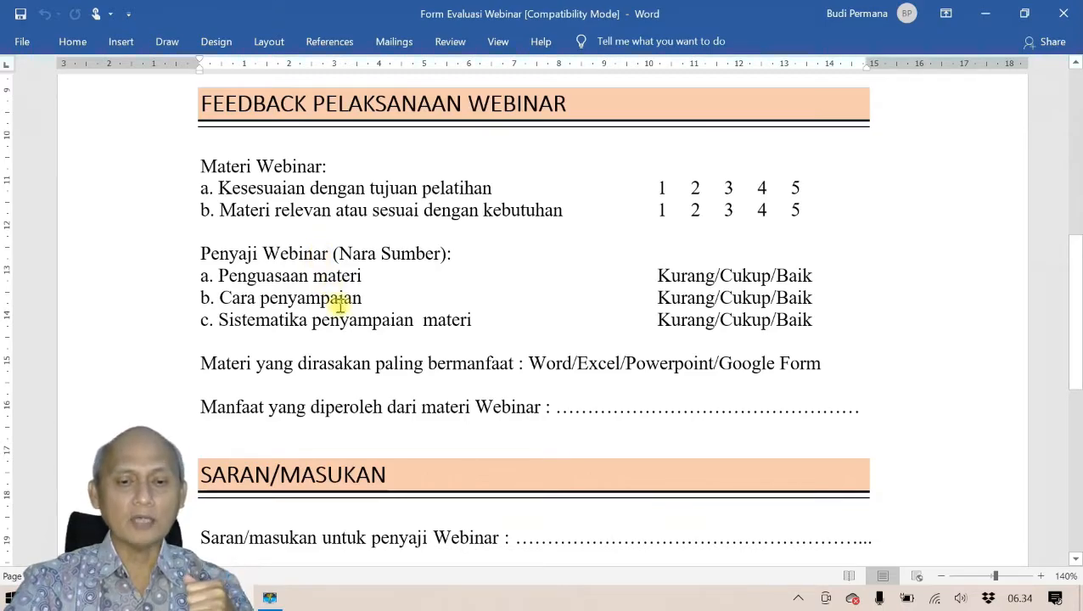
scroll(340, 304, "down", 5)
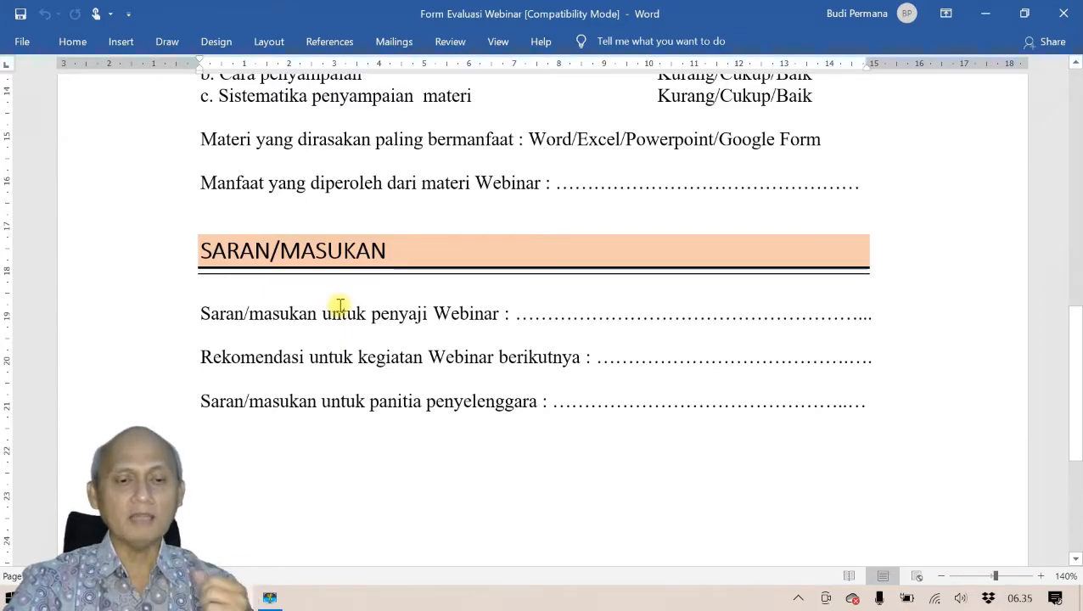
scroll(339, 305, "up", 5)
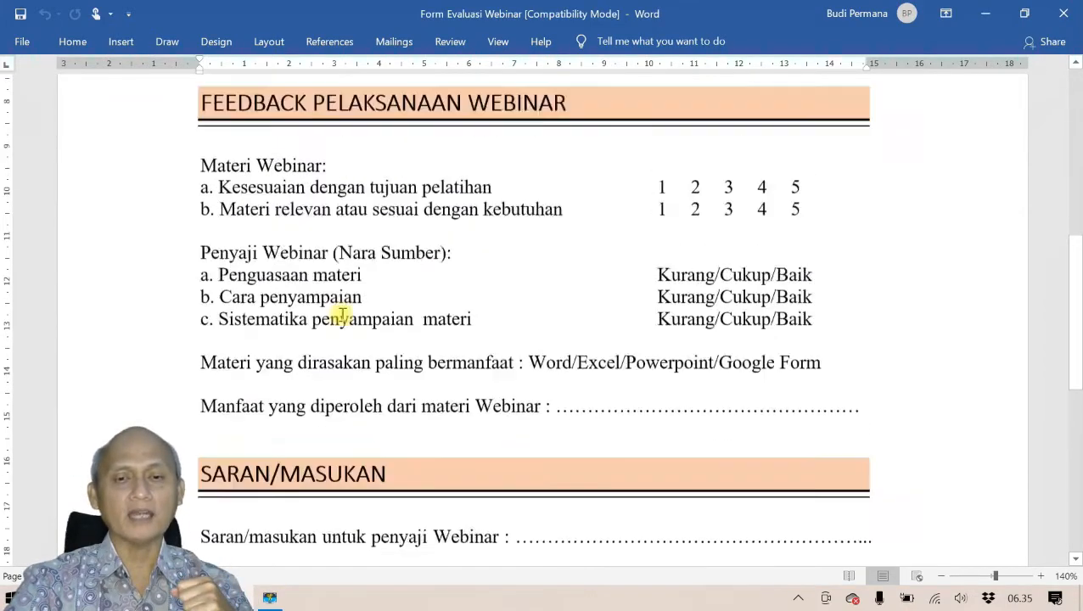
scroll(342, 315, "up", 10)
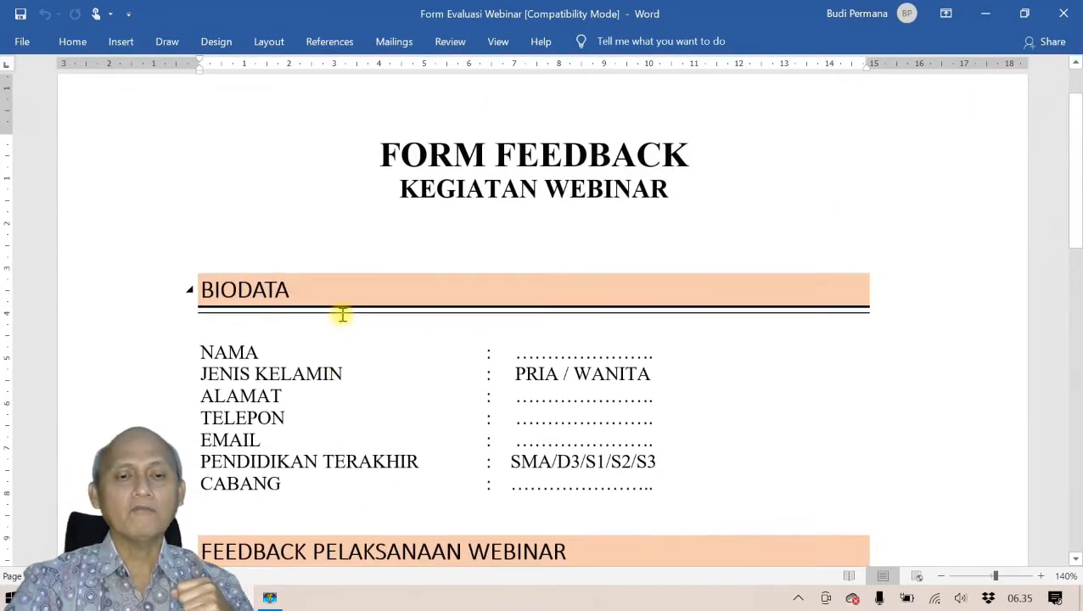
scroll(342, 315, "down", 1)
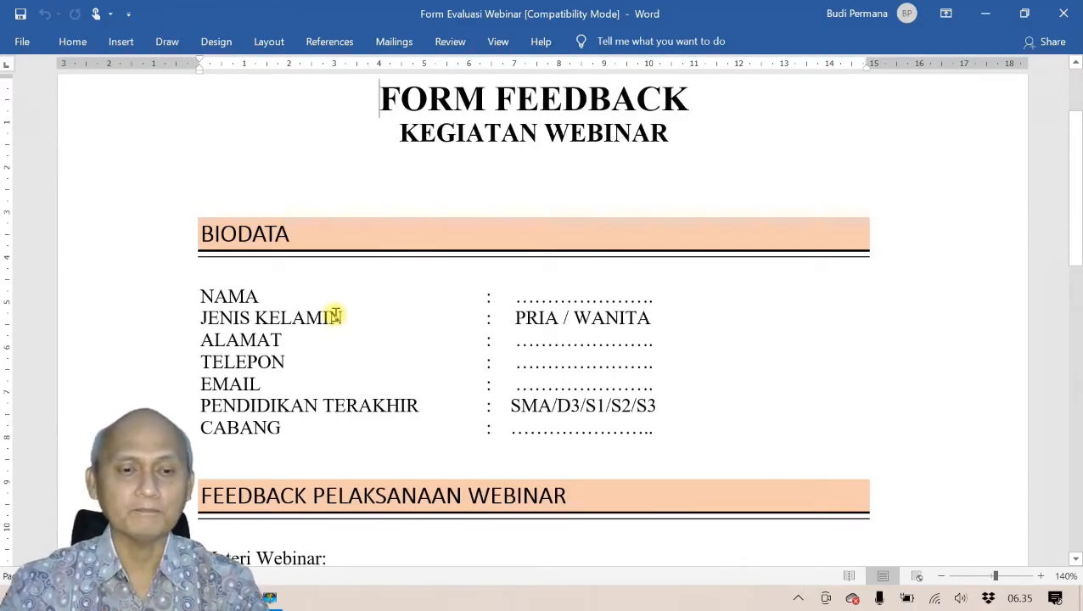
scroll(337, 315, "up", 1)
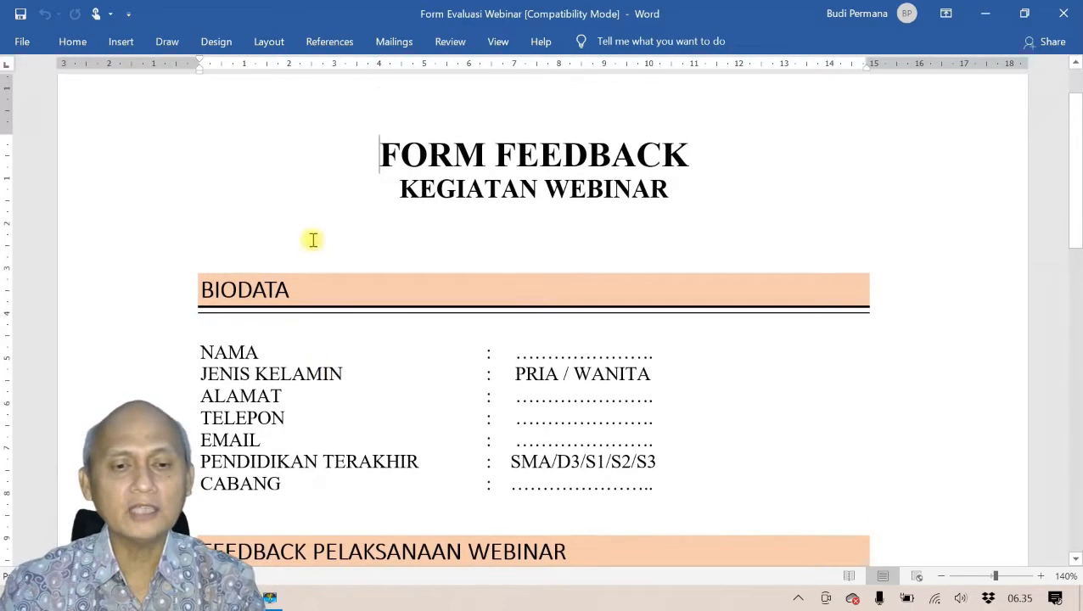
left_click_drag(388, 158, 607, 147)
key("ctrl+c")
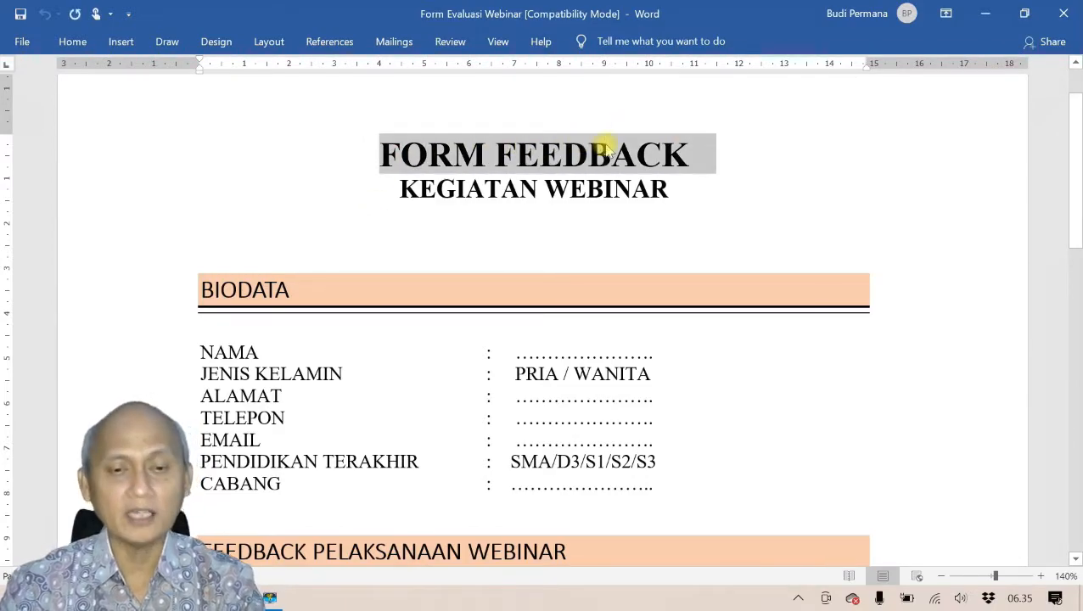
Step: Paste FORM FEEDBACK as the form title, append WEBINAR, and place the cursor in the description
key("alt+Tab")
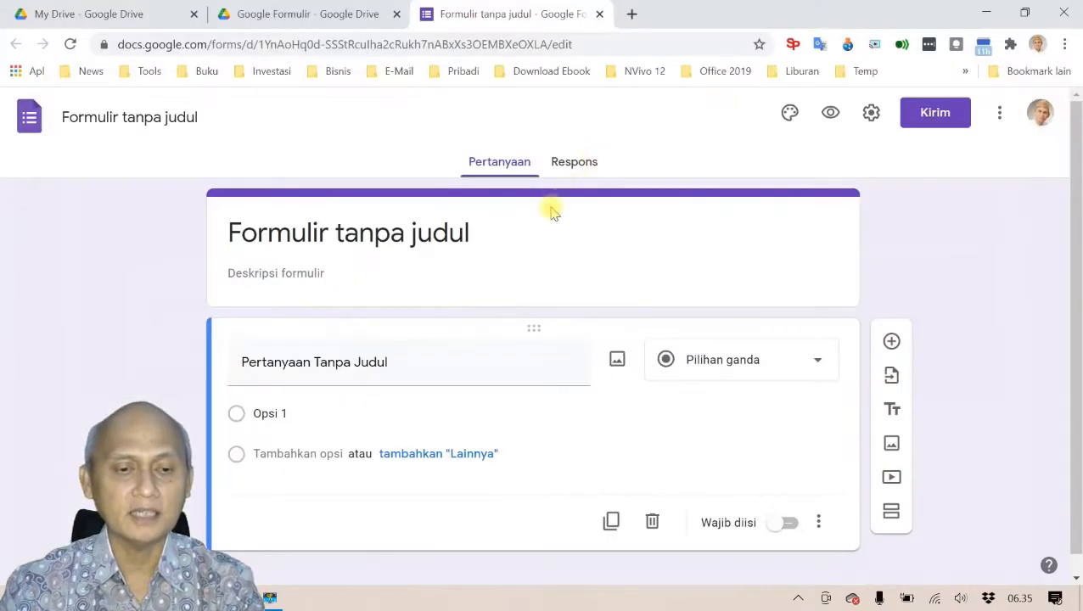
left_click(359, 239)
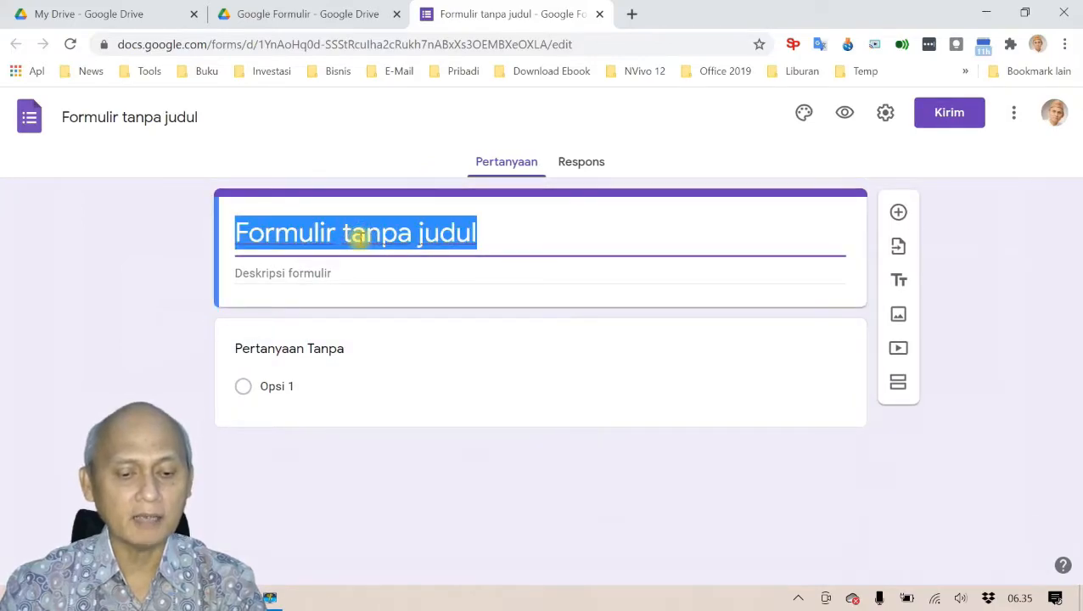
key("ctrl+v")
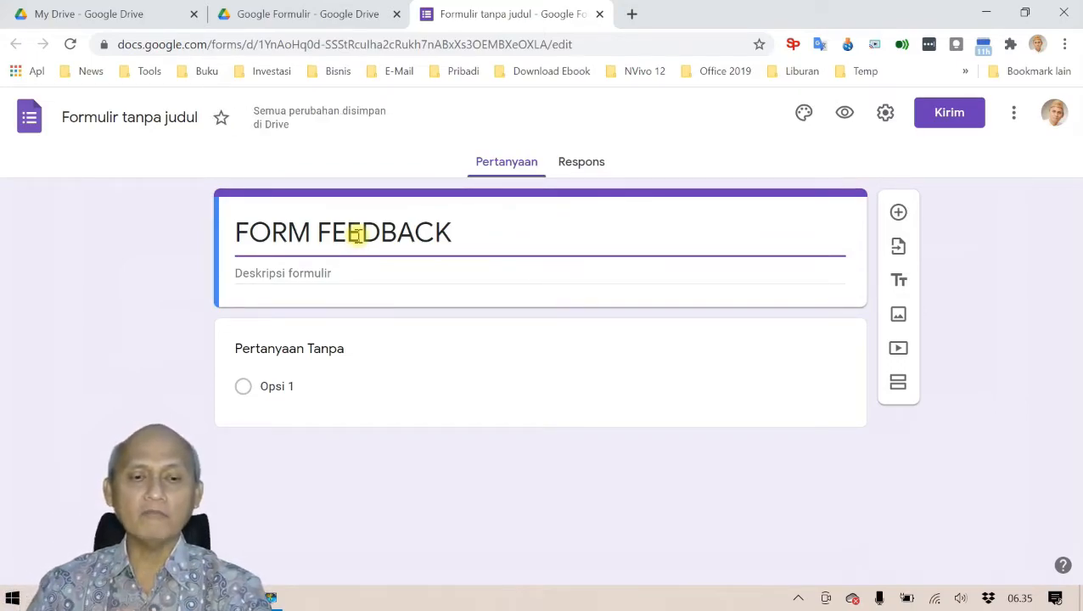
type("we")
key("BackSpace")
key("BackSpace")
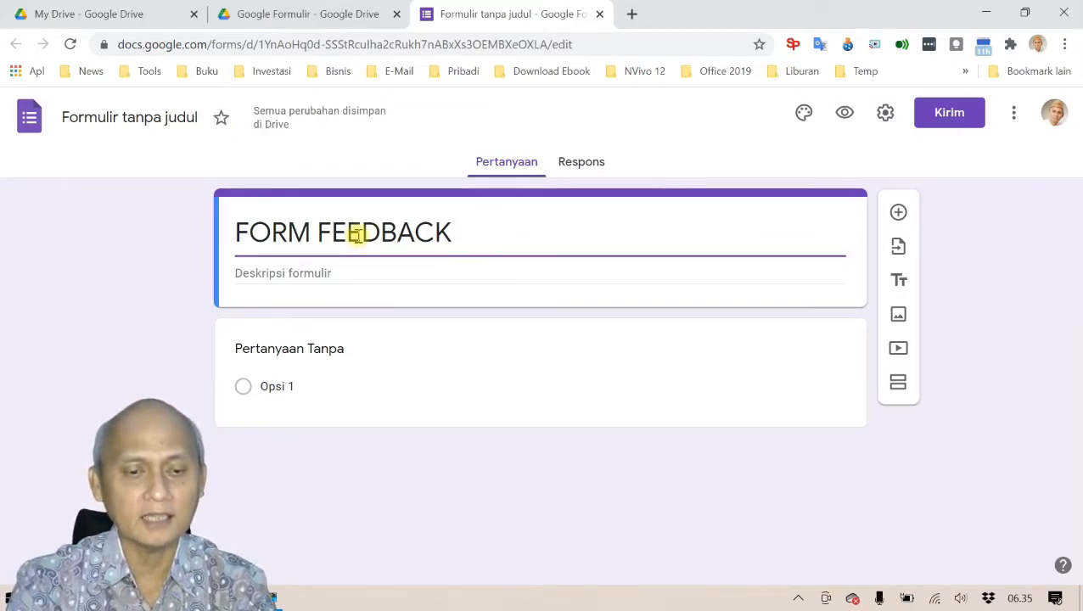
type("WEBINAR")
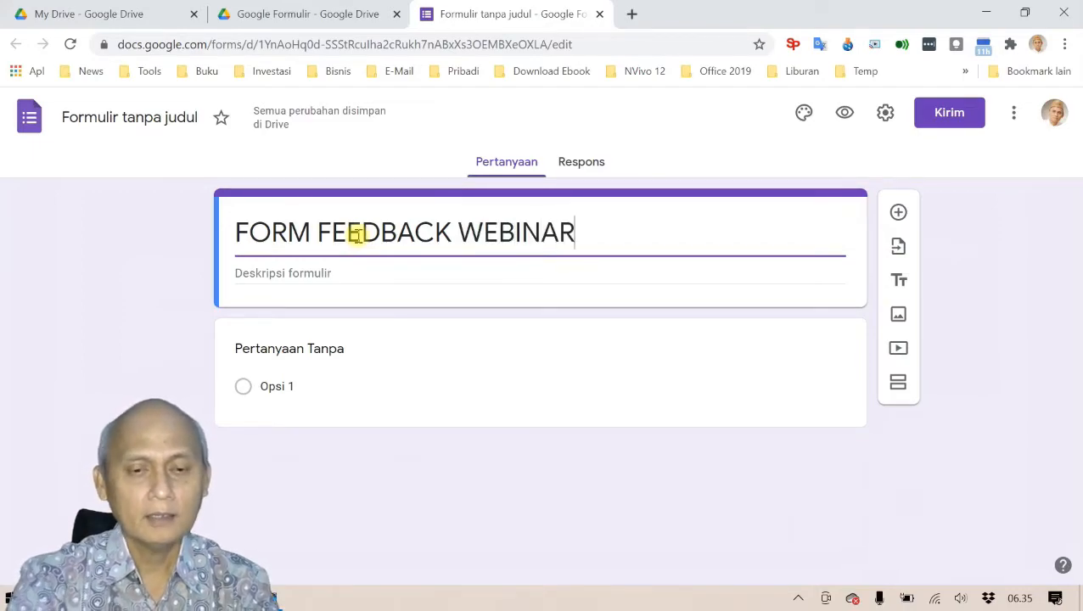
left_click(315, 273)
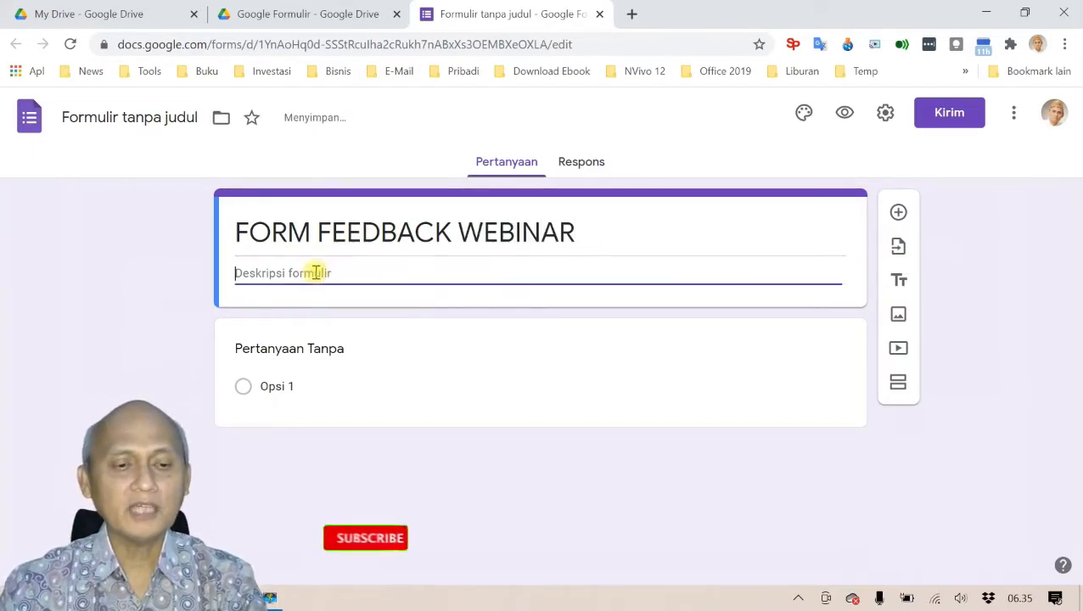
key("alt+Tab")
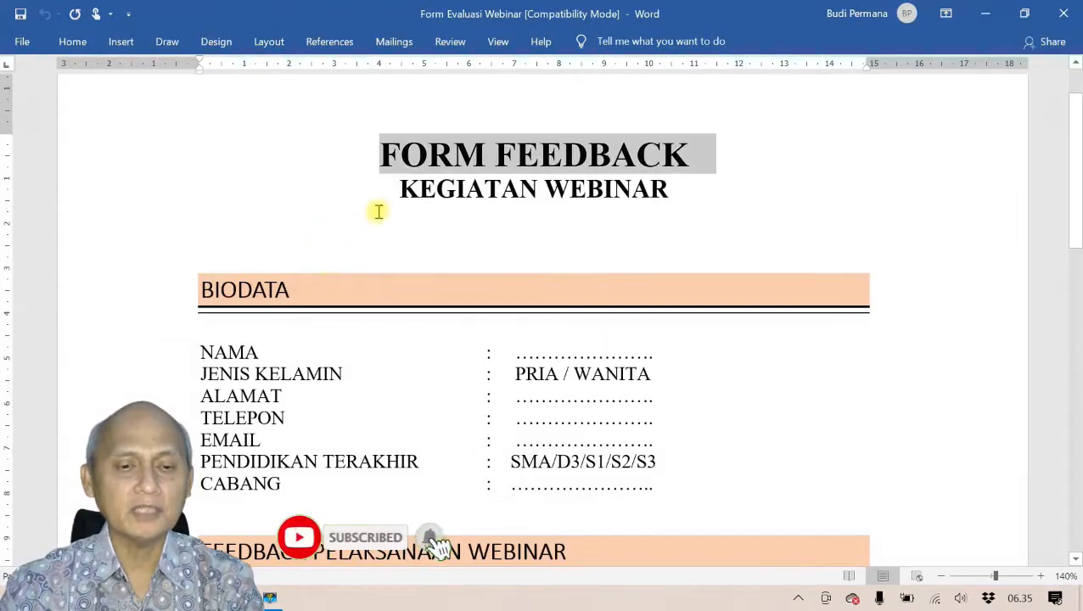
Step: Paste KEGIATAN WEBINAR from Word into the description and complete it with 'PEMBELAJARAN KOMPUTER SECARA PRAKTIS'
left_click_drag(399, 189, 627, 197)
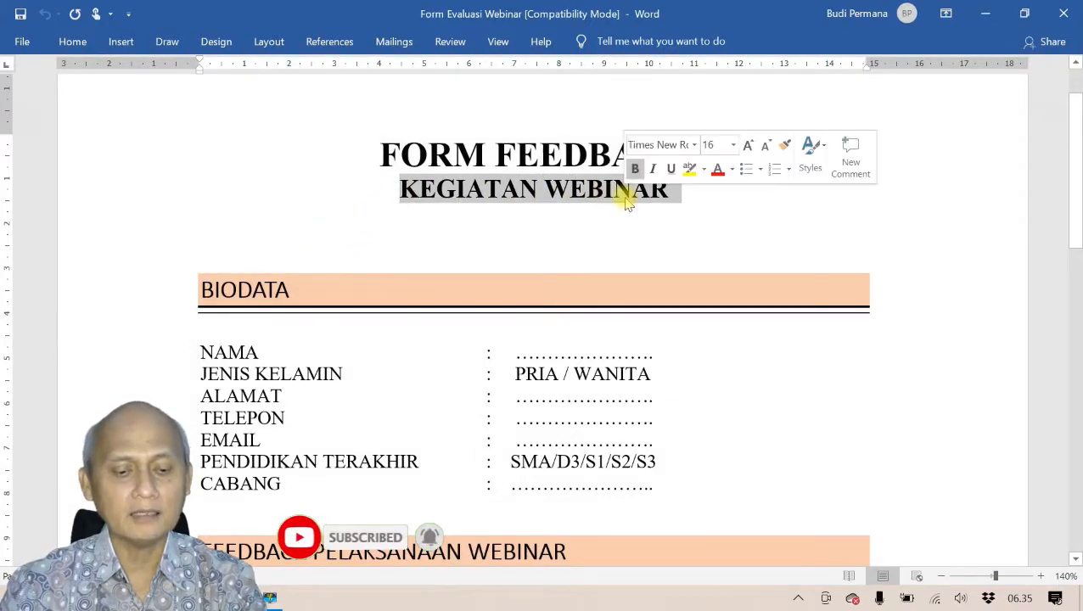
key("ctrl+c")
key("alt+Tab")
key("ctrl+v")
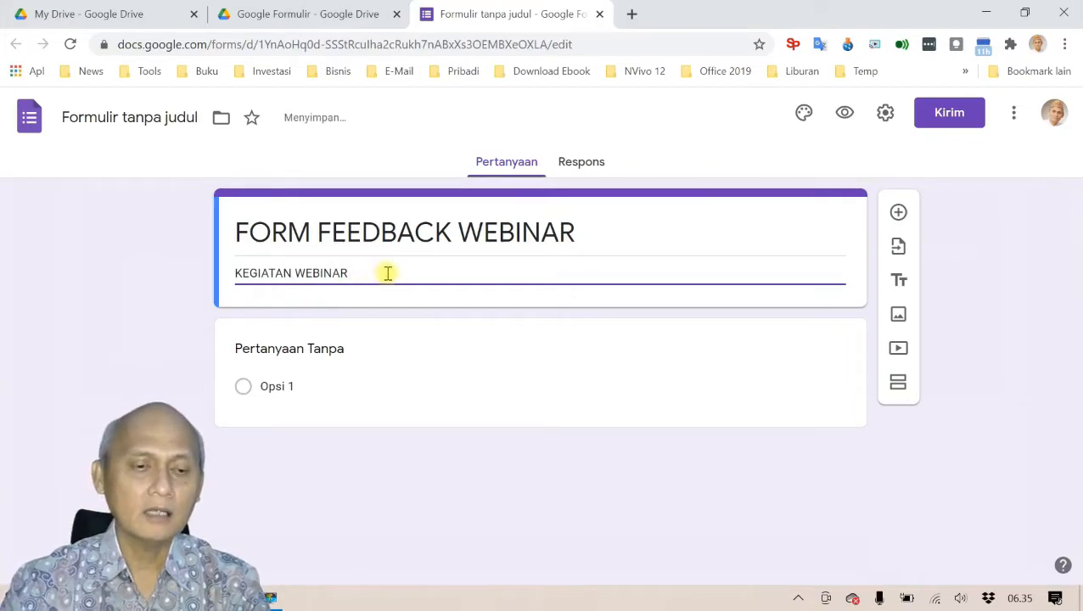
type("P")
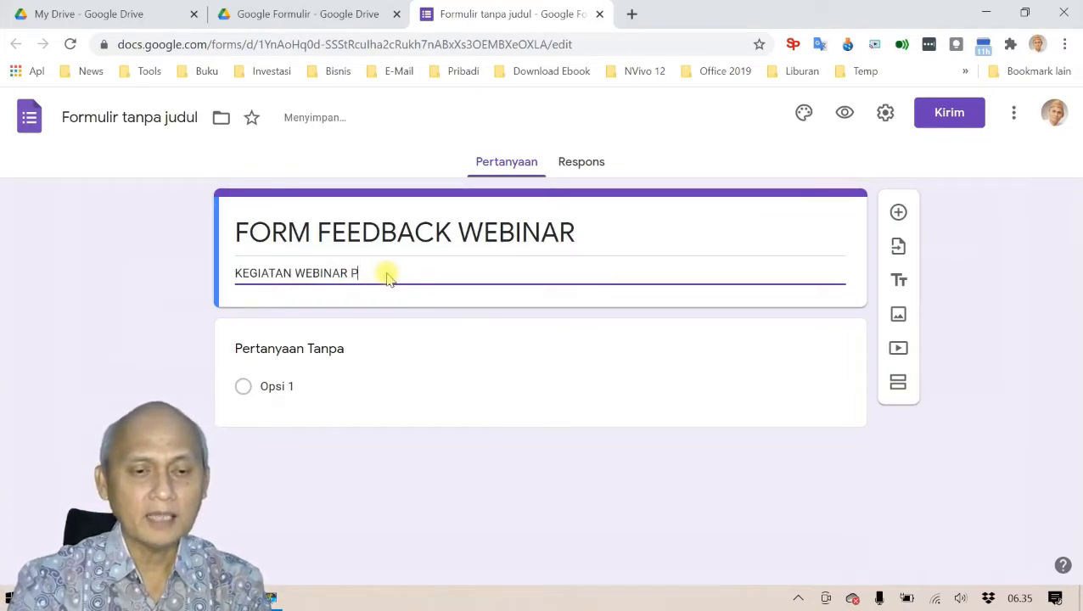
type("EMBELAJARAN")
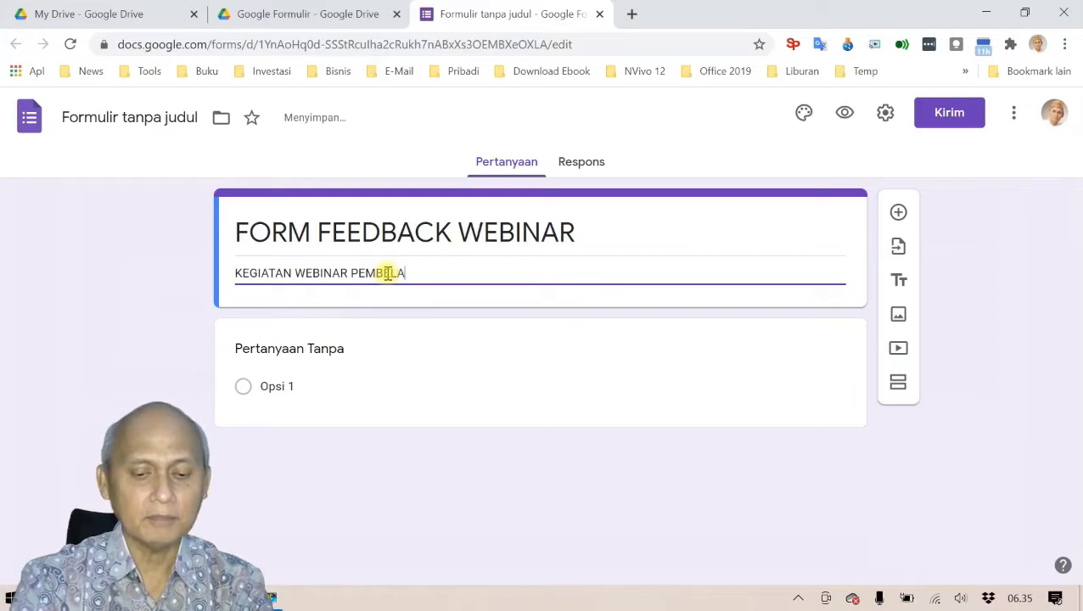
key("BackSpace")
key("BackSpace")
key("BackSpace")
key("BackSpace")
key("BackSpace")
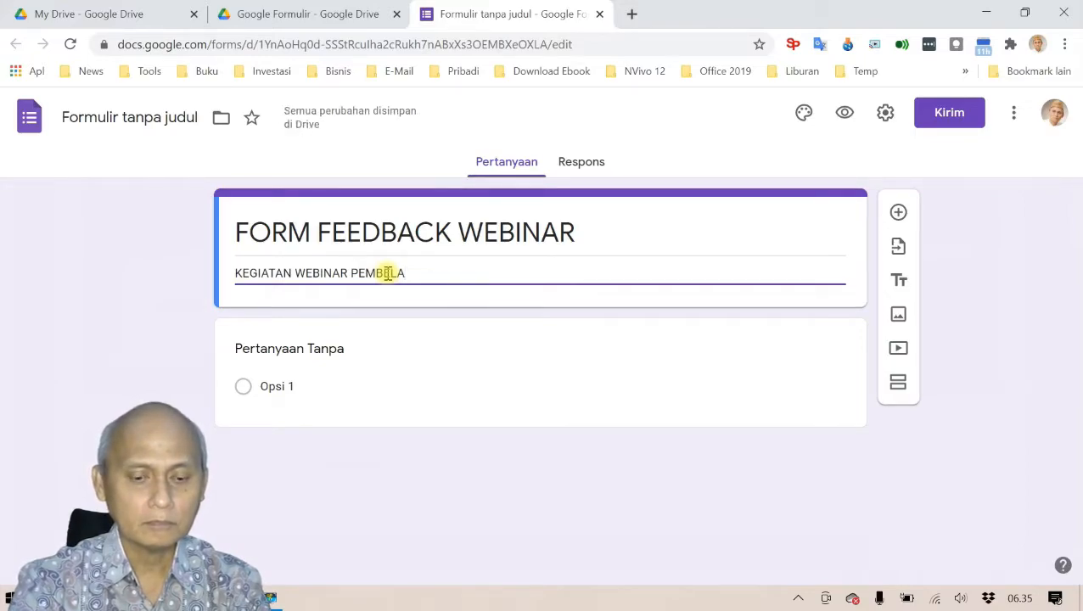
type("JARAN ")
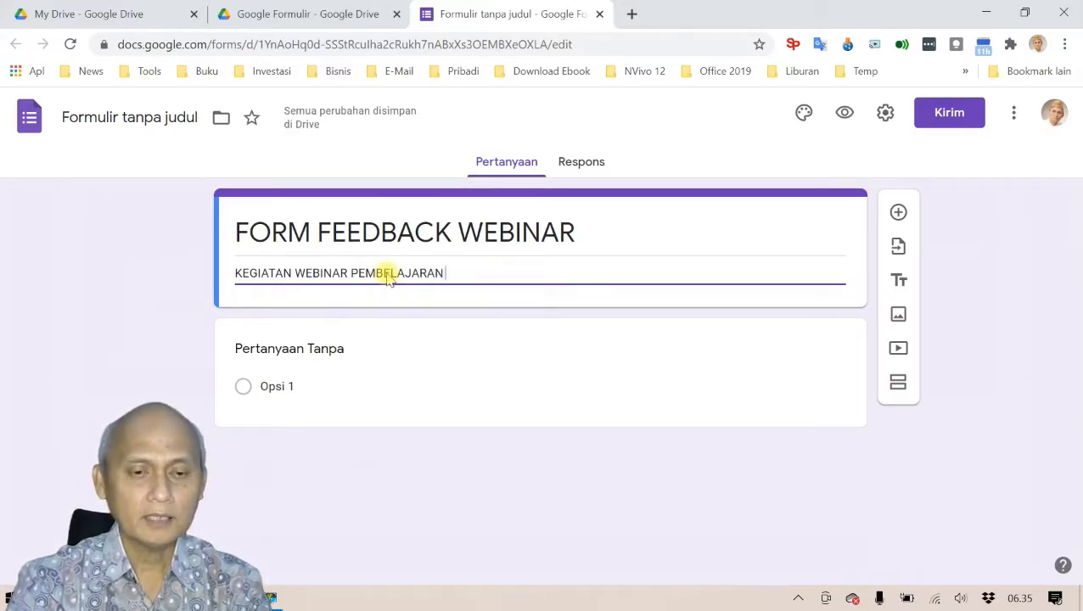
type("KOMPUTE")
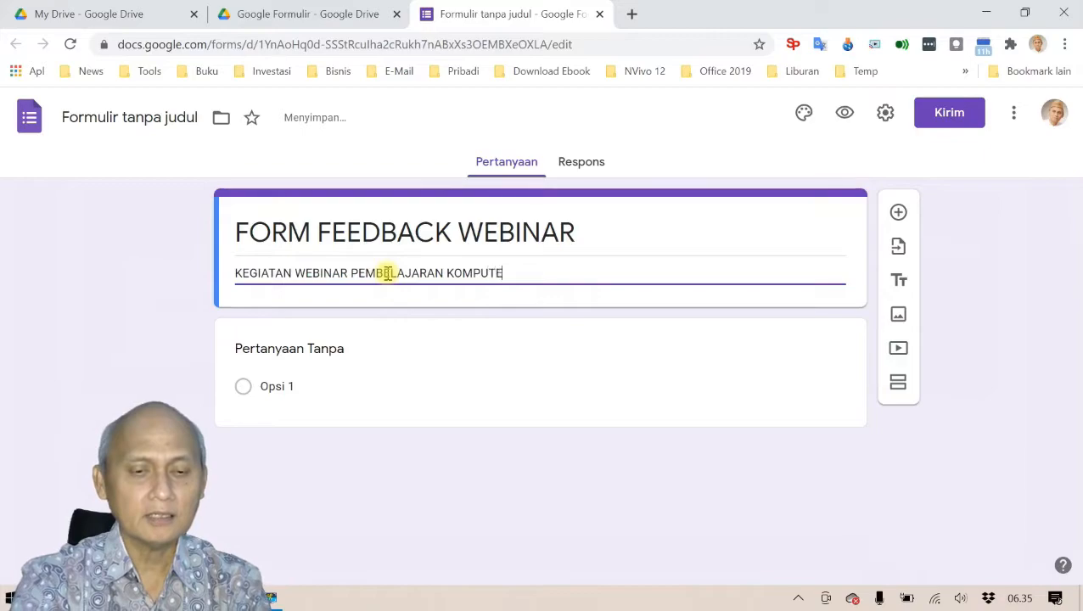
type("R SE")
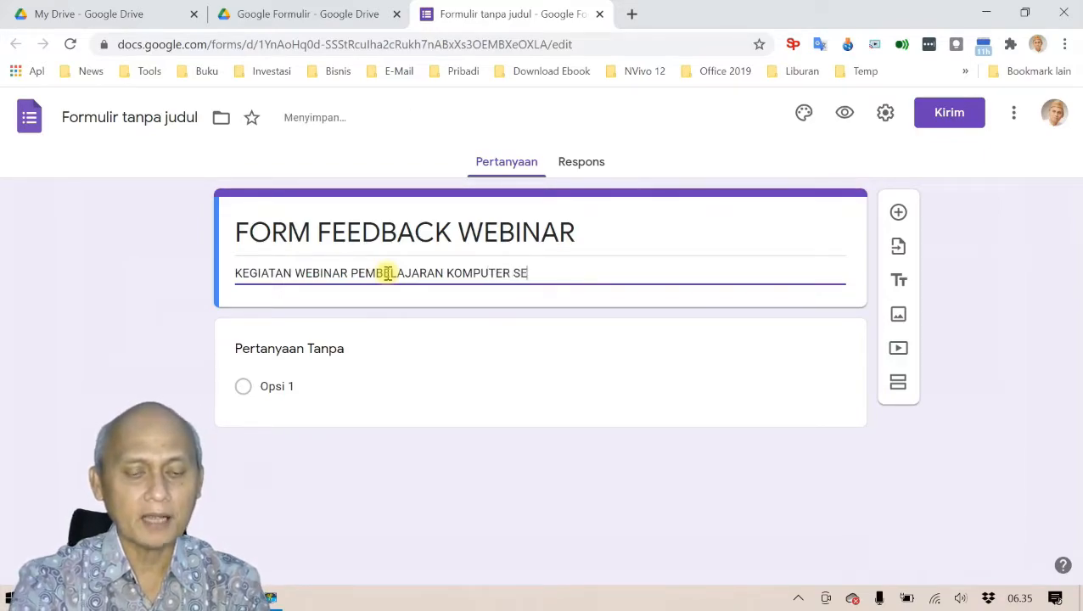
type("CARA PRAKTIS")
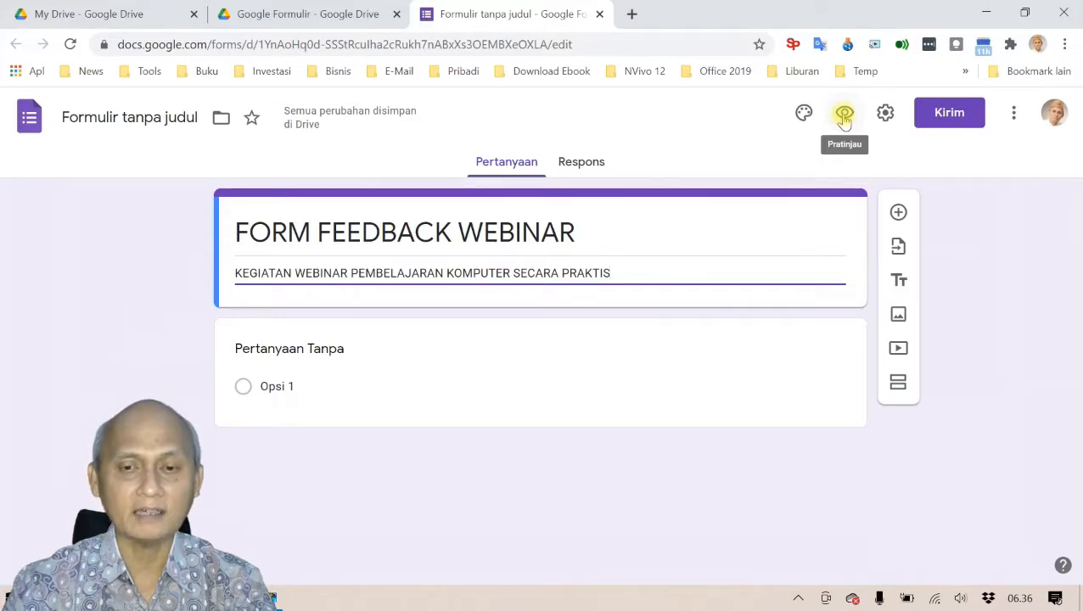
left_click(844, 117)
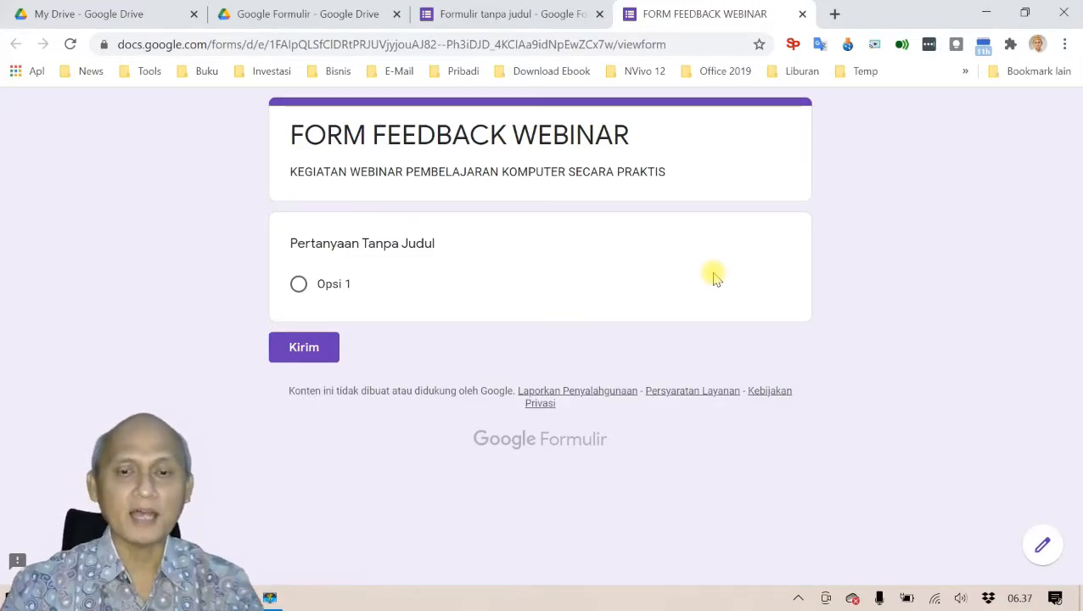
left_click(802, 15)
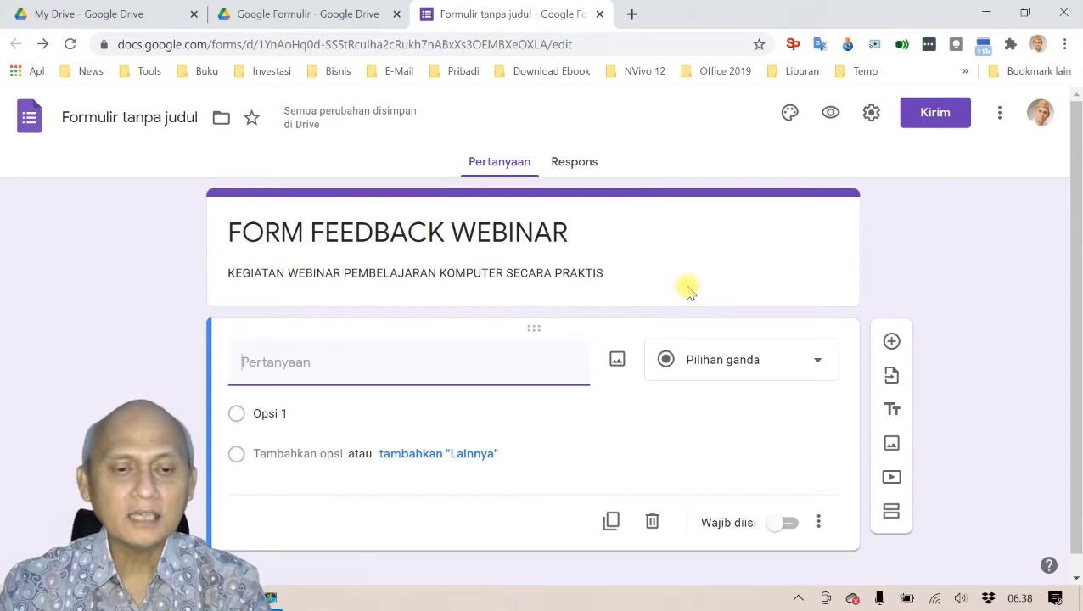
Step: Check the Word document's BIODATA fields, NAMA through CABANG, then return to the form in Chrome
key("alt+Tab")
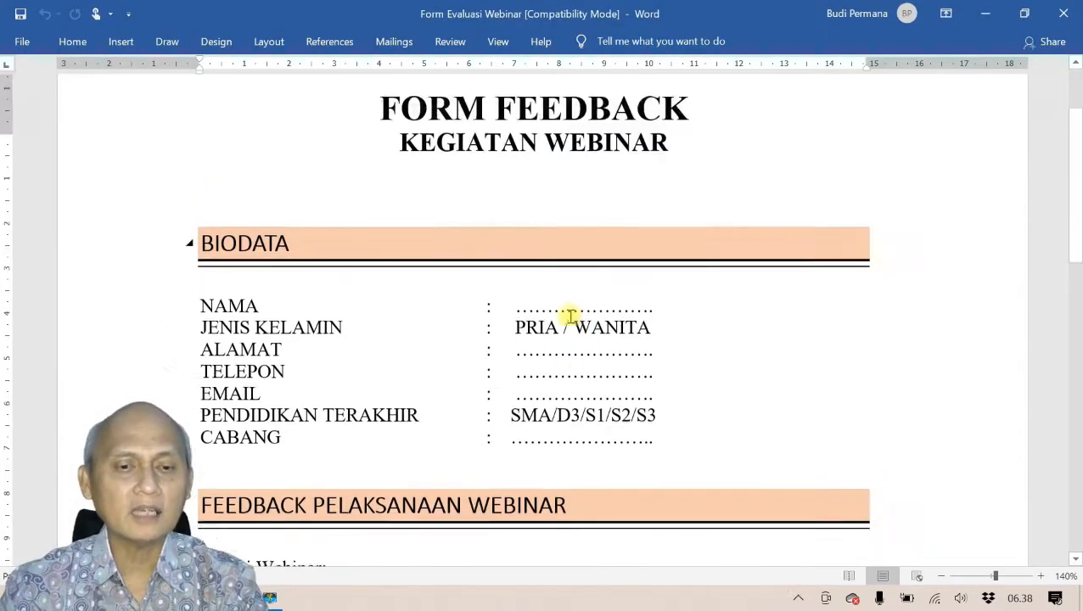
scroll(570, 316, "up", 1)
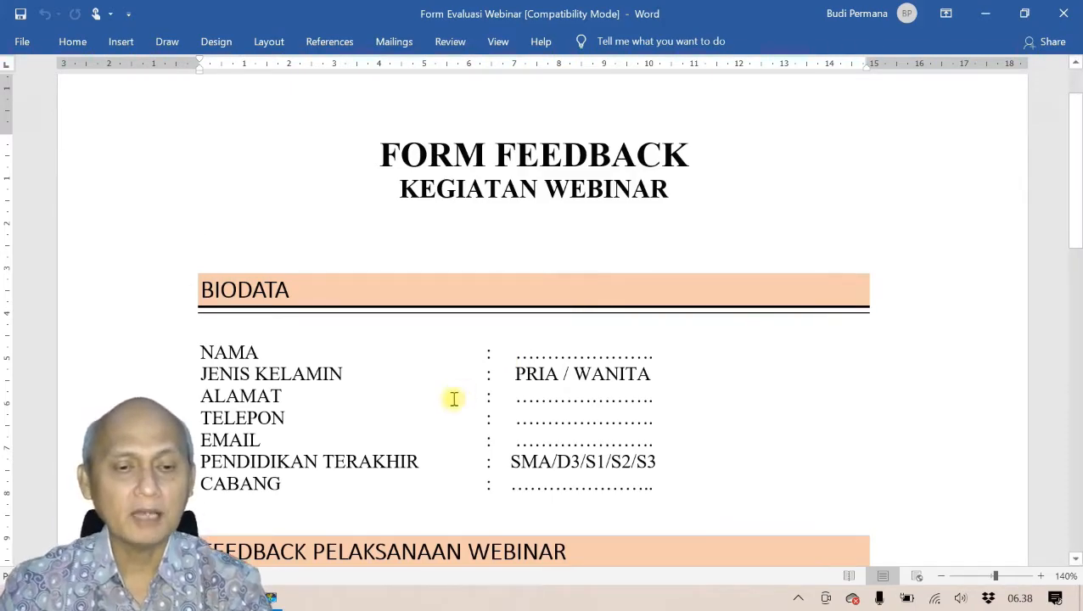
scroll(456, 376, "down", 1)
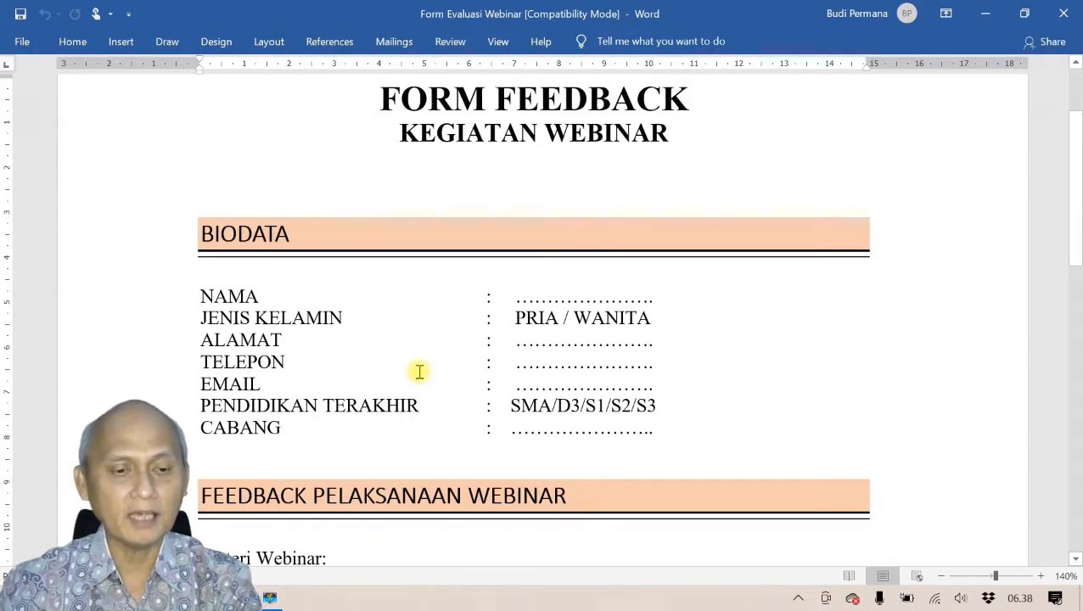
key("alt+Tab")
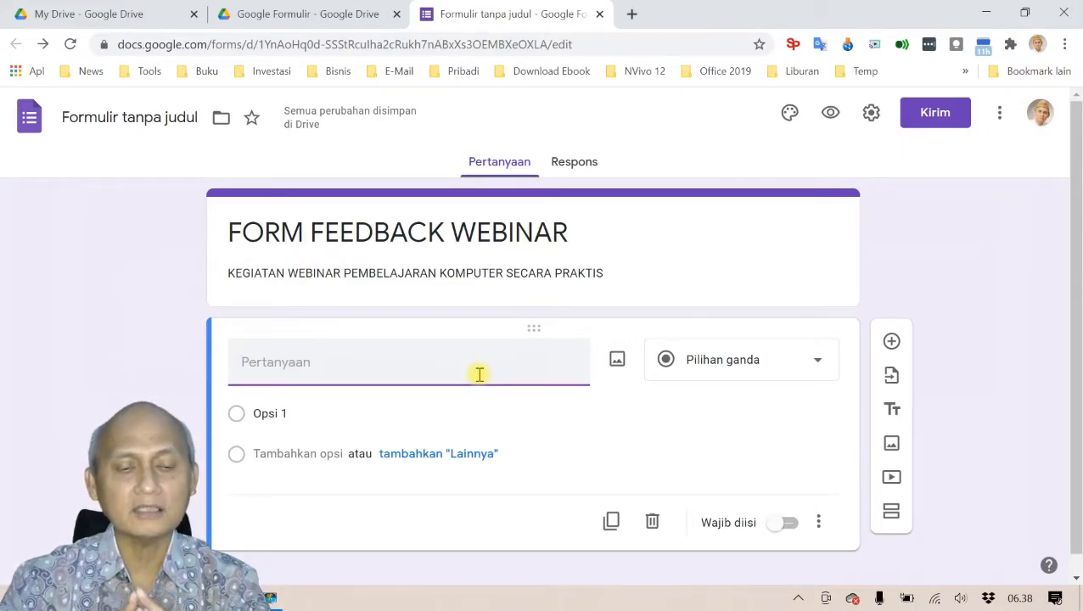
Step: Title the first question NAMA PESERTA and set its type to Jawaban singkat (short answer)
type("NAM")
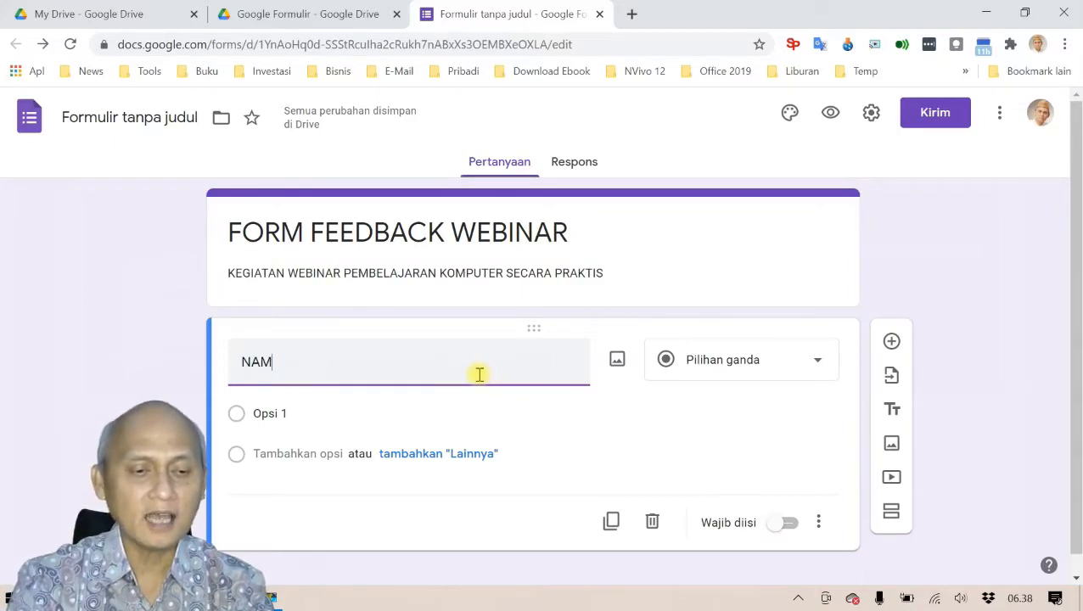
type("A PESERTA")
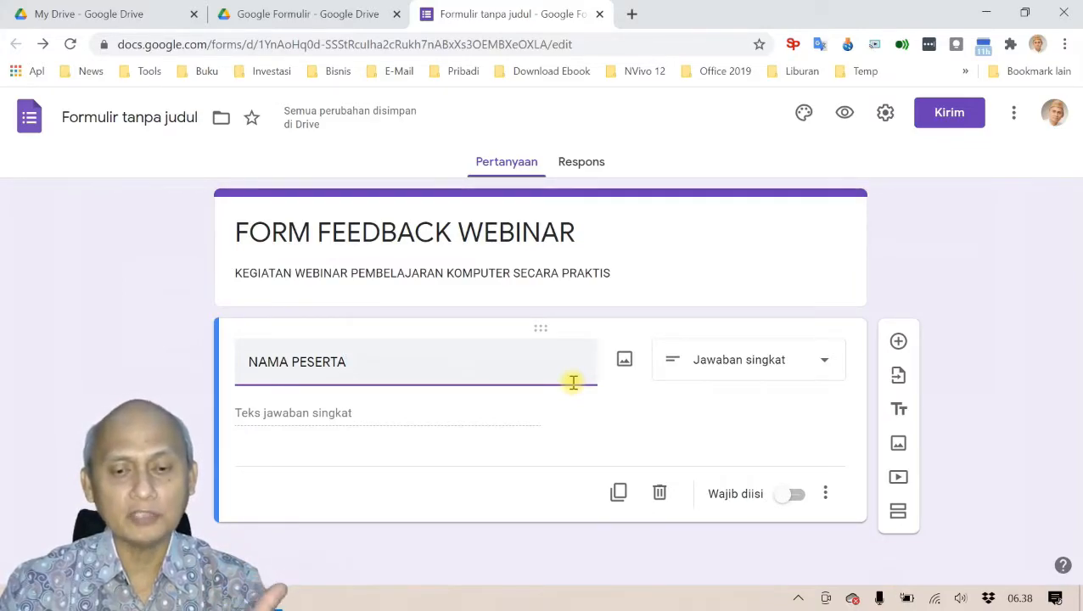
left_click(825, 367)
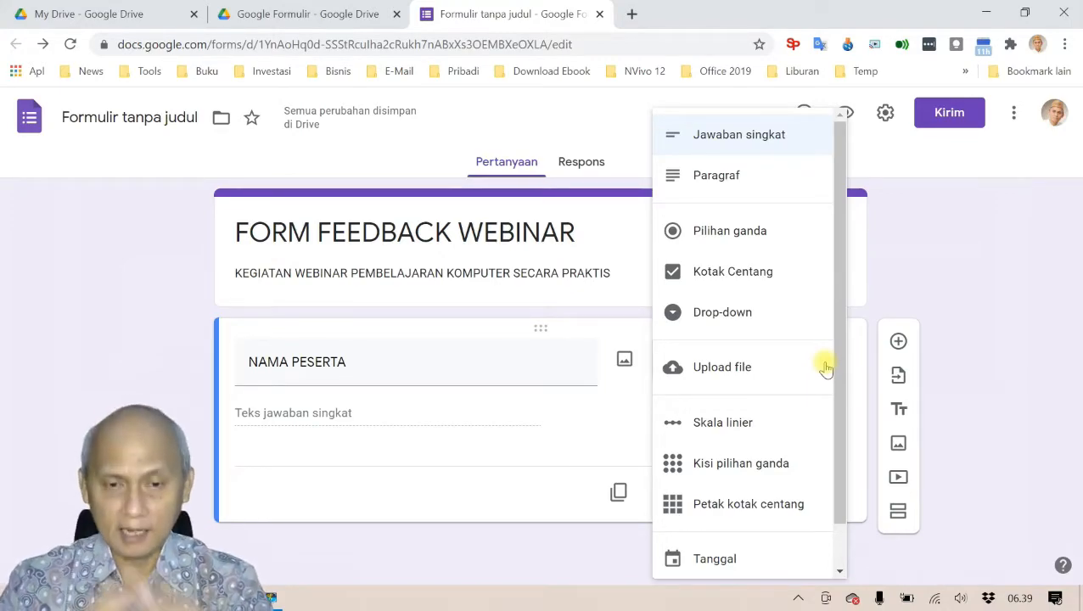
left_click(736, 138)
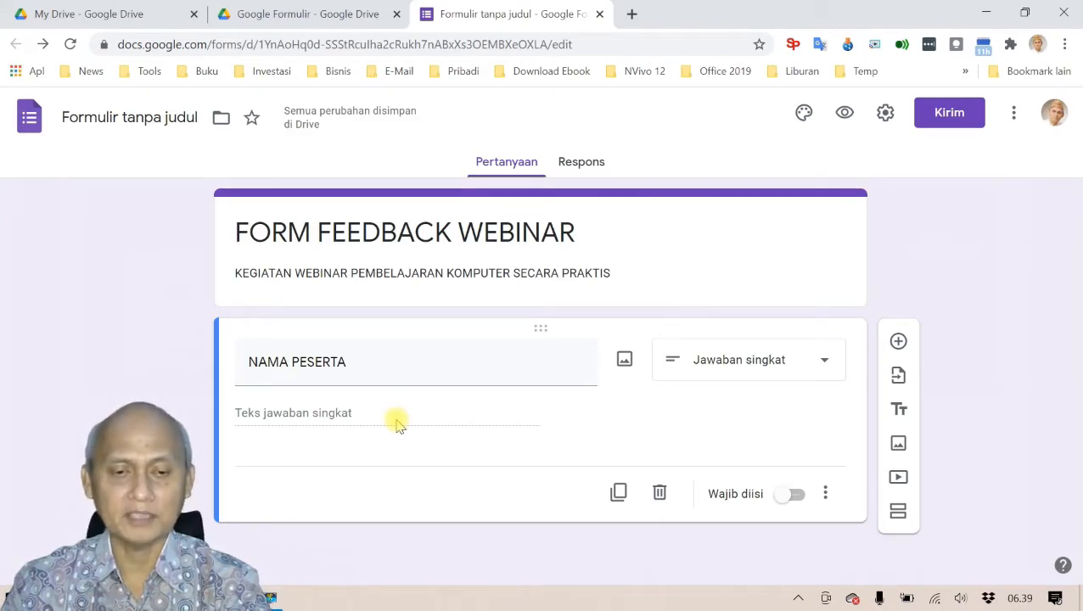
Step: Change the first question's title from NAMA PESERTA to NAMA LENGKAP
triple_click(371, 371)
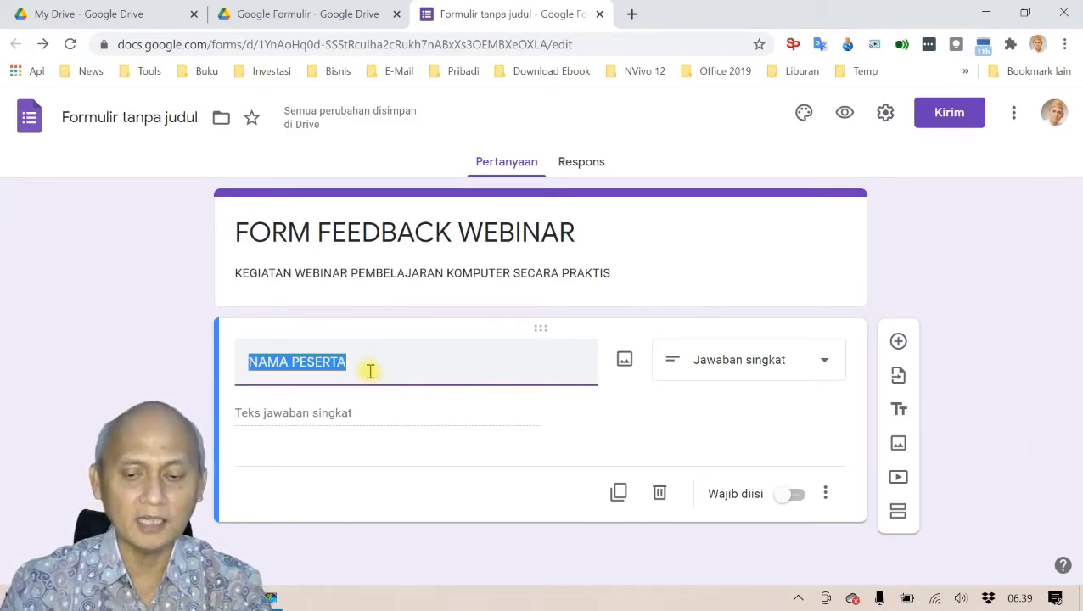
left_click(370, 371)
key("BackSpace")
key("BackSpace")
key("BackSpace")
key("BackSpace")
key("BackSpace")
key("BackSpace")
key("BackSpace")
type("LENGKAP")
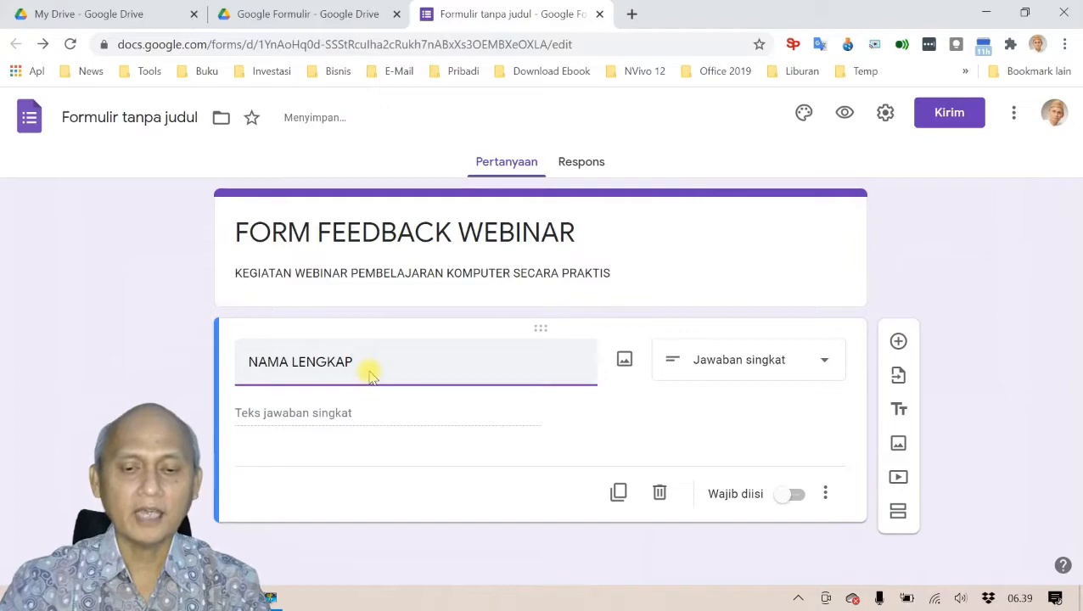
Step: Turn on Wajib diisi so NAMA LENGKAP is a required question
left_click(789, 495)
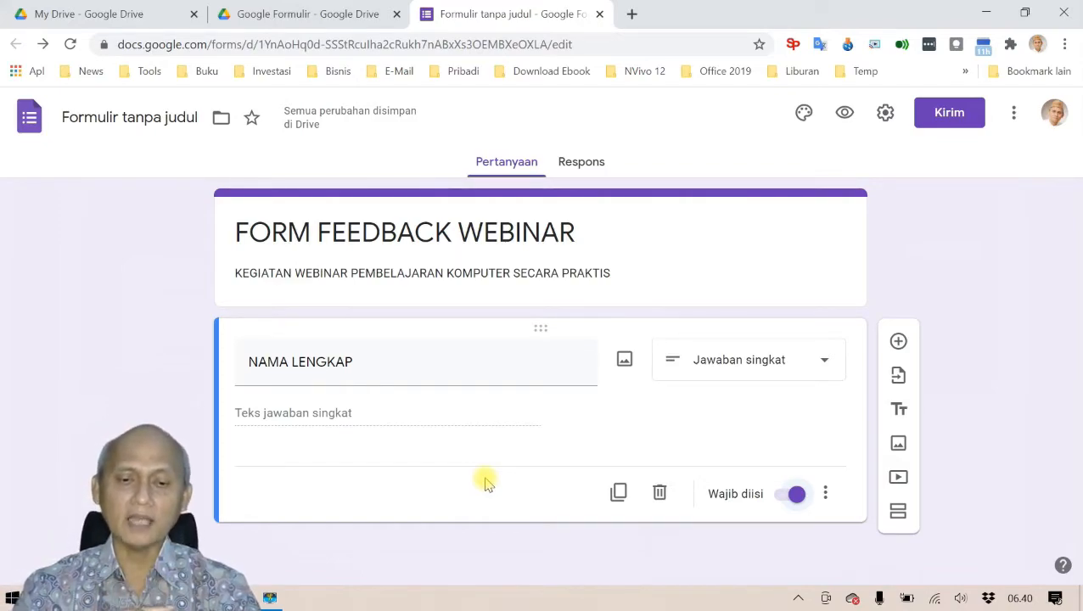
left_click(796, 499)
left_click(792, 501)
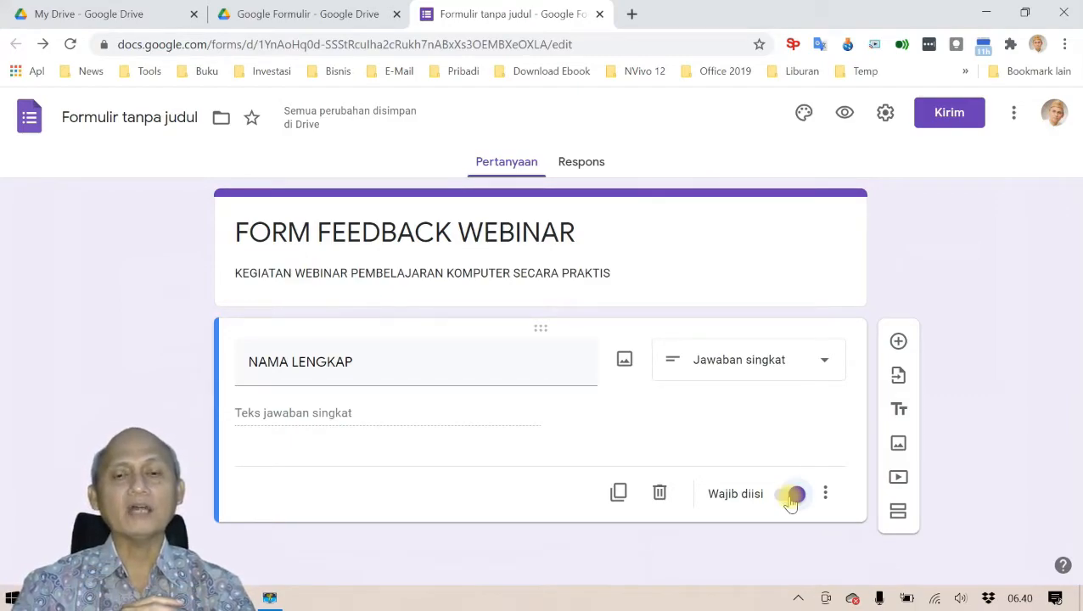
Step: Preview the form as a respondent, then switch NAMA LENGKAP back to optional
left_click(845, 112)
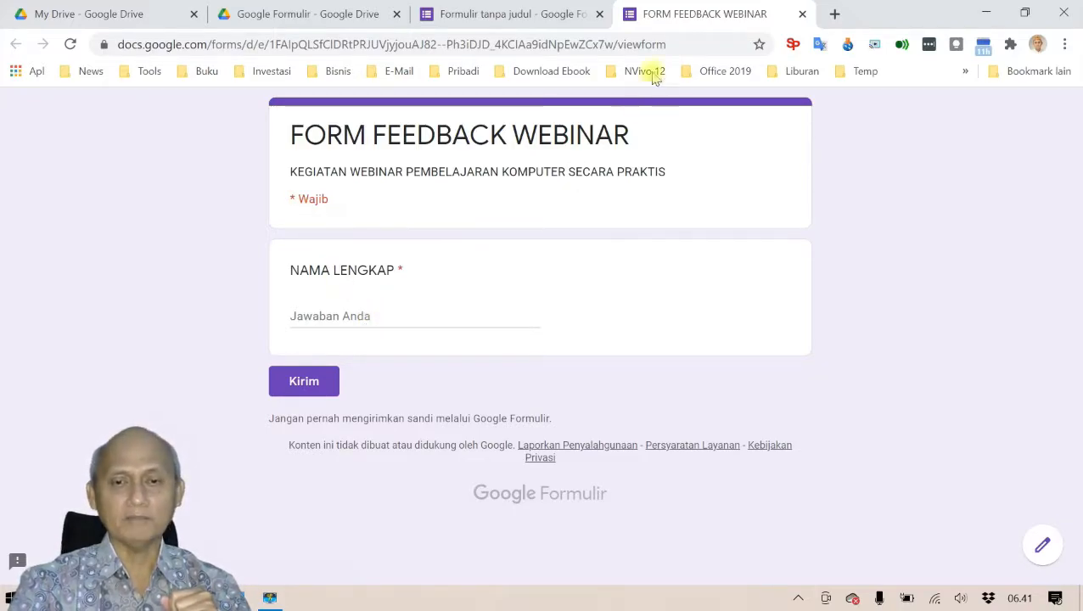
left_click(802, 14)
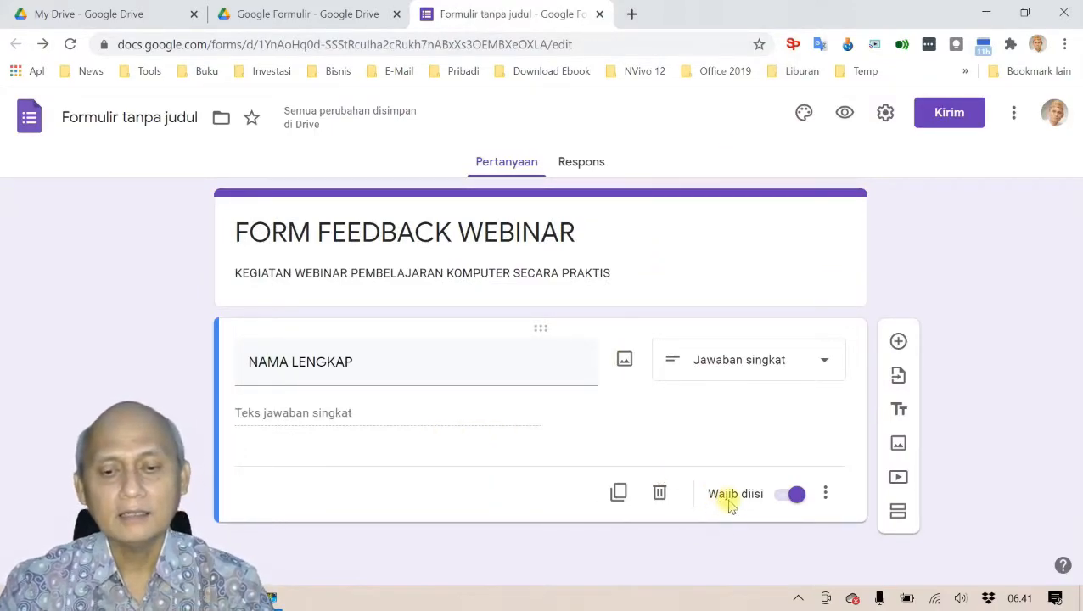
left_click(795, 501)
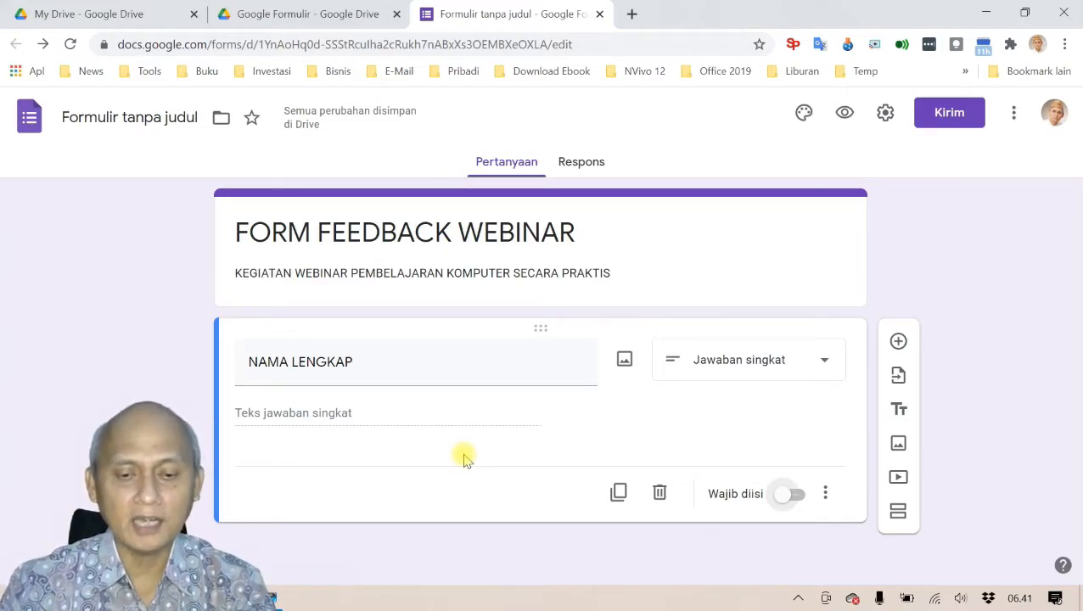
Step: Add a second question titled JENIS KELAMIN below NAMA LENGKAP, zooming the page to 110%
left_click(898, 343)
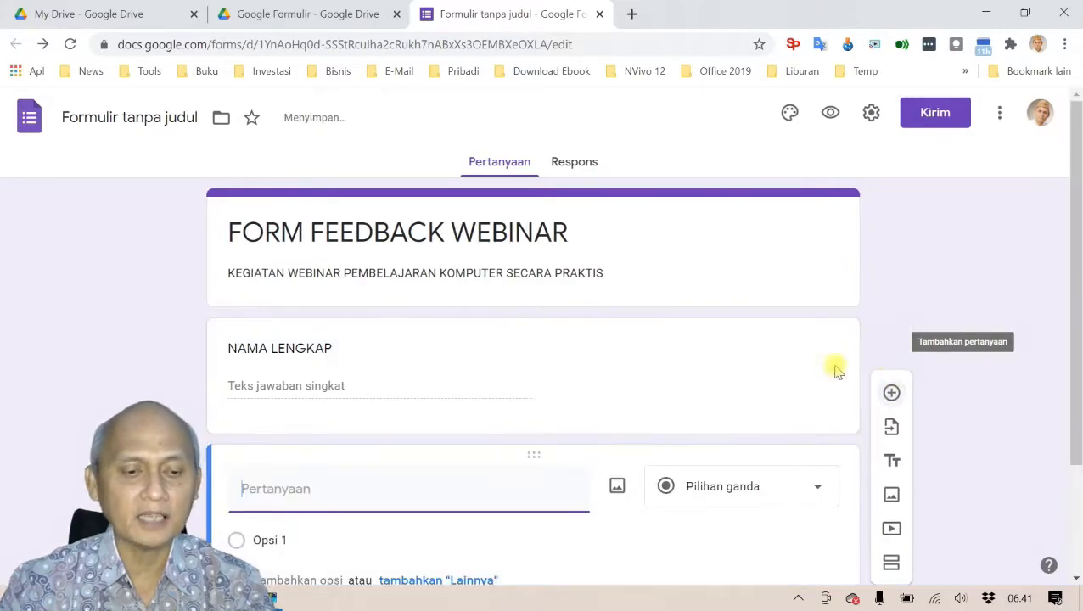
key("alt+Tab")
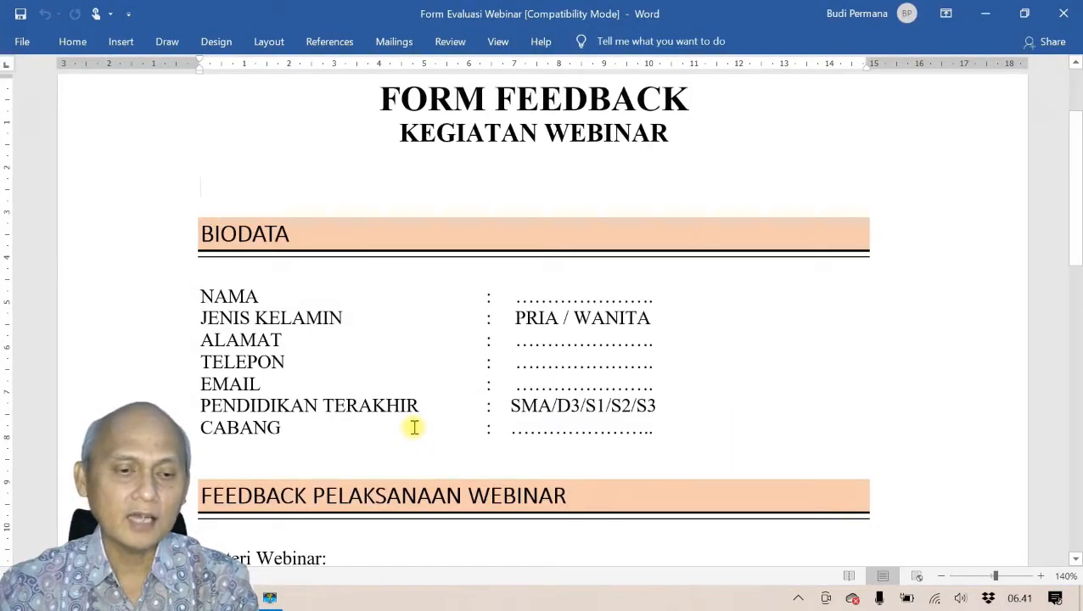
key("alt+Tab")
type("JEN")
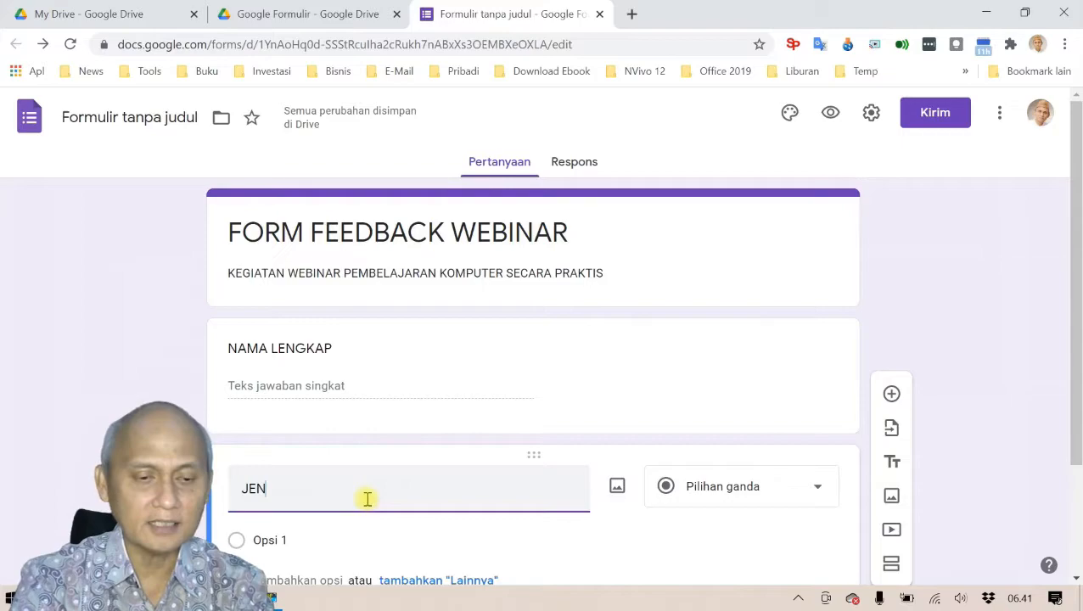
type("IS KELAMIN")
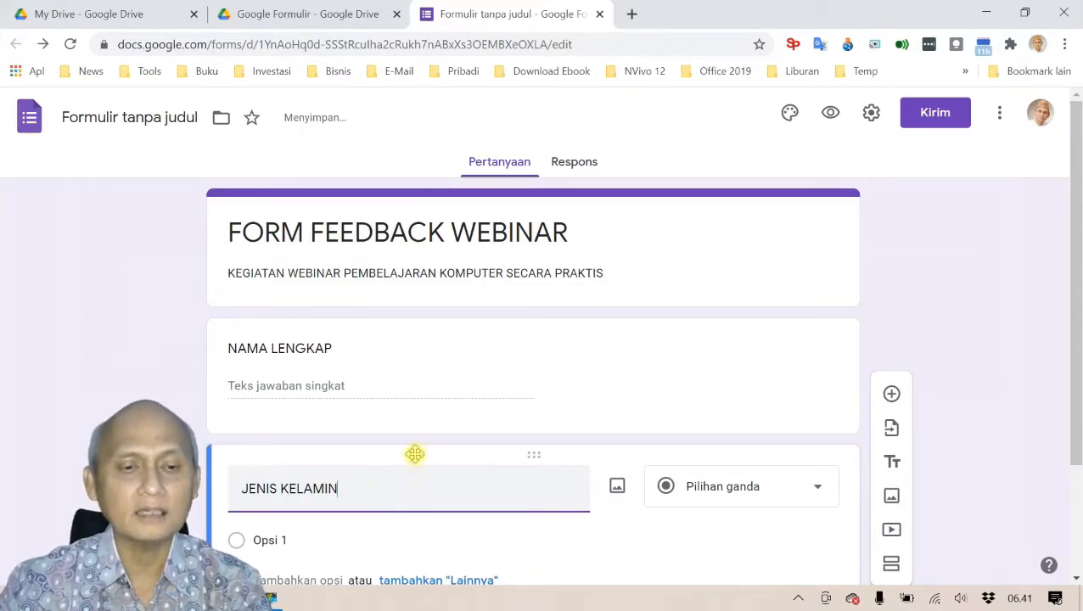
scroll(423, 448, "down", 1)
key("ctrl+plus")
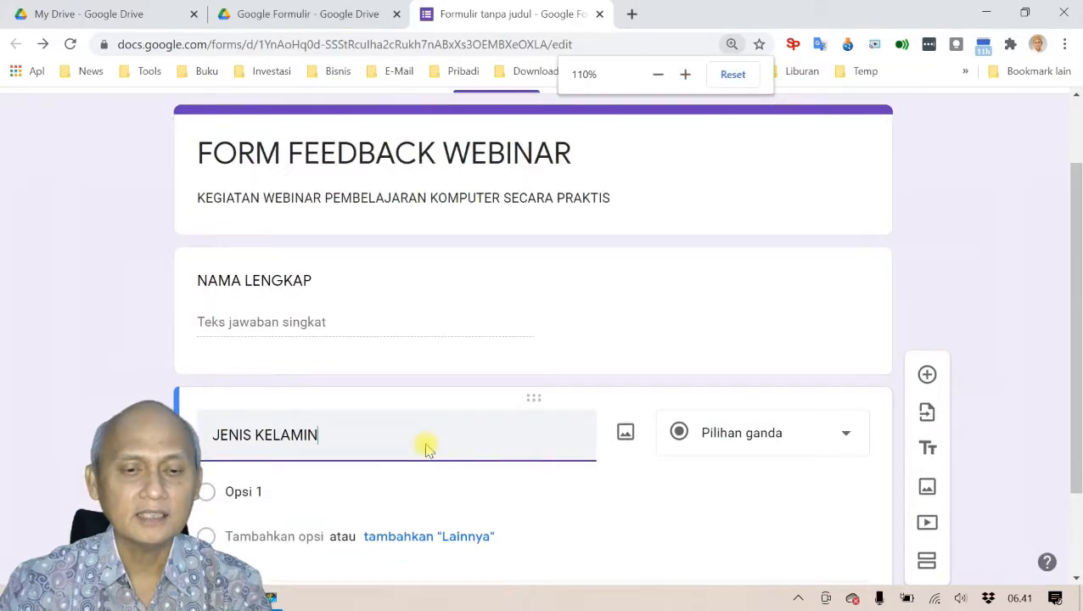
scroll(427, 444, "down", 1)
scroll(427, 448, "up", 1)
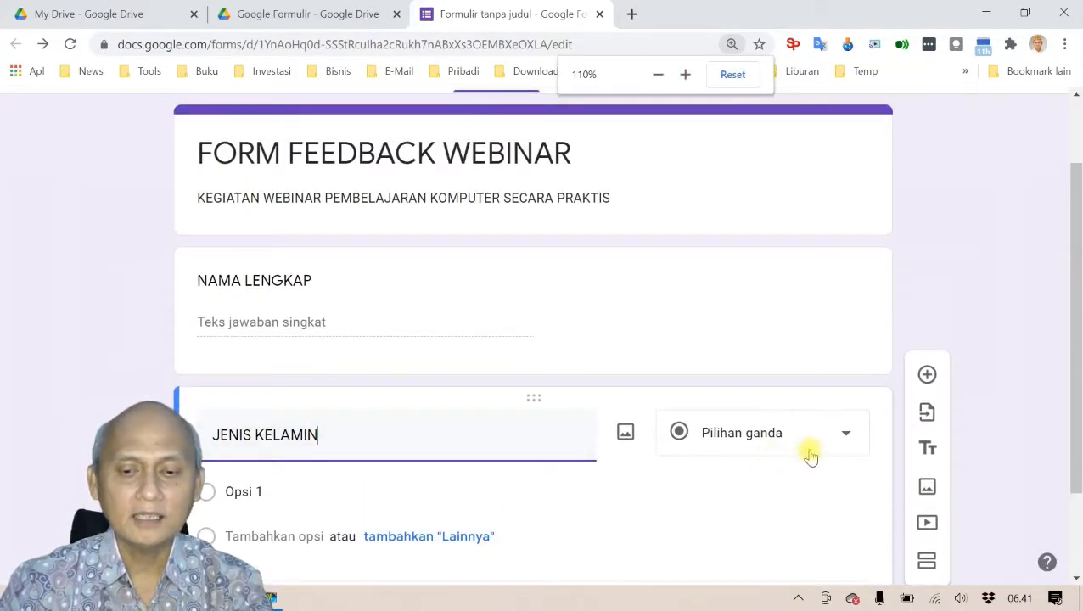
left_click(849, 446)
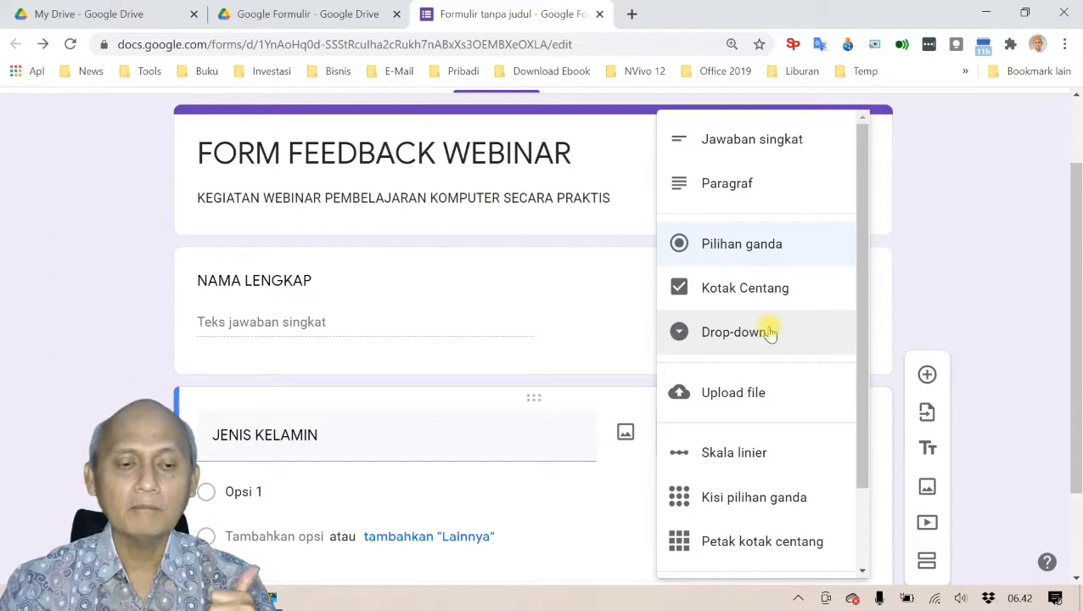
Step: Make JENIS KELAMIN a drop-down question with the options PRIA and WANITA
left_click(769, 333)
scroll(634, 376, "down", 1)
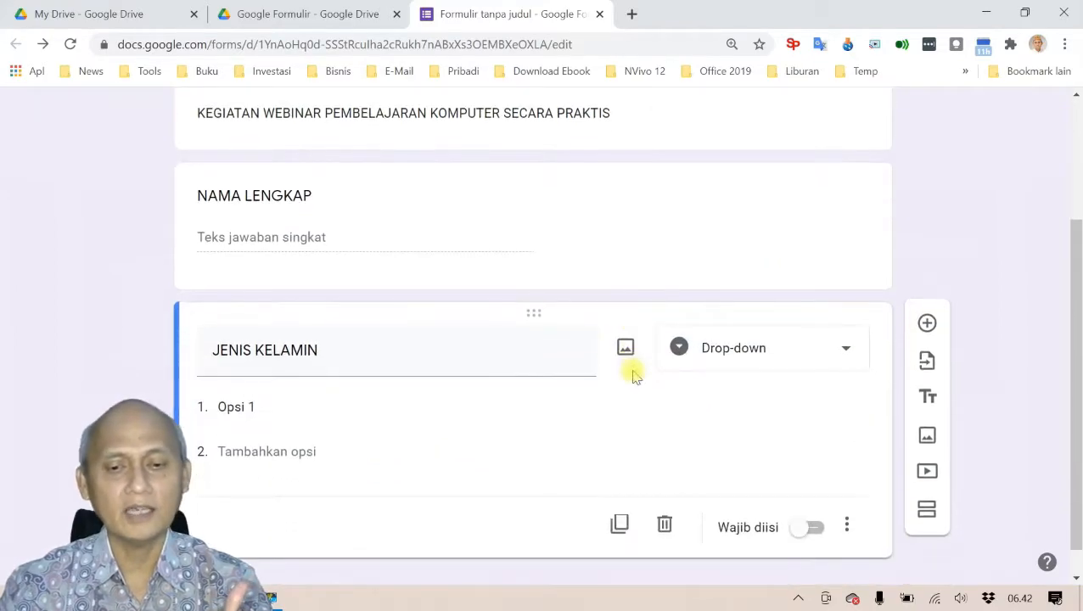
left_click(283, 408)
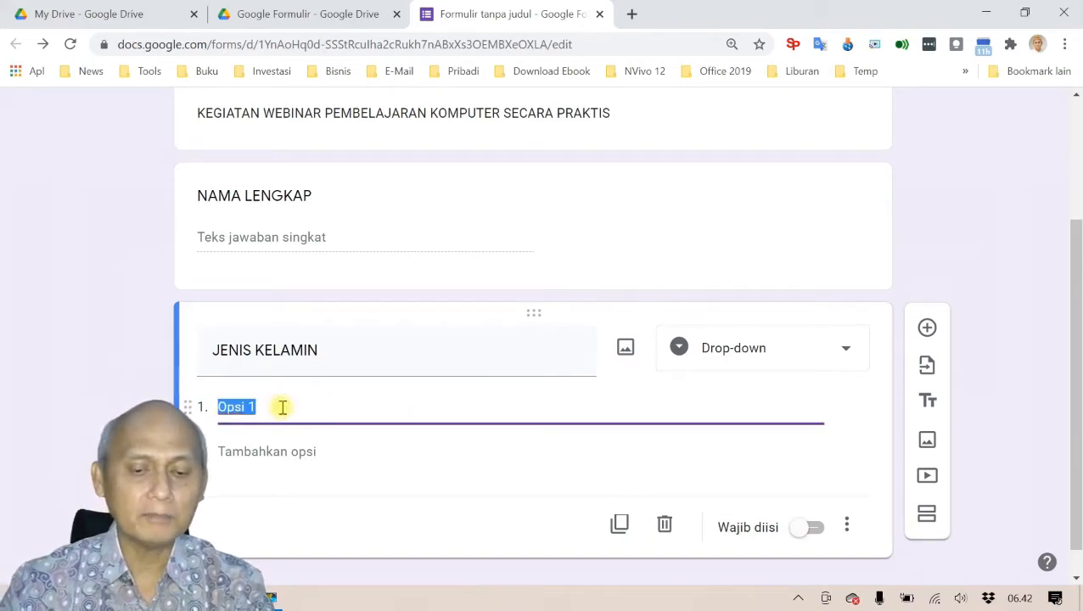
type("PRIA")
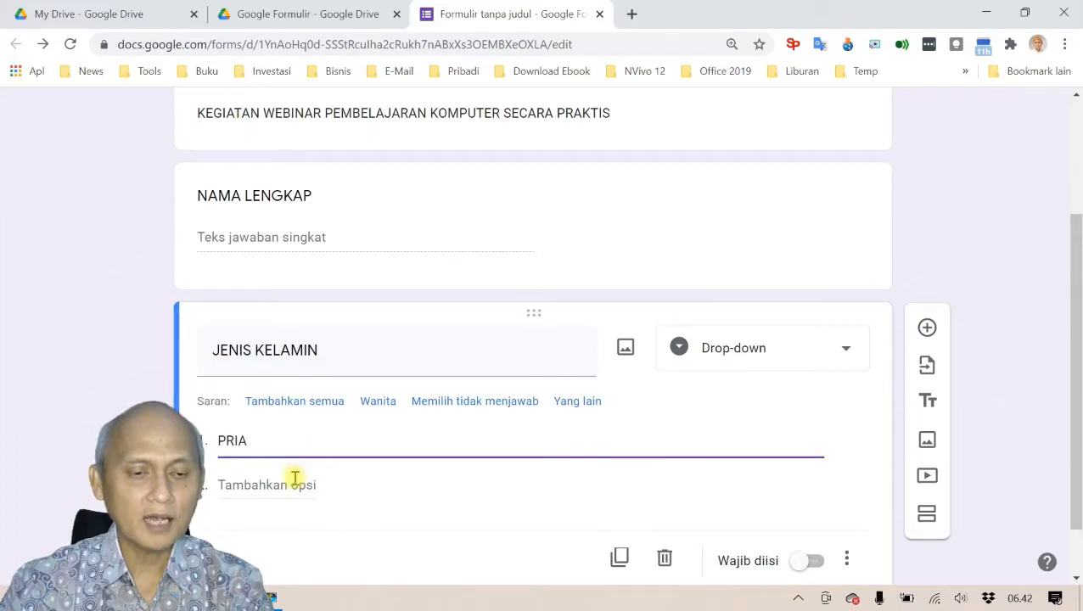
left_click(294, 482)
type("WANITA")
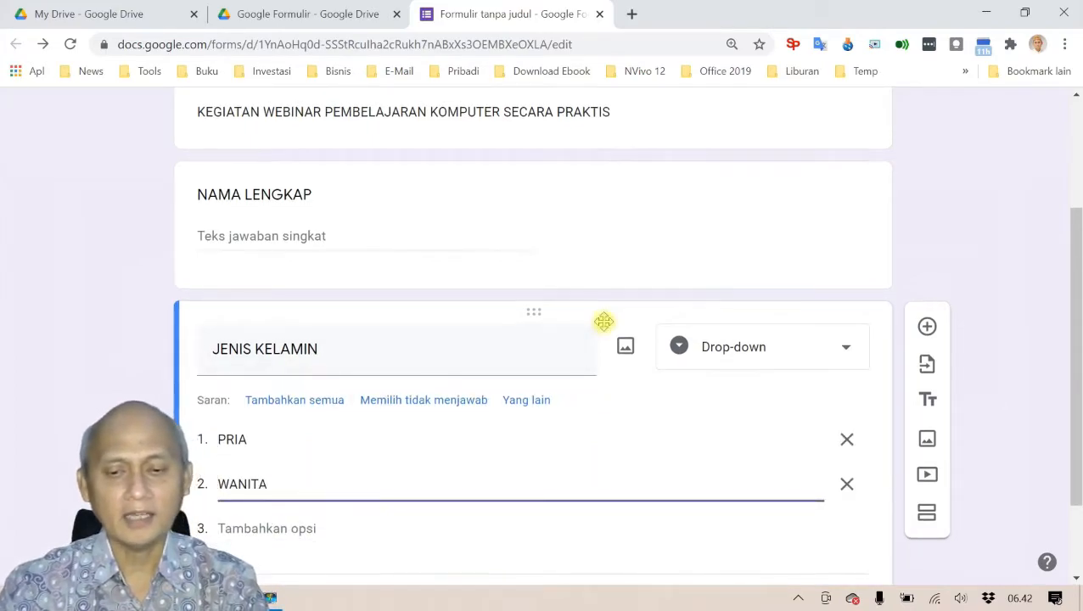
scroll(604, 325, "down", 1)
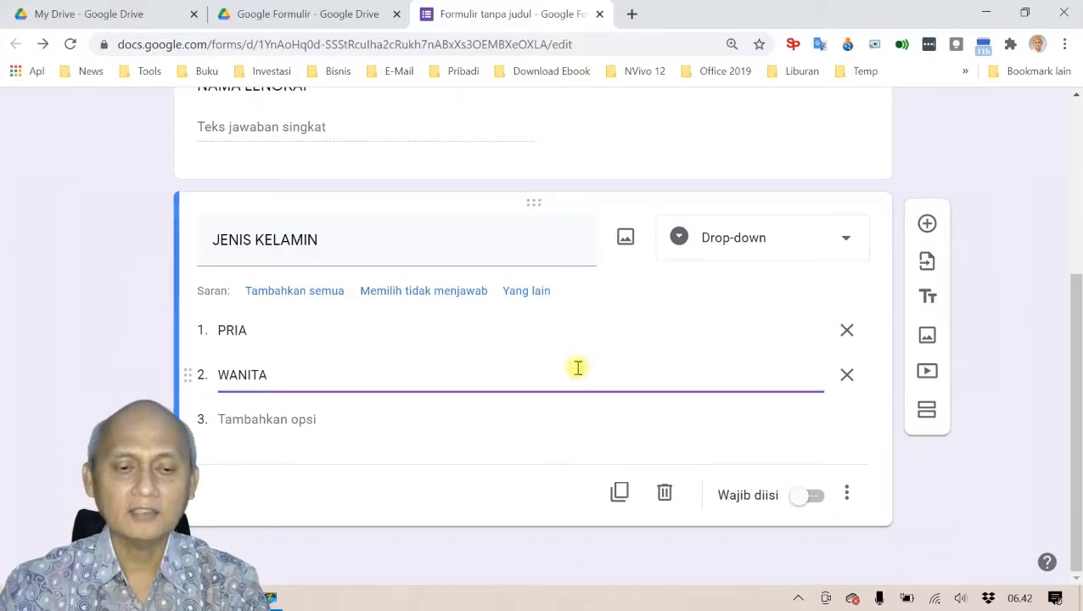
scroll(578, 367, "up", 3)
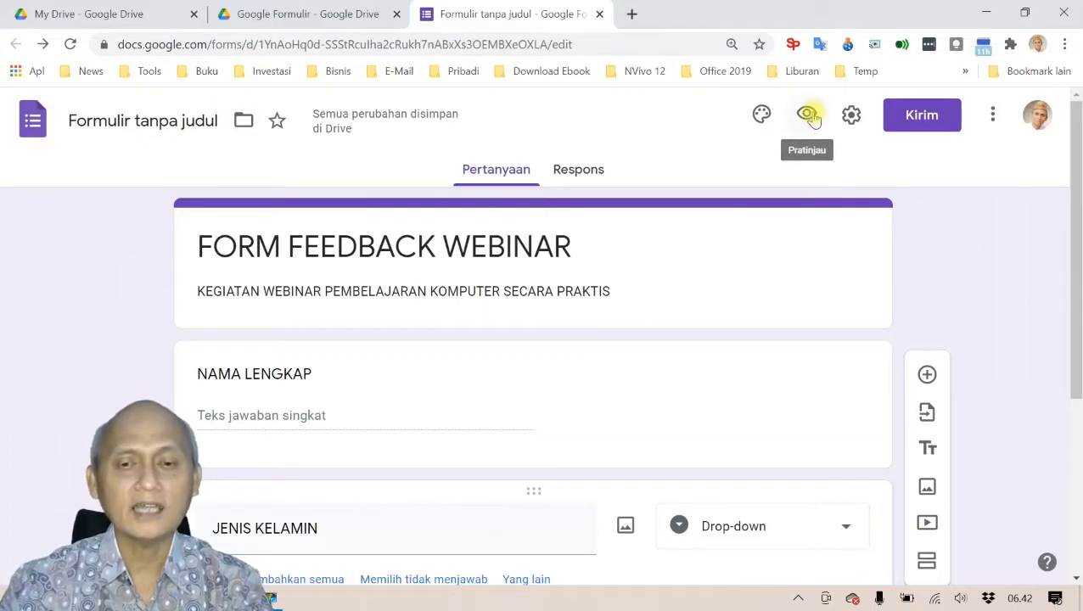
scroll(721, 238, "down", 3)
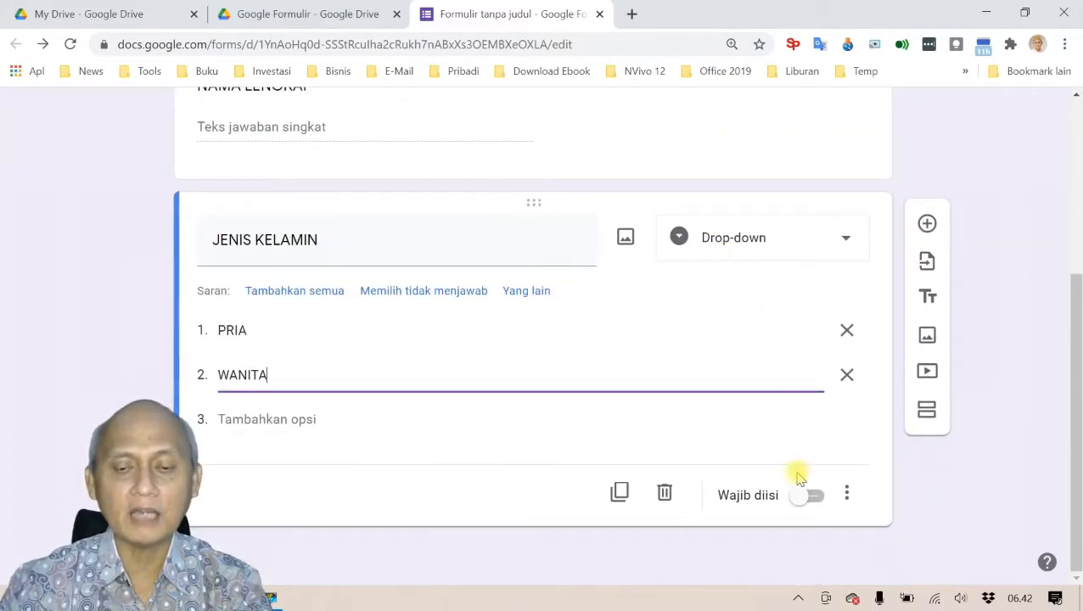
scroll(713, 280, "up", 3)
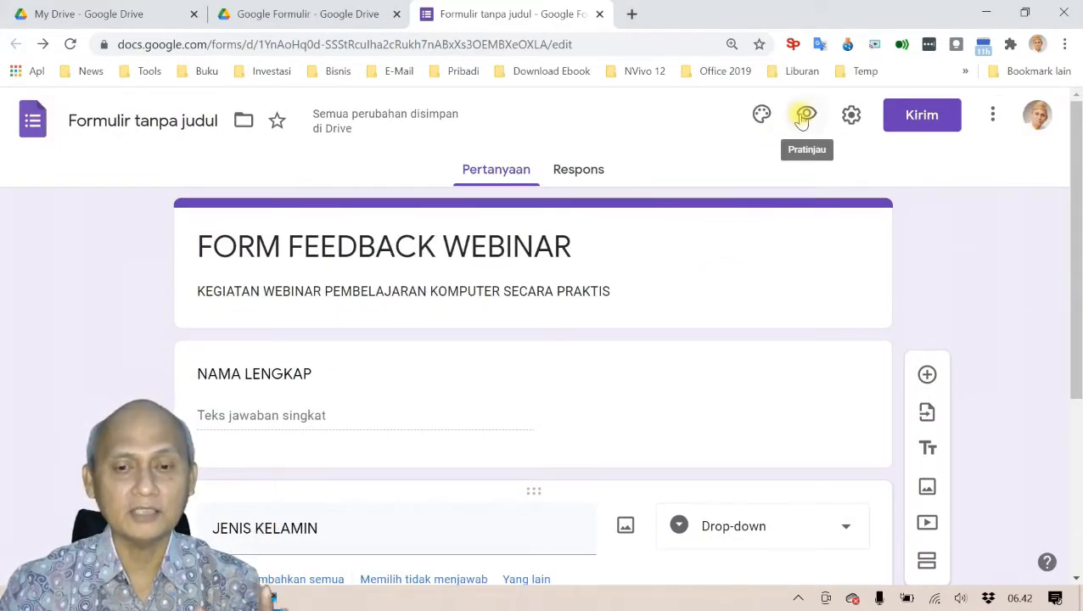
Step: In the form preview, test JENIS KELAMIN by choosing PRIA, then WANITA
left_click(805, 117)
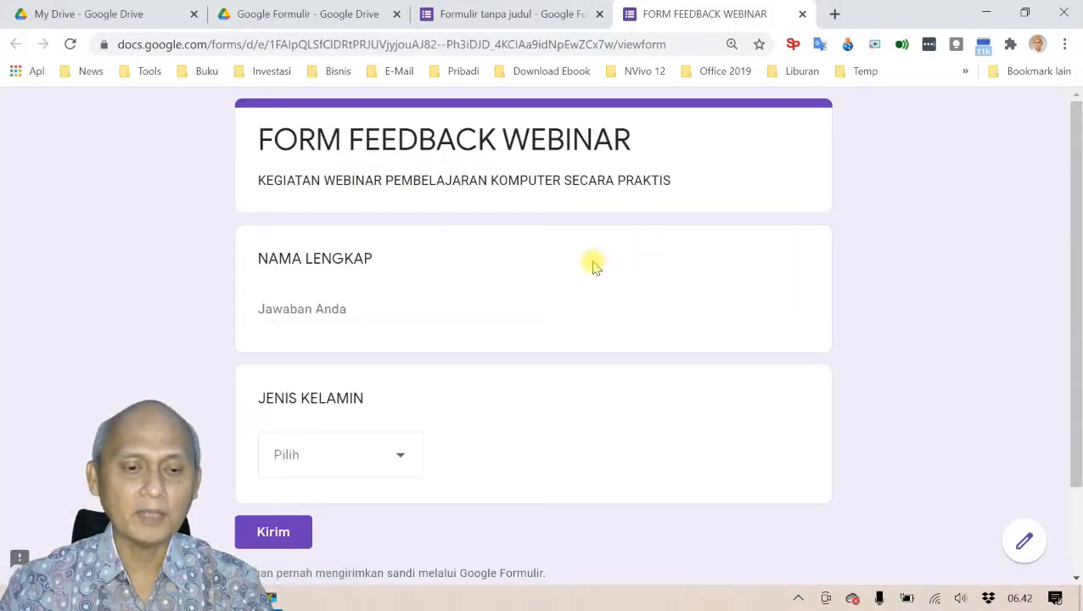
scroll(593, 260, "down", 2)
left_click(405, 373)
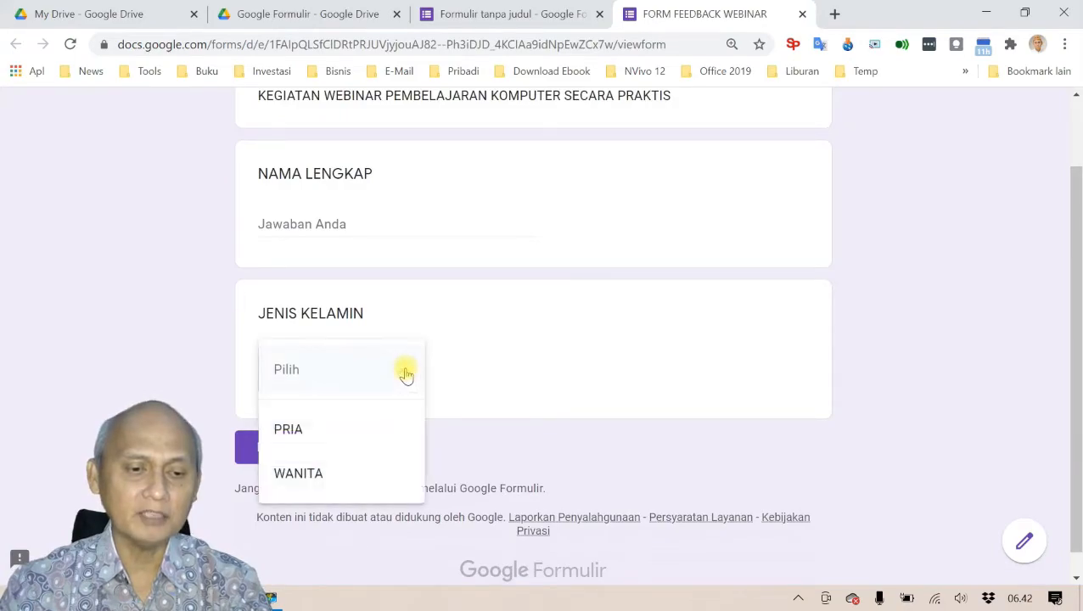
left_click(373, 429)
left_click(406, 369)
left_click(374, 418)
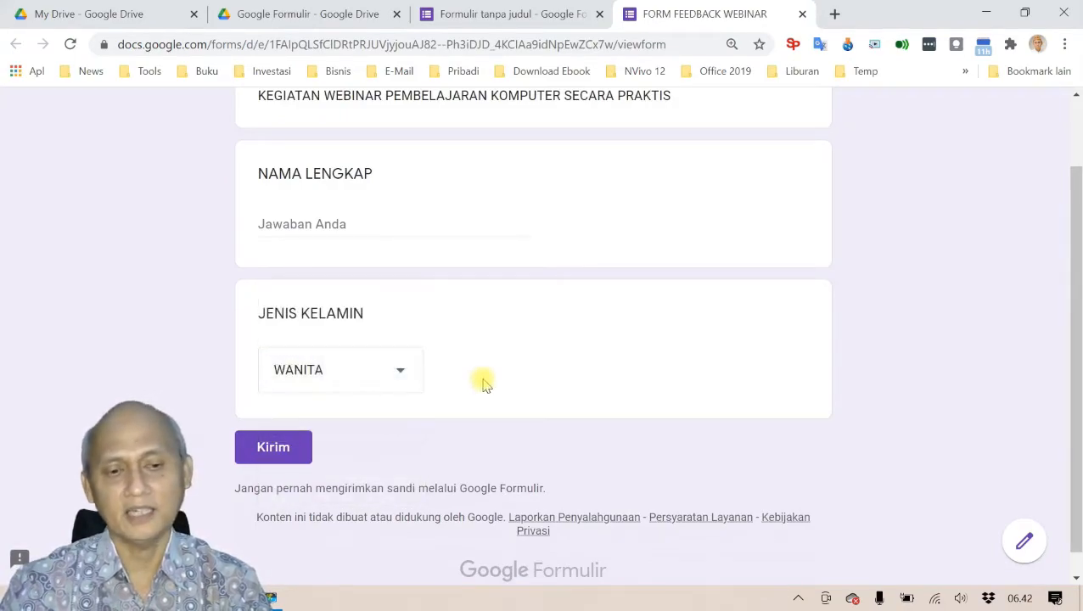
scroll(504, 374, "up", 1)
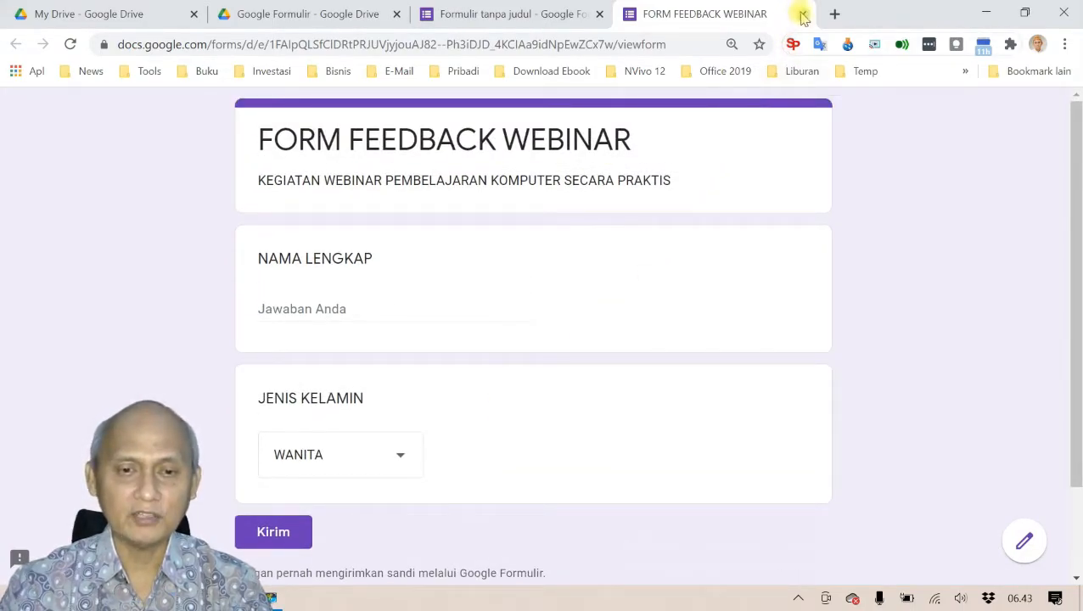
Step: Close the preview tab and confirm leaving with Keluar to return to the editor
left_click(802, 15)
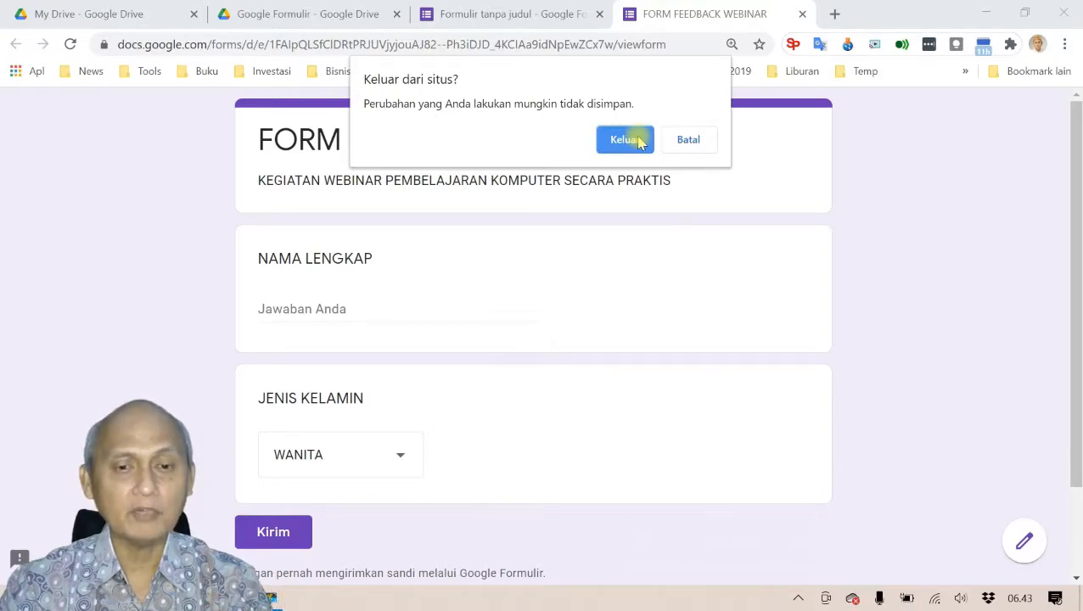
left_click(629, 140)
scroll(626, 346, "down", 3)
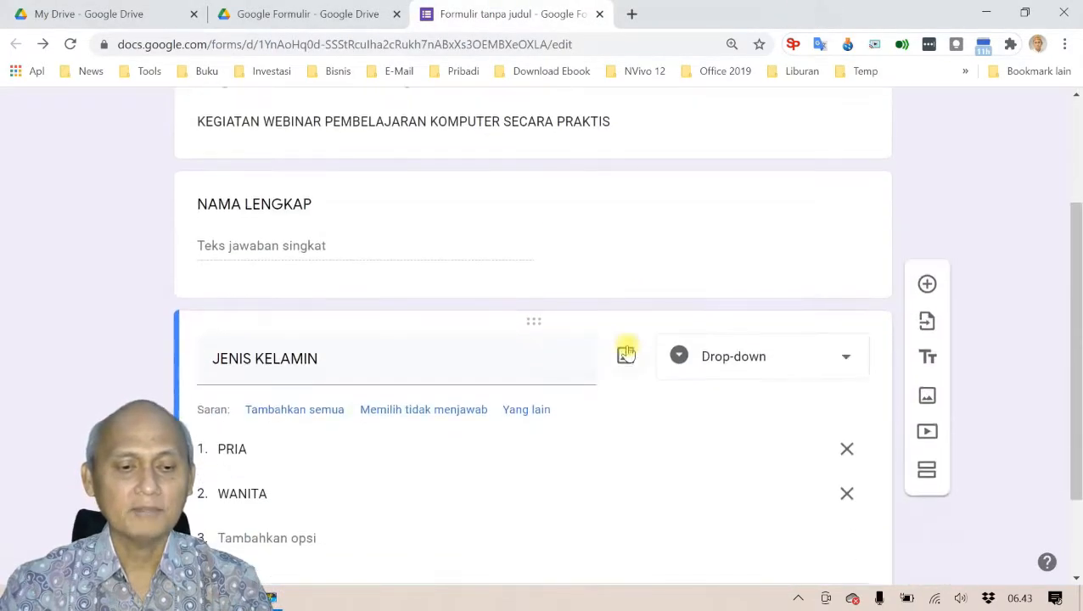
Step: Add a third question, ALAMAT, below JENIS KELAMIN as a Paragraf (long-answer) question
scroll(626, 348, "down", 1)
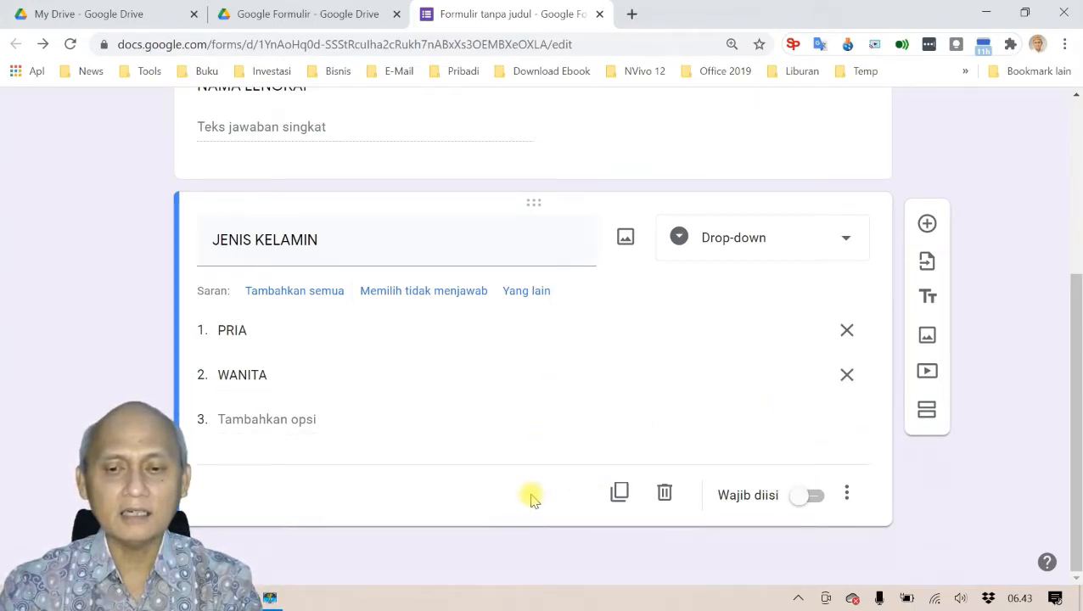
left_click(927, 225)
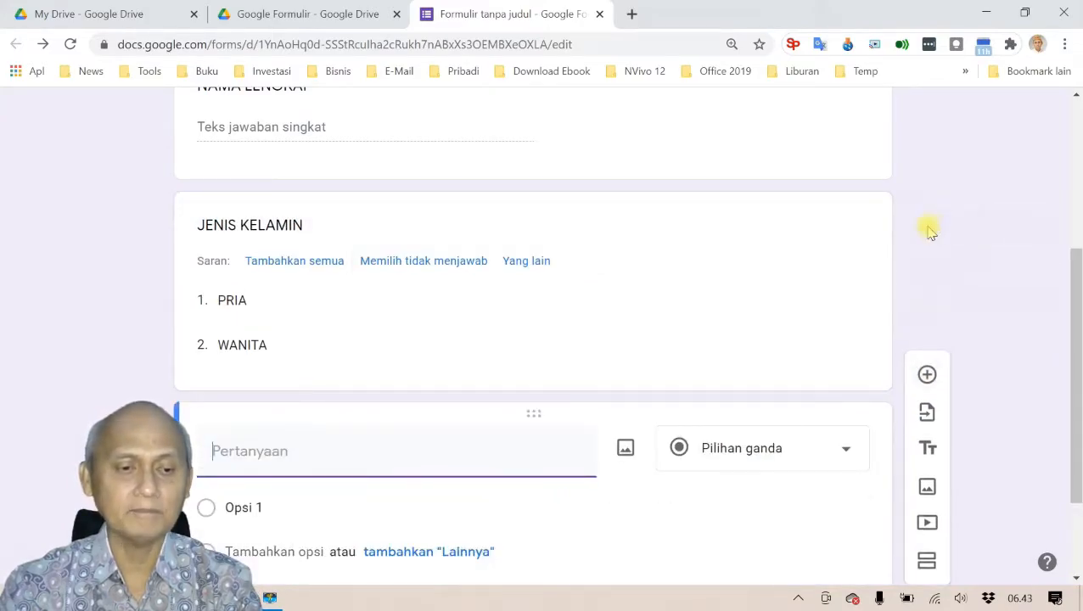
key("alt+Tab")
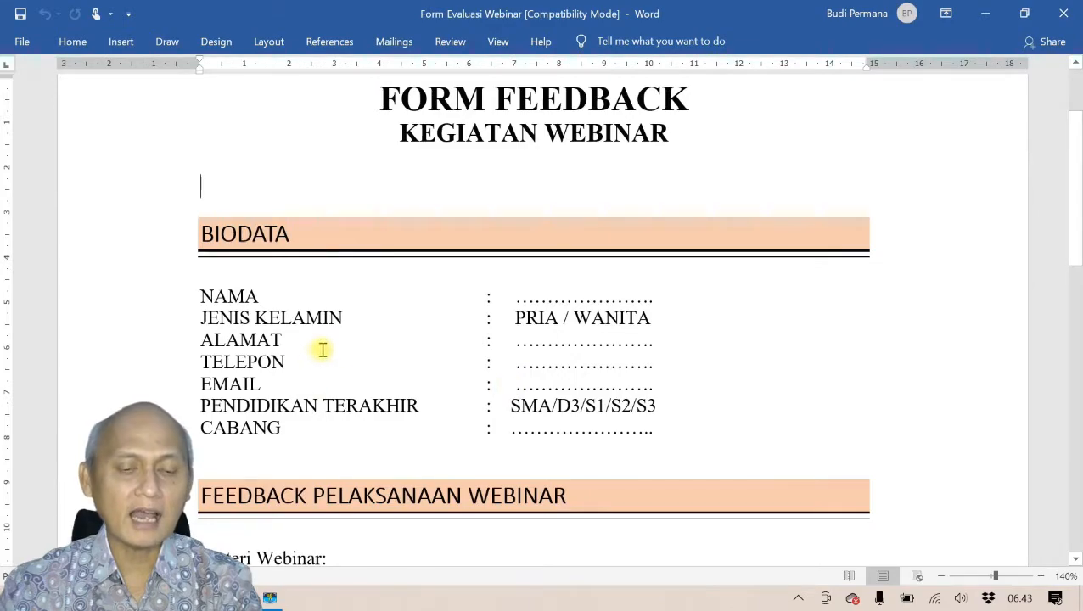
key("alt+Tab")
type("ALAMAT")
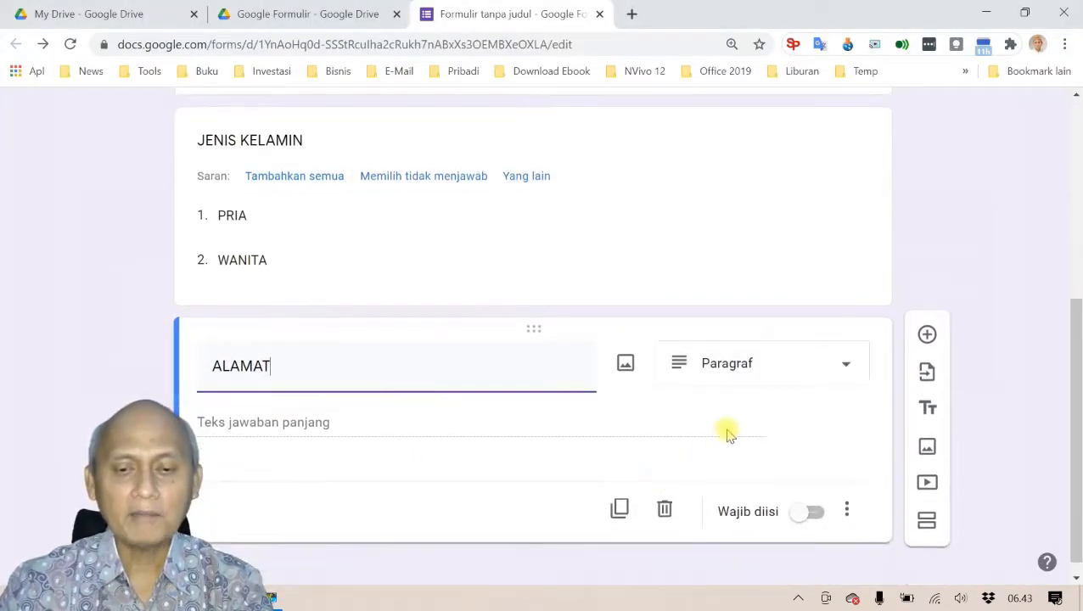
left_click(843, 367)
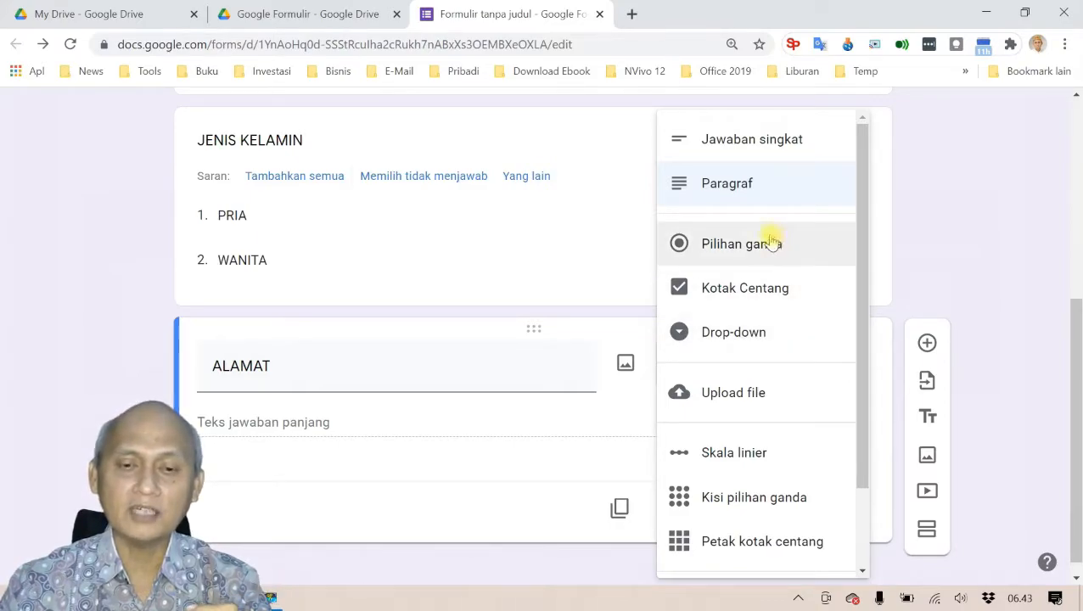
left_click(743, 191)
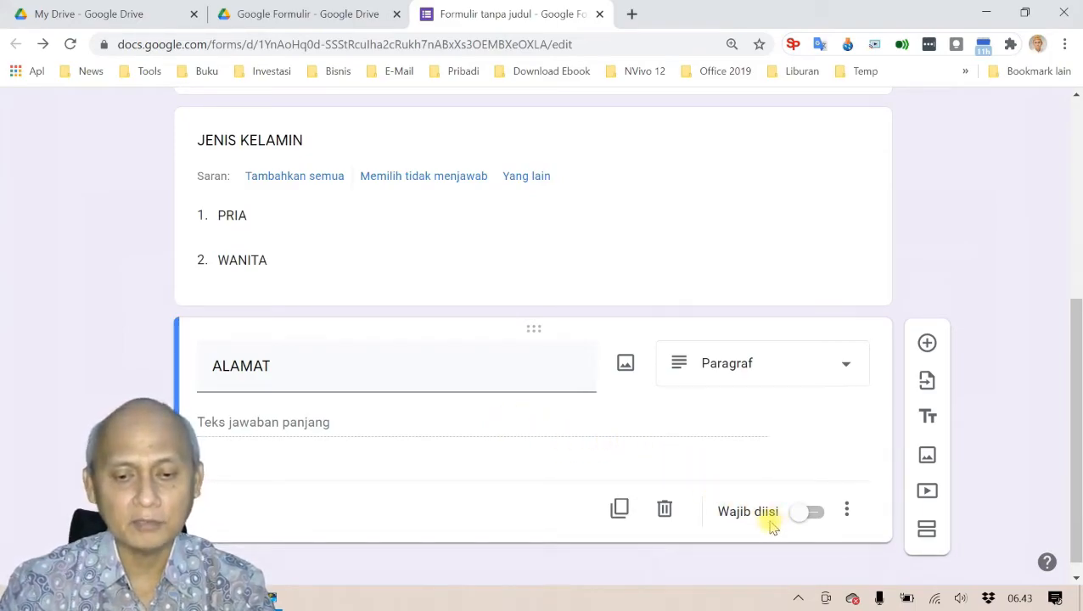
scroll(553, 444, "down", 1)
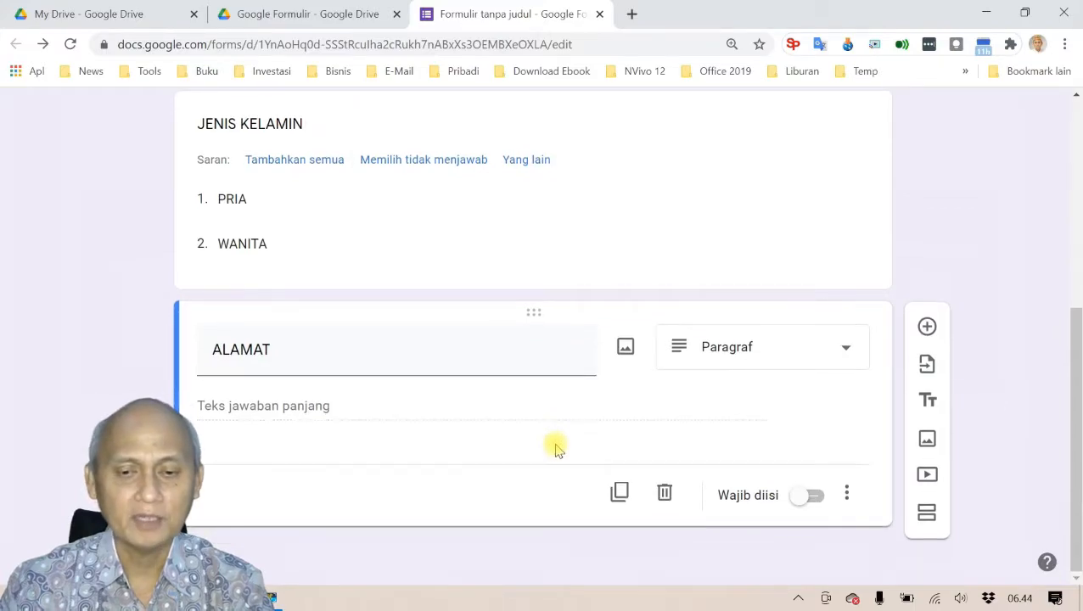
Step: Add a short-answer question titled TELEPON (HP) after ALAMAT
left_click(926, 326)
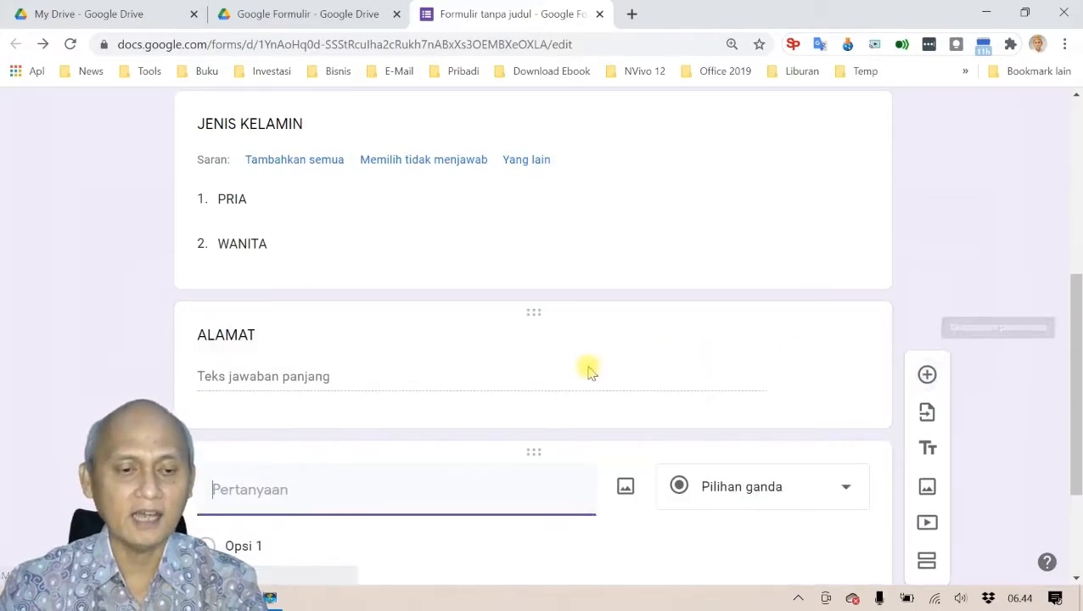
key("alt+Tab")
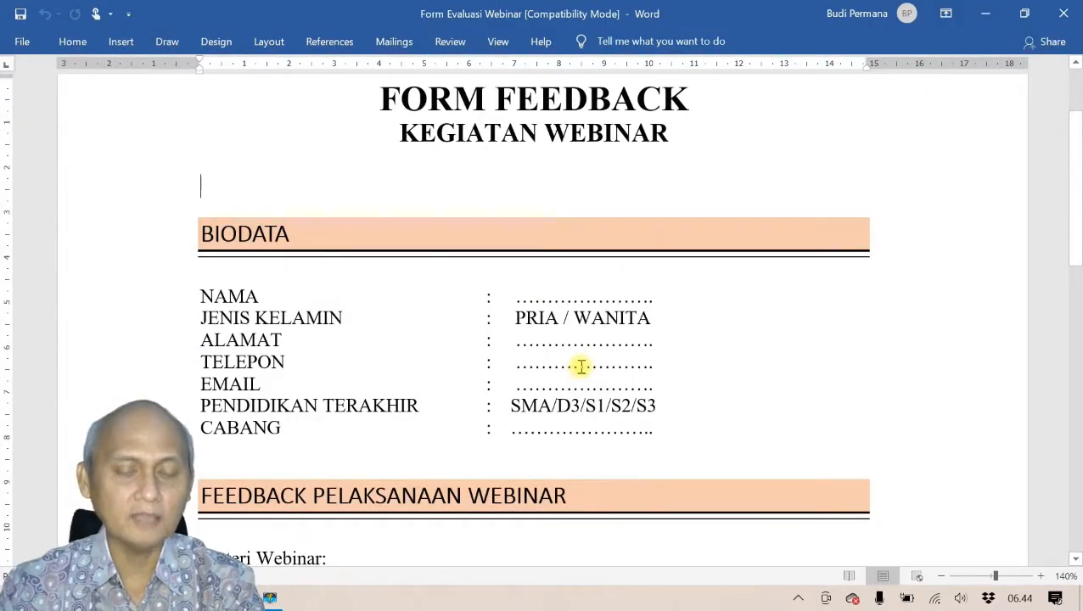
key("alt+Tab")
type("TELEPON (")
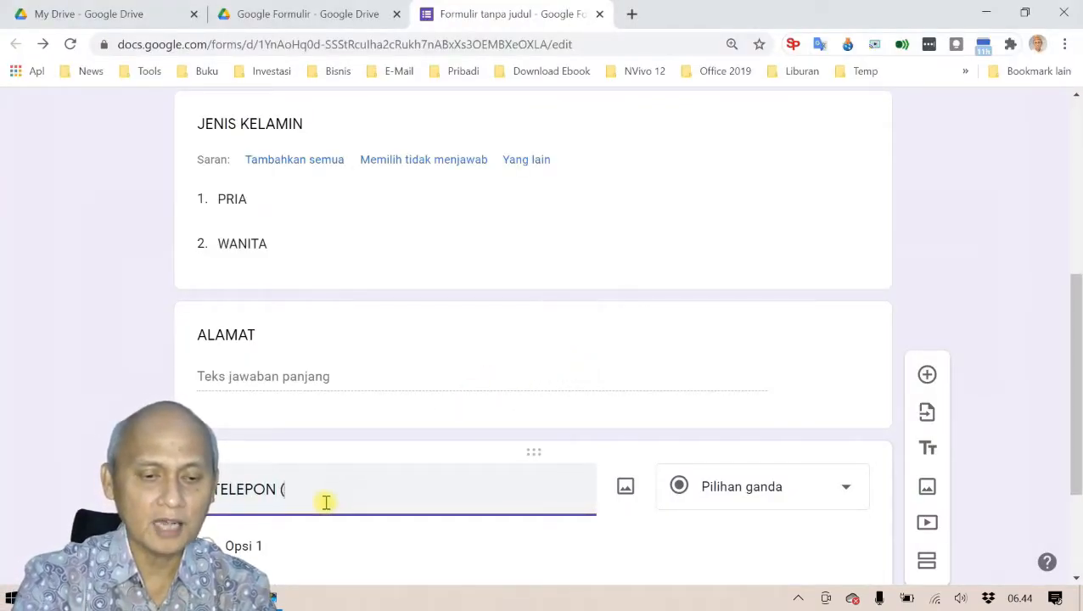
type("hp)")
key("BackSpace")
key("BackSpace")
key("BackSpace")
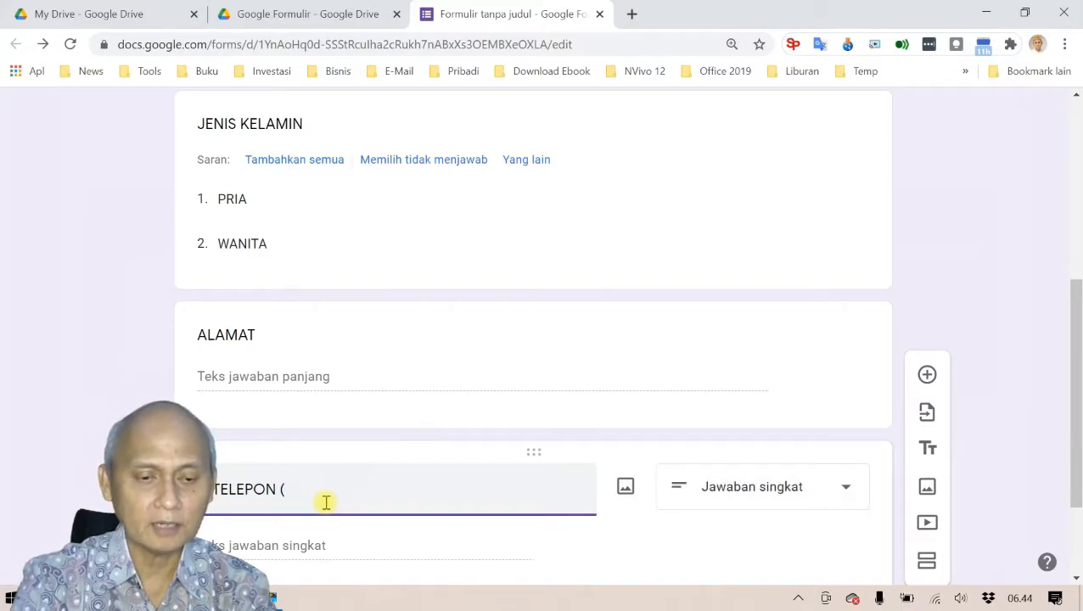
type("HP)")
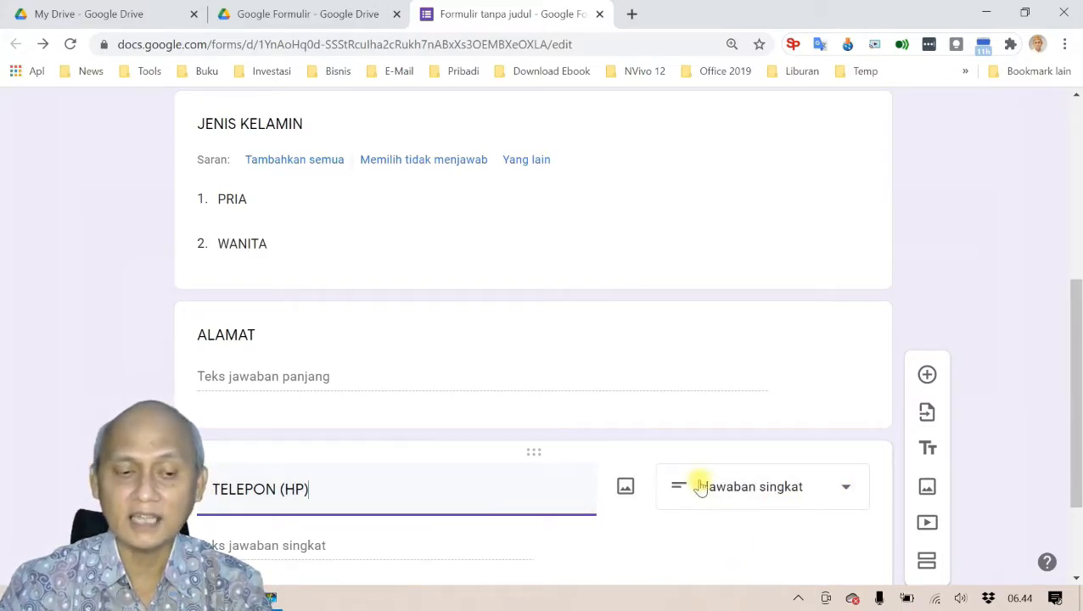
scroll(683, 482, "down", 2)
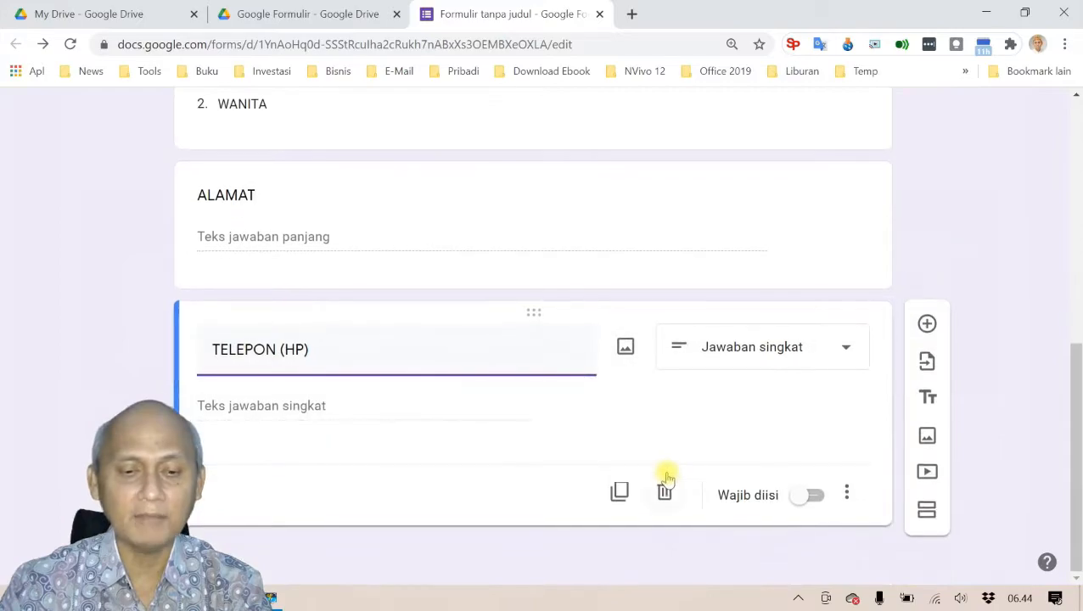
Step: Add a short-answer question titled EMAIL after TELEPON (HP)
left_click(926, 328)
key("alt+Tab")
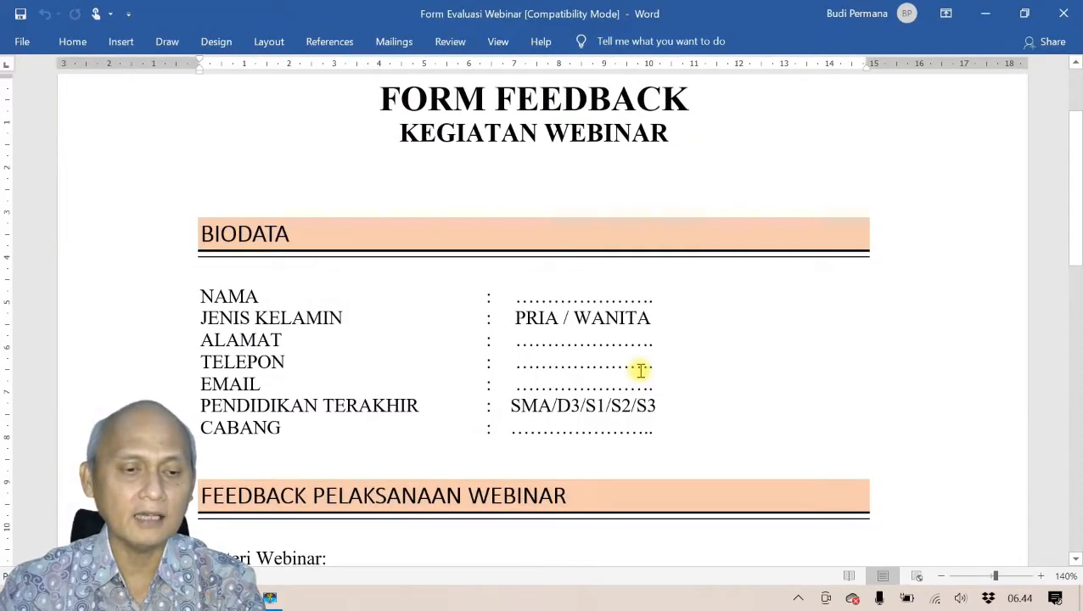
key("alt+Tab")
type("EM")
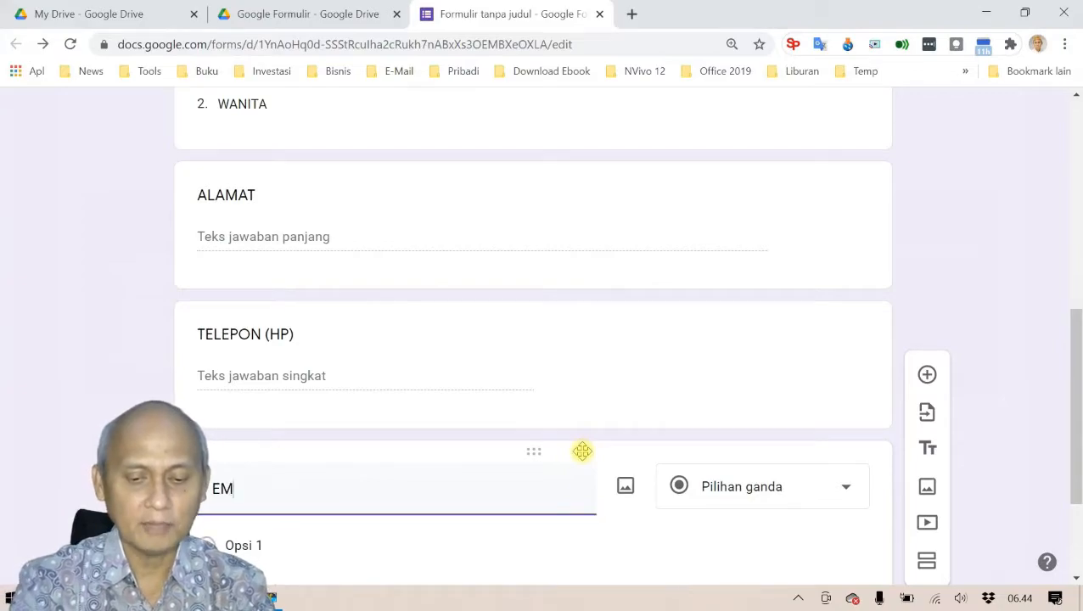
type("AIL")
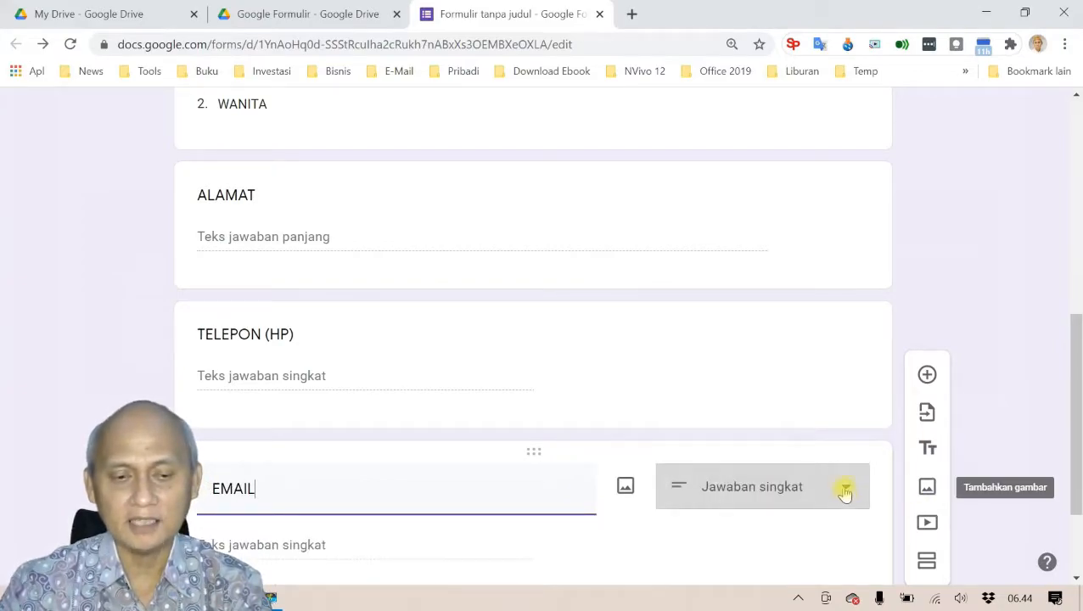
scroll(513, 471, "down", 2)
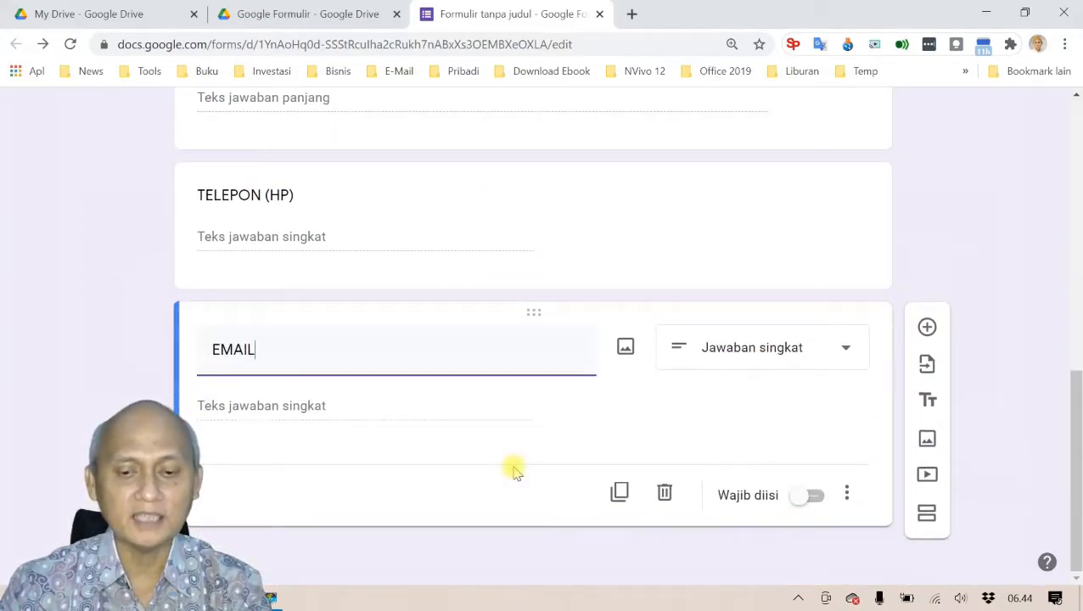
key("alt+Tab")
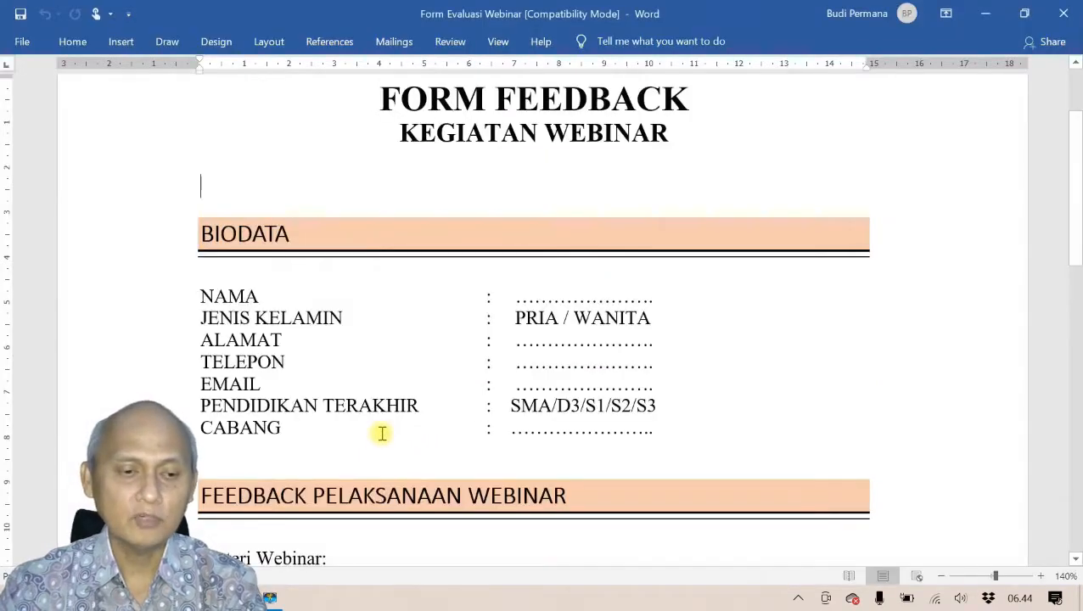
key("alt+Tab")
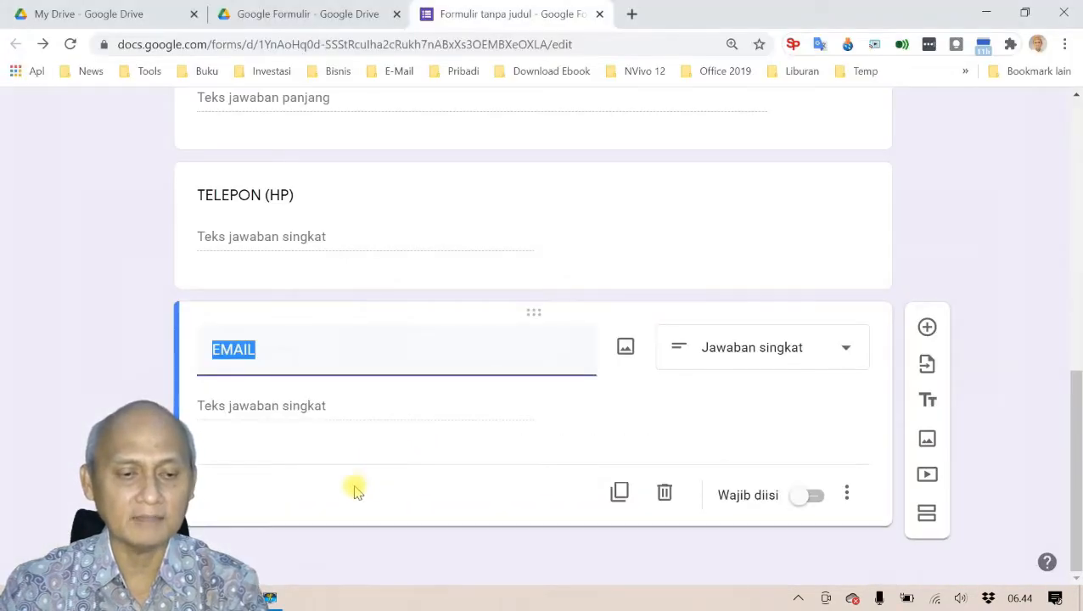
Step: Add a question titled PENDIDIKAN TERAKHIR after EMAIL and make it Pilihan ganda (multiple choice)
left_click(926, 328)
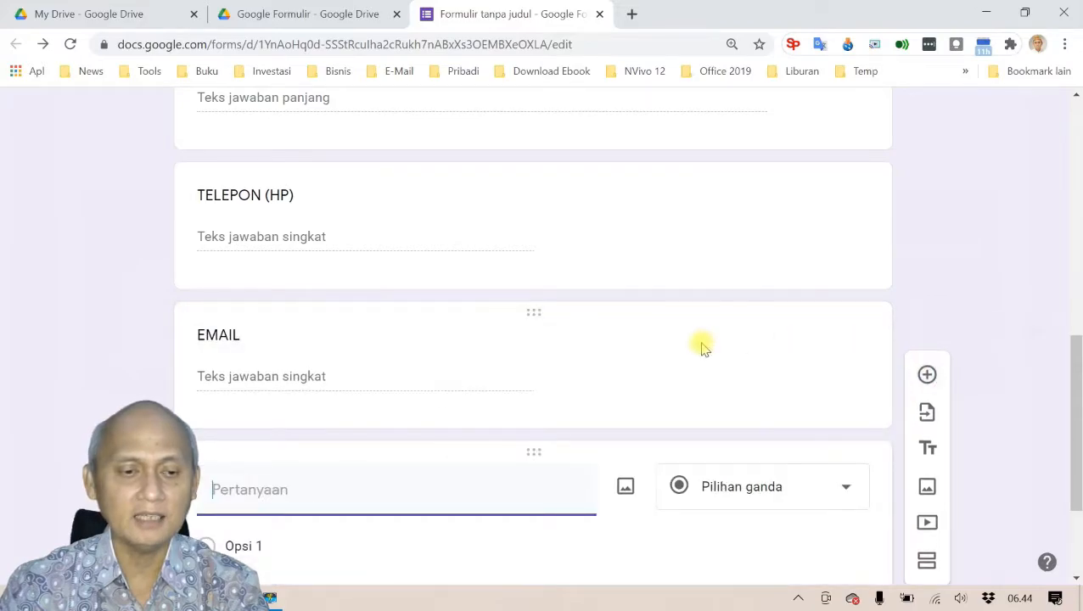
type("PE")
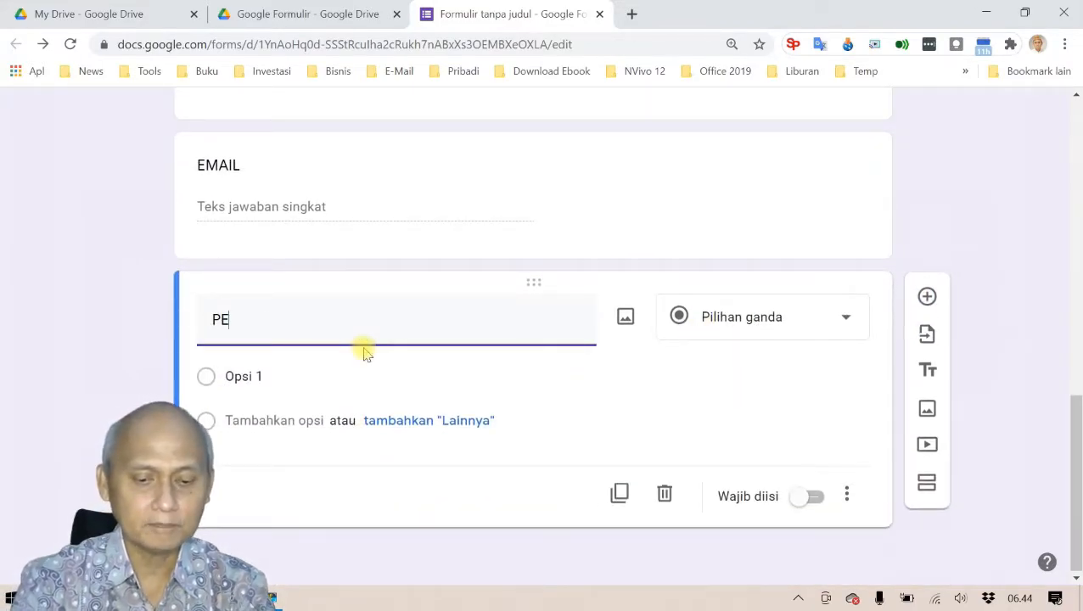
type("NDIDIKAN")
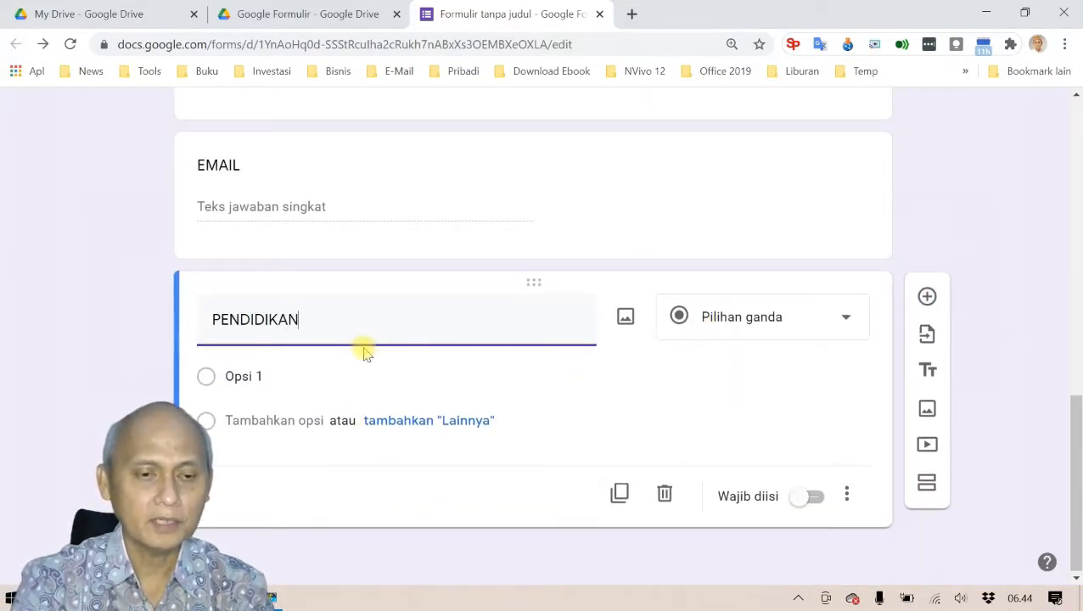
type(" TERAKHIR")
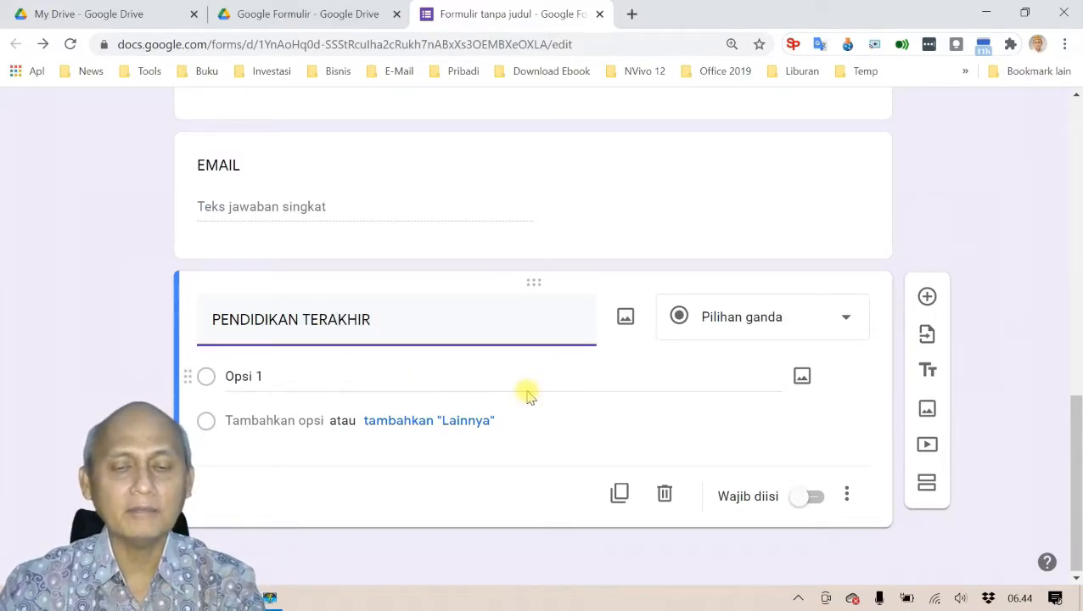
key("alt+Tab")
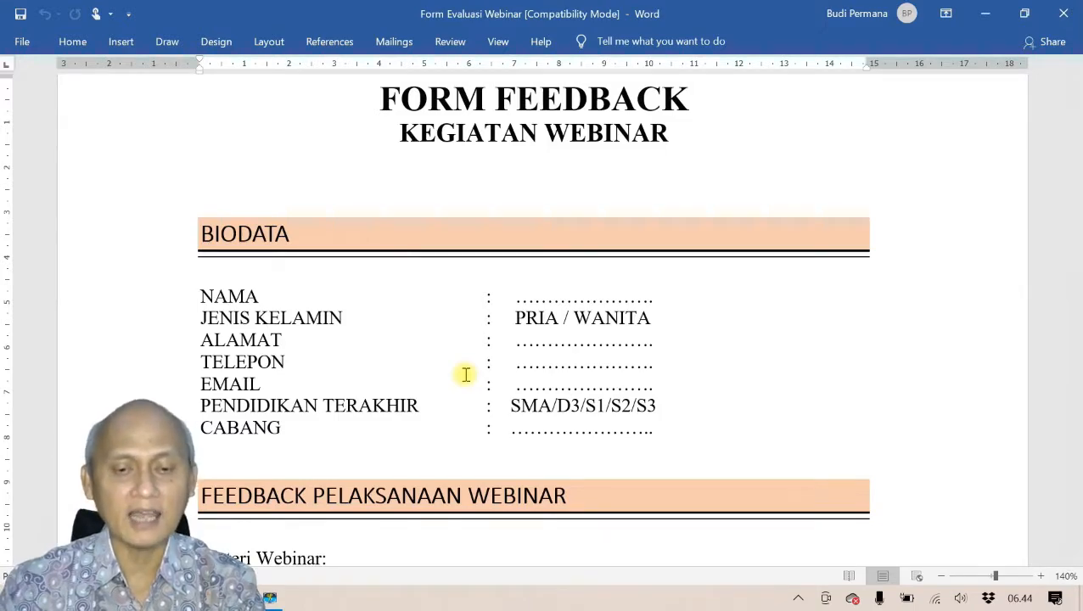
key("alt+Tab")
left_click(847, 326)
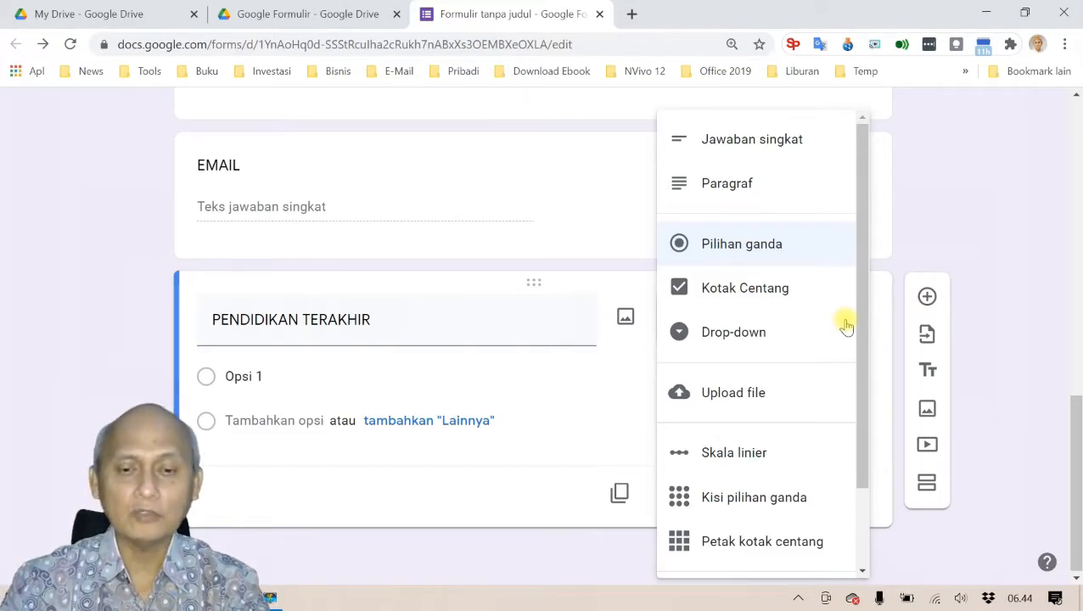
left_click(764, 246)
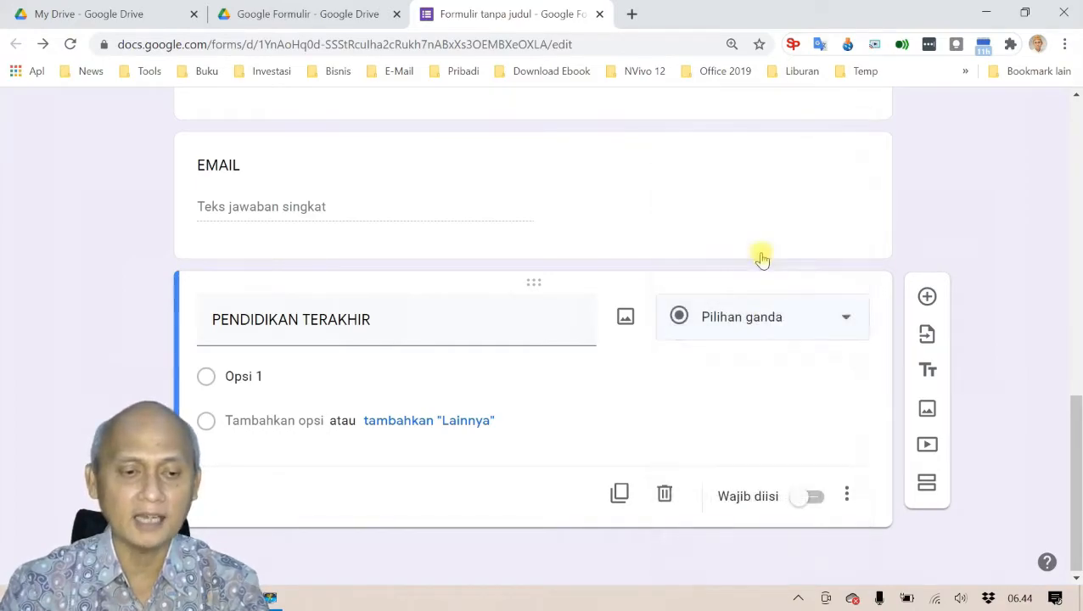
Step: Enter the options SMA/SEDERAJAT, D3 (DIPLOMA), S1 (SARJANA), S2 (MAGISTER) and S3 (DOKTOR)
left_click(270, 379)
type("S")
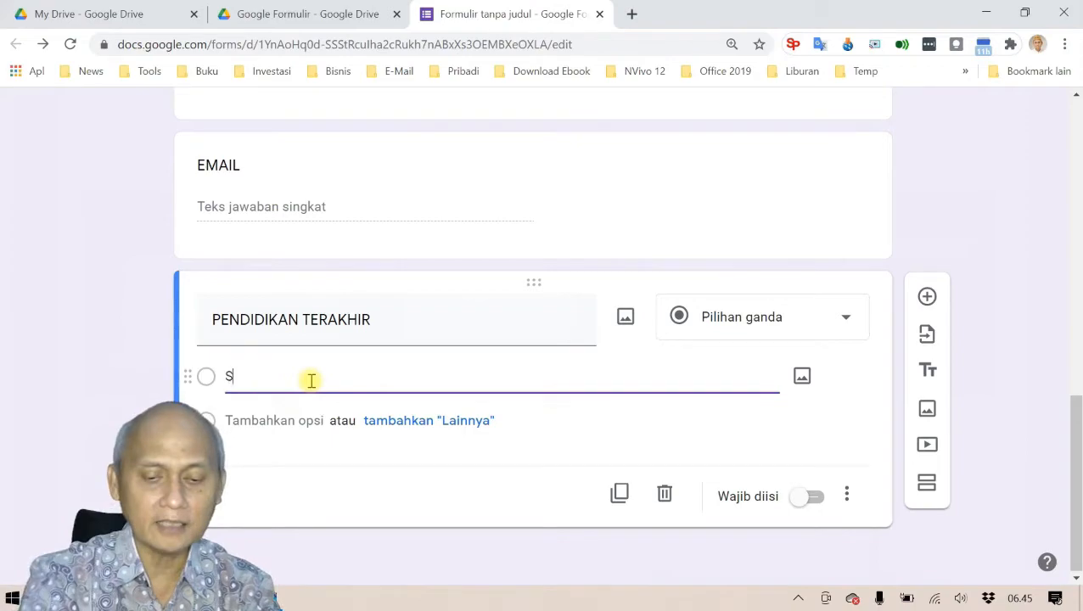
type("MA/")
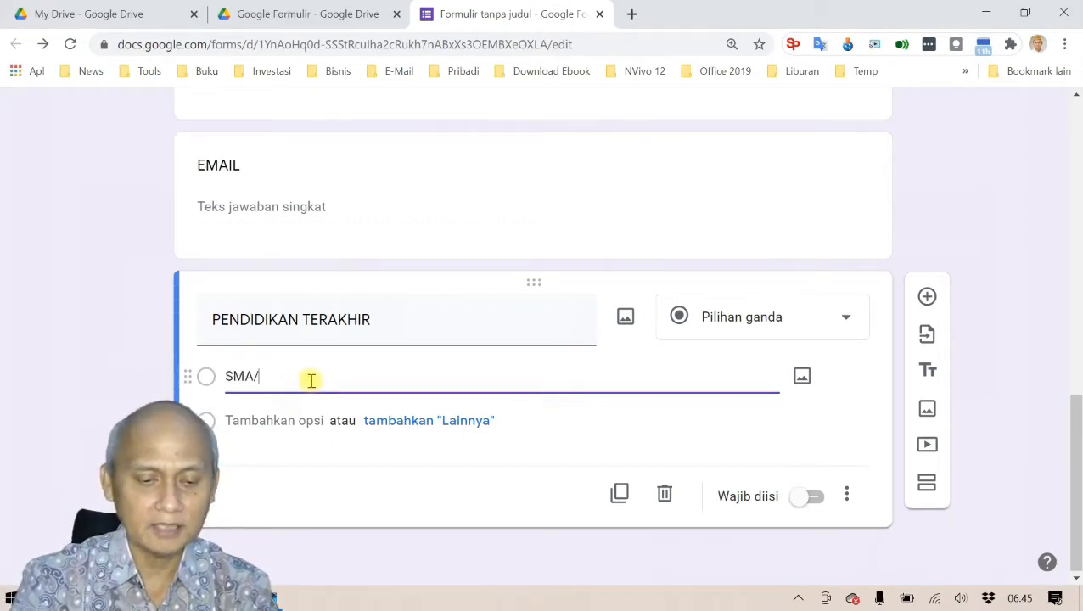
type("SEDERAJAT")
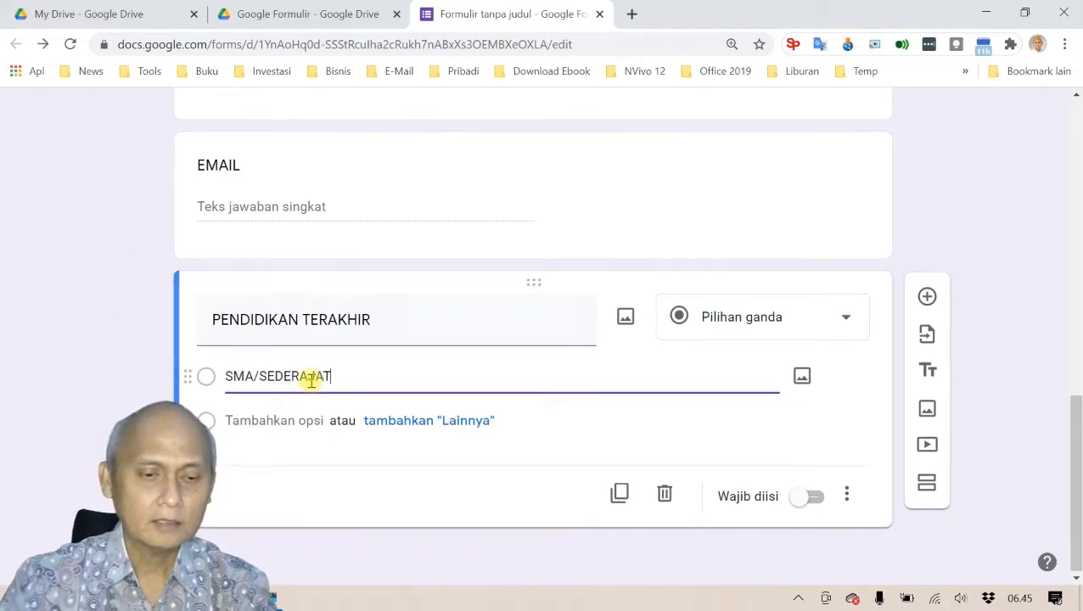
left_click(294, 420)
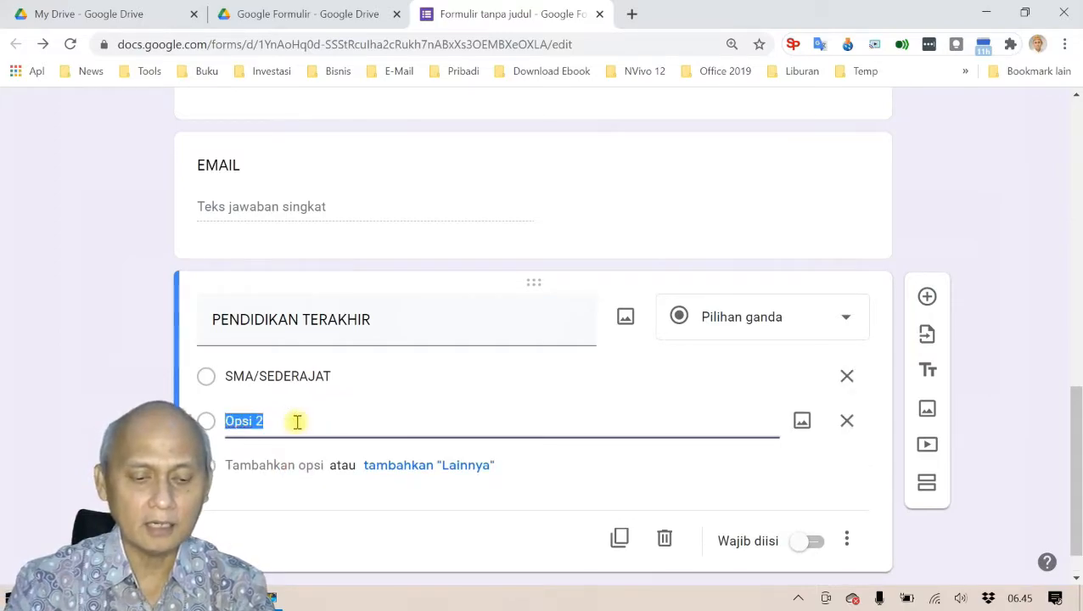
type("D")
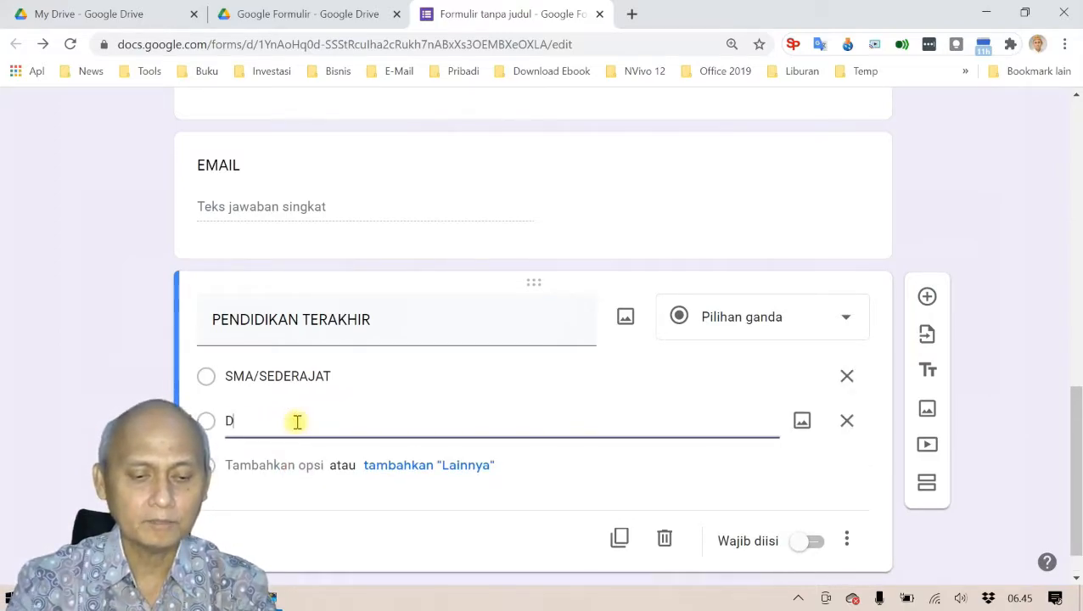
type("3 (")
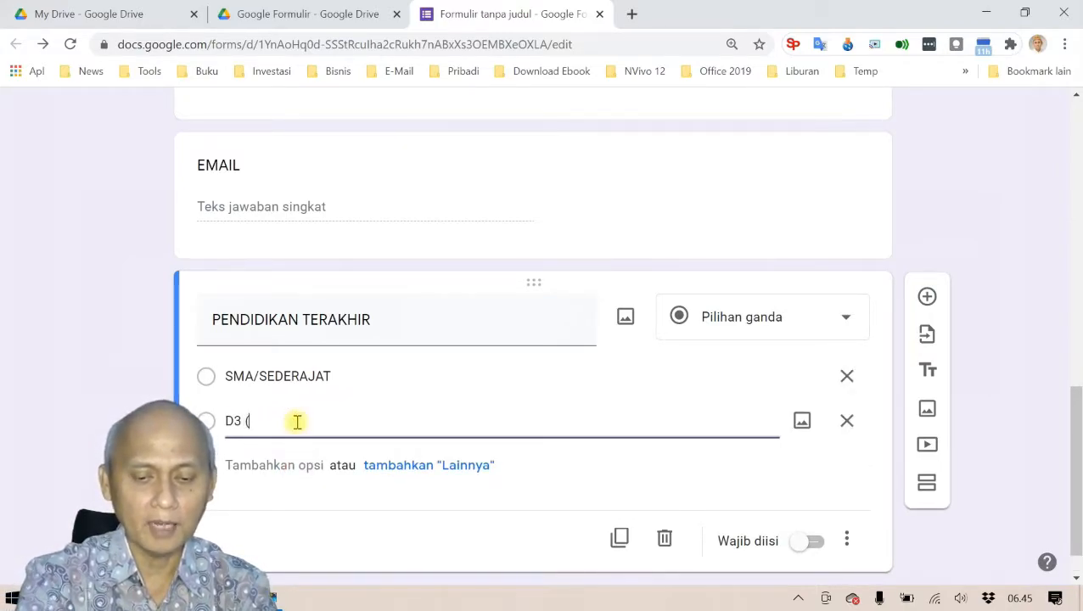
type("DIPLOMA)")
left_click(300, 465)
type("S1")
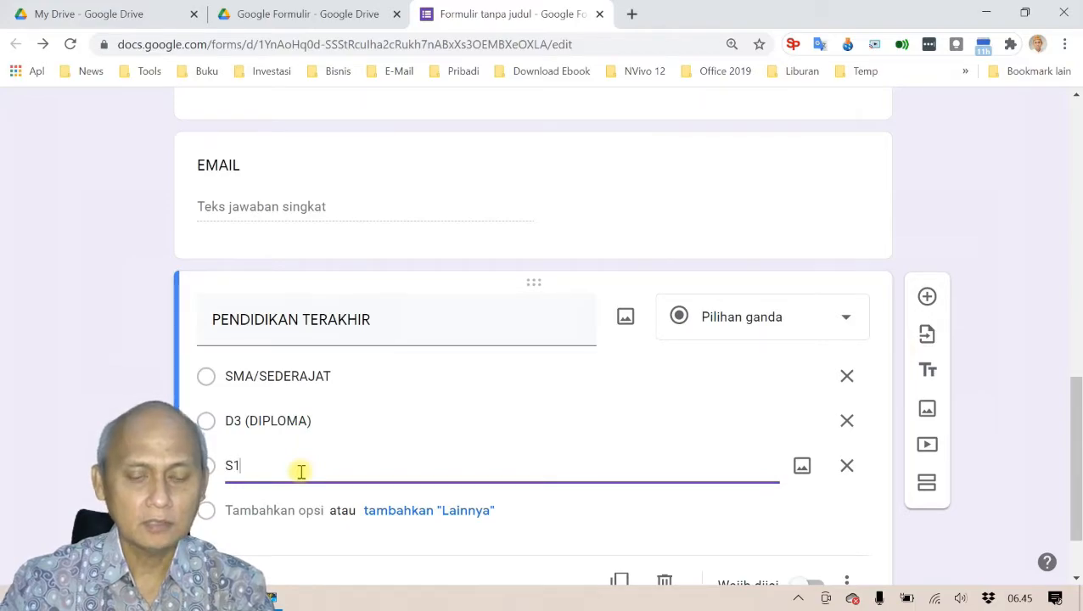
type(" (SA")
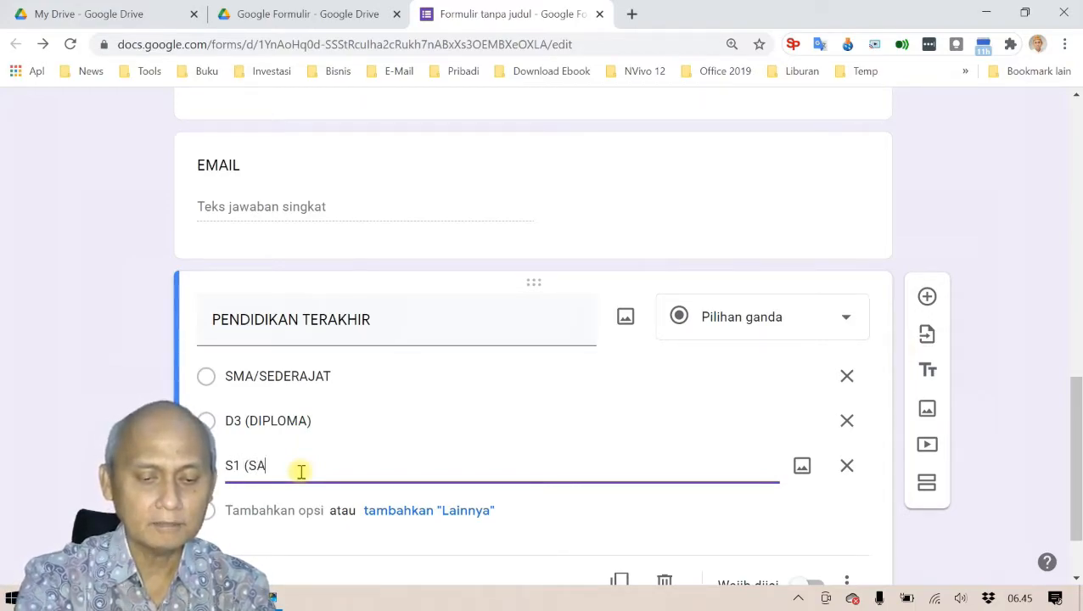
type("RJANA)")
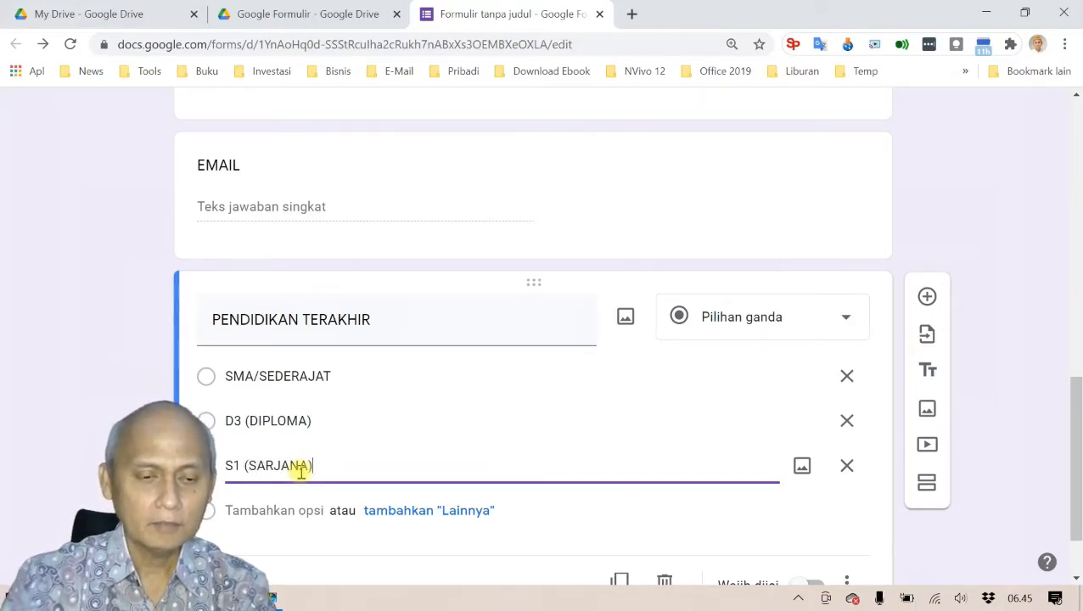
left_click(287, 513)
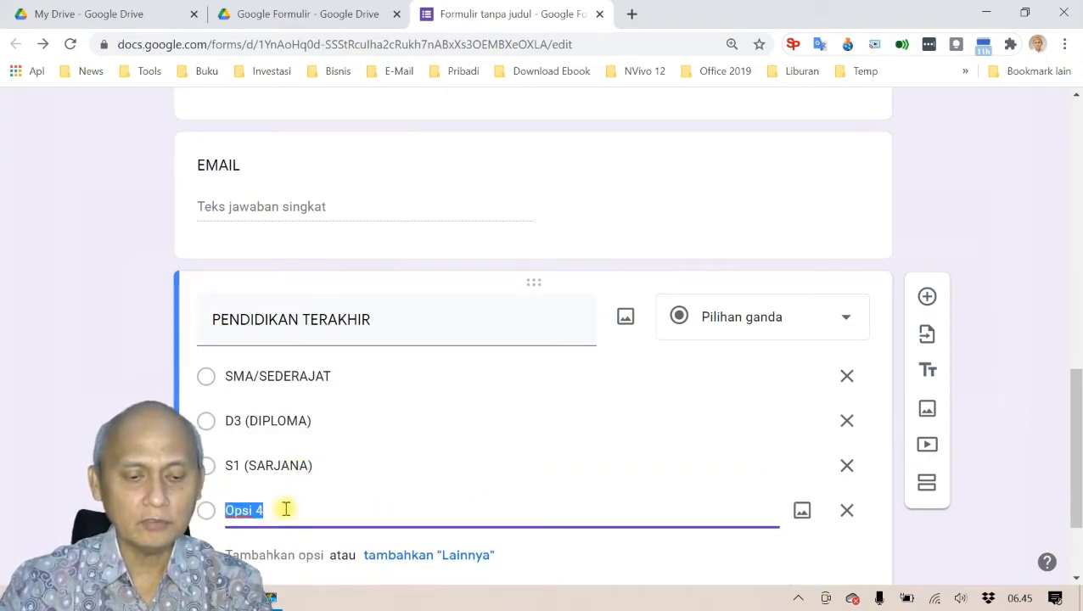
type("S2 (")
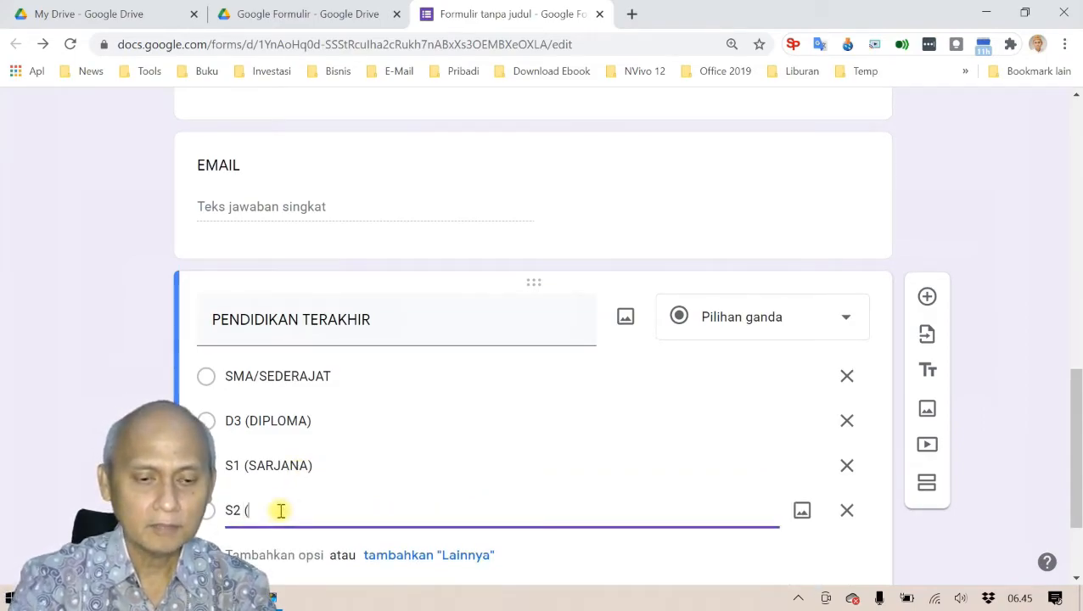
type("MAGISTER")
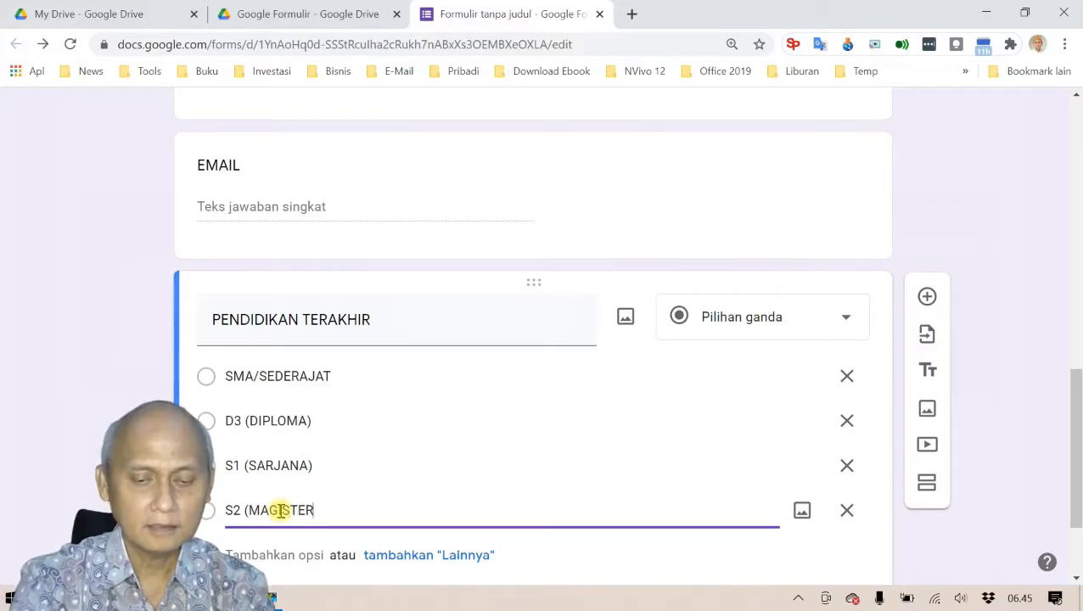
type(")")
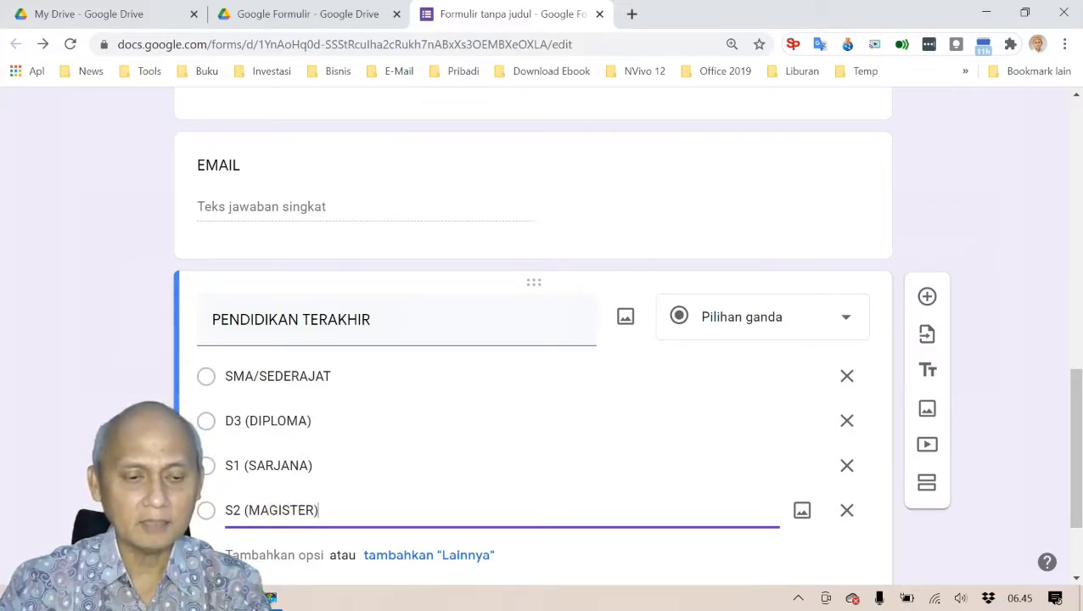
left_click(250, 553)
type("S3 ")
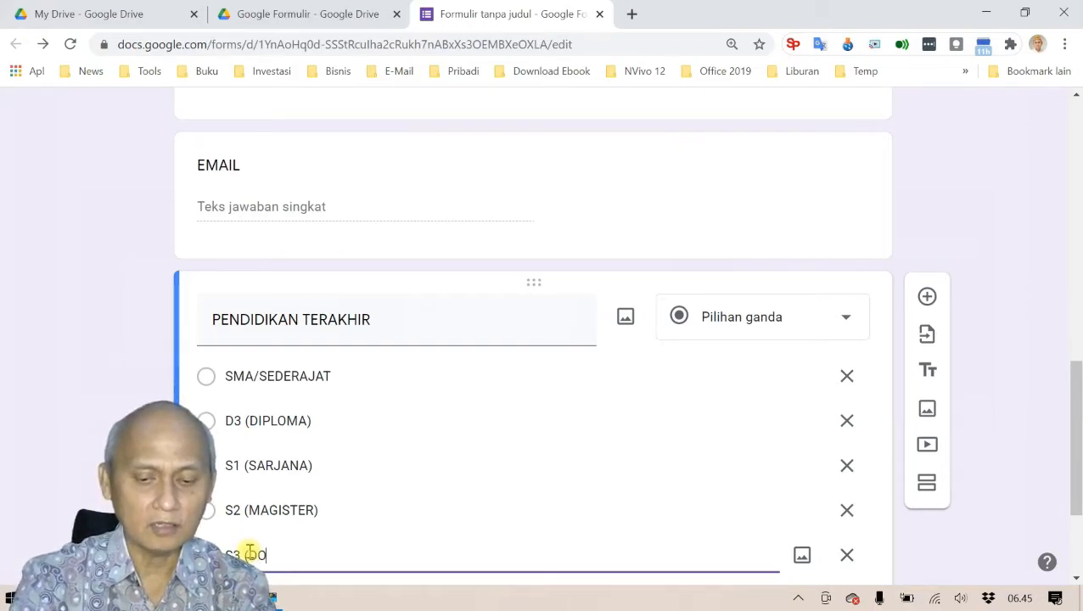
type("(DOKTOR)")
scroll(467, 450, "down", 2)
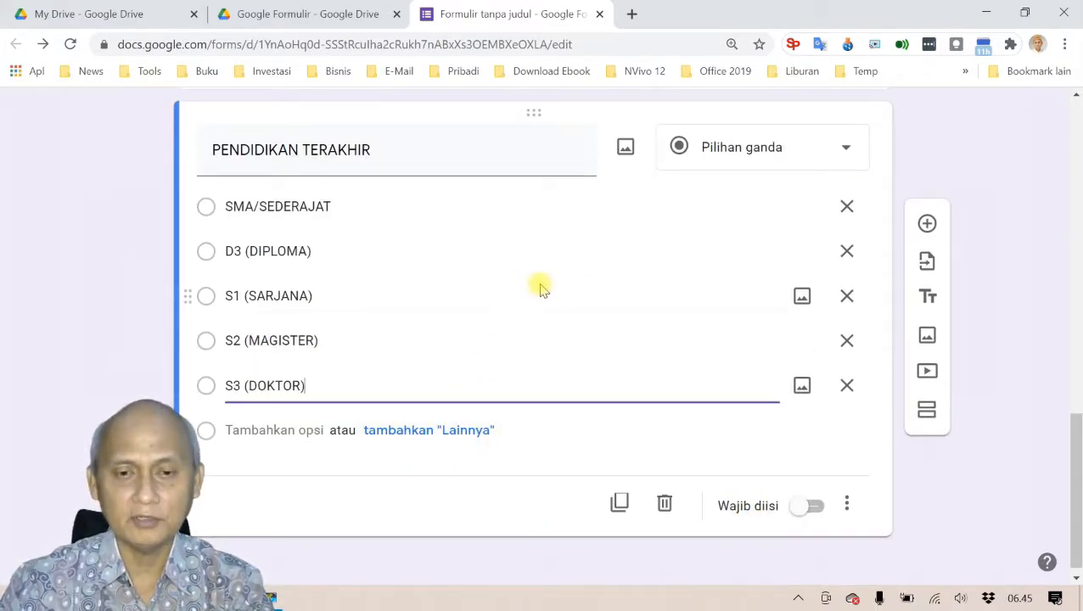
scroll(541, 287, "up", 4)
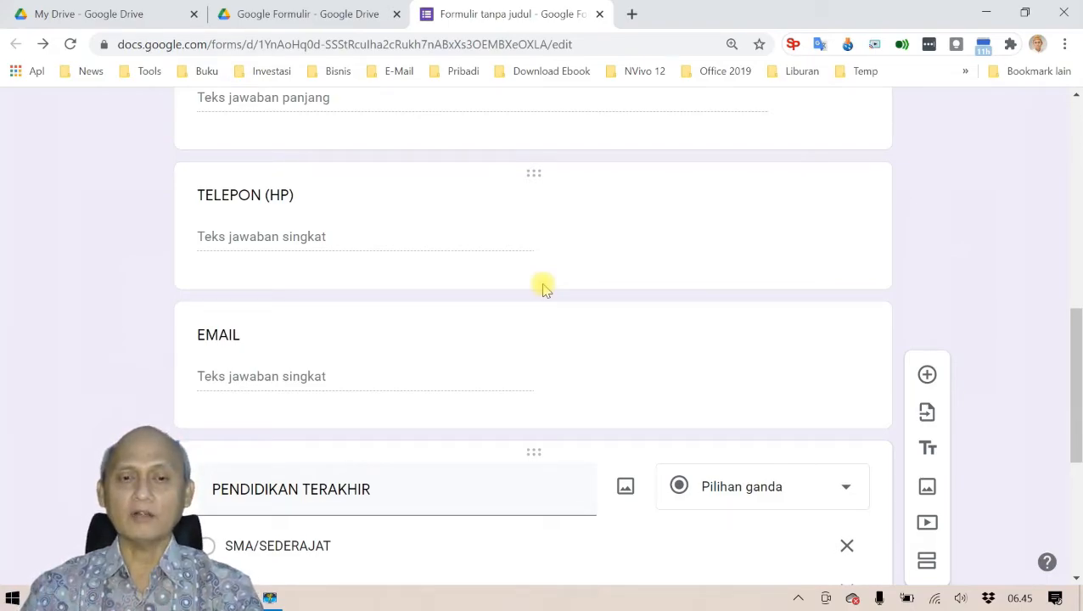
scroll(538, 266, "up", 10)
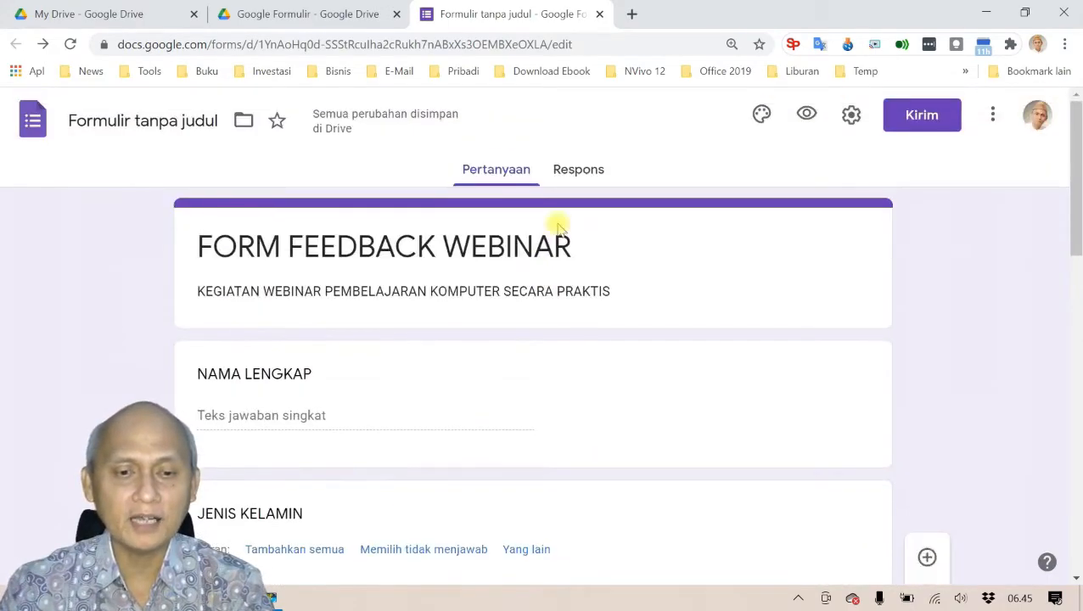
Step: Open the respondent preview and check the JENIS KELAMIN dropdown without picking an answer
left_click(808, 115)
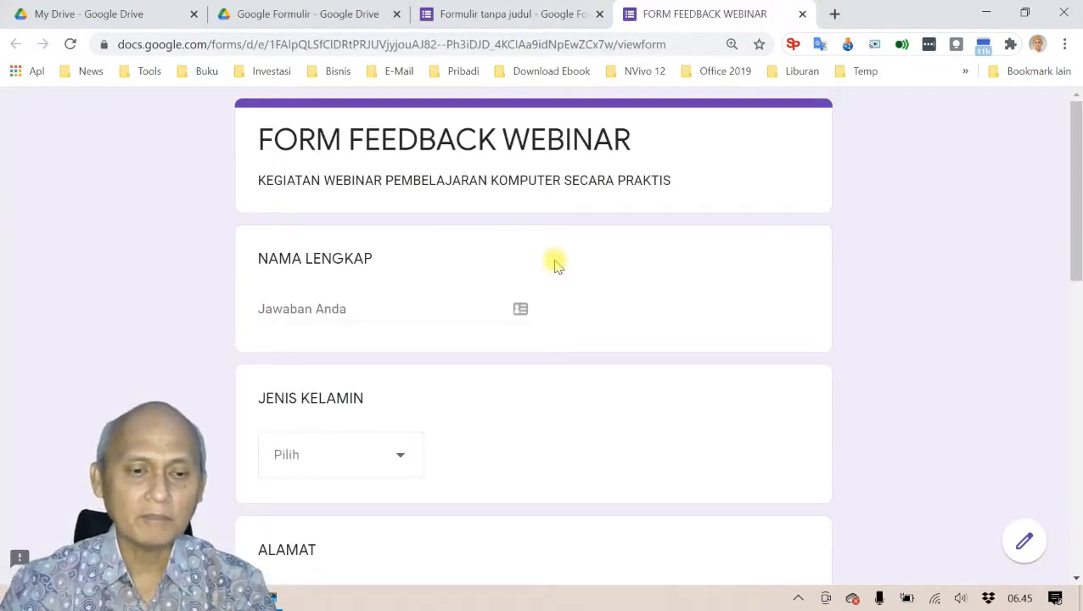
scroll(543, 259, "down", 1)
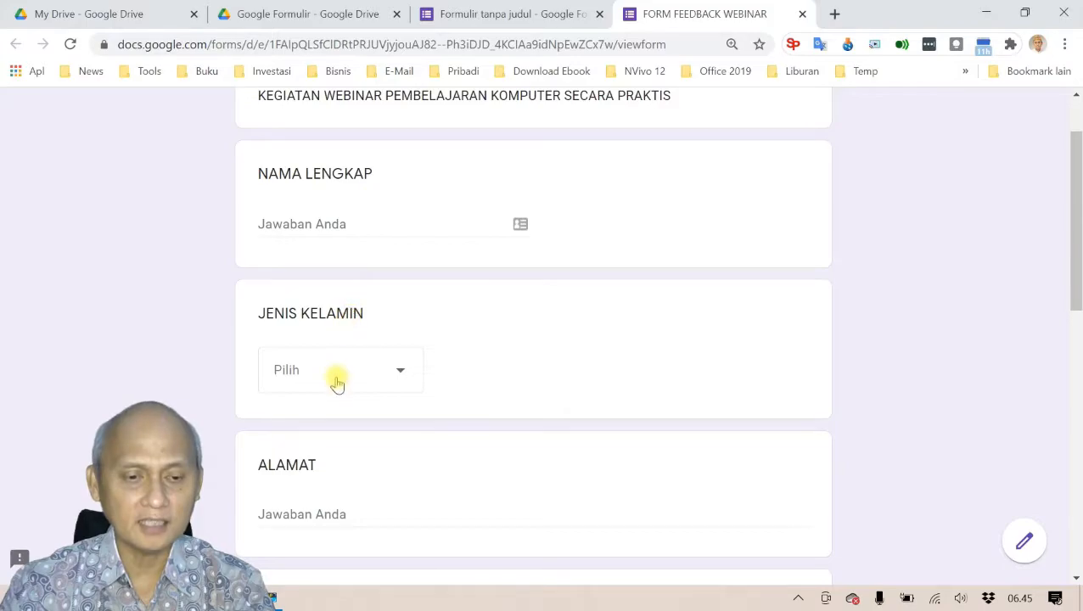
left_click(404, 372)
left_click(539, 348)
scroll(510, 350, "down", 3)
scroll(411, 387, "down", 2)
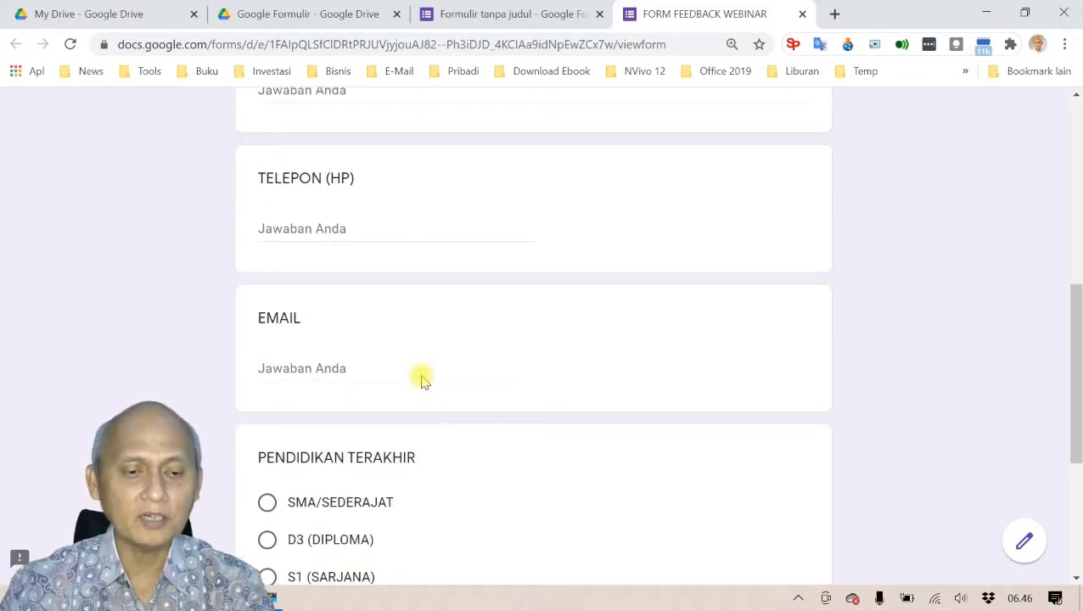
scroll(425, 379, "down", 3)
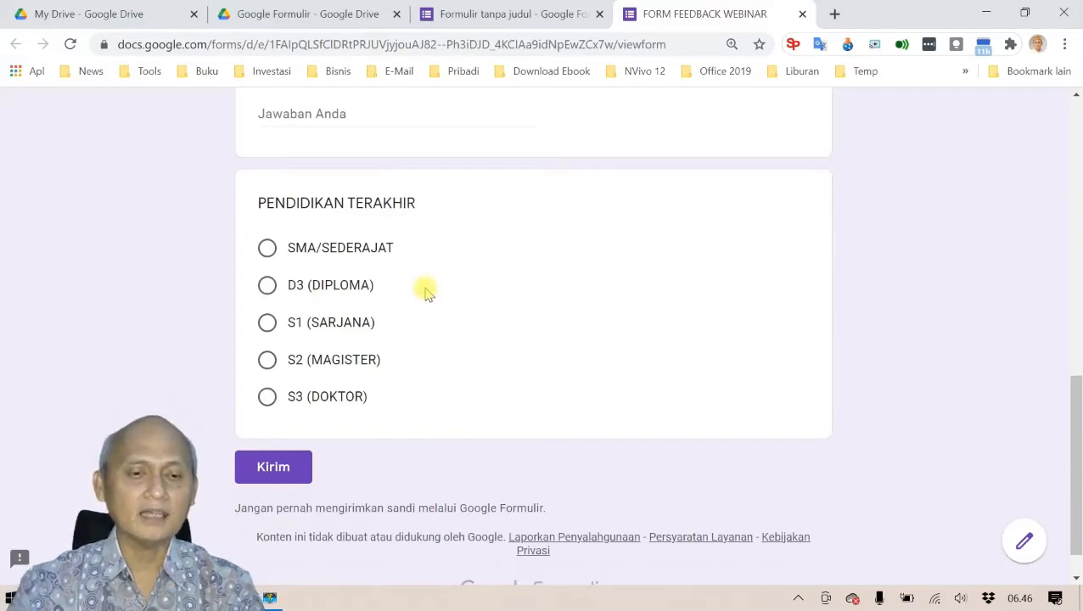
Step: Test PENDIDIKAN TERAKHIR by choosing D3 (DIPLOMA), S2 (MAGISTER), then D3 again, and close the preview
left_click(267, 287)
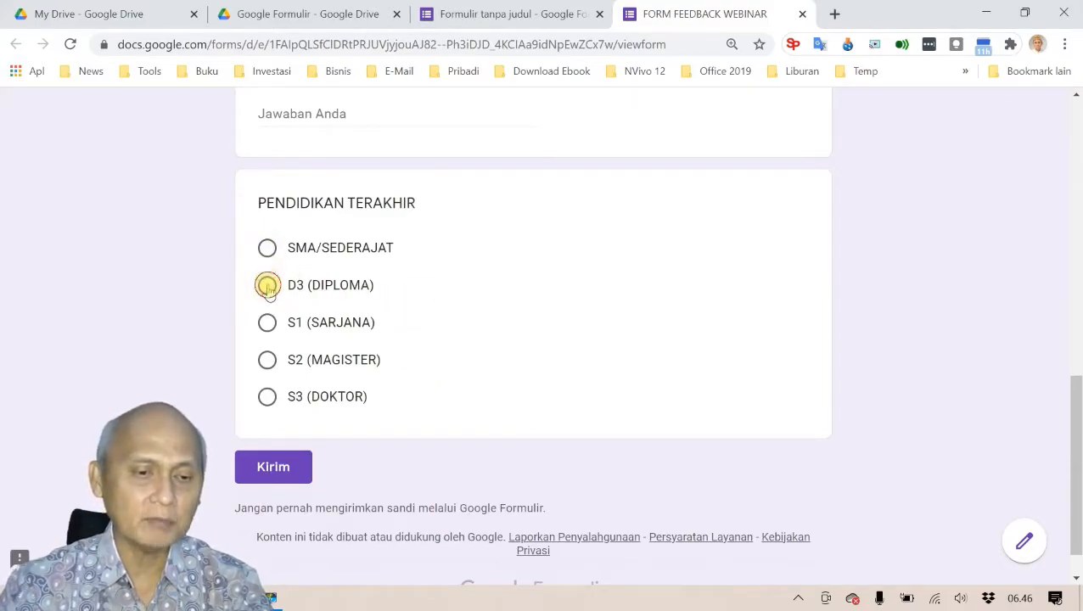
left_click(267, 364)
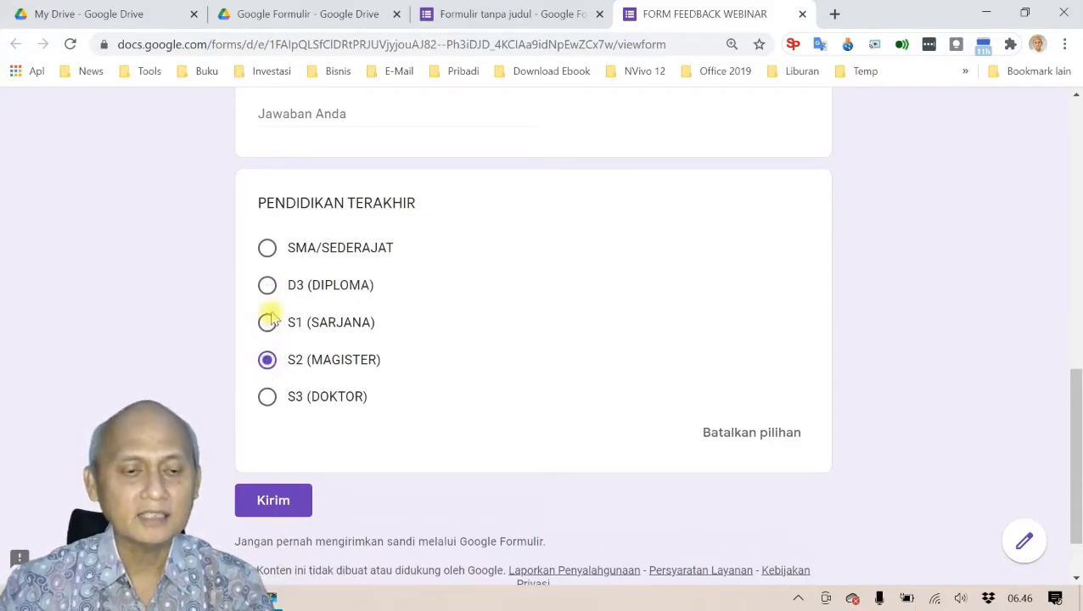
left_click(267, 285)
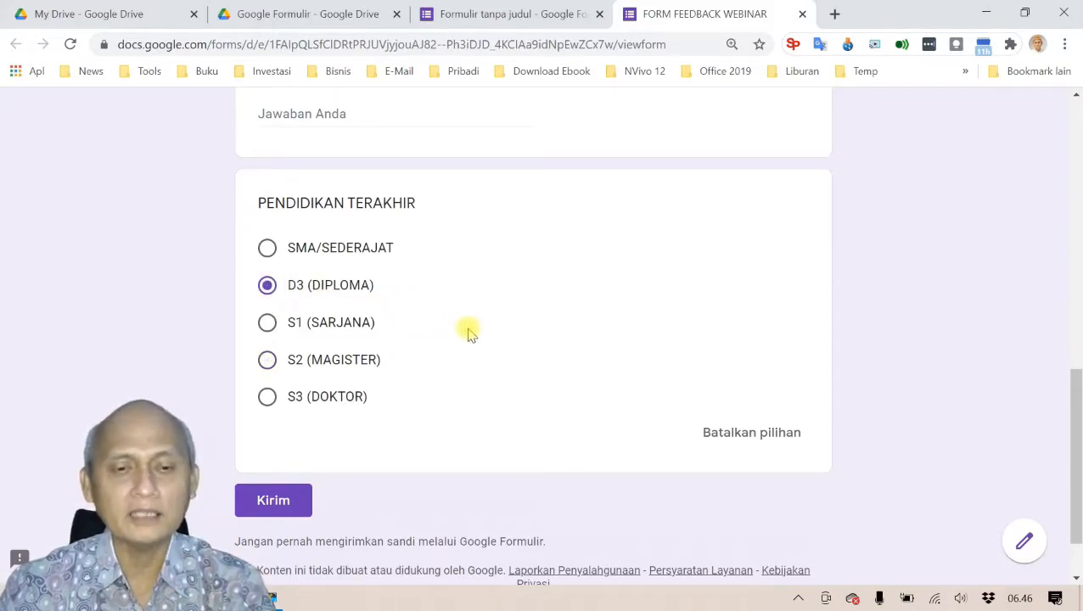
scroll(472, 331, "up", 12)
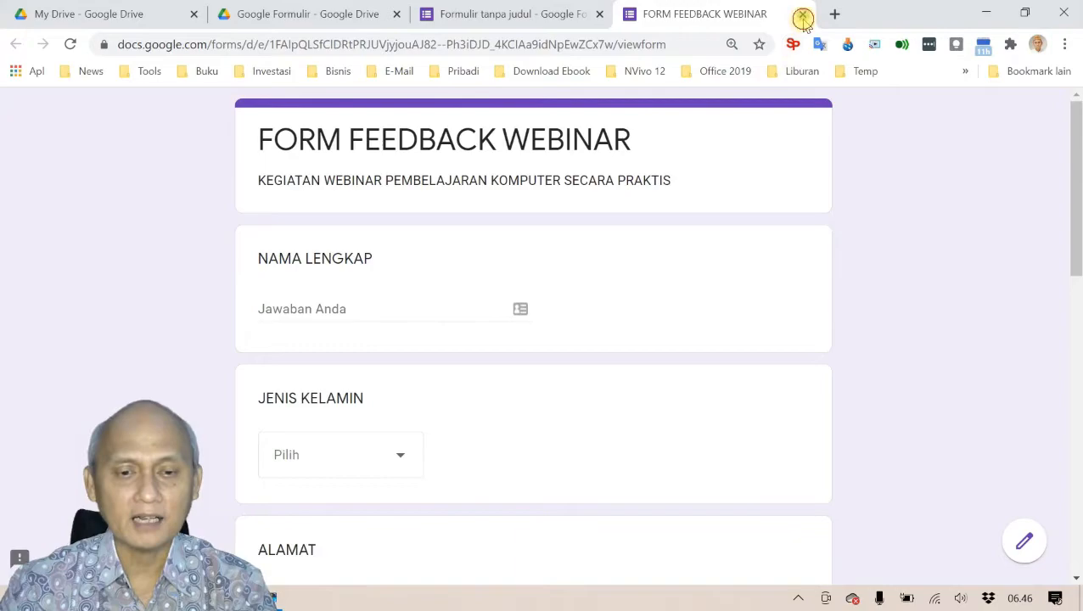
left_click(802, 13)
left_click(629, 143)
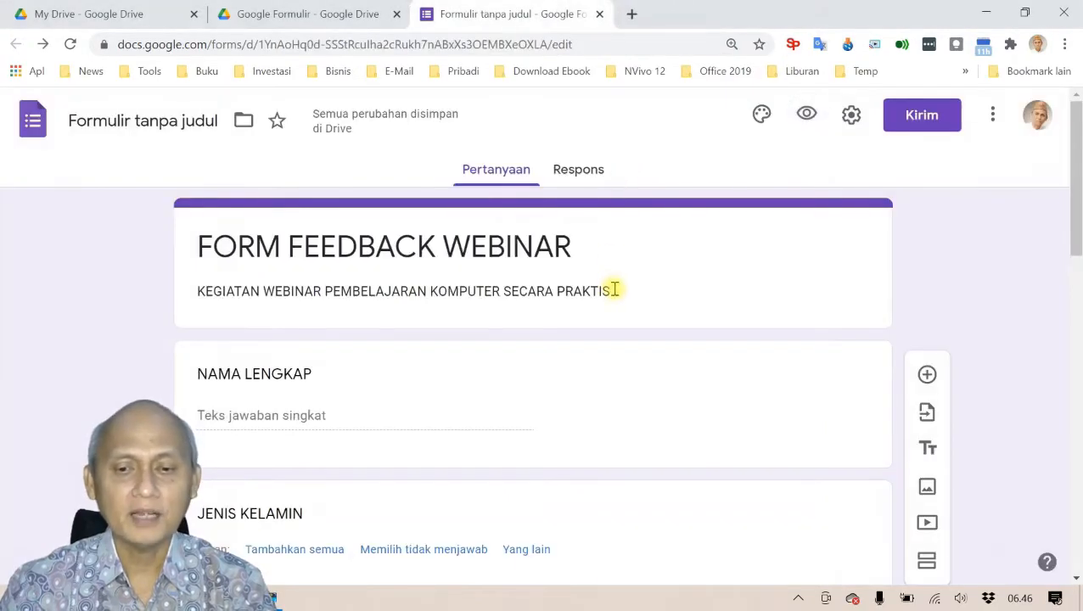
scroll(619, 289, "down", 4)
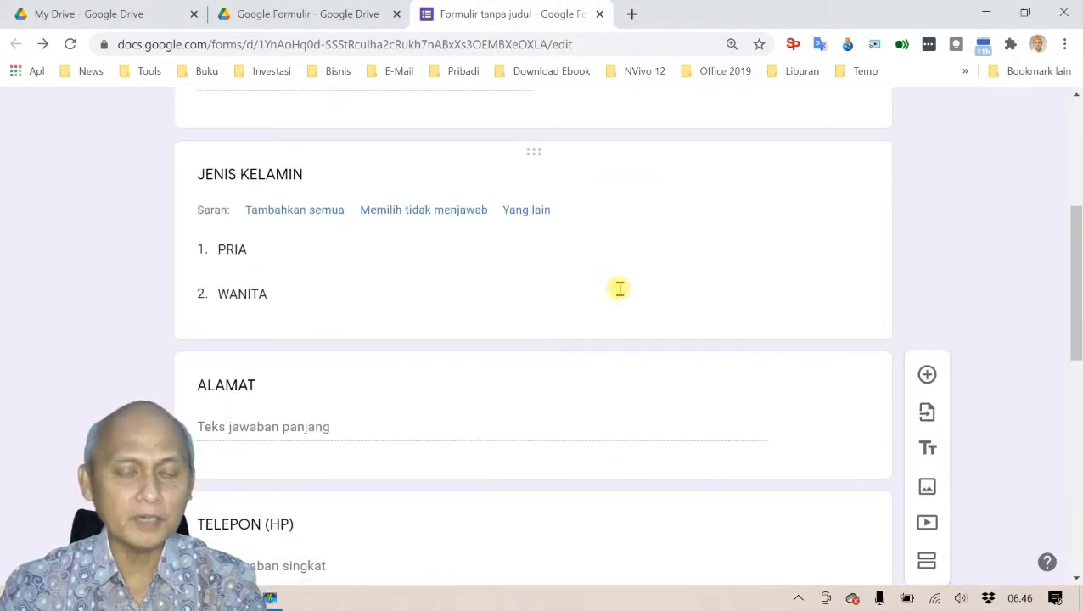
key("alt+Tab")
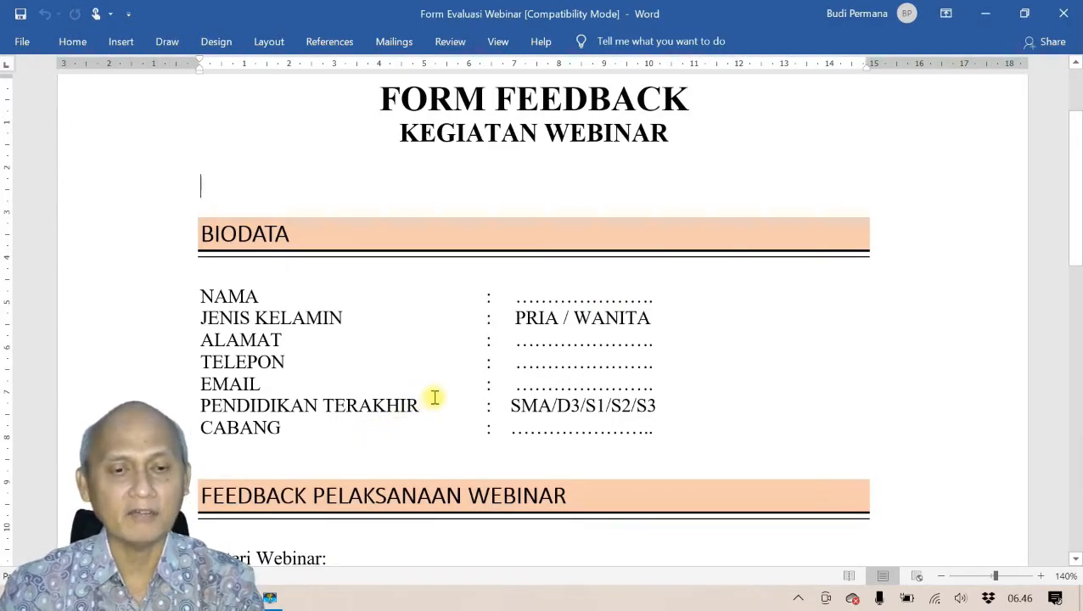
key("alt+Tab")
scroll(508, 385, "up", 5)
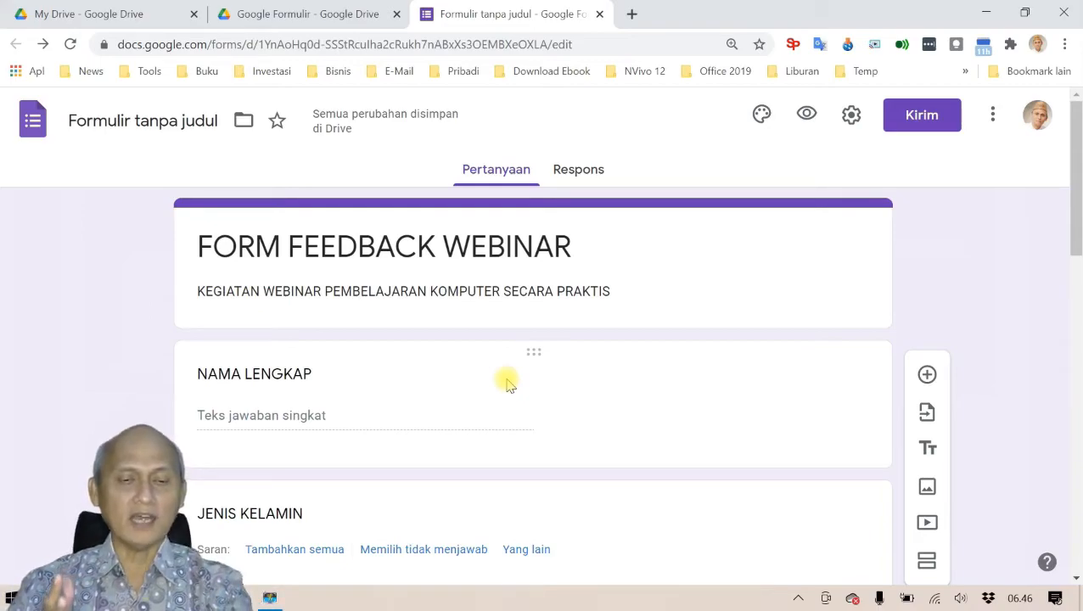
key("alt+Tab")
scroll(532, 349, "down", 3)
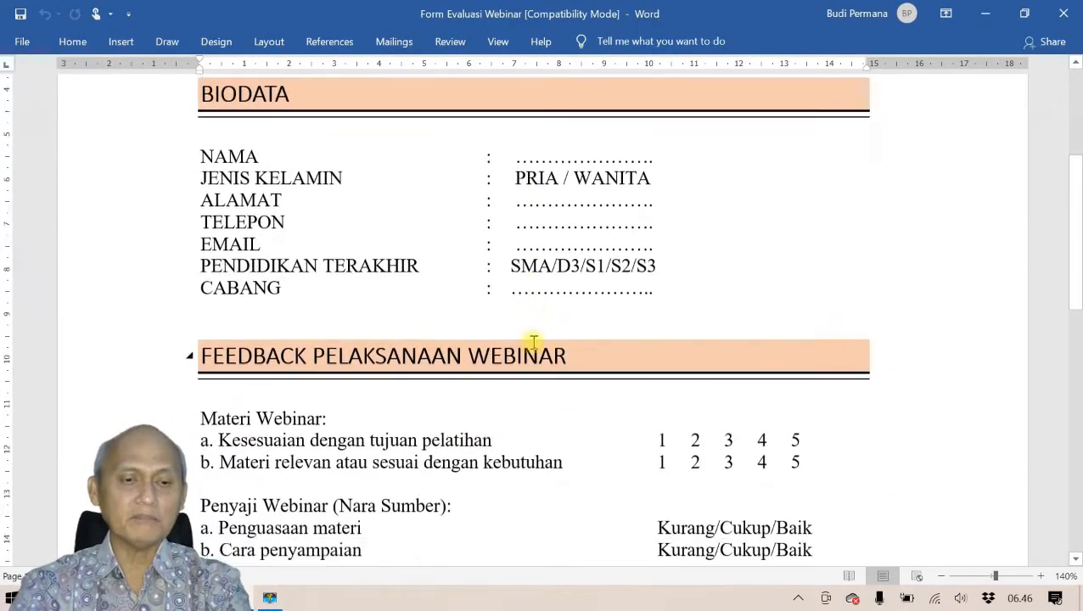
scroll(533, 342, "down", 5)
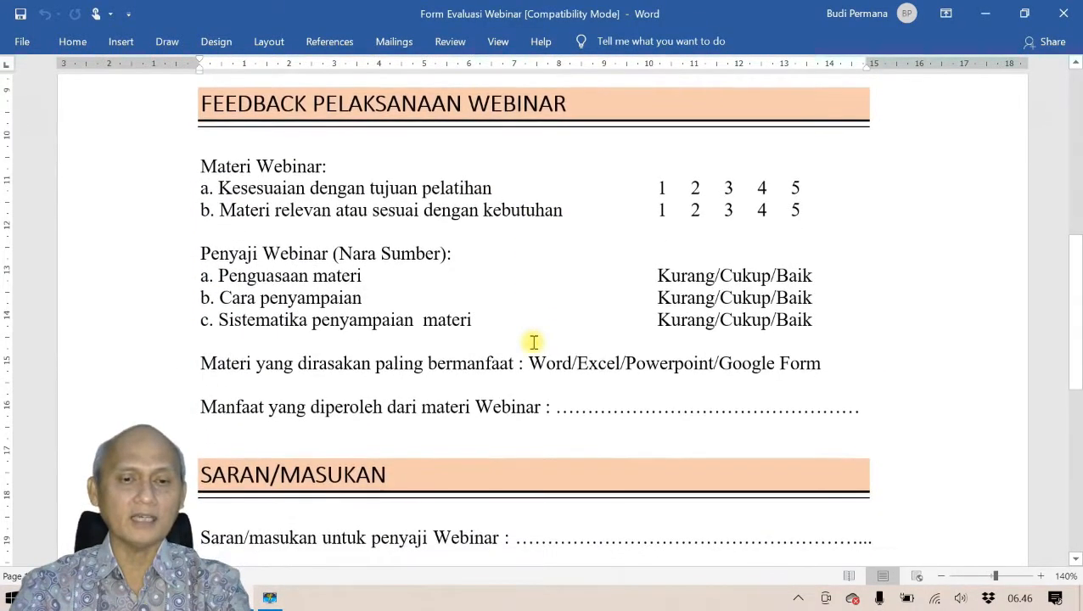
key("alt+Tab")
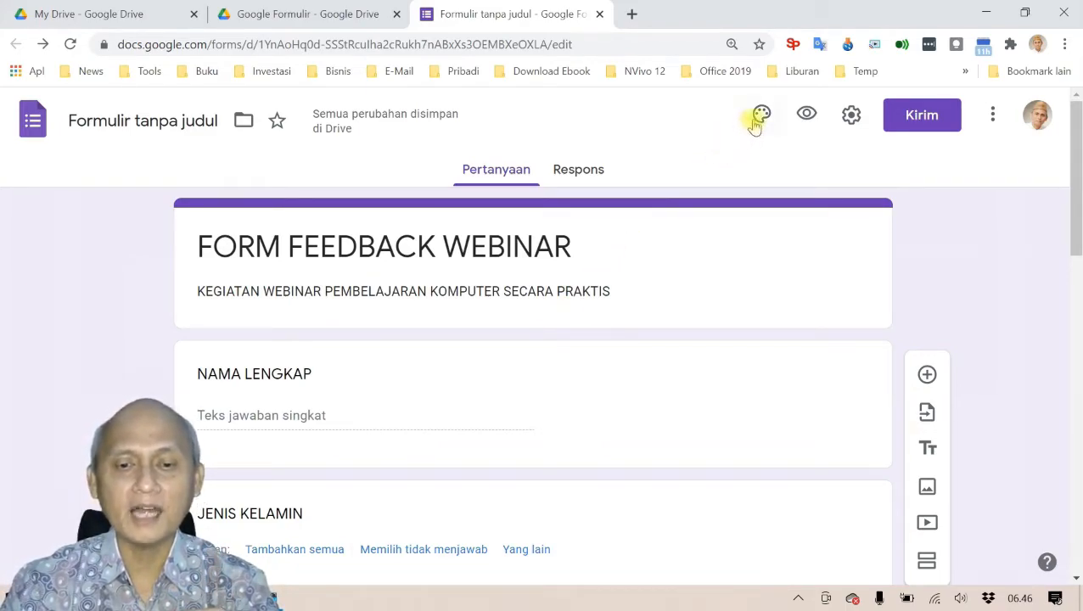
Step: Try the Dekoratif and Formal font styles, then settle on the Lucu font style
left_click(760, 117)
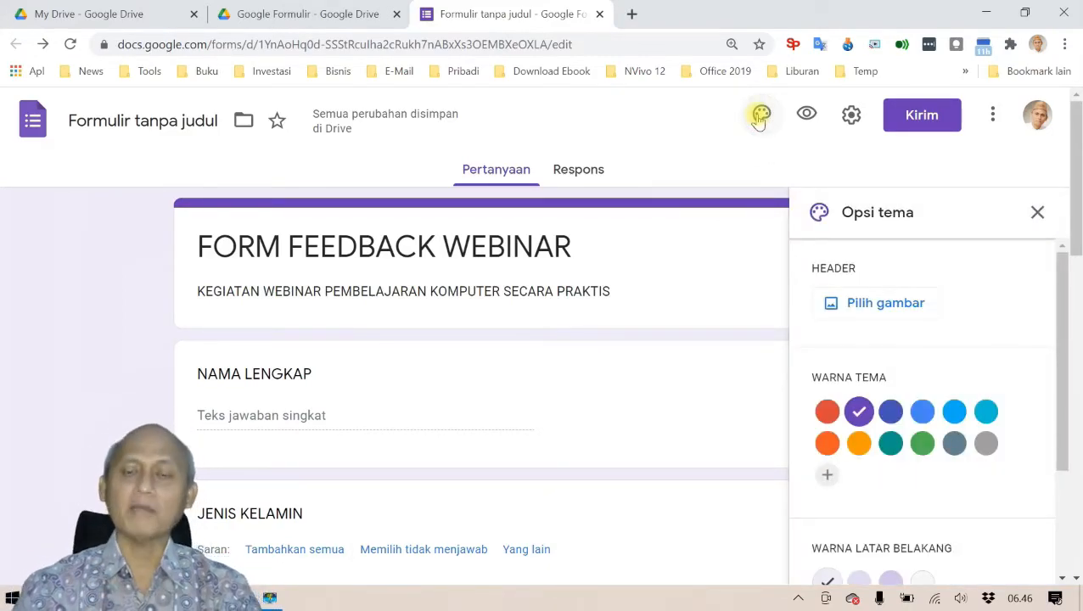
left_click_drag(1057, 297, 1046, 461)
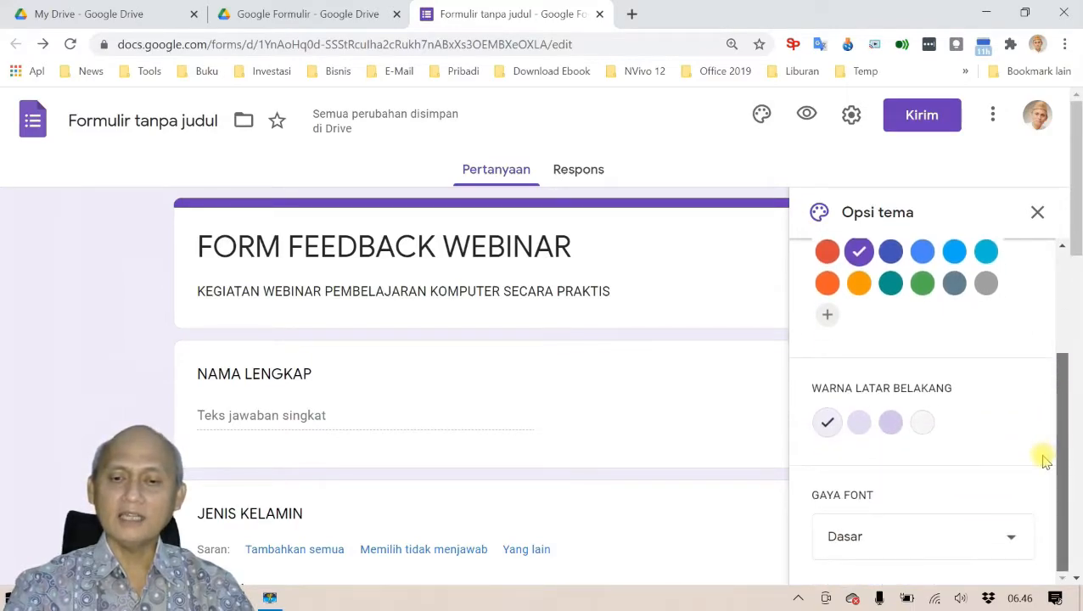
left_click(1013, 542)
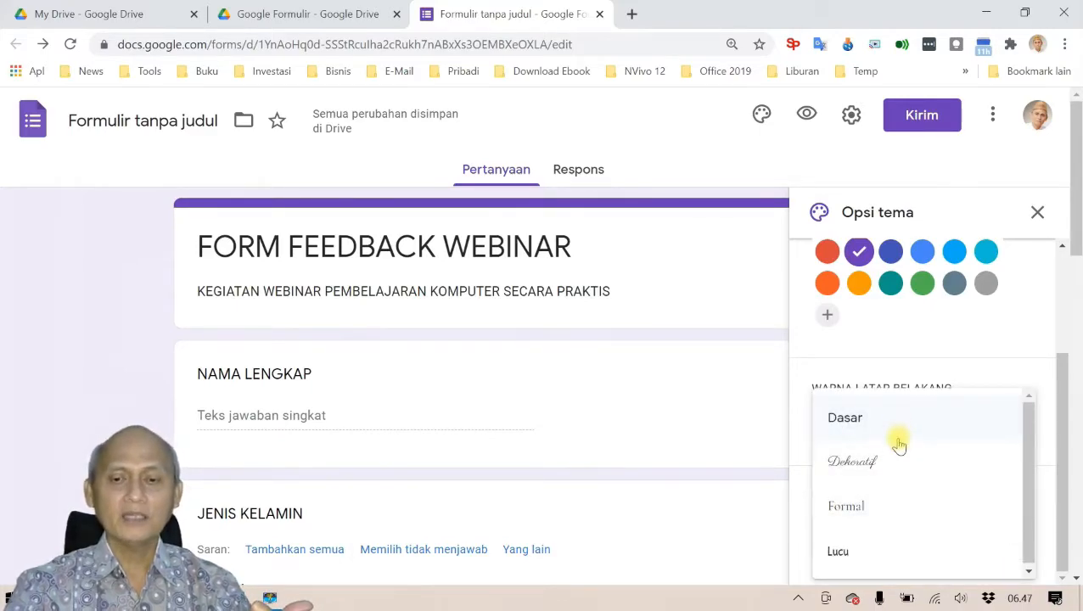
left_click(901, 463)
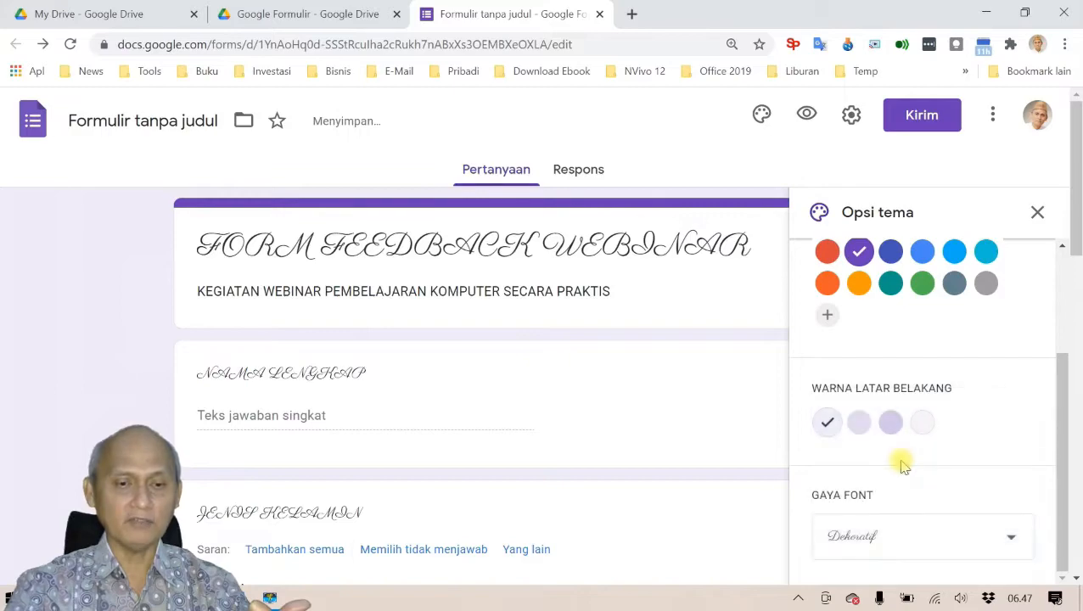
left_click(1011, 538)
left_click(900, 495)
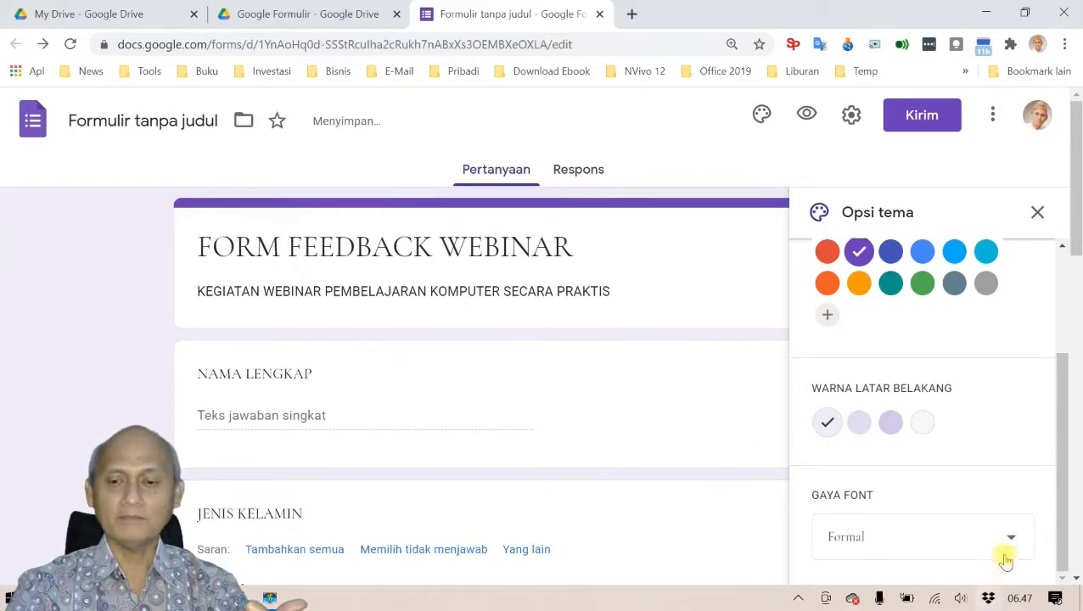
left_click(1011, 537)
left_click(884, 548)
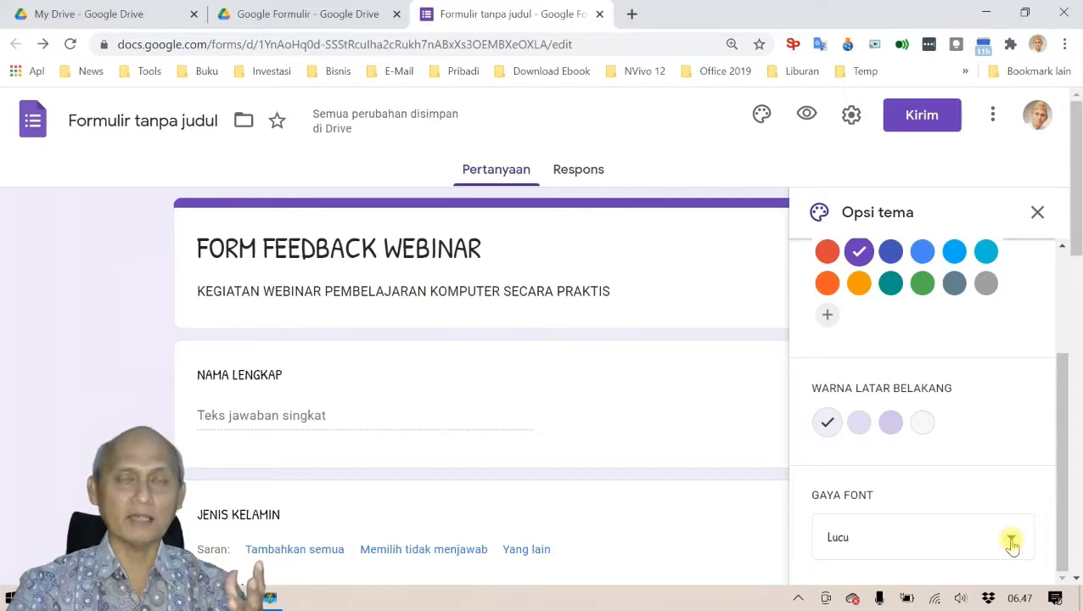
left_click(1012, 544)
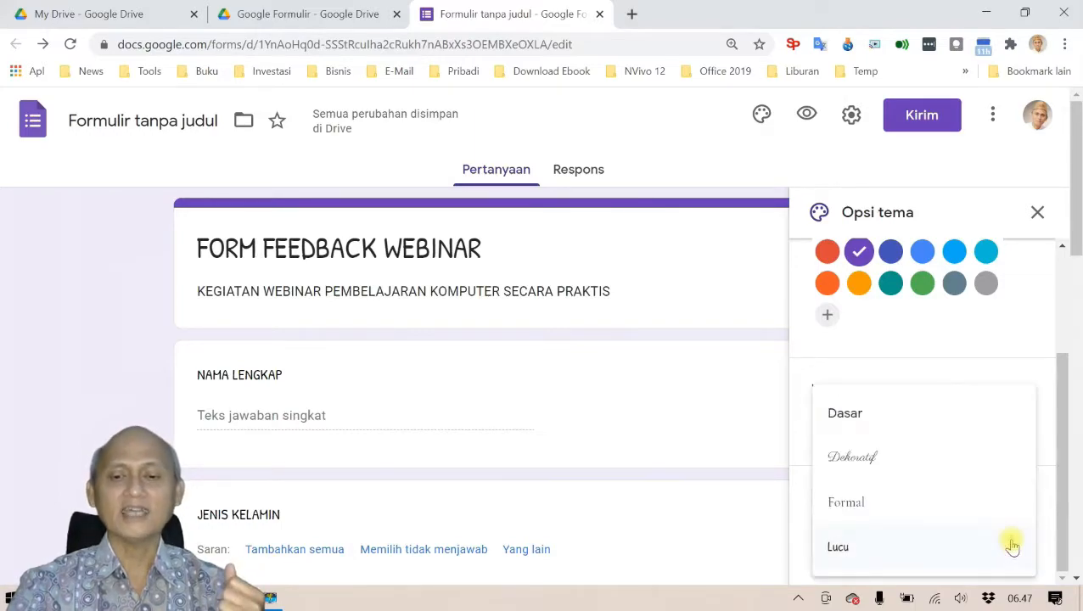
Step: Use the Dasar font, blue #4285f4 theme colour and light blue background, then preview the form
left_click(886, 421)
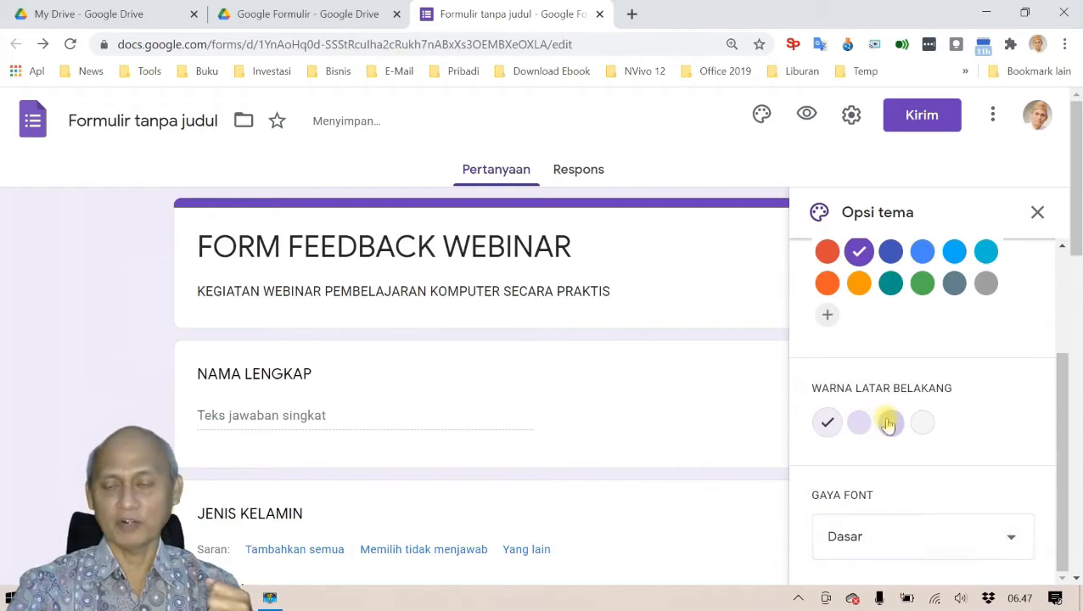
left_click(923, 253)
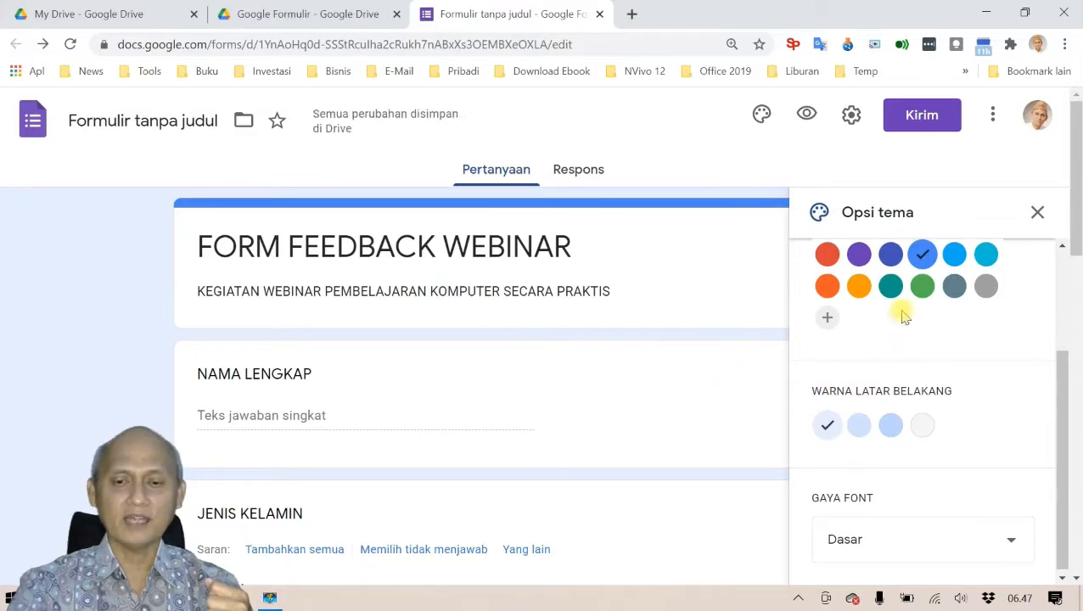
left_click(891, 428)
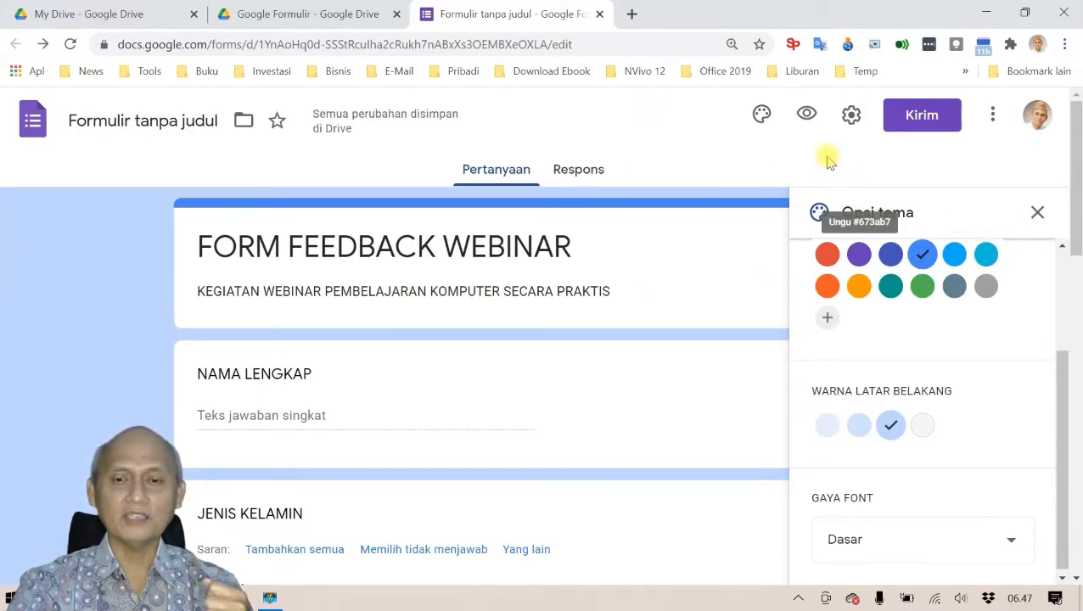
left_click(806, 114)
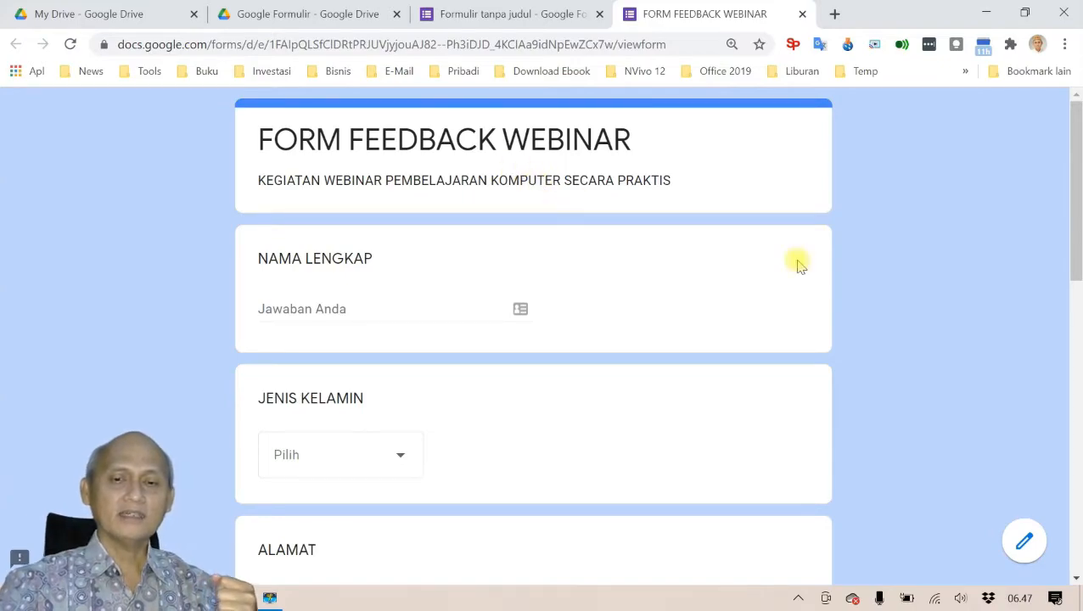
scroll(916, 282, "down", 10)
scroll(916, 282, "up", 10)
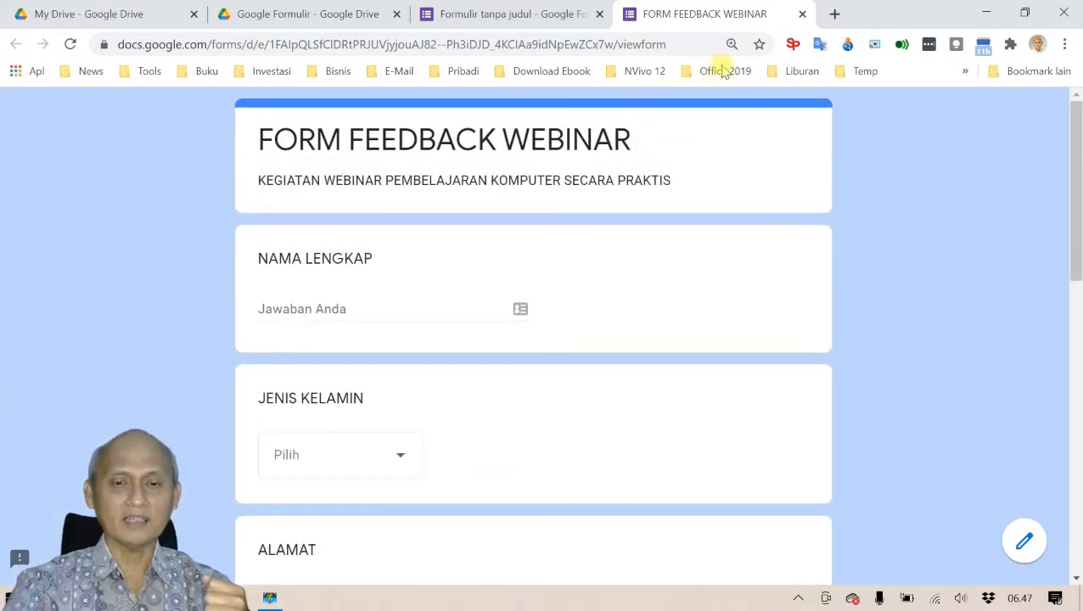
left_click(802, 13)
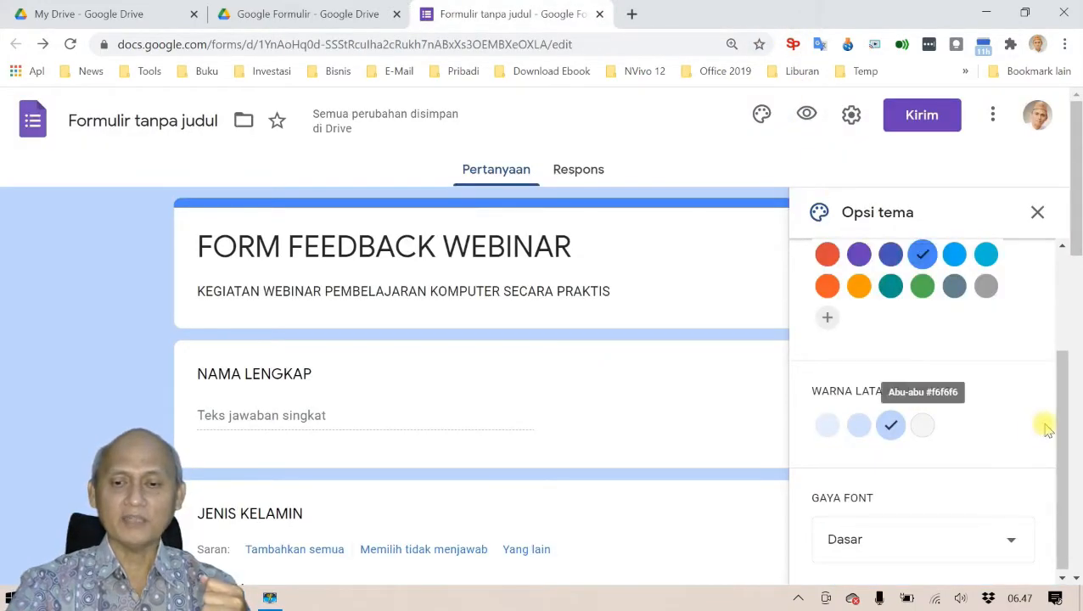
Step: Preview the form in the Lucu font, then revert the font style to Dasar
left_click(1012, 541)
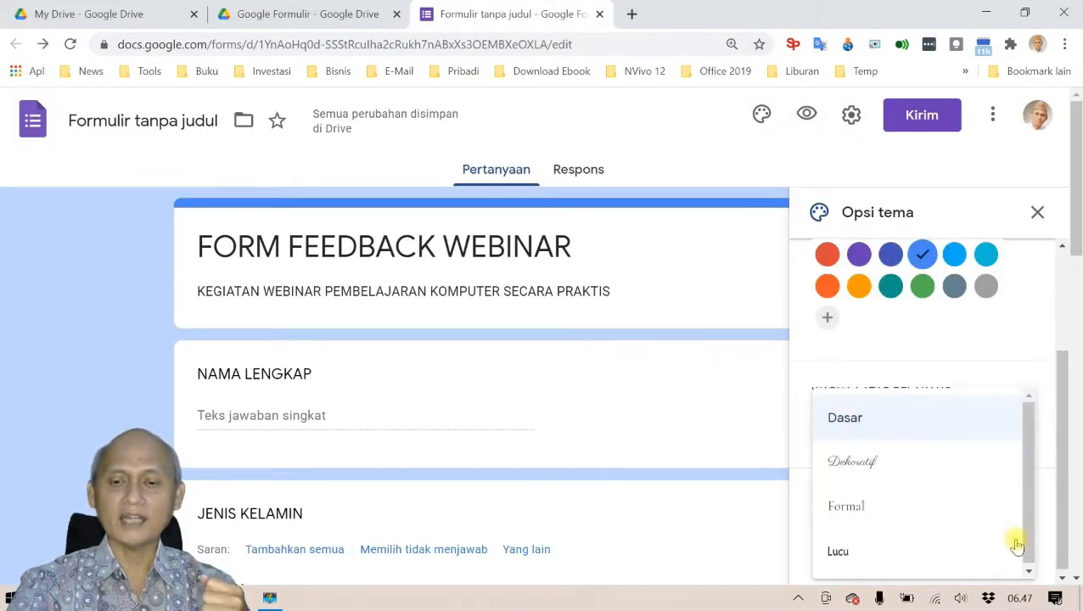
left_click(885, 553)
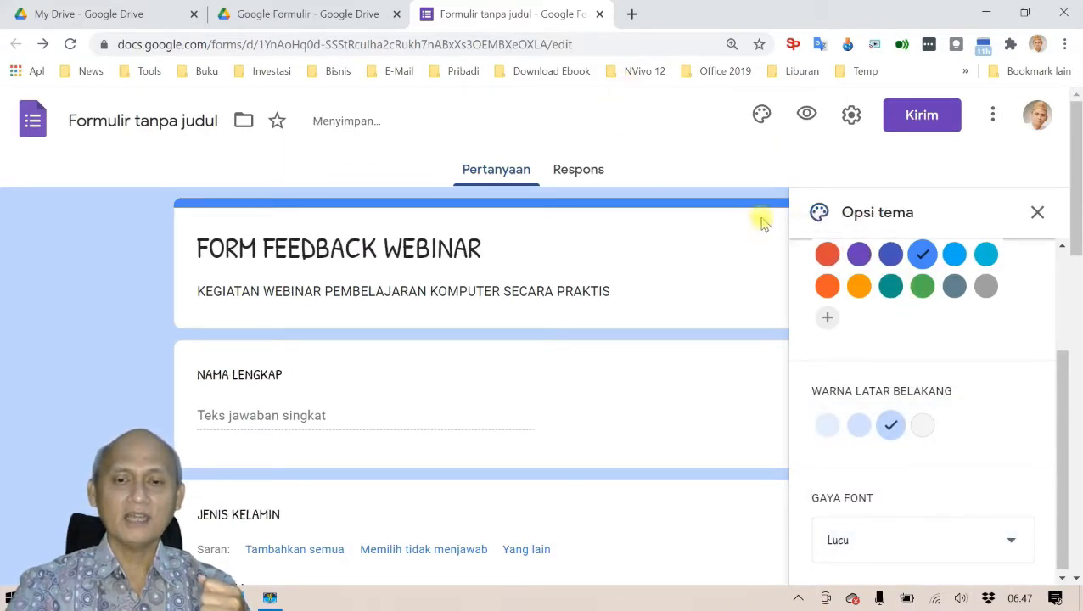
left_click(808, 116)
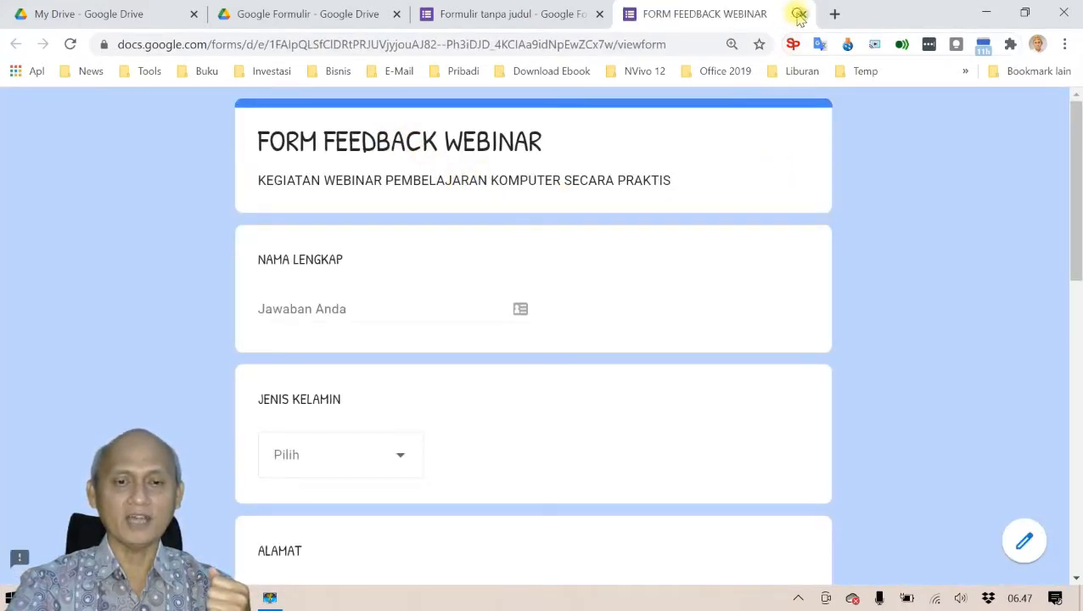
left_click(798, 14)
left_click(1010, 537)
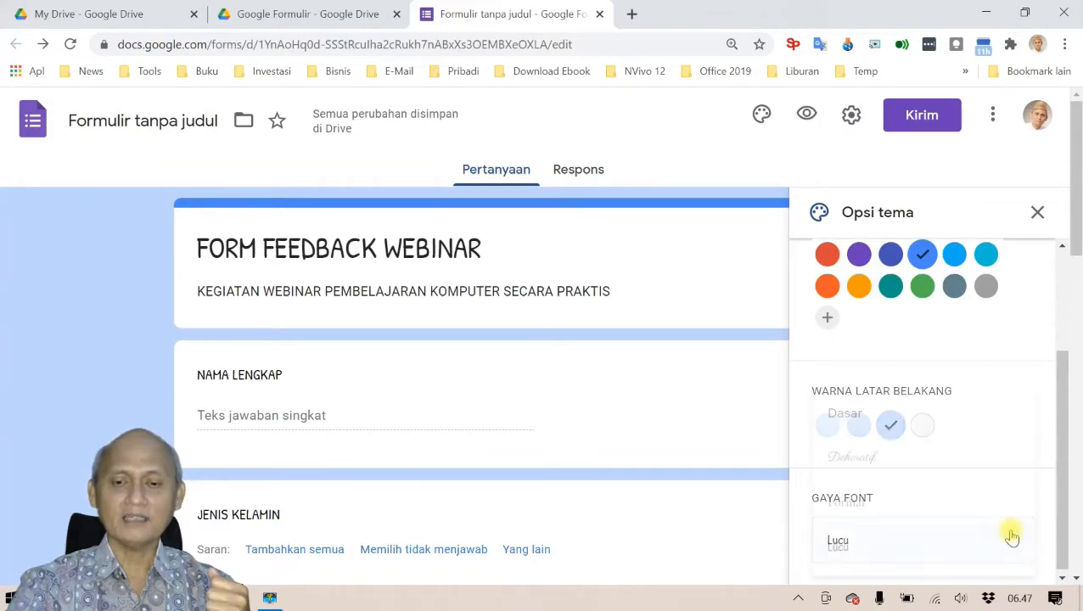
left_click(876, 416)
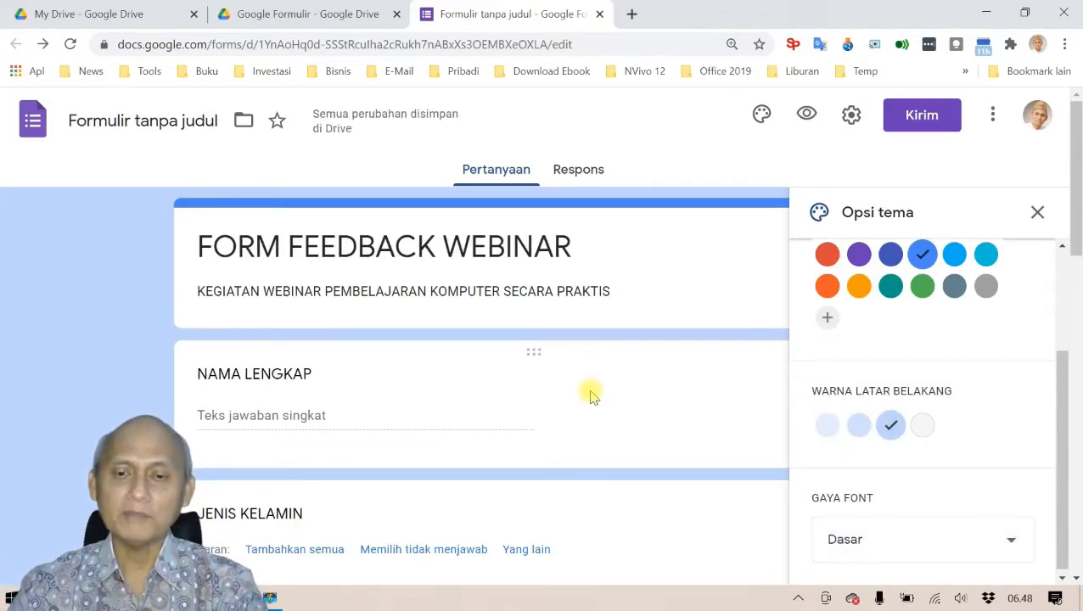
Step: Explore the header image sources (upload, stock photos, themes) and choose the themed images
left_click_drag(1067, 441, 1059, 308)
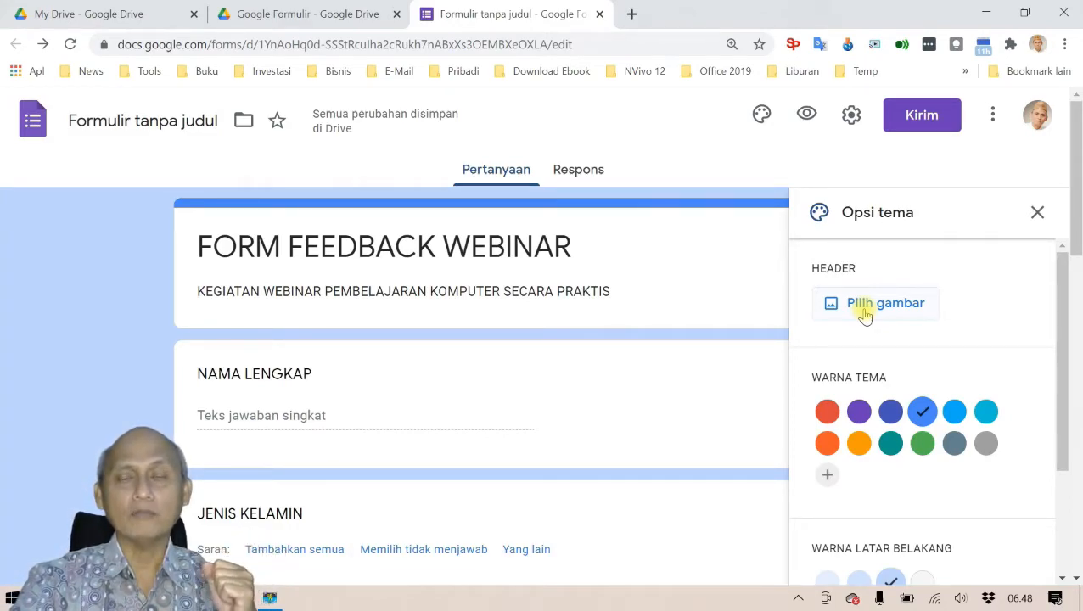
left_click(863, 308)
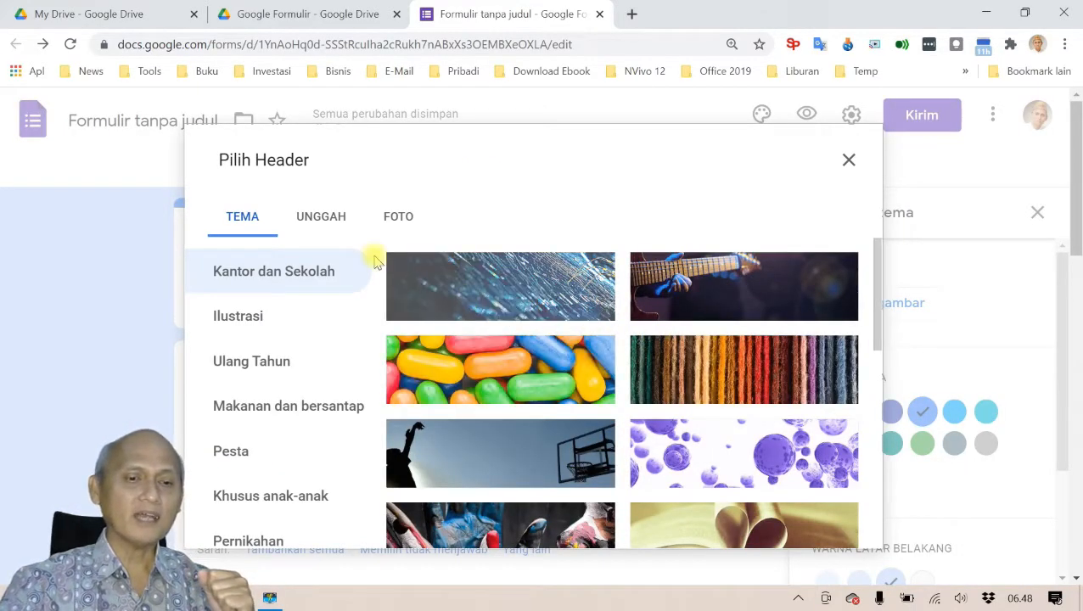
left_click(308, 219)
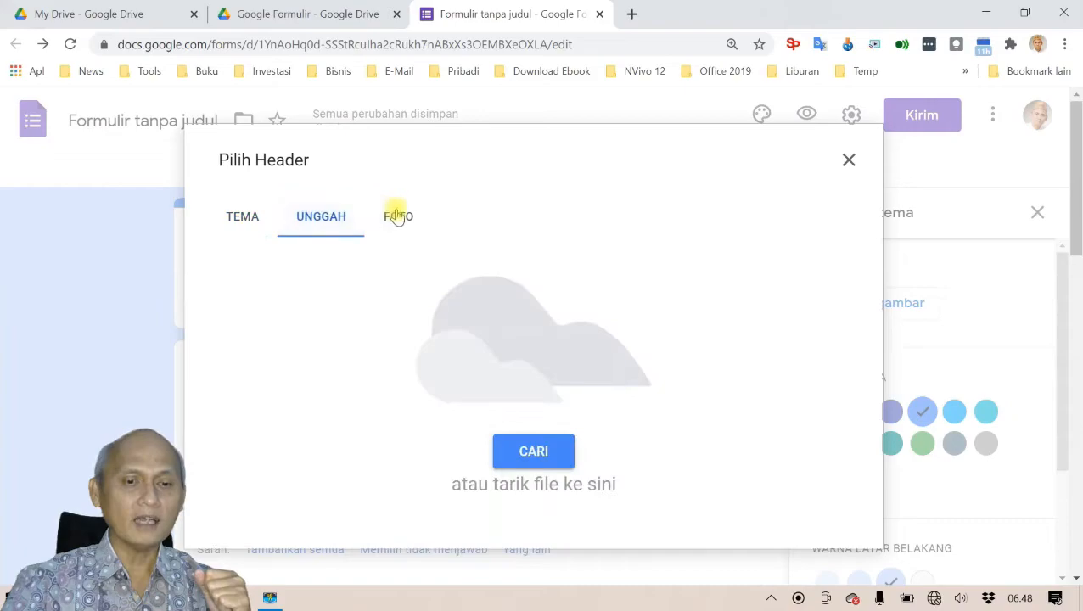
left_click(396, 215)
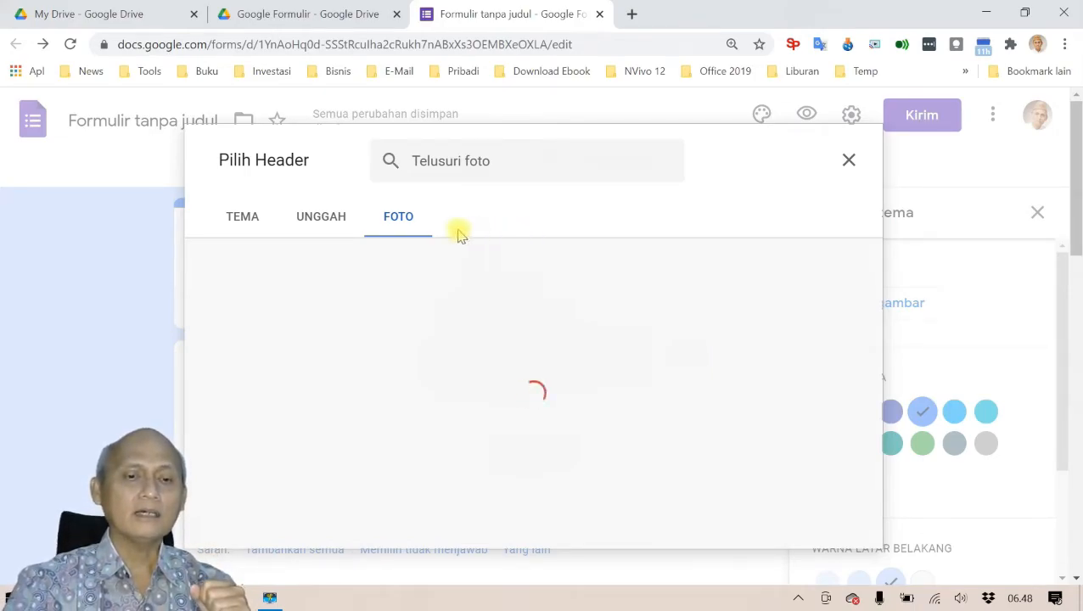
left_click(326, 223)
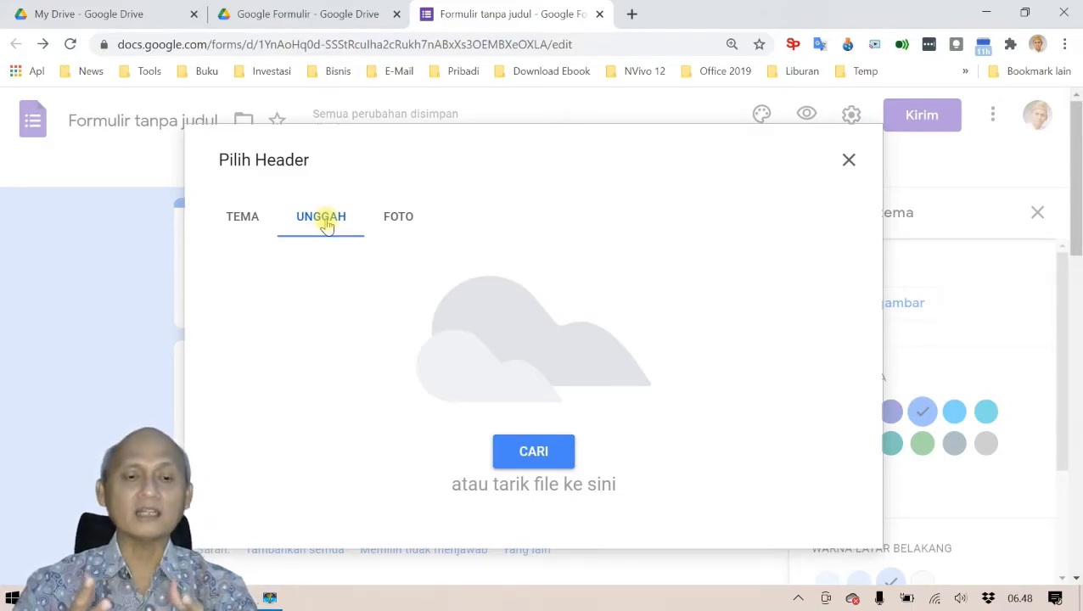
left_click(235, 215)
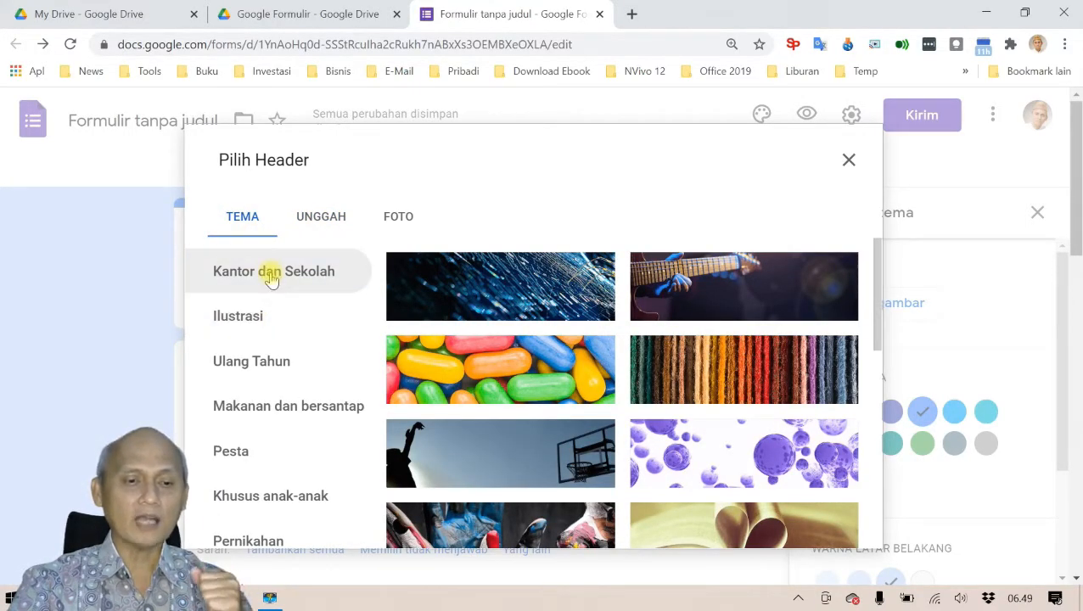
Step: Browse the theme categories and insert a Kantor dan Sekolah stationery-and-coffee image as header
left_click(259, 309)
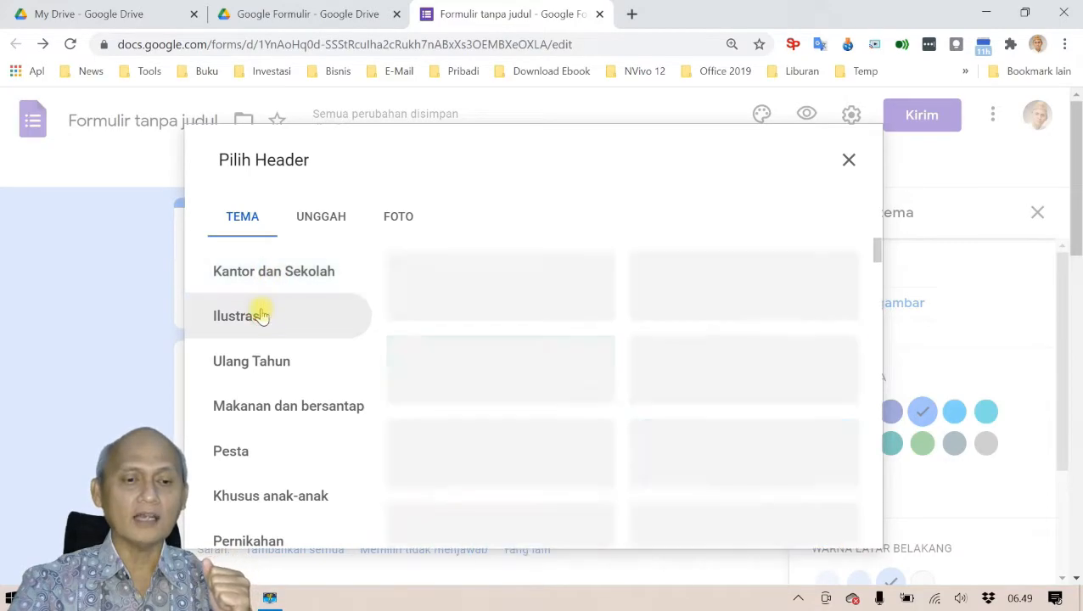
left_click(270, 361)
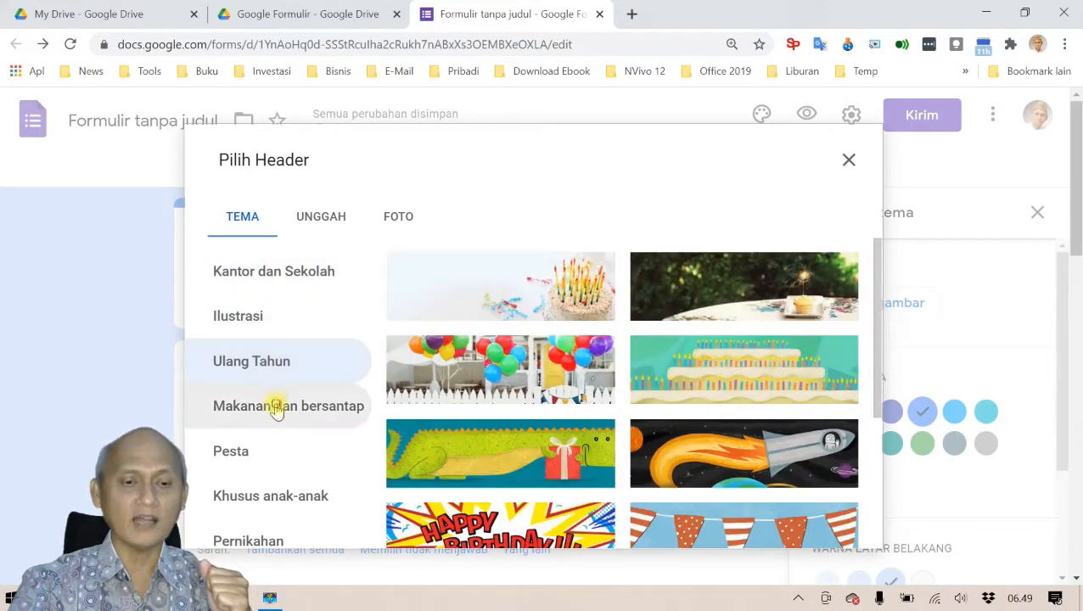
left_click(277, 408)
left_click(251, 448)
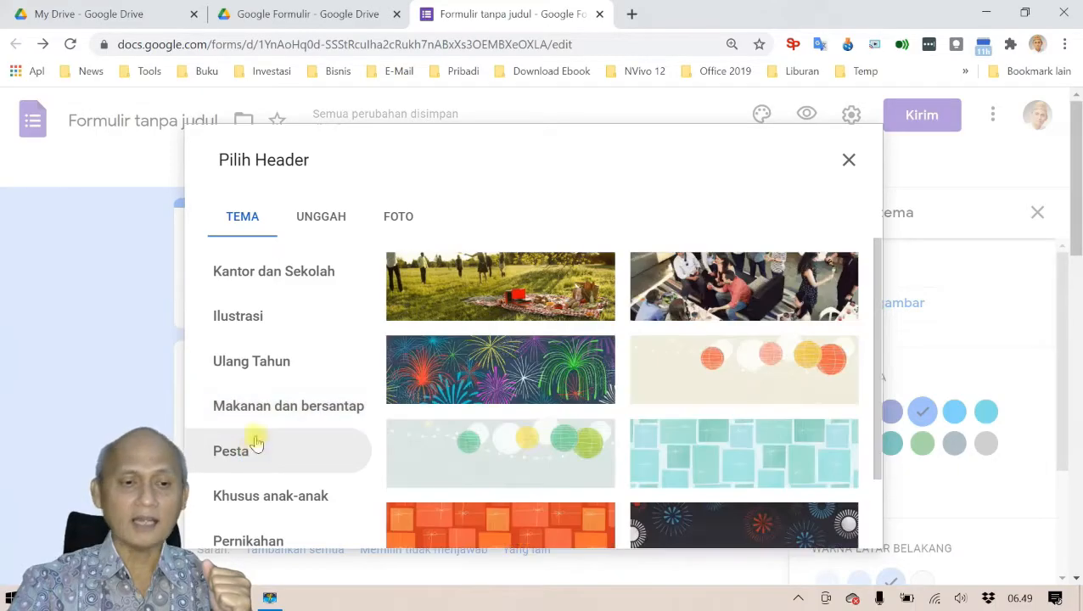
left_click(265, 283)
scroll(484, 374, "down", 10)
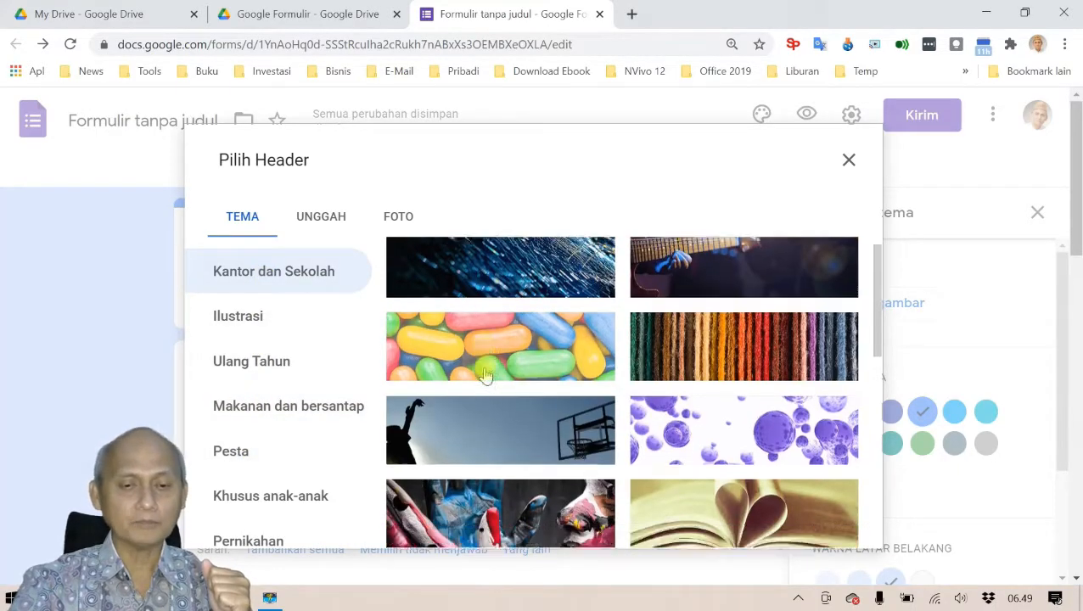
scroll(484, 374, "down", 8)
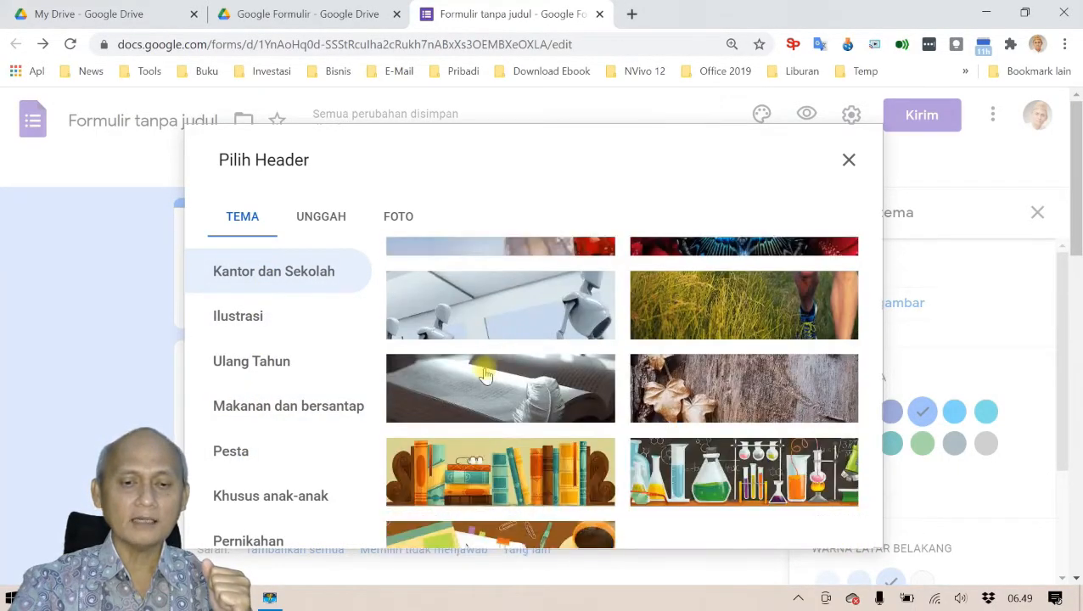
left_click(466, 539)
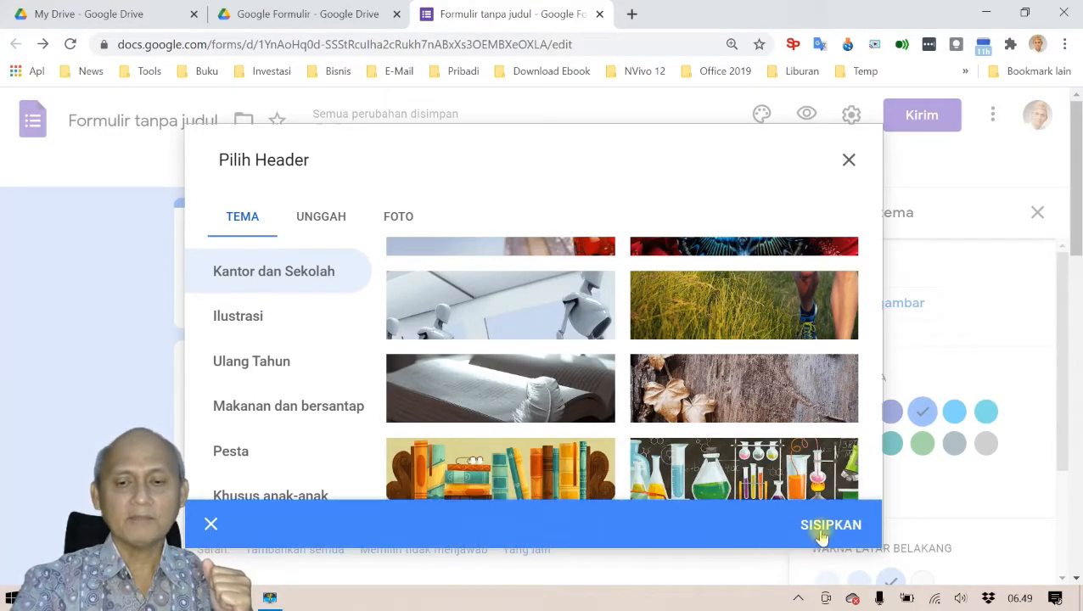
left_click(822, 527)
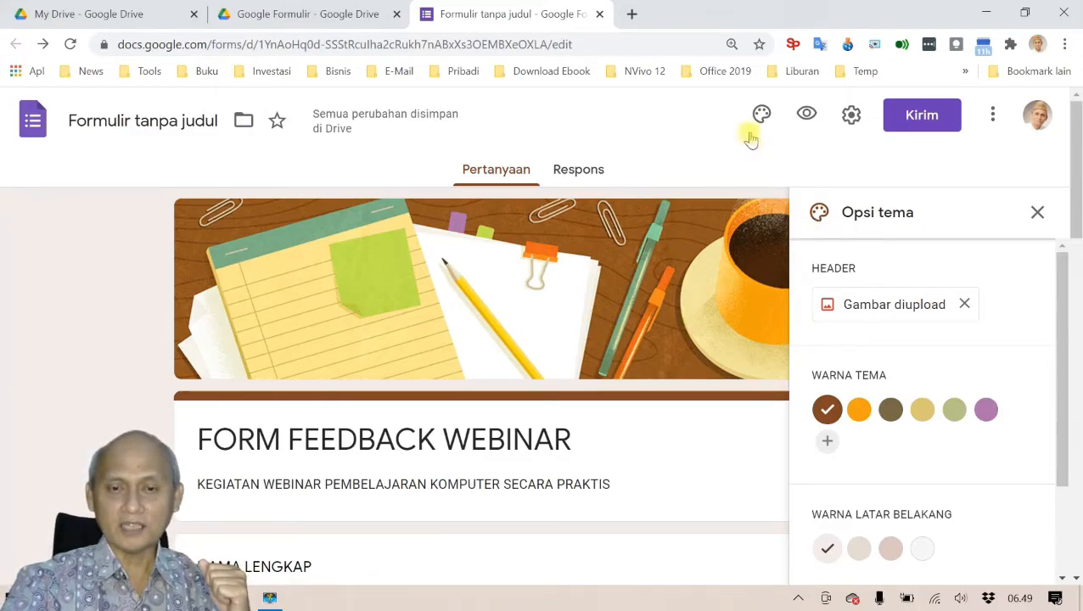
Step: Review the updated theme colours in the theme options panel, then close it
left_click(1036, 212)
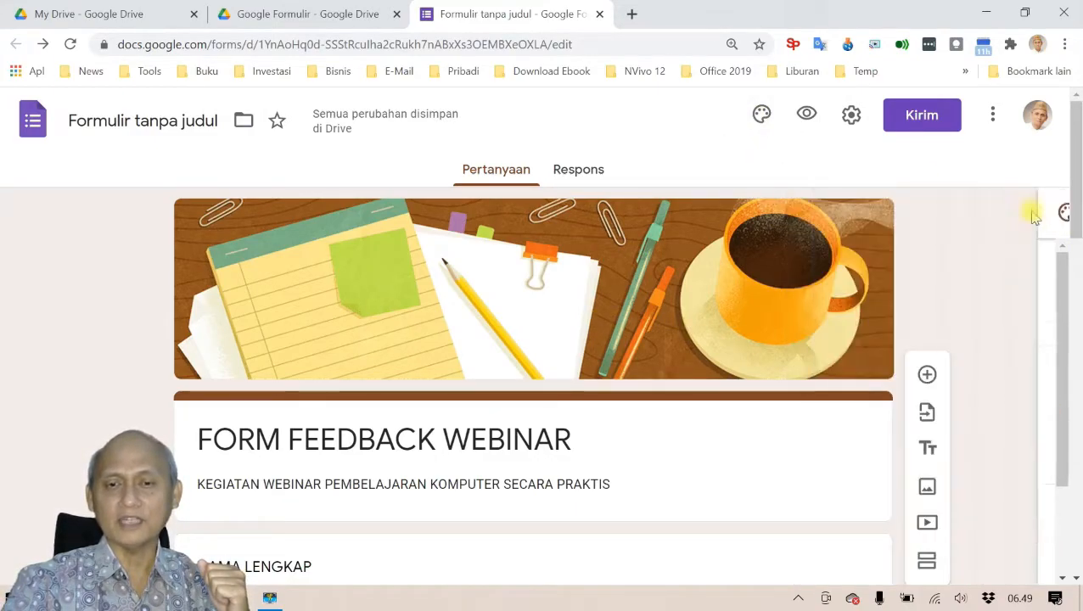
left_click(761, 116)
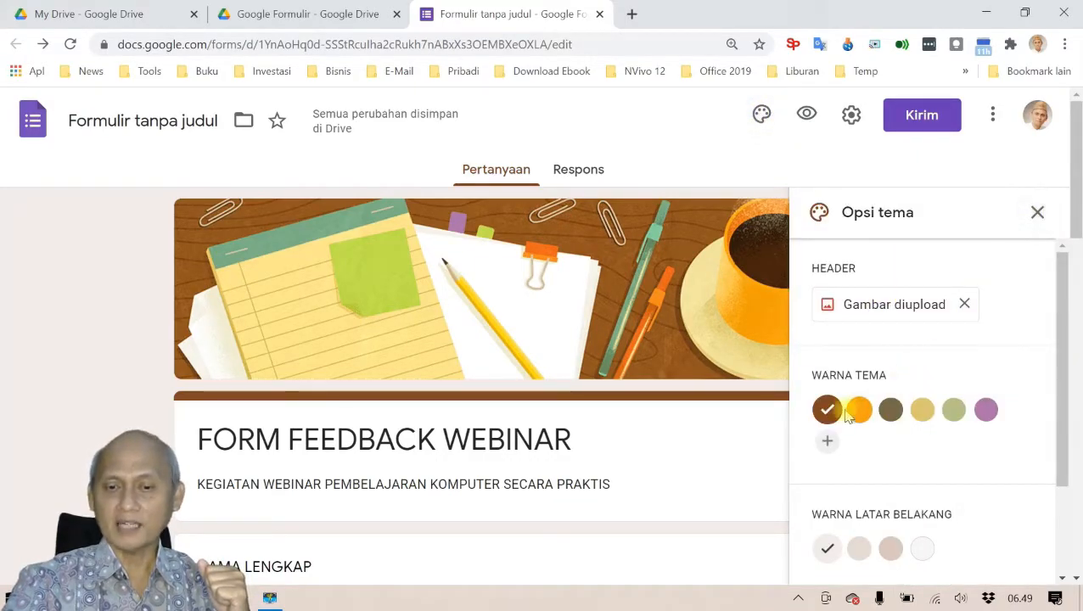
scroll(908, 459, "down", 1)
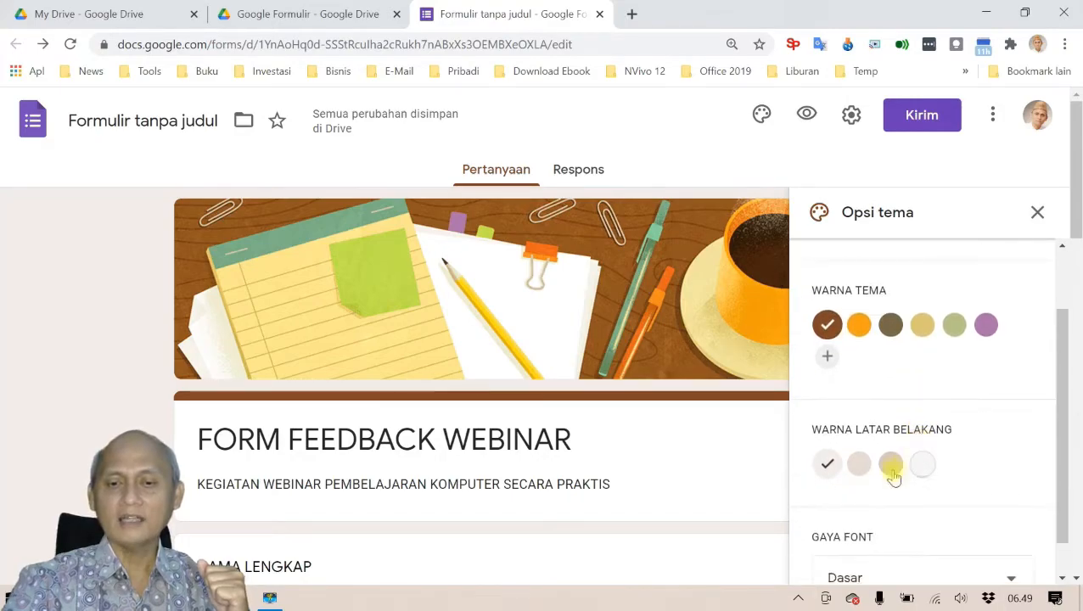
scroll(849, 471, "down", 1)
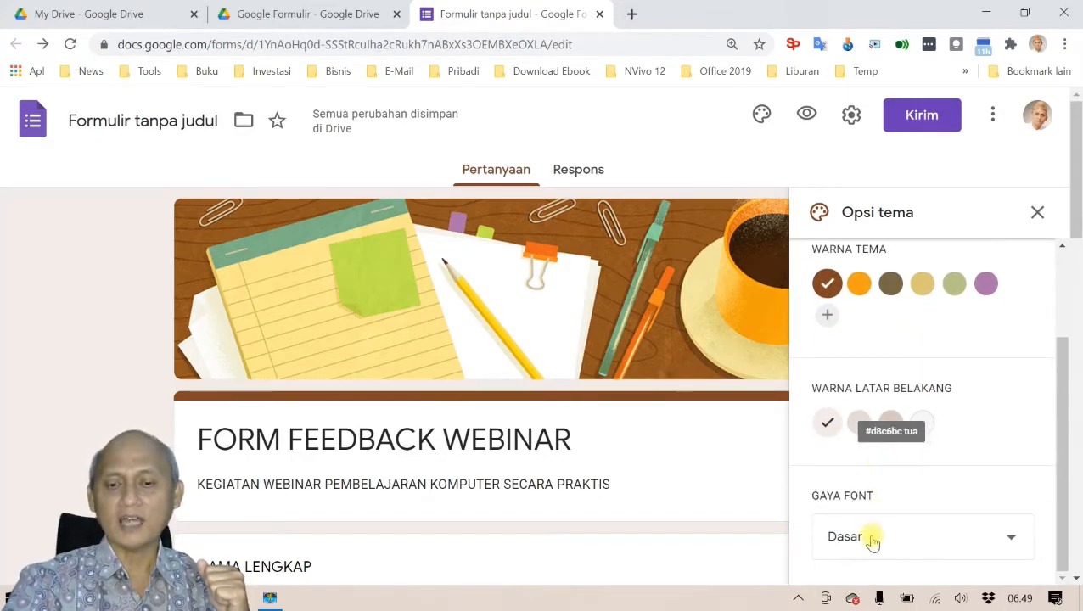
left_click(1037, 213)
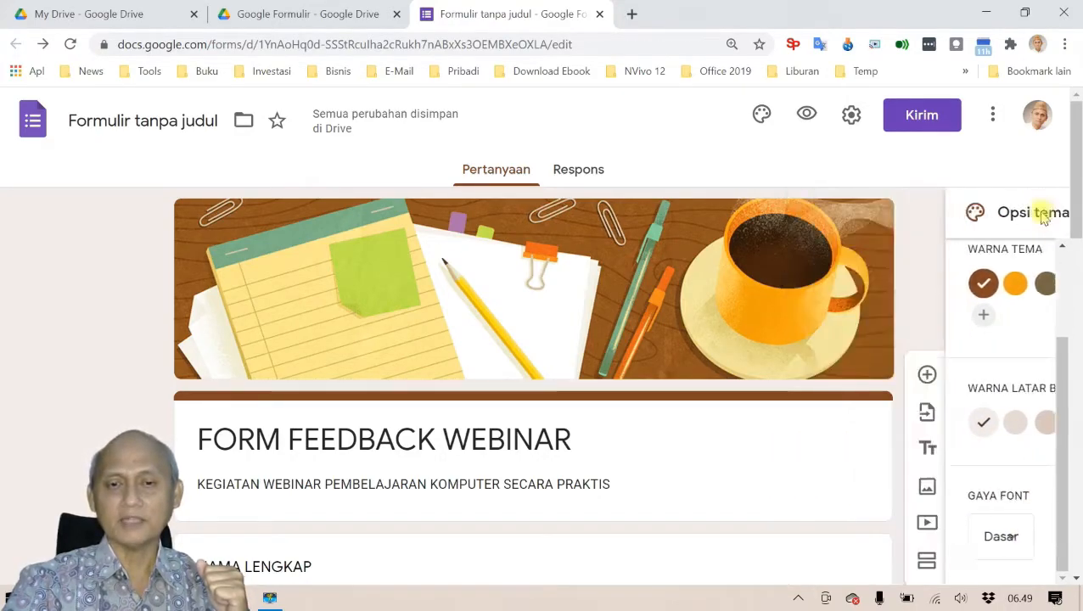
left_click(758, 113)
left_click(1039, 211)
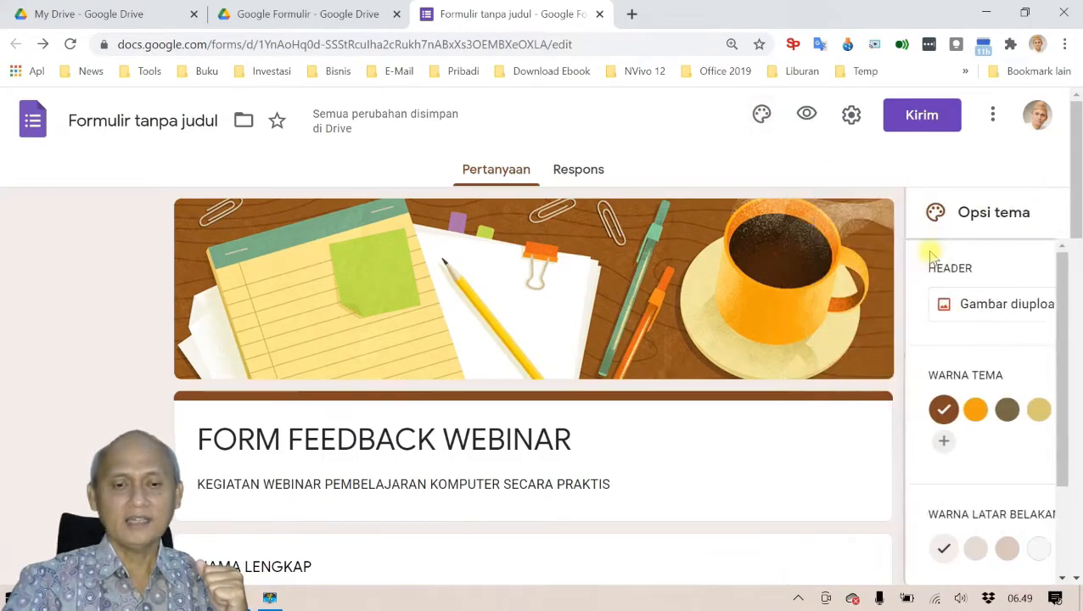
Step: Open a respondent preview of the form in a new tab
scroll(669, 391, "down", 6)
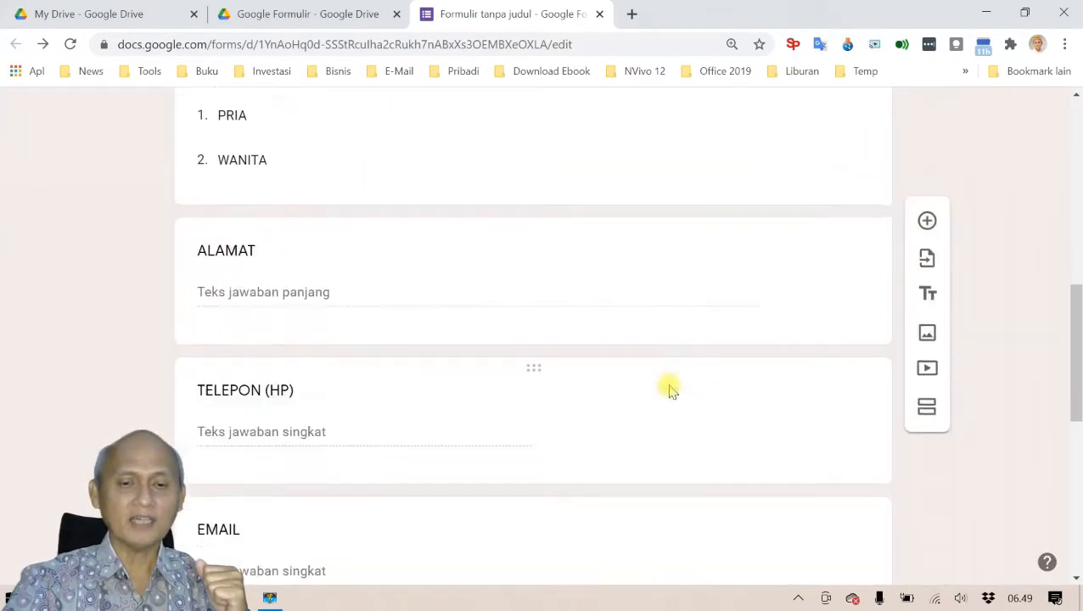
scroll(670, 391, "up", 4)
scroll(669, 391, "up", 3)
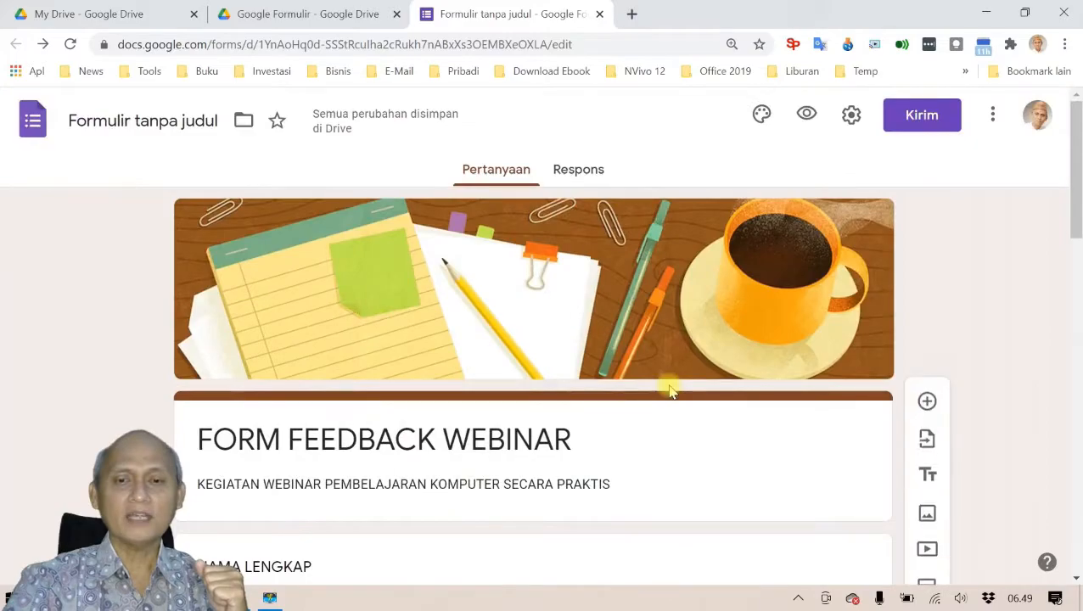
left_click(806, 117)
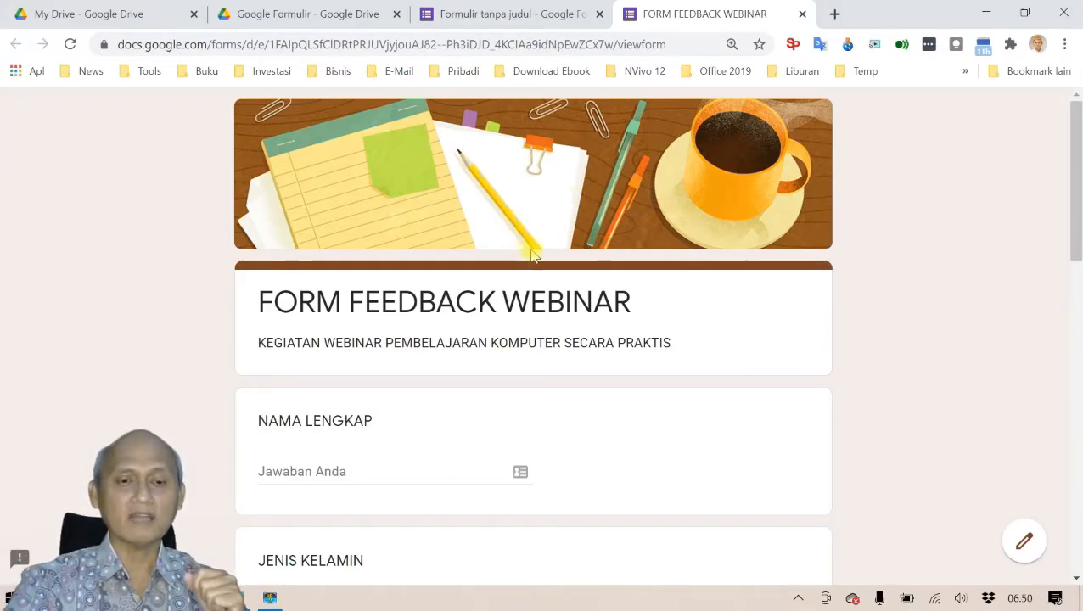
Step: Scroll through the previewed questions, then close the preview to resume editing
scroll(535, 252, "down", 1)
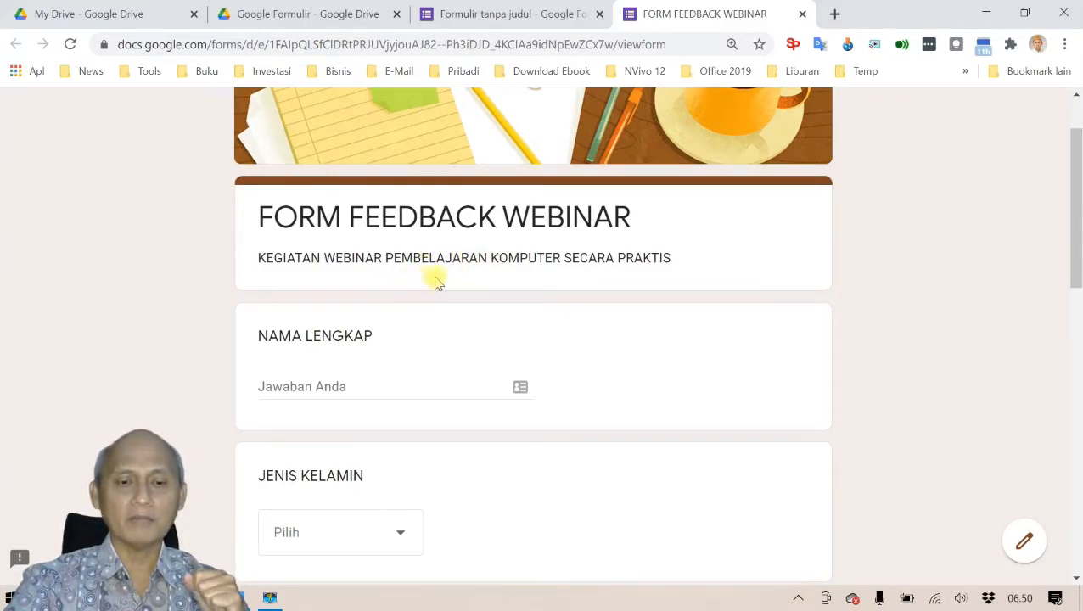
scroll(463, 282, "down", 6)
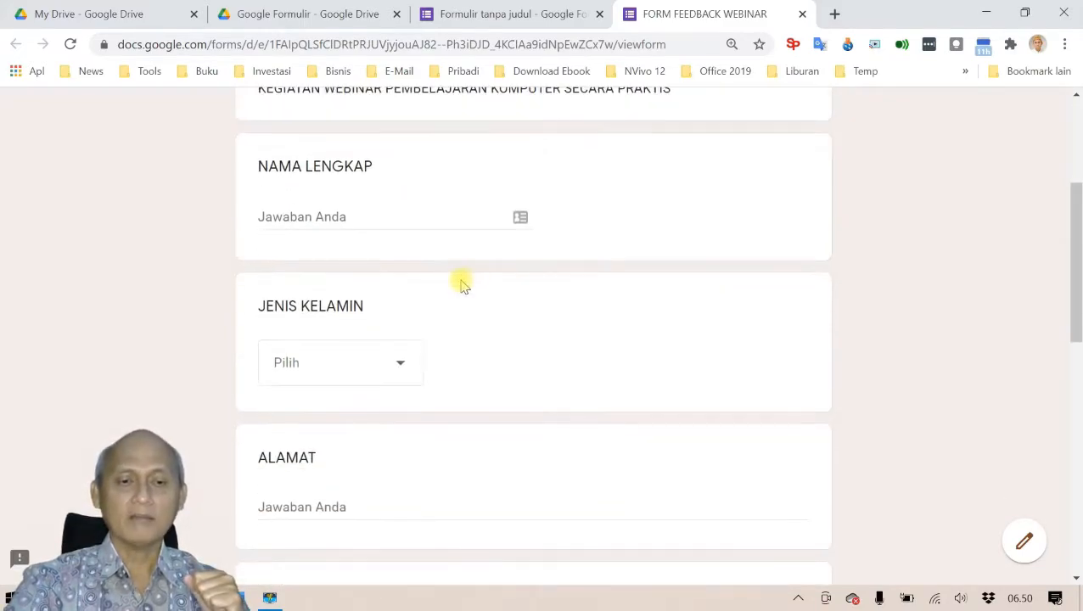
scroll(463, 284, "down", 3)
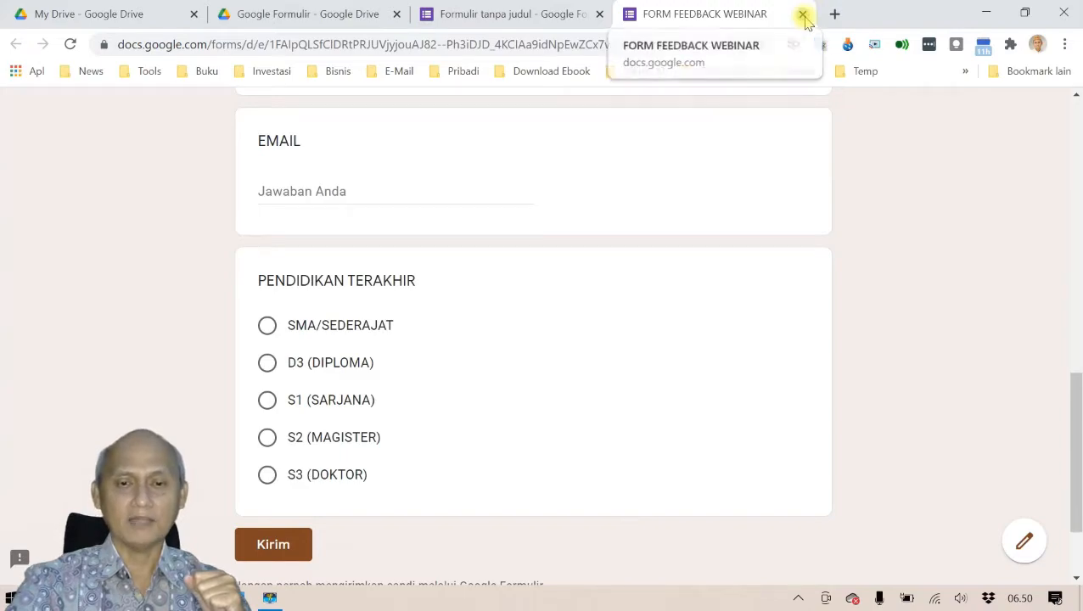
left_click(803, 15)
scroll(606, 340, "down", 10)
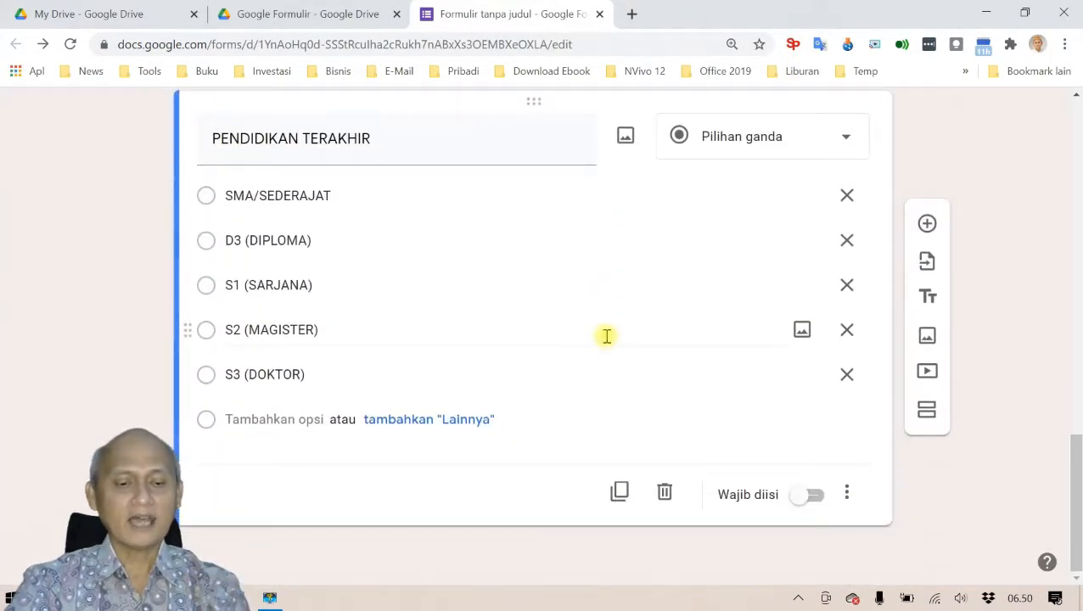
Step: Add a new section after the PENDIDIKAN TERAKHIR biodata question
key("alt+Tab")
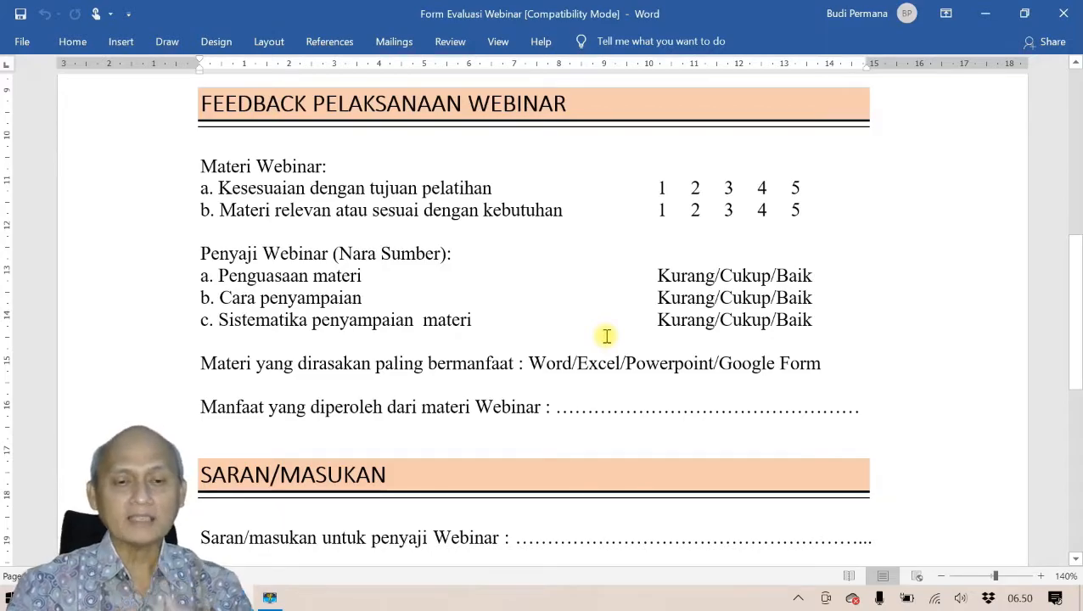
key("alt+Tab")
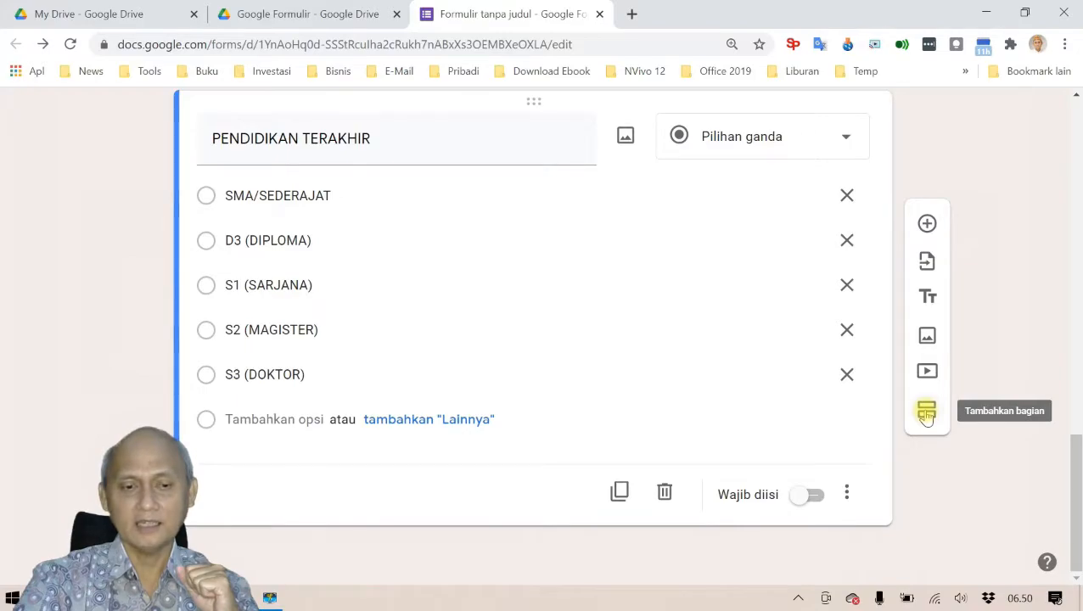
left_click(927, 413)
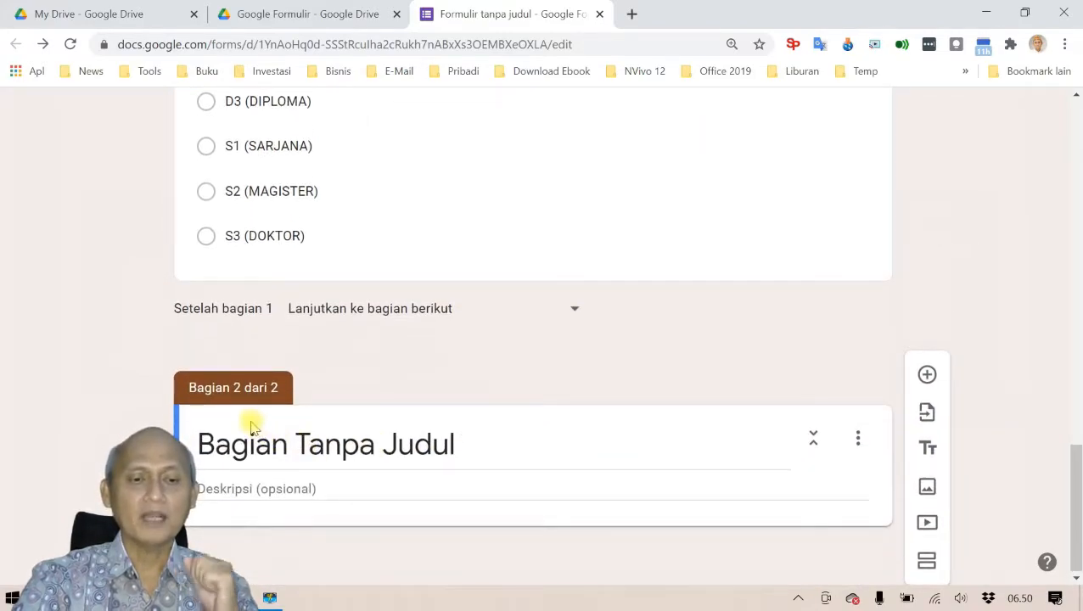
scroll(596, 392, "up", 10)
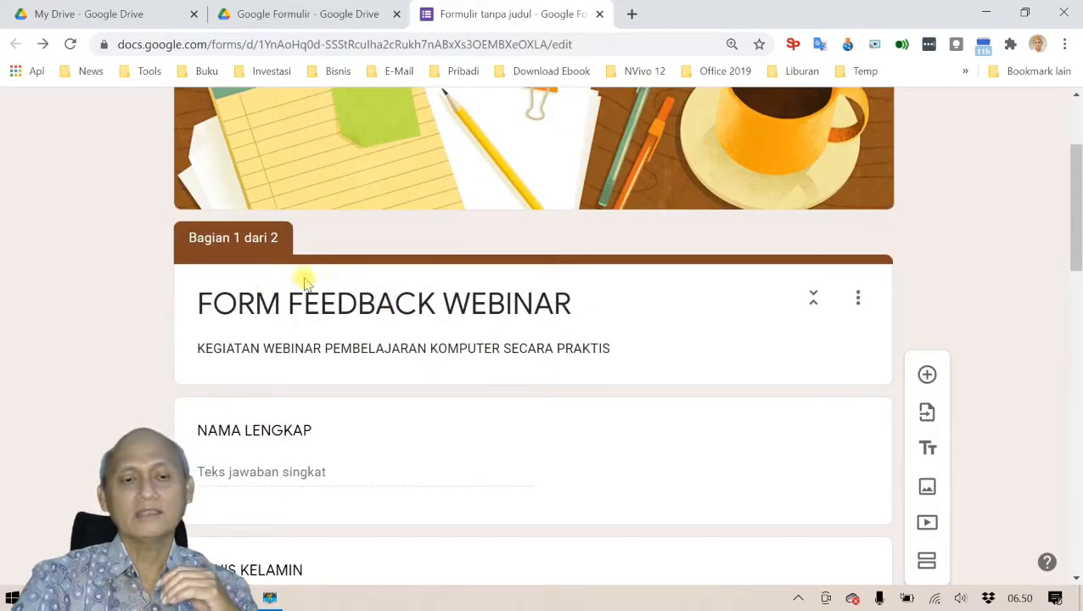
scroll(398, 418, "down", 4)
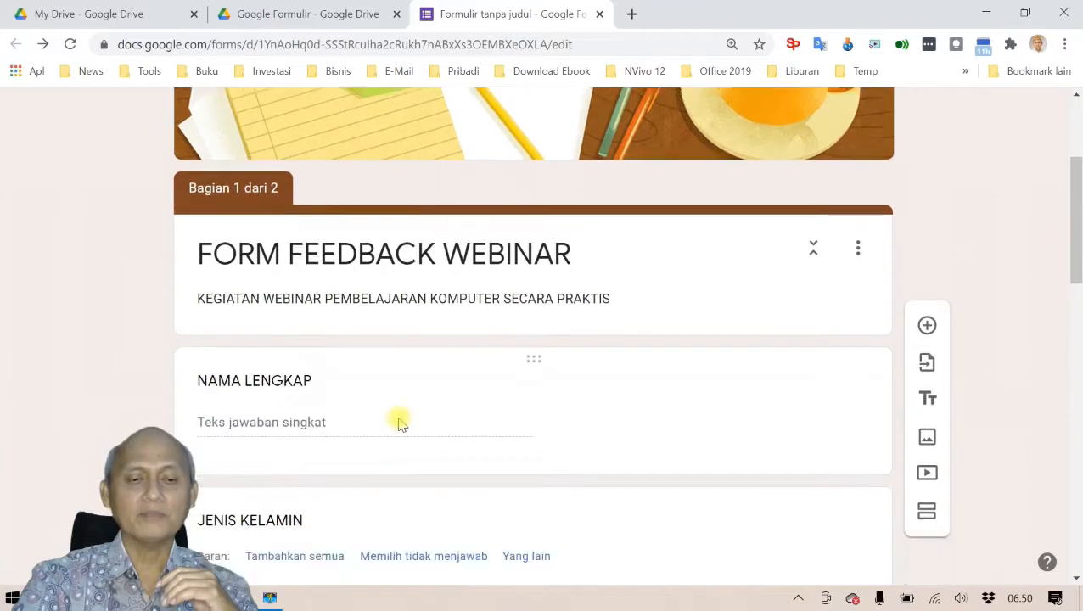
scroll(398, 418, "down", 10)
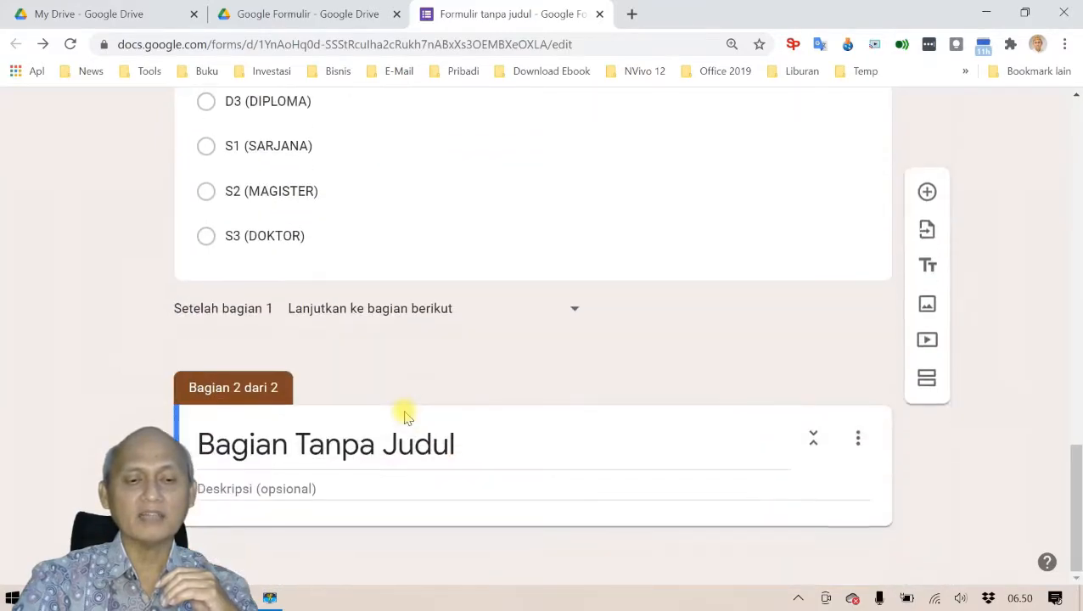
Step: Title the new section FEEDBACK PELAKSANAAN WEBINAR, copied from the Word document
left_click(377, 444)
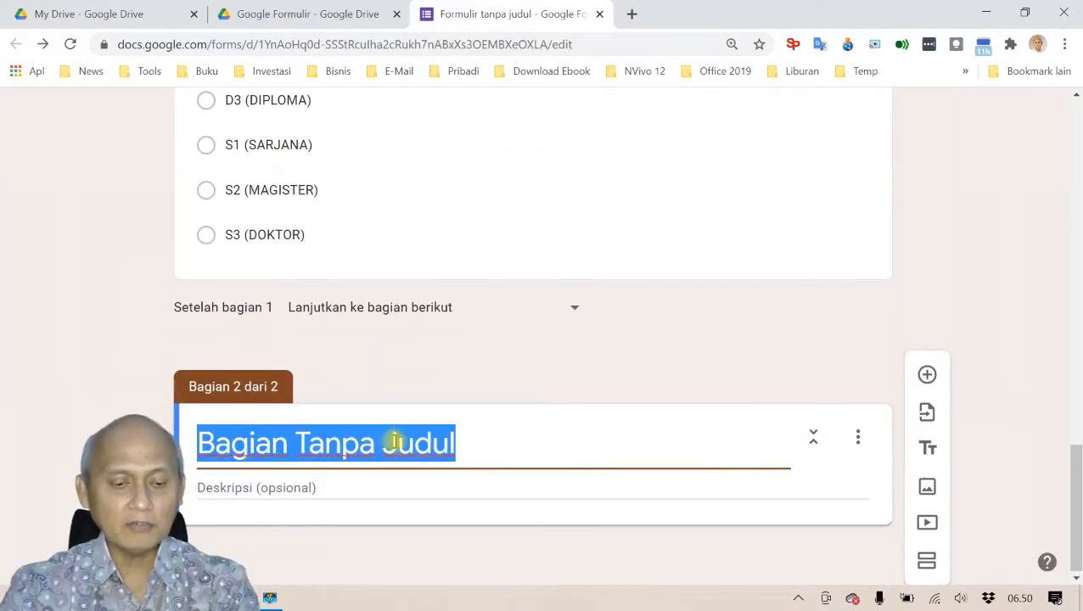
key("alt+Tab")
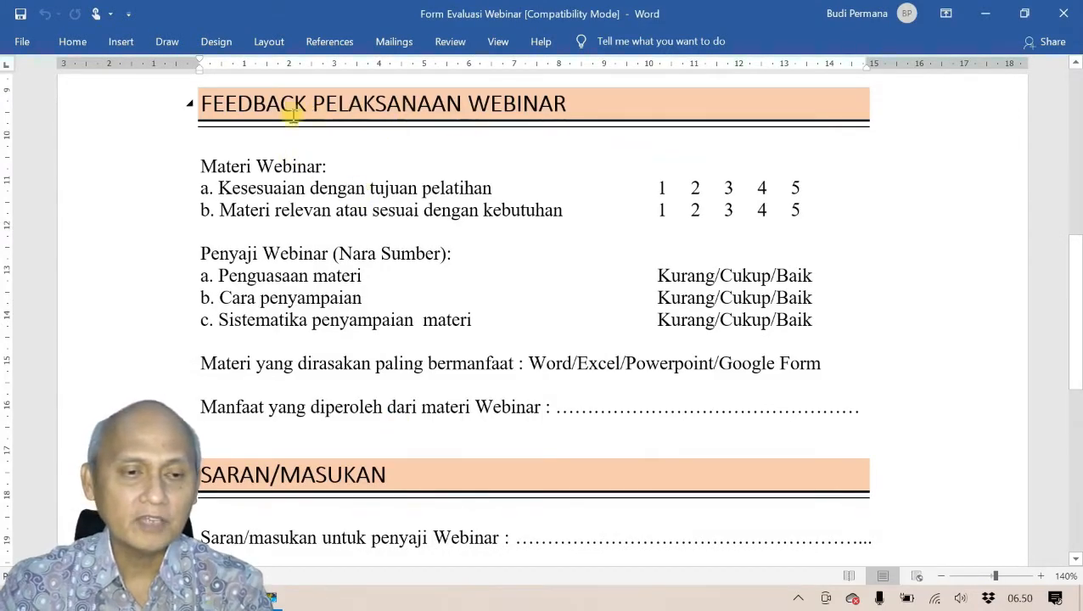
left_click_drag(201, 103, 524, 95)
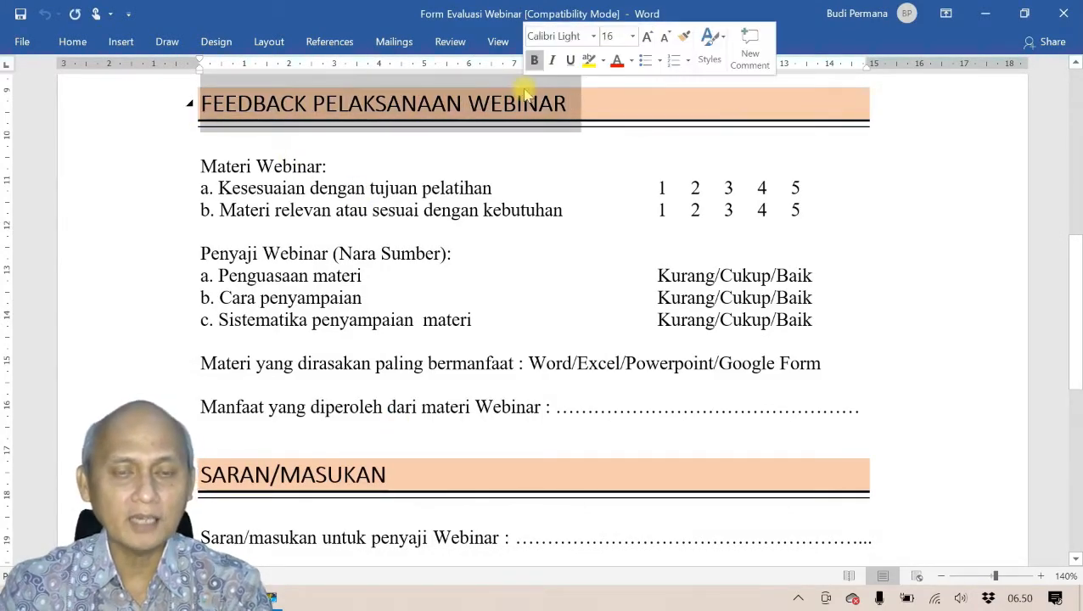
key("ctrl+c")
key("alt+Tab")
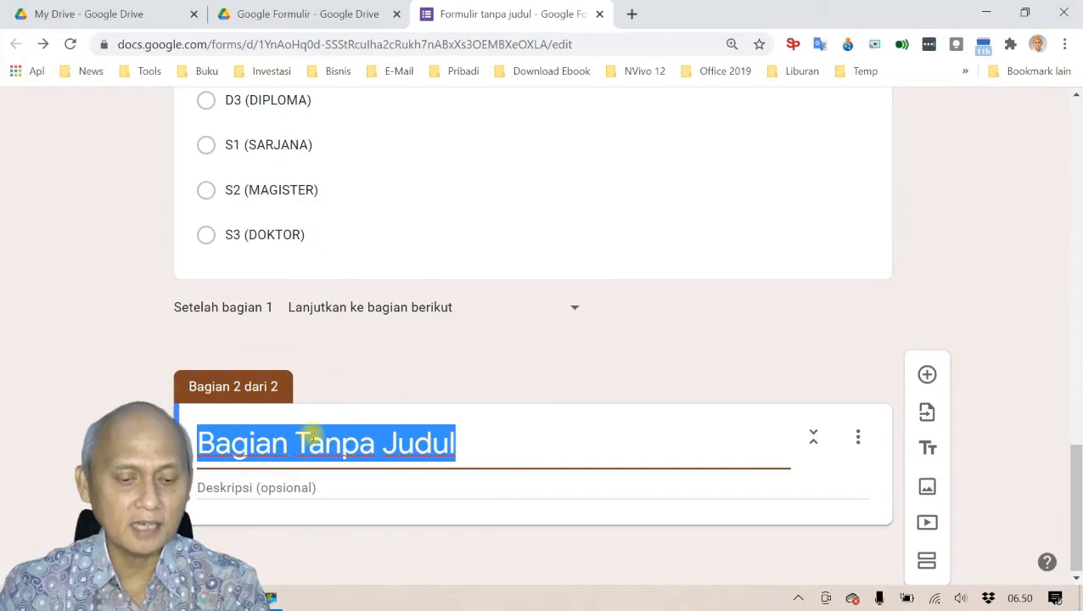
key("ctrl+v")
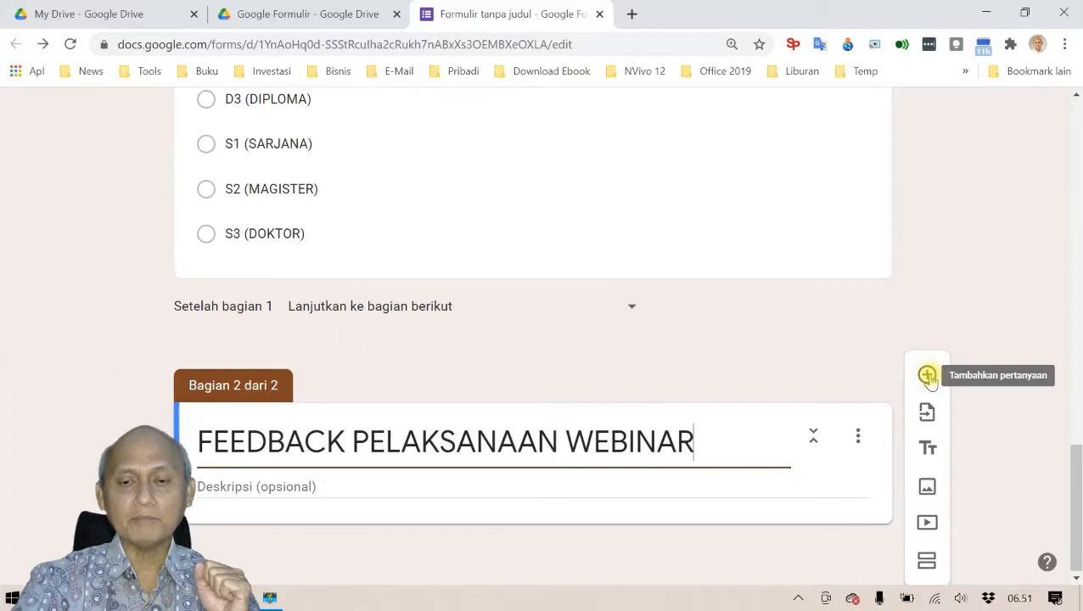
Step: Add a question to section 2 and title it FEEDBACK MATERI WEBINAR
left_click(927, 375)
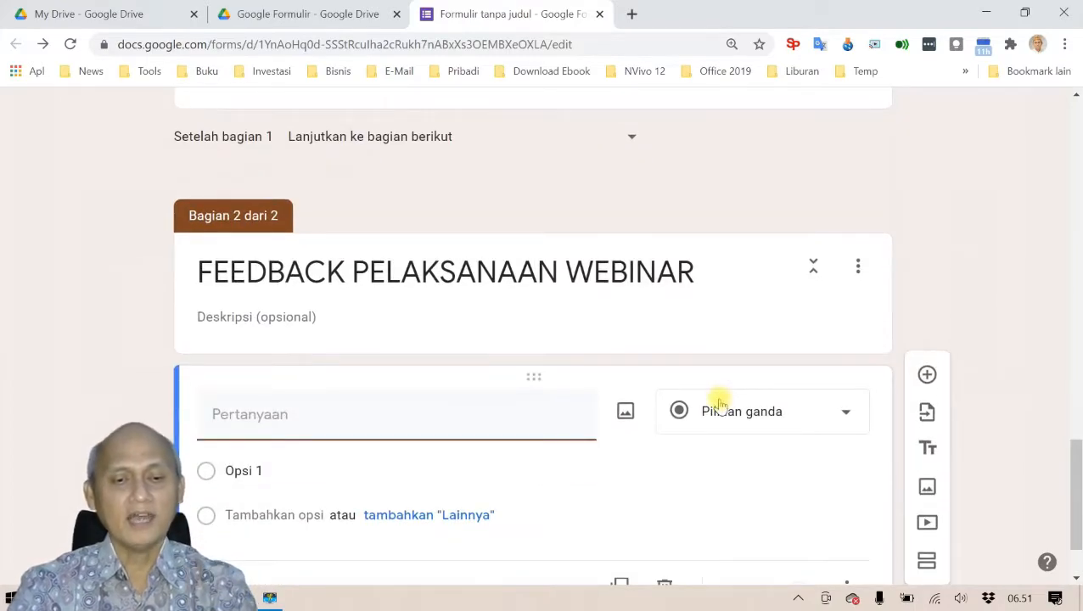
key("alt+Tab")
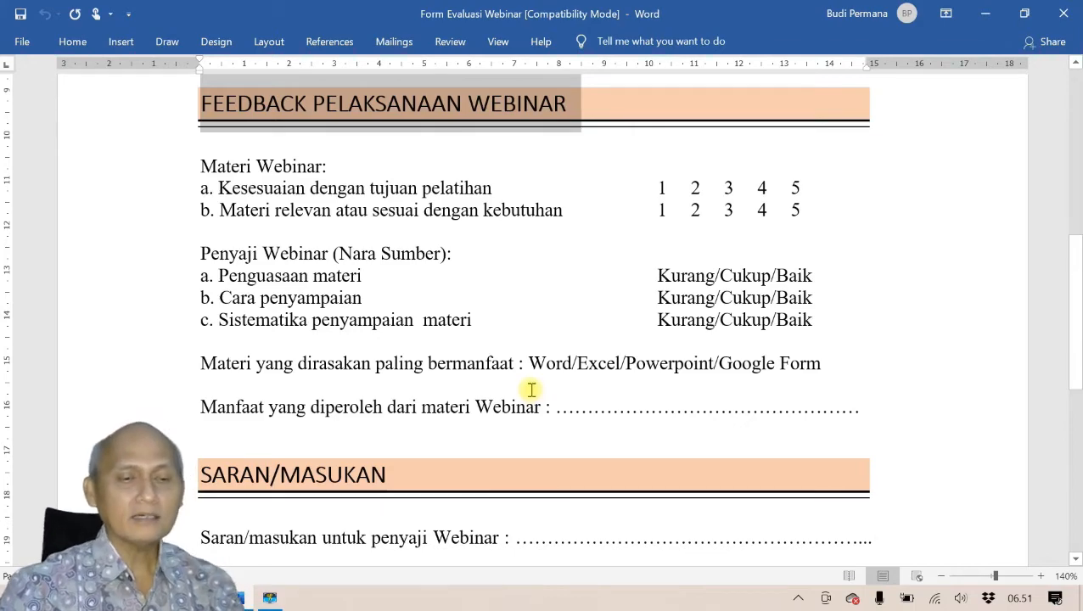
key("alt+Tab")
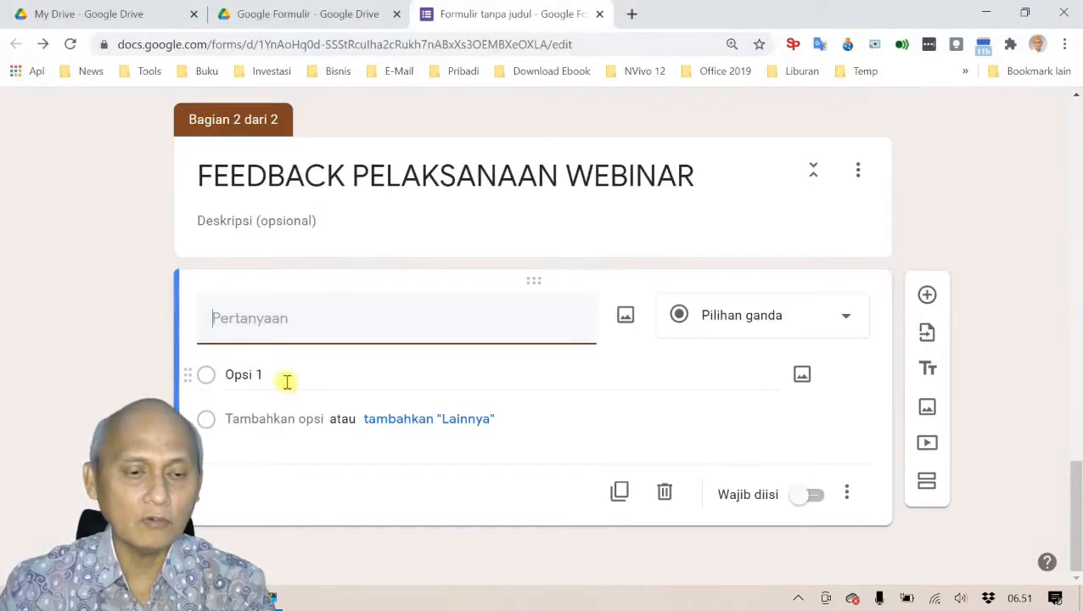
type("FEEDBAC")
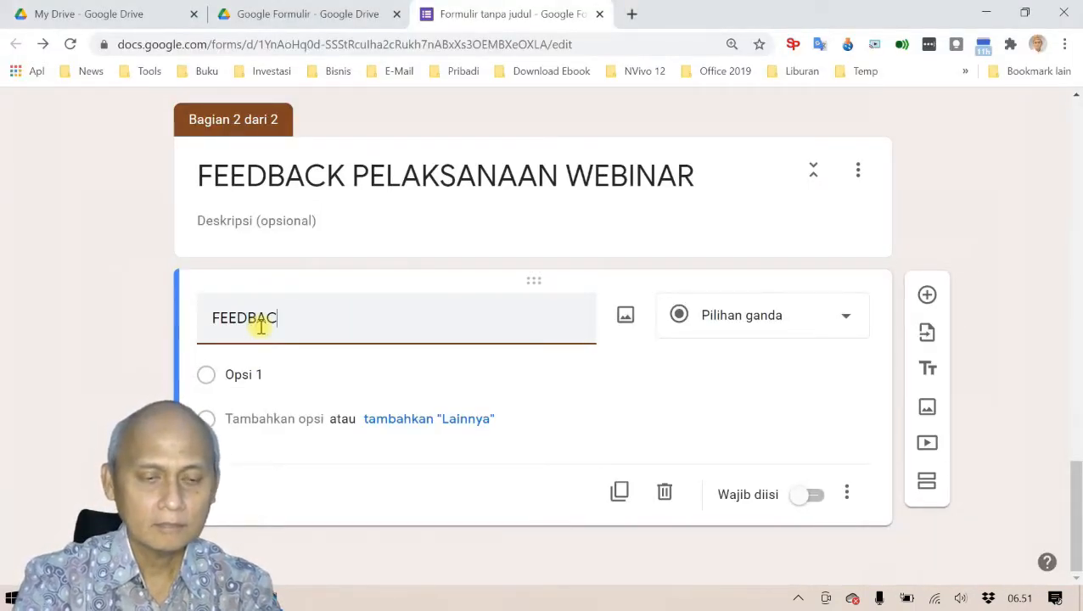
type("K MATERI WEBINAR")
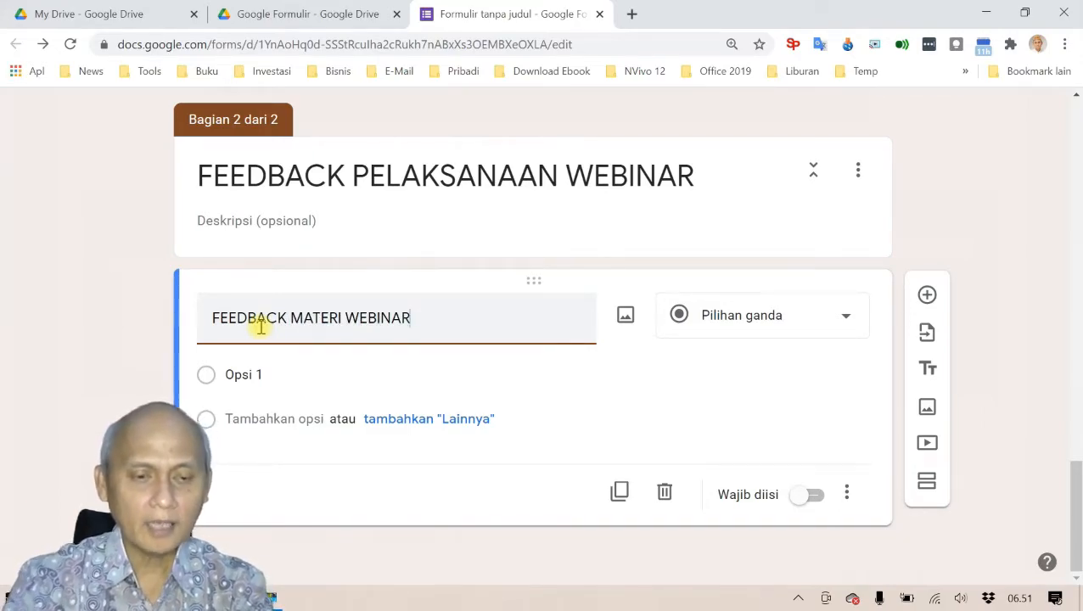
key("alt+Tab")
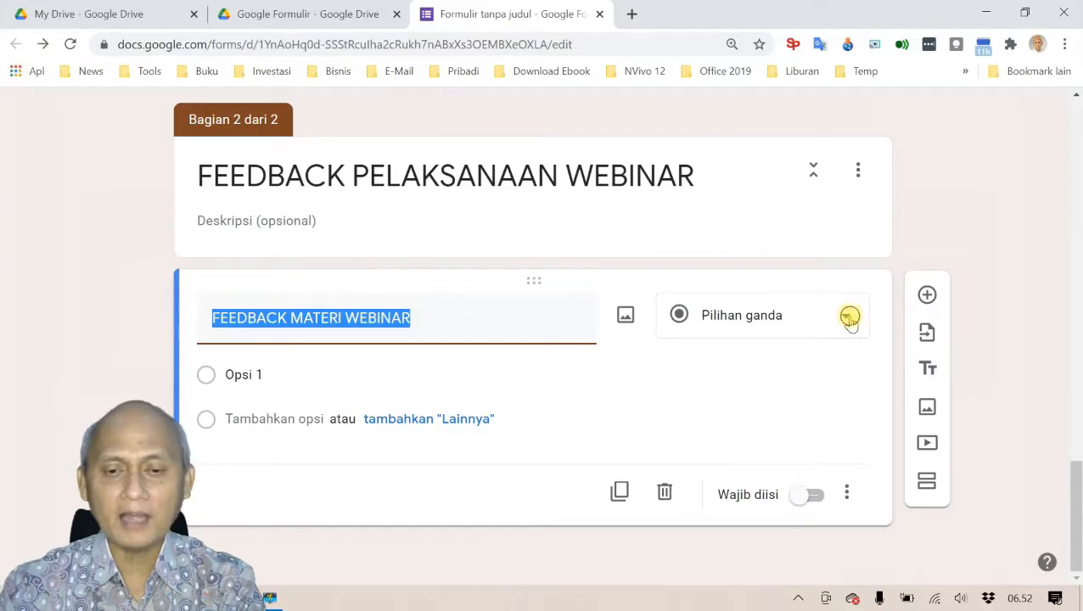
Step: Change the question type to Kisi pilihan ganda, then select the first material item in Word
left_click(849, 321)
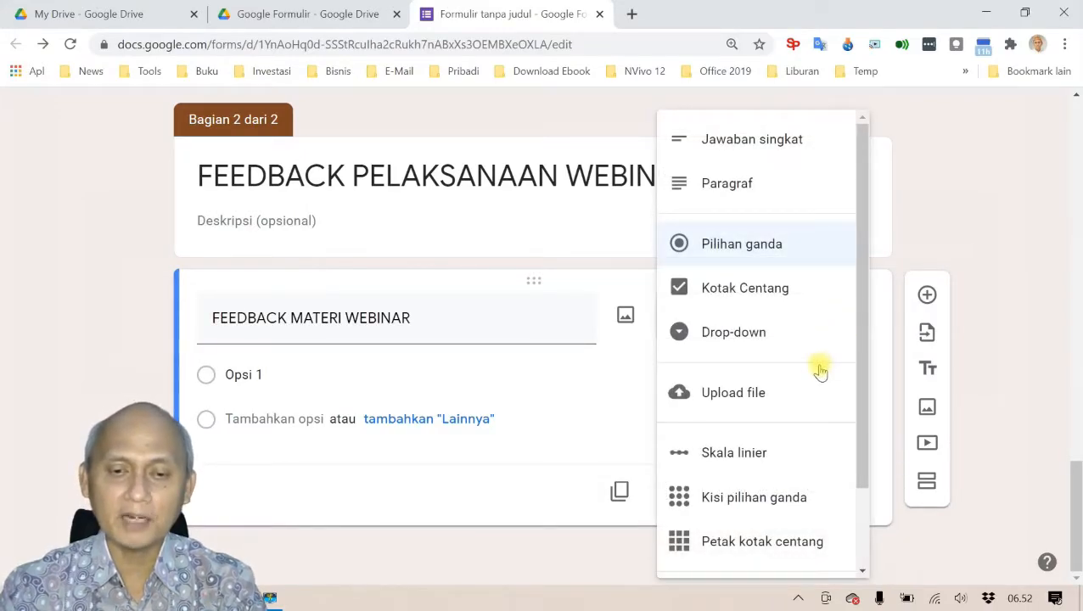
scroll(819, 370, "down", 1)
scroll(815, 293, "up", 1)
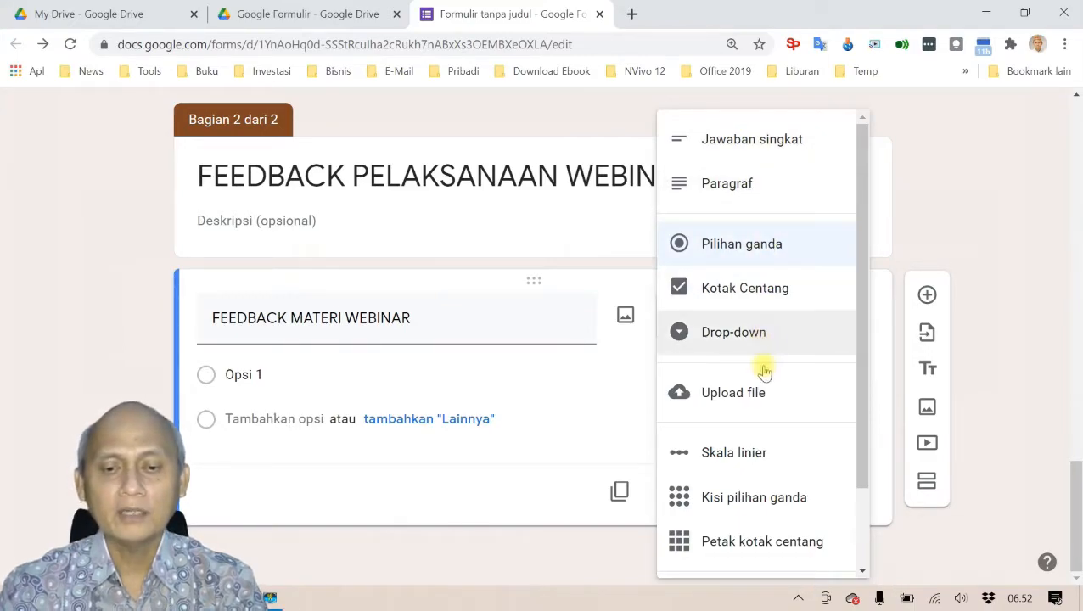
scroll(780, 367, "down", 1)
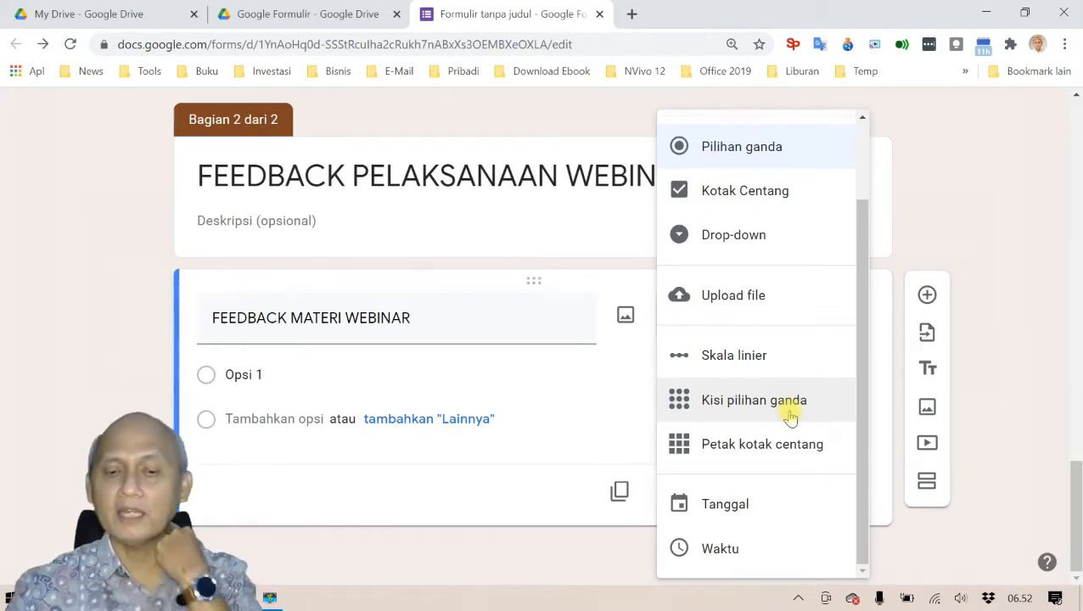
left_click(790, 412)
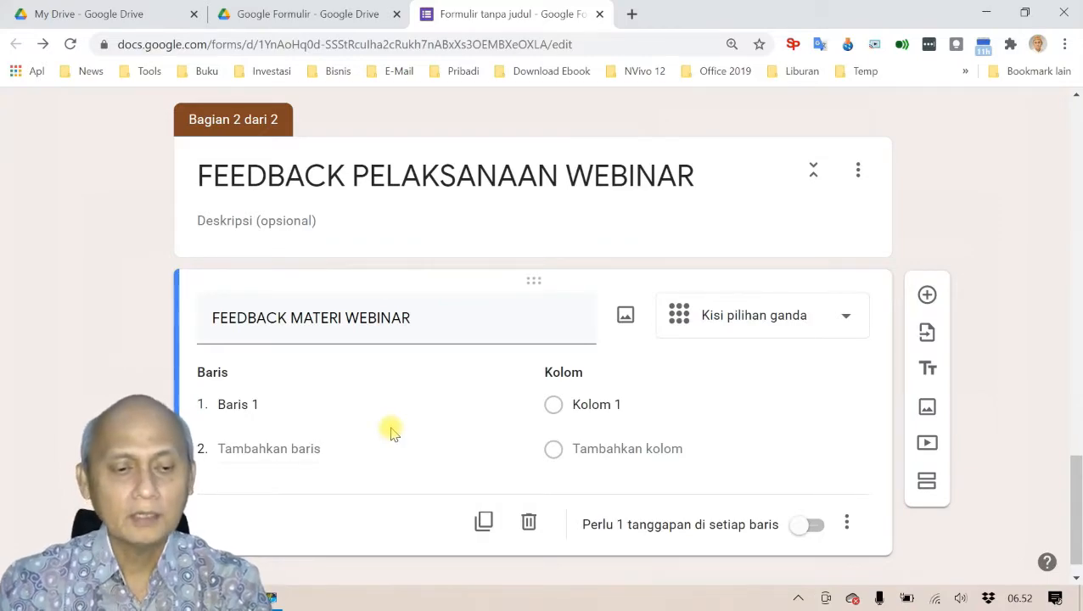
key("alt+Tab")
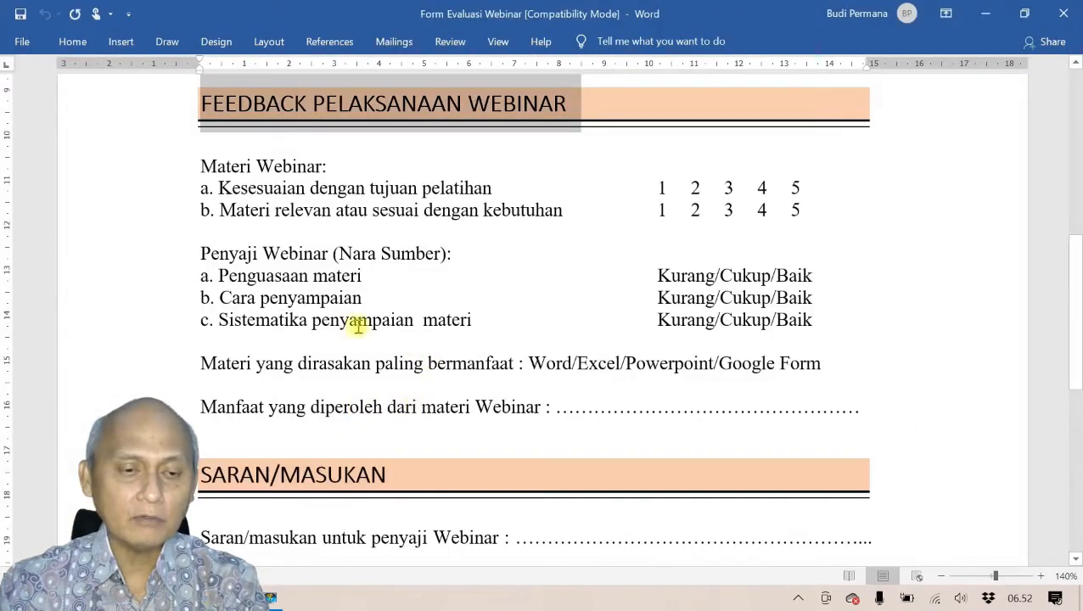
left_click_drag(219, 188, 450, 185)
Step: Paste the two material items from Word into grid rows 1 and 2
key("alt+Tab")
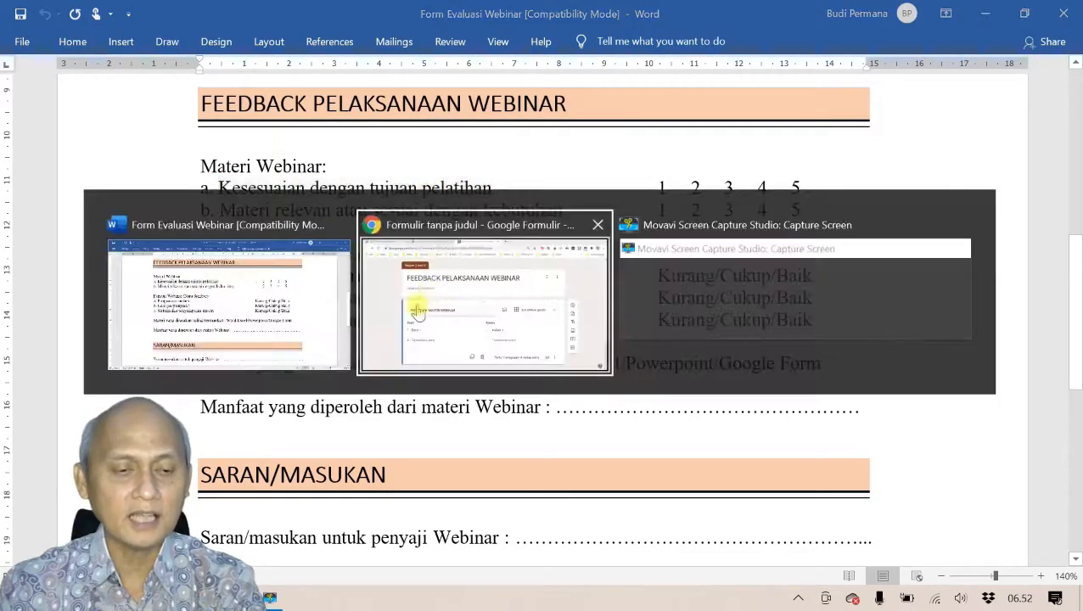
left_click(266, 412)
key("ctrl+v")
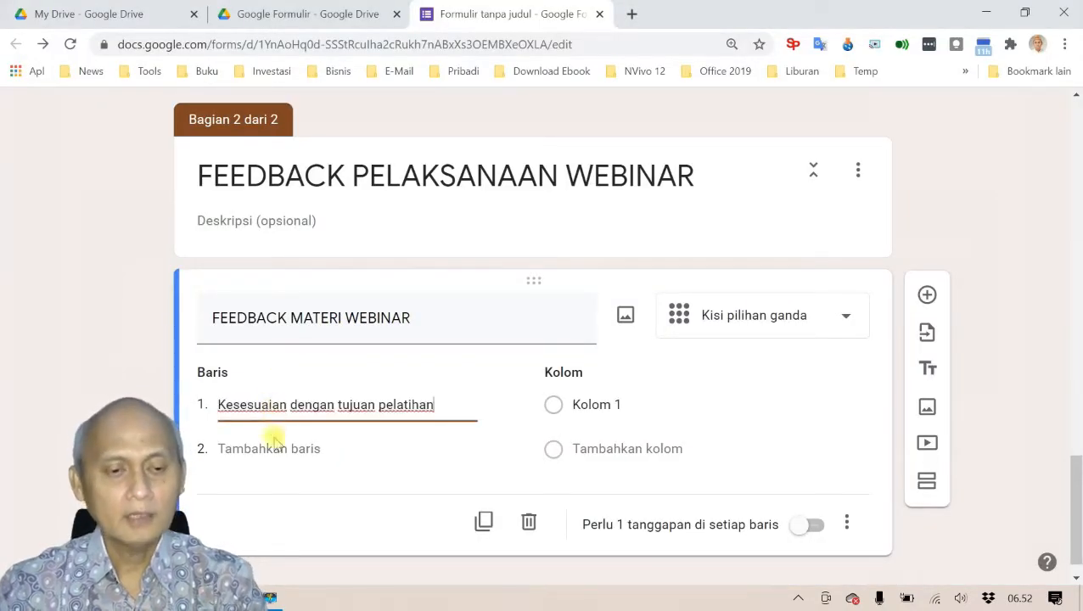
left_click(268, 449)
key("alt+Tab")
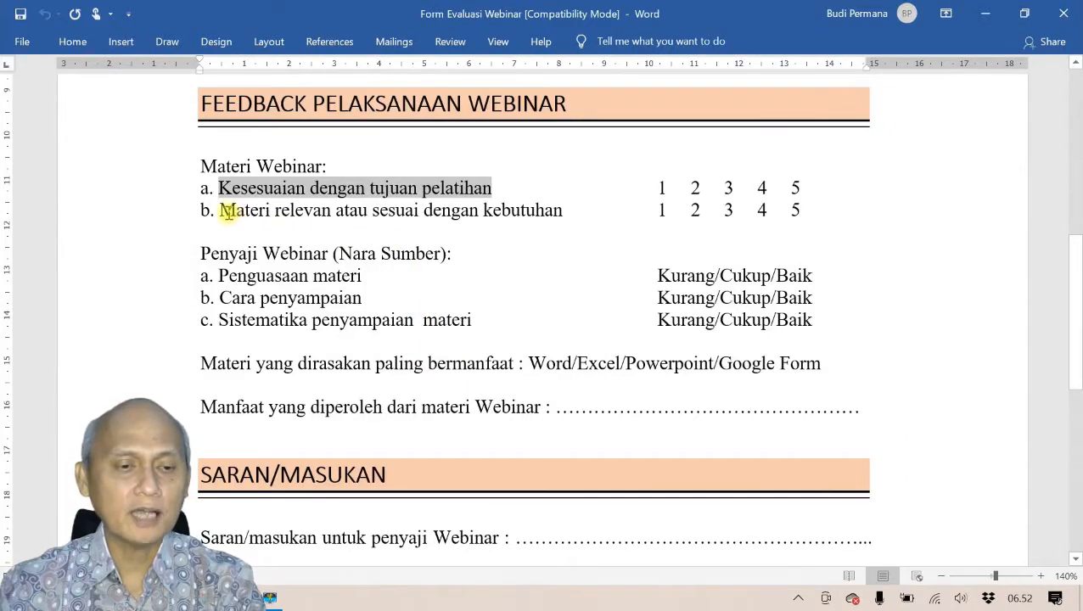
left_click_drag(222, 210, 516, 215)
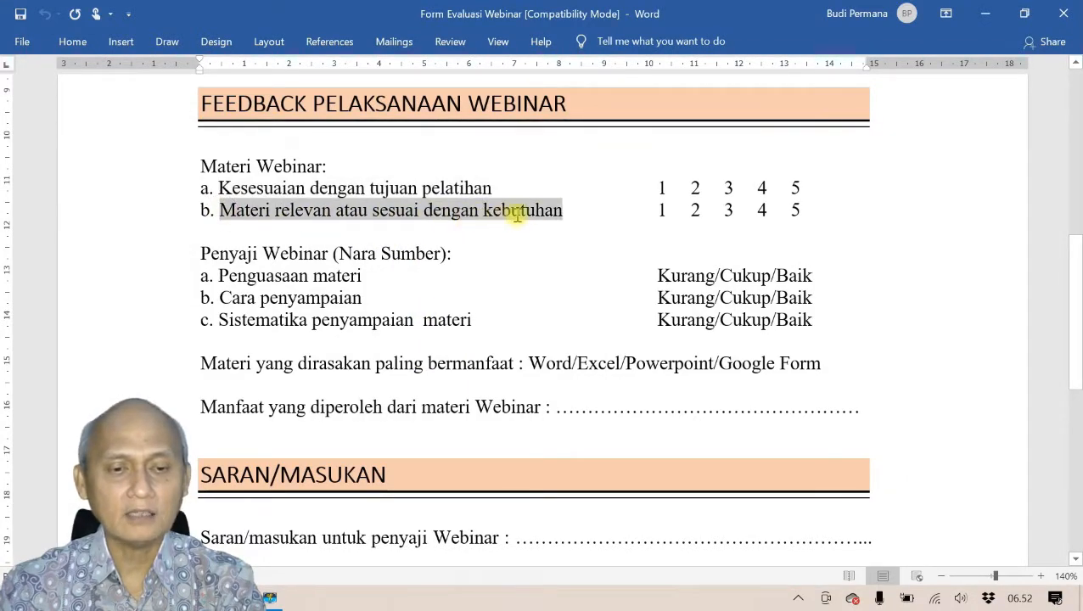
key("ctrl+c")
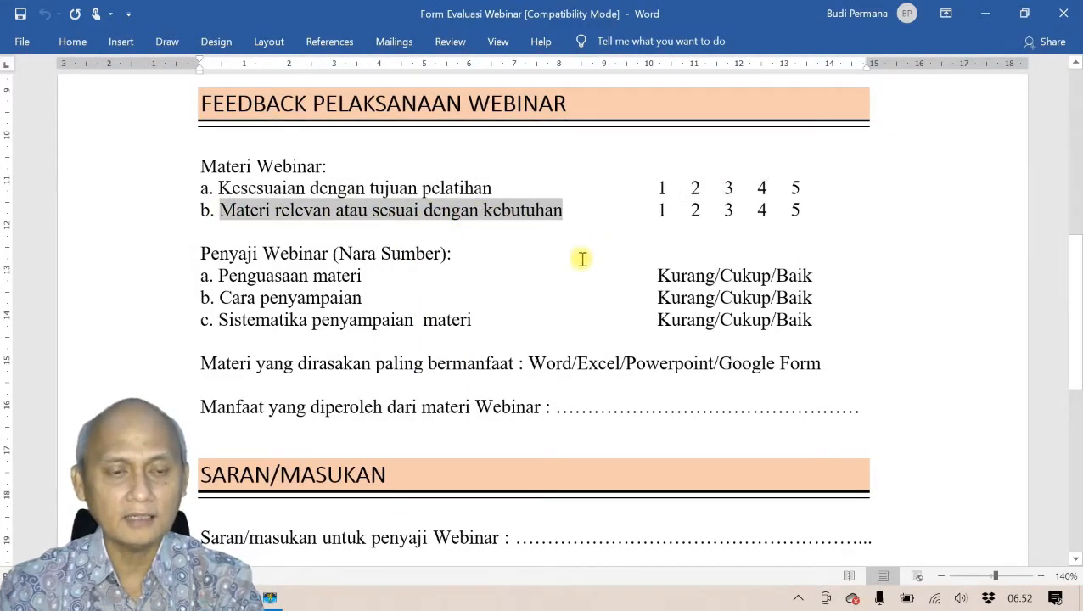
key("alt+Tab")
key("ctrl+v")
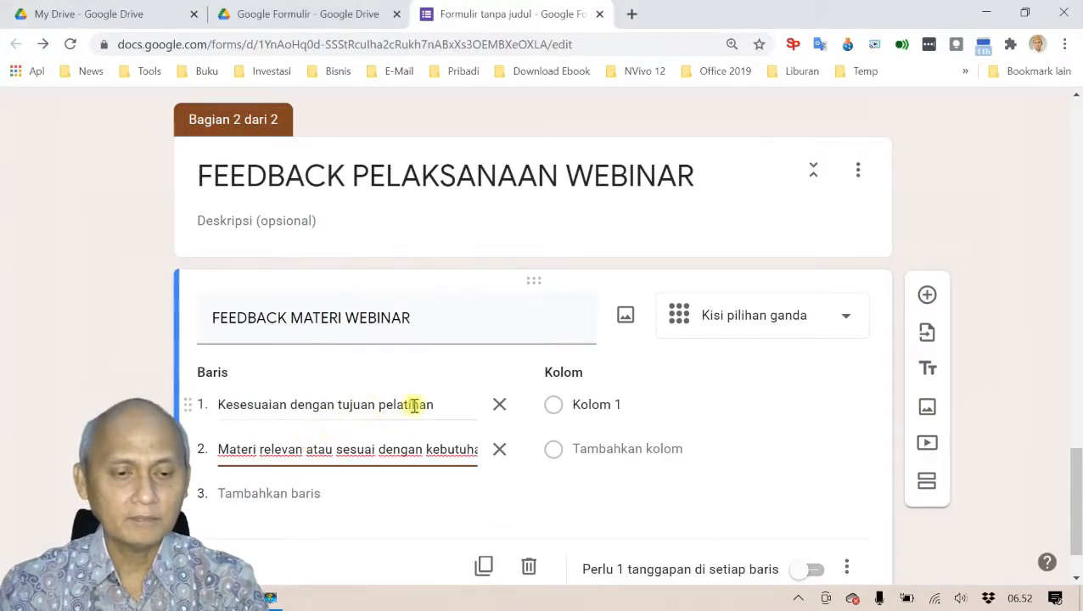
Step: Add a question mark to the end of each grid row label
left_click(448, 407)
left_click(448, 407)
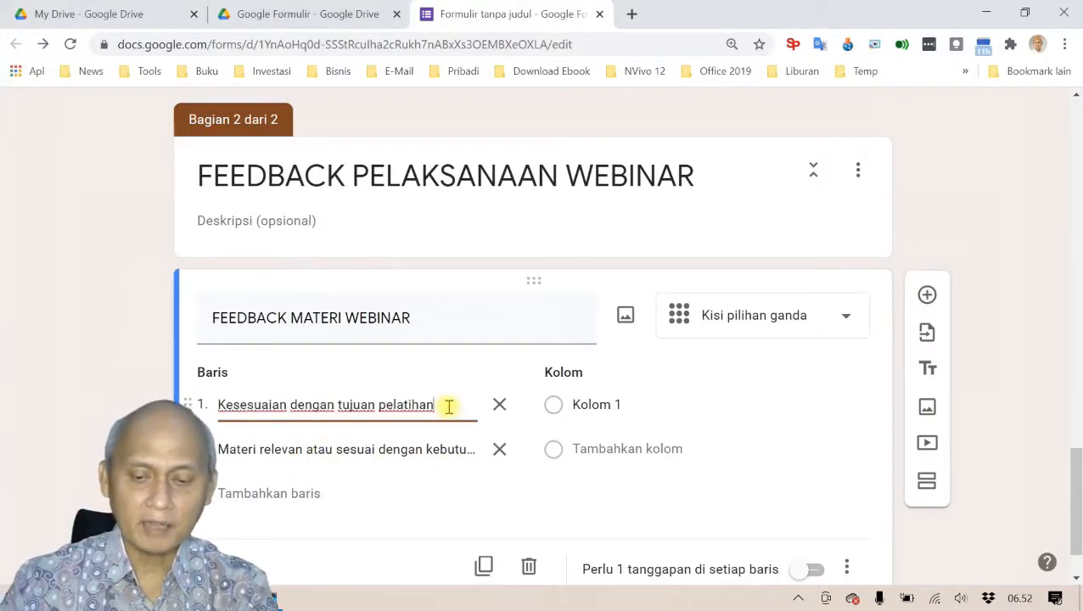
triple_click(462, 445)
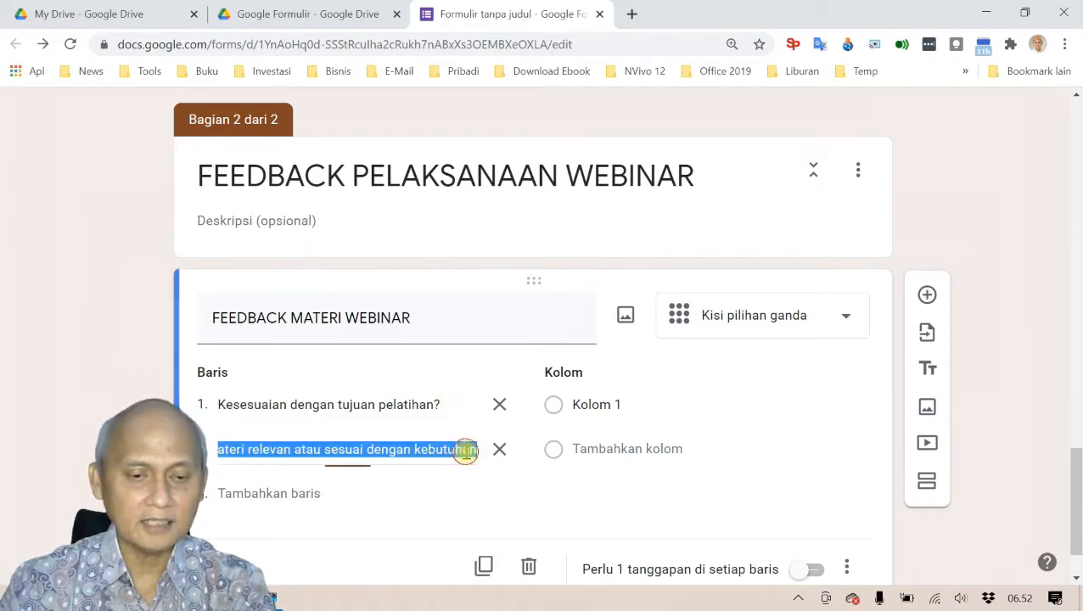
key("End")
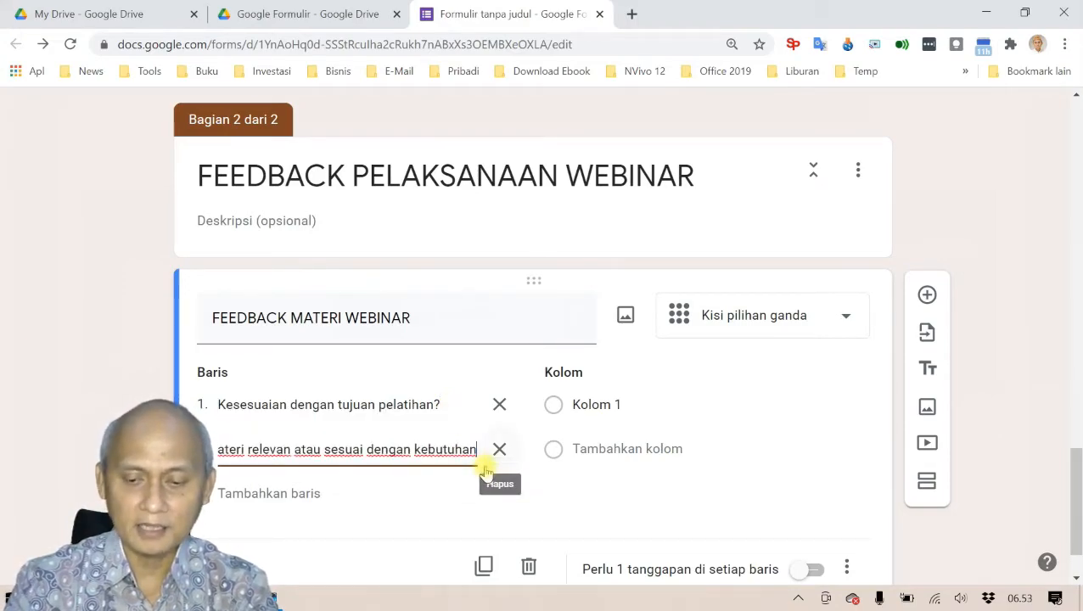
type("?")
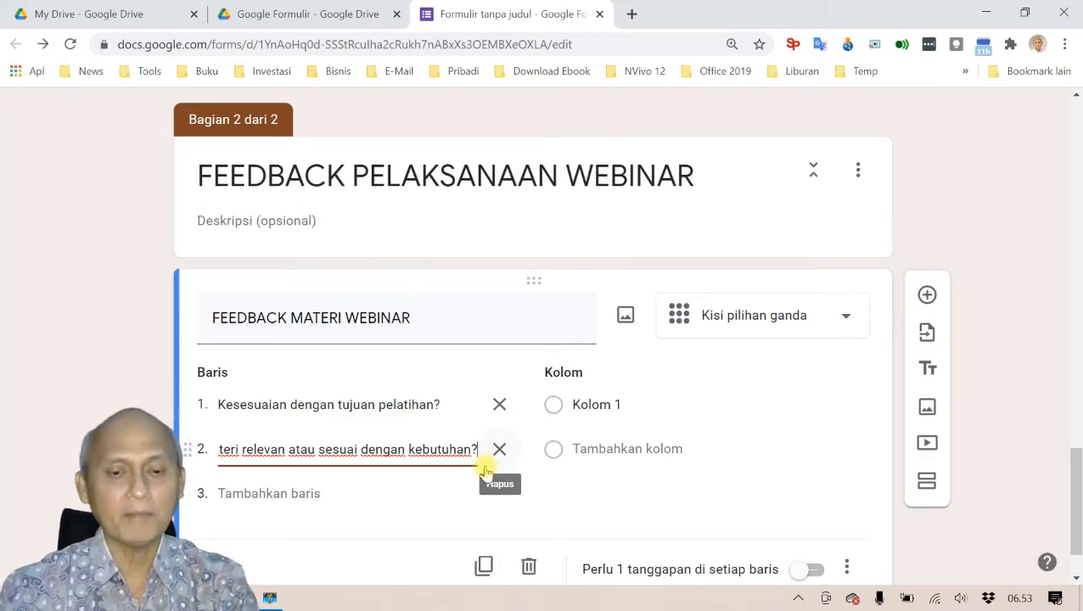
key("alt+Tab")
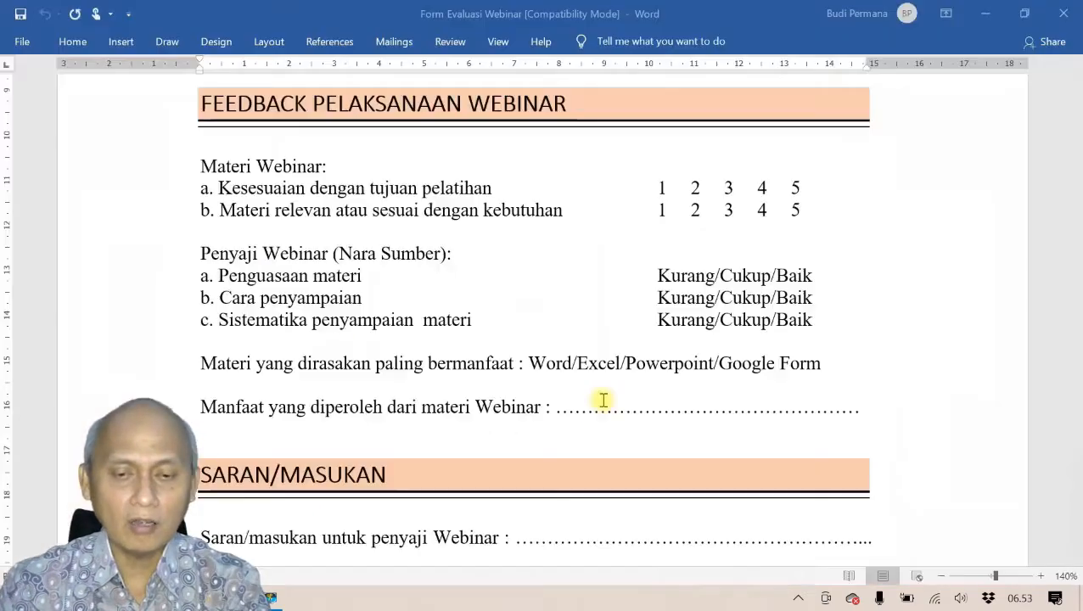
key("alt+Tab")
Step: Replace Kolom 1 with 1 and add grid columns labelled 2, 3, 4 and 5
key("ctrl+a")
left_click(603, 404)
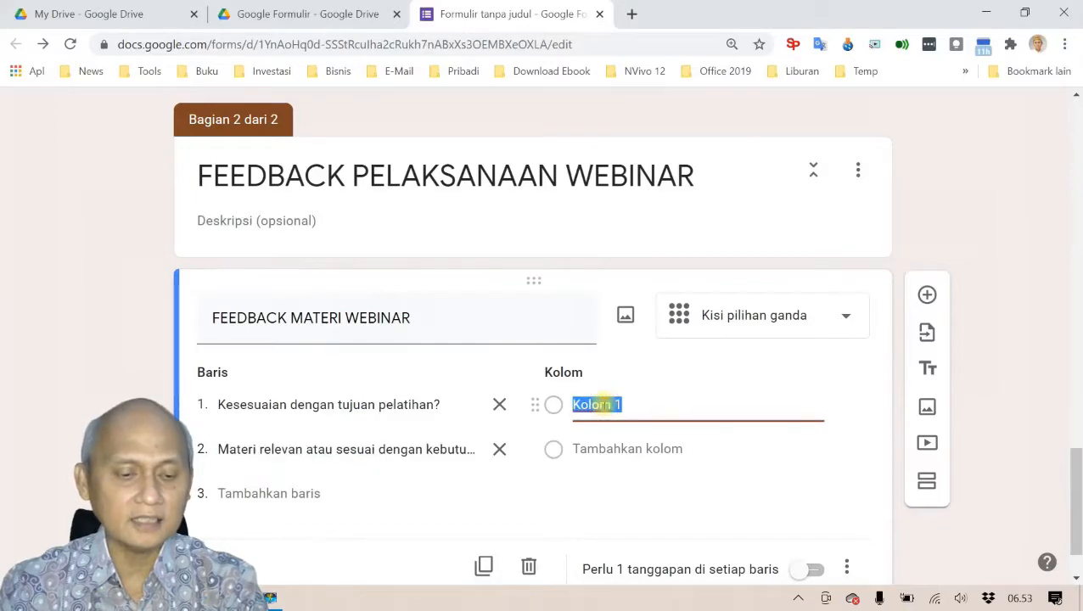
type("1")
left_click(605, 449)
type("2")
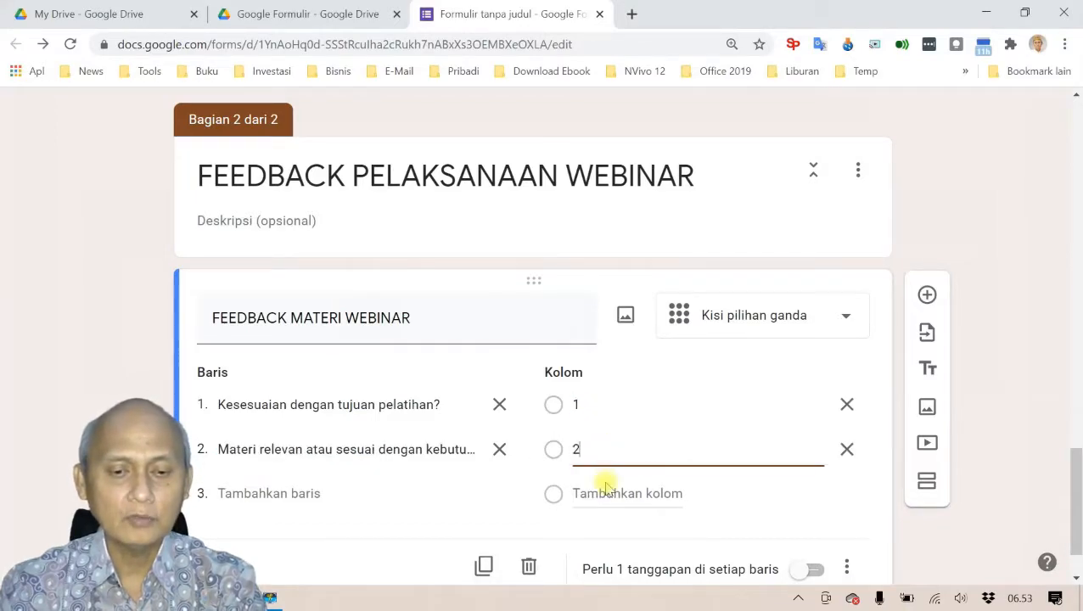
left_click(601, 493)
type("3")
scroll(636, 484, "down", 1)
left_click(617, 421)
type("4")
scroll(624, 439, "down", 1)
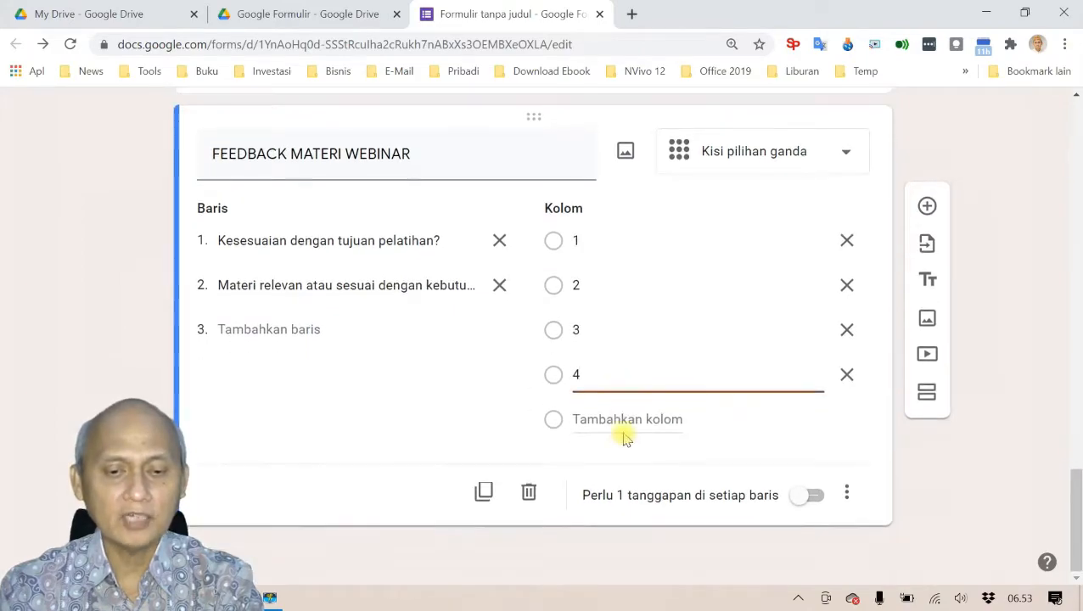
left_click(624, 420)
type("5")
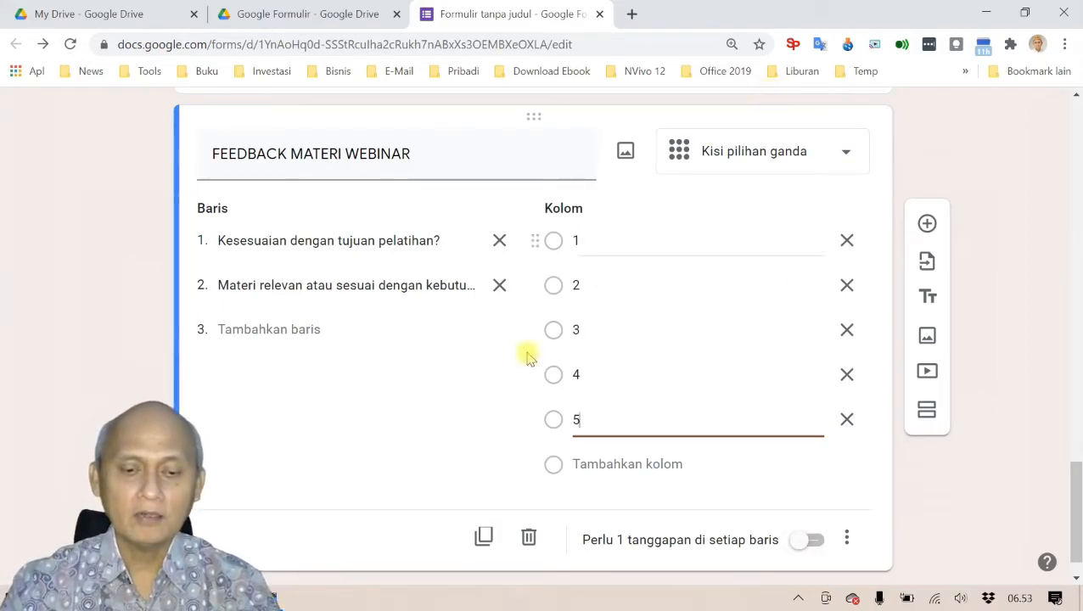
scroll(459, 367, "up", 18)
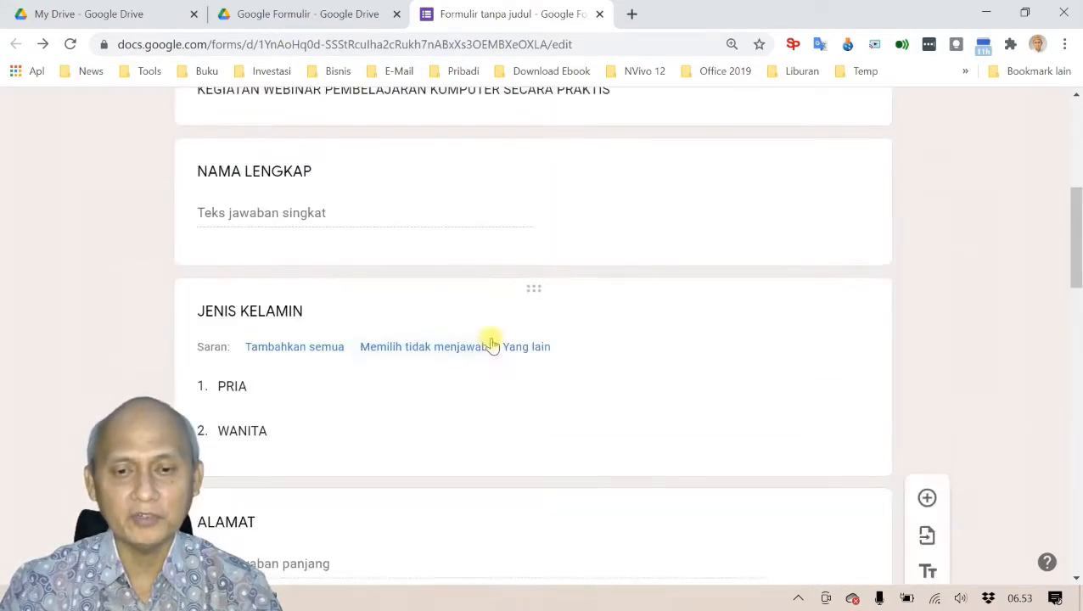
Step: Preview the form and rate the material grid rows 3 and 5 in the feedback section
scroll(493, 344, "up", 6)
left_click(804, 114)
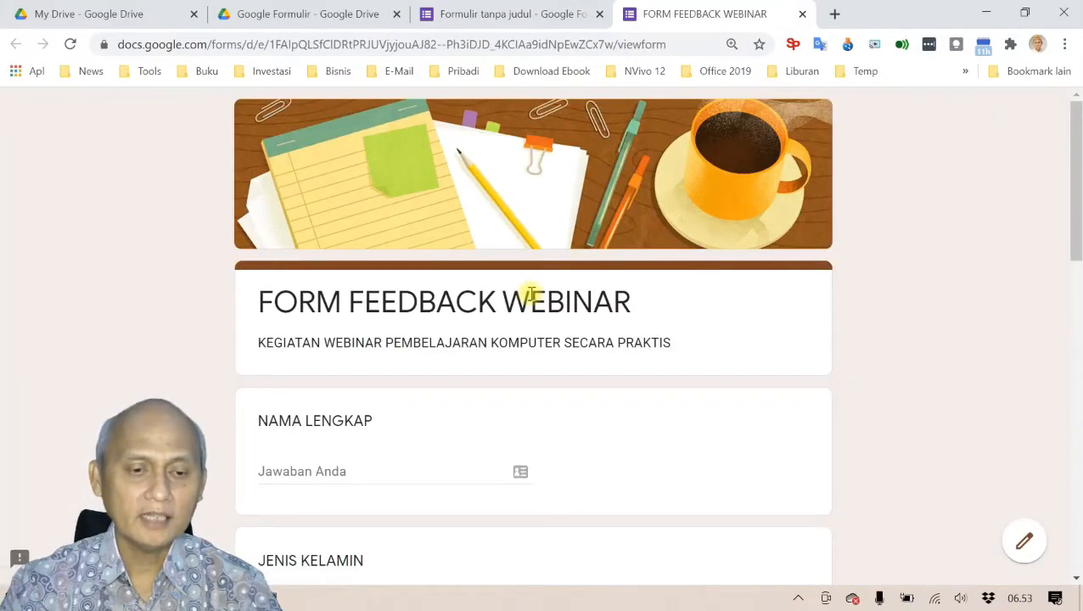
scroll(518, 306, "down", 8)
scroll(516, 314, "down", 4)
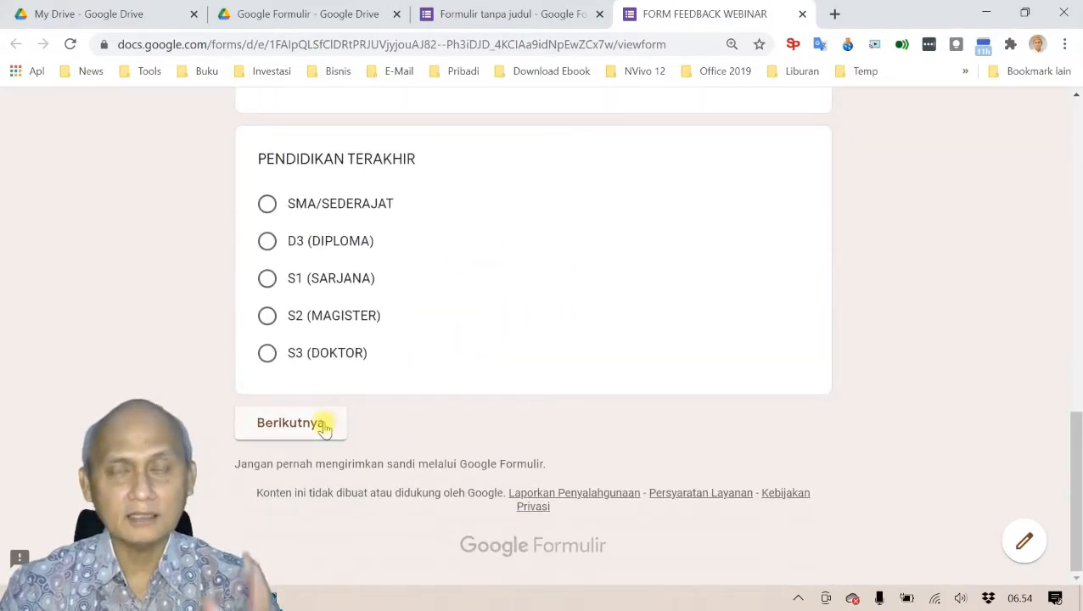
left_click(324, 426)
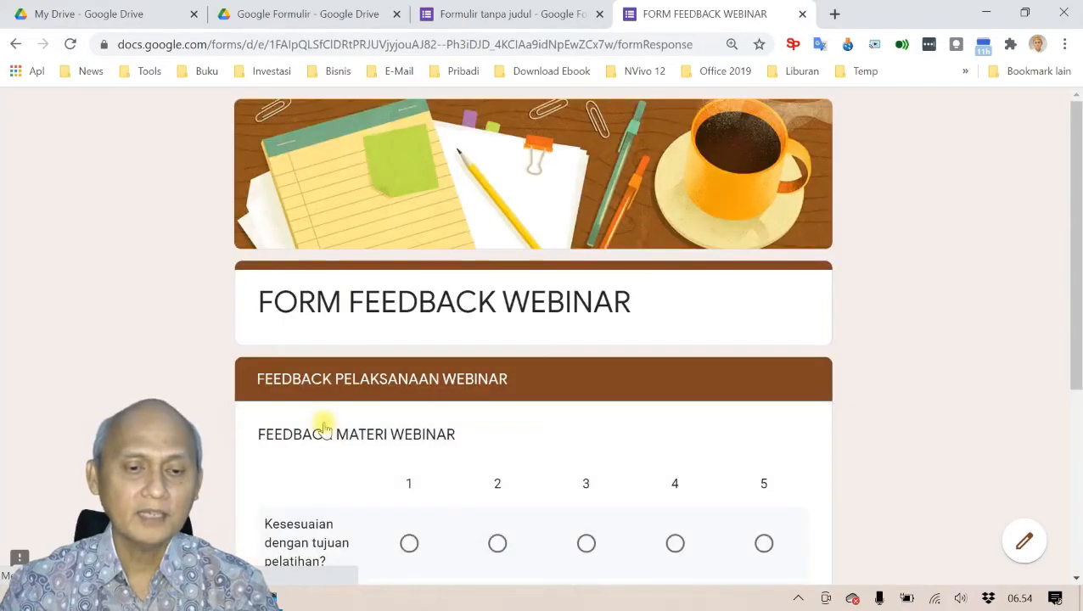
scroll(498, 373, "down", 3)
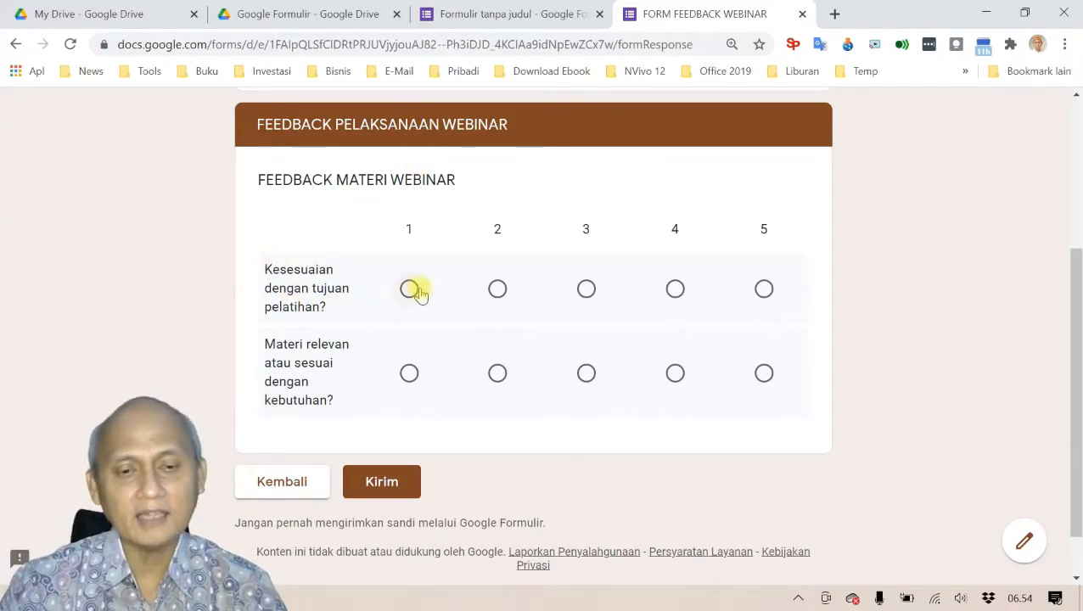
left_click(587, 293)
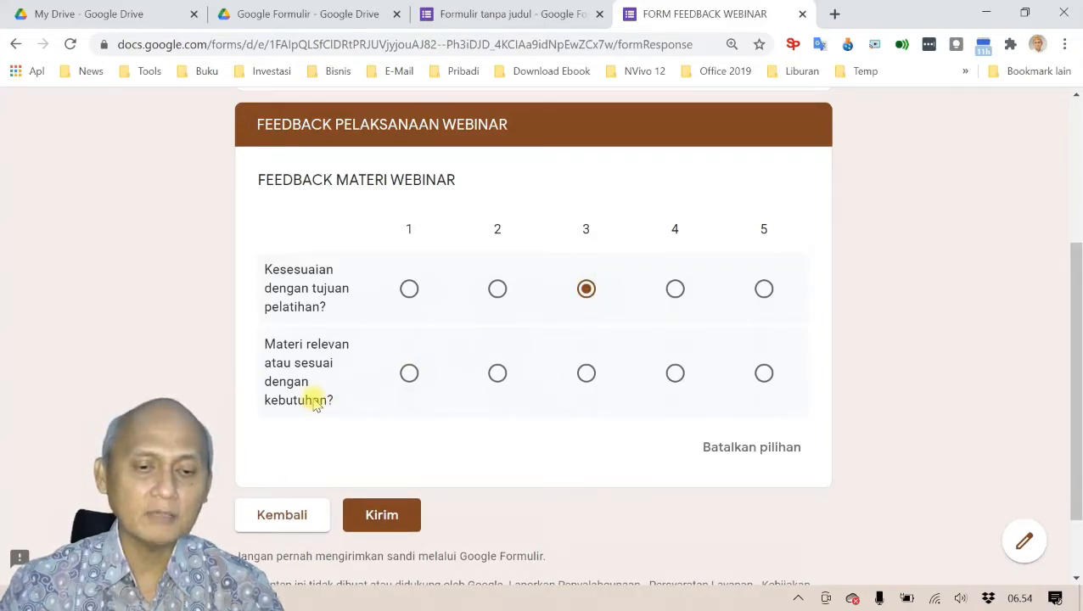
left_click(764, 374)
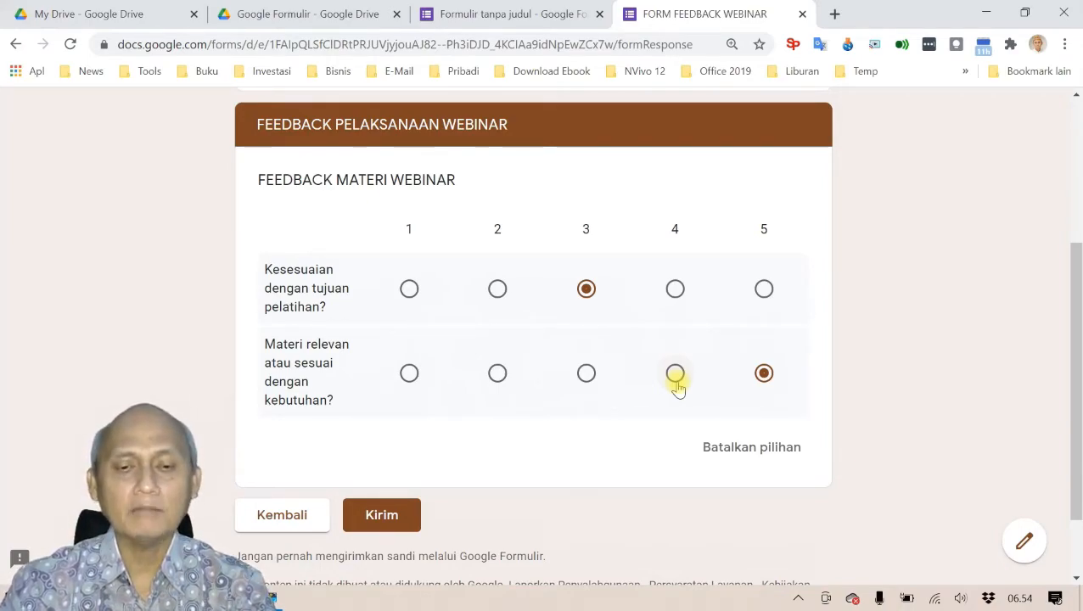
Step: Close the preview, leave the page, and return to the FEEDBACK MATERI WEBINAR grid in the editor
scroll(509, 225, "up", 3)
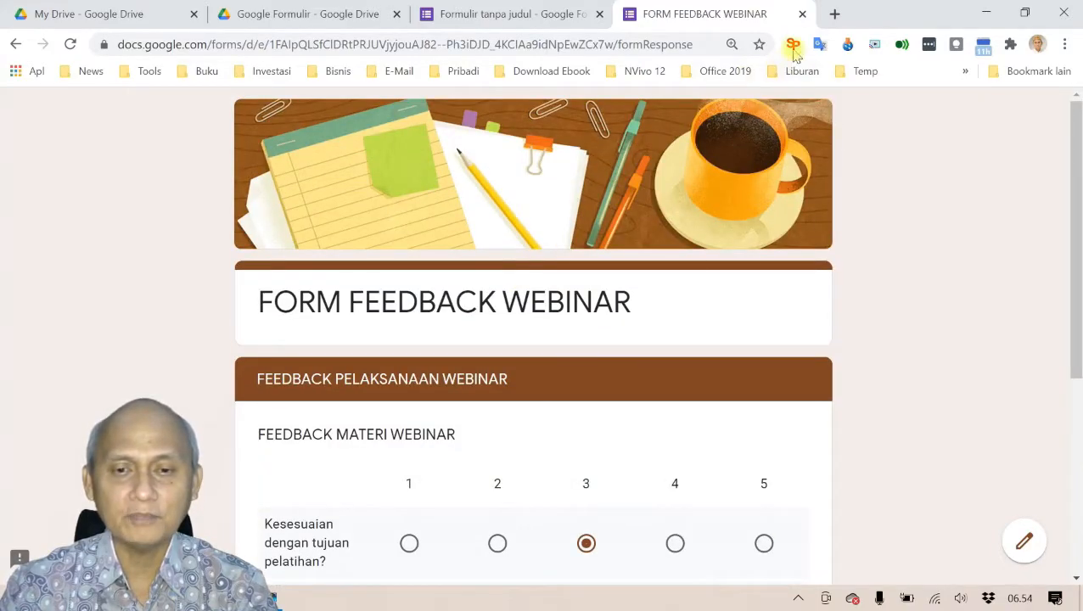
left_click(802, 14)
left_click(635, 146)
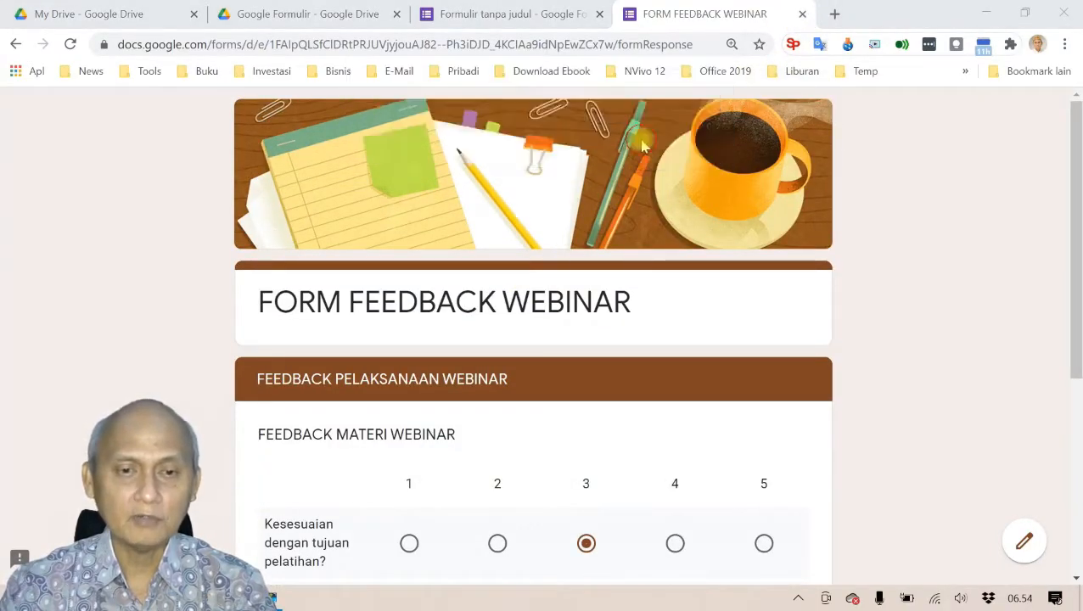
scroll(554, 287, "down", 10)
scroll(554, 289, "down", 15)
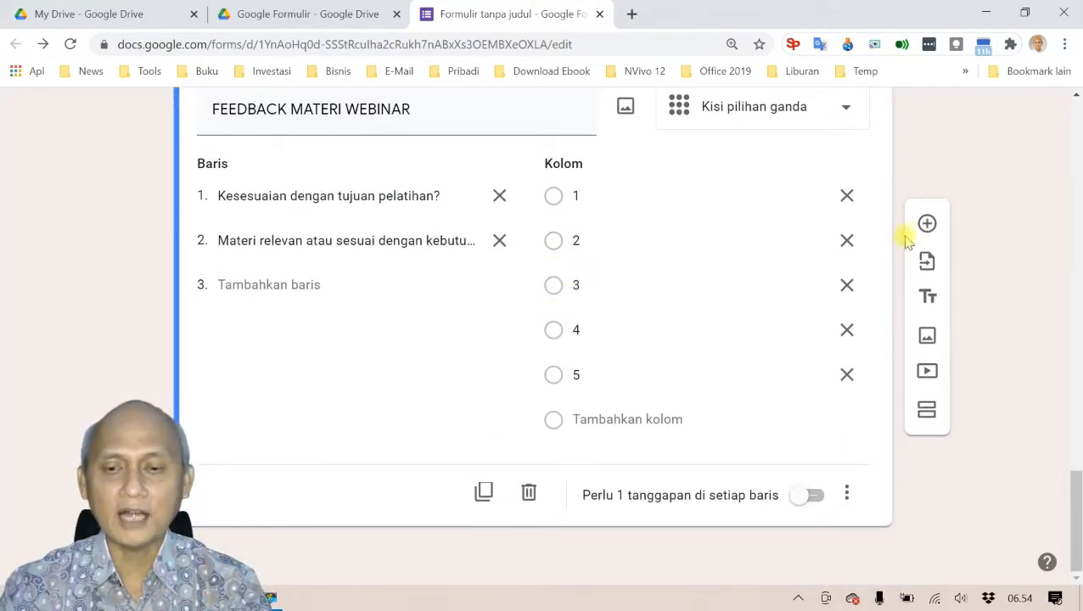
Step: Add a new blank question below the FEEDBACK MATERI WEBINAR grid
key("alt+Tab")
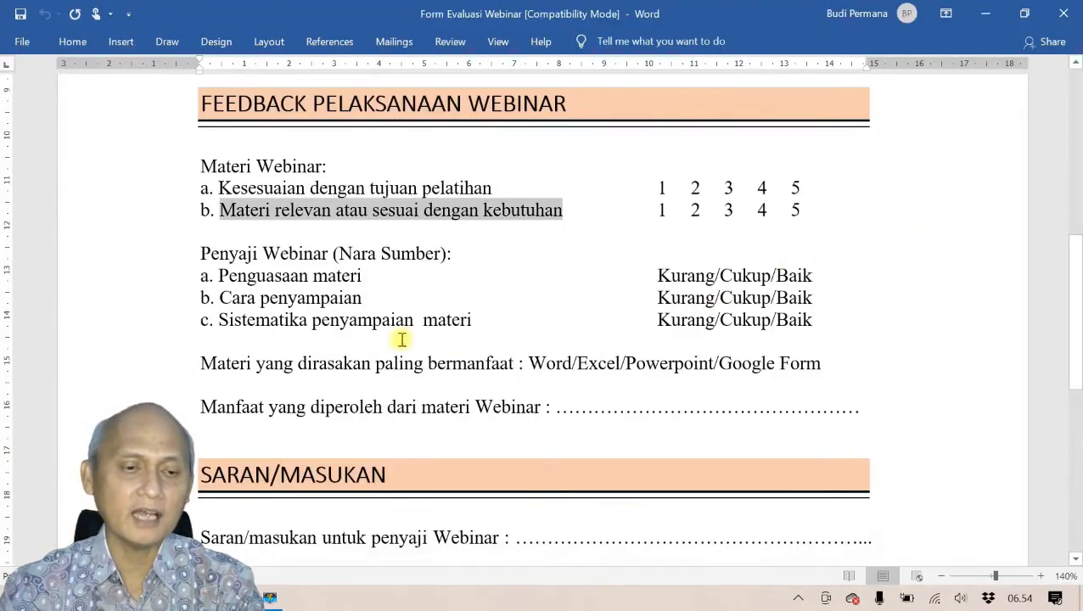
left_click(276, 297)
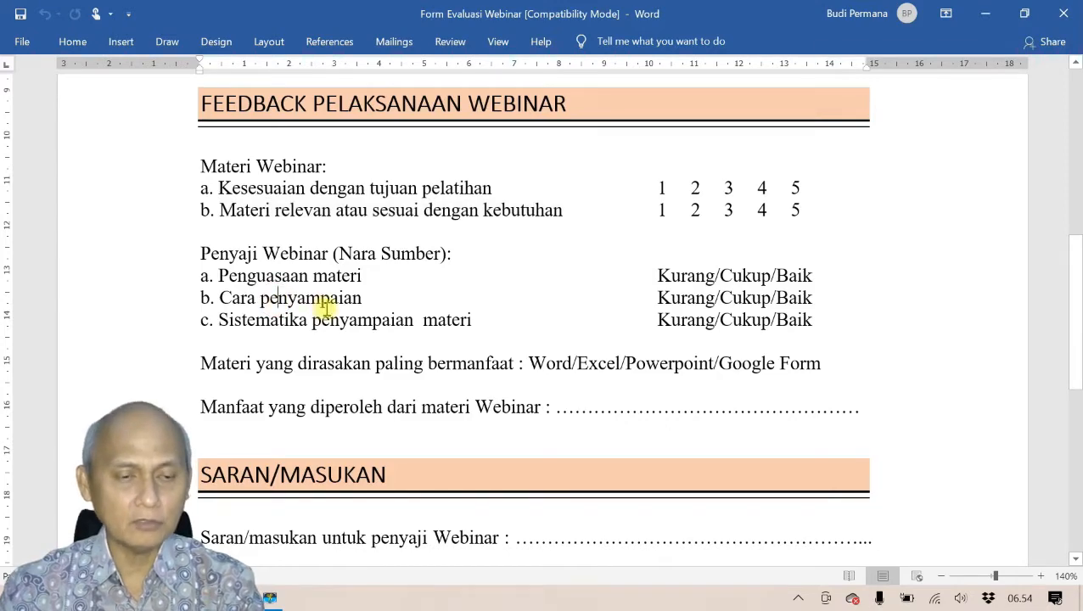
key("alt+Tab")
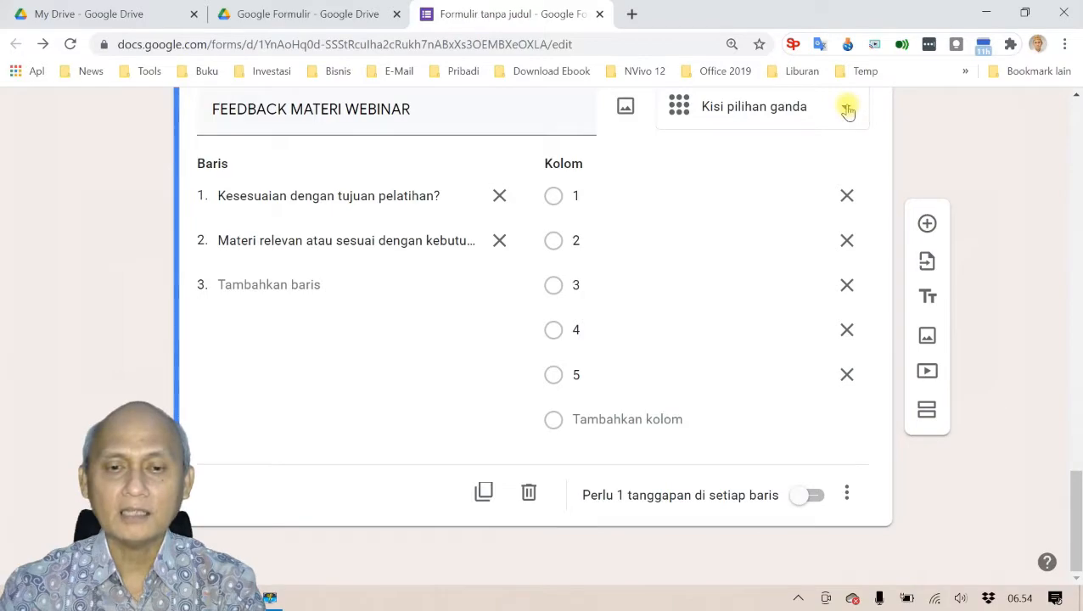
left_click(929, 223)
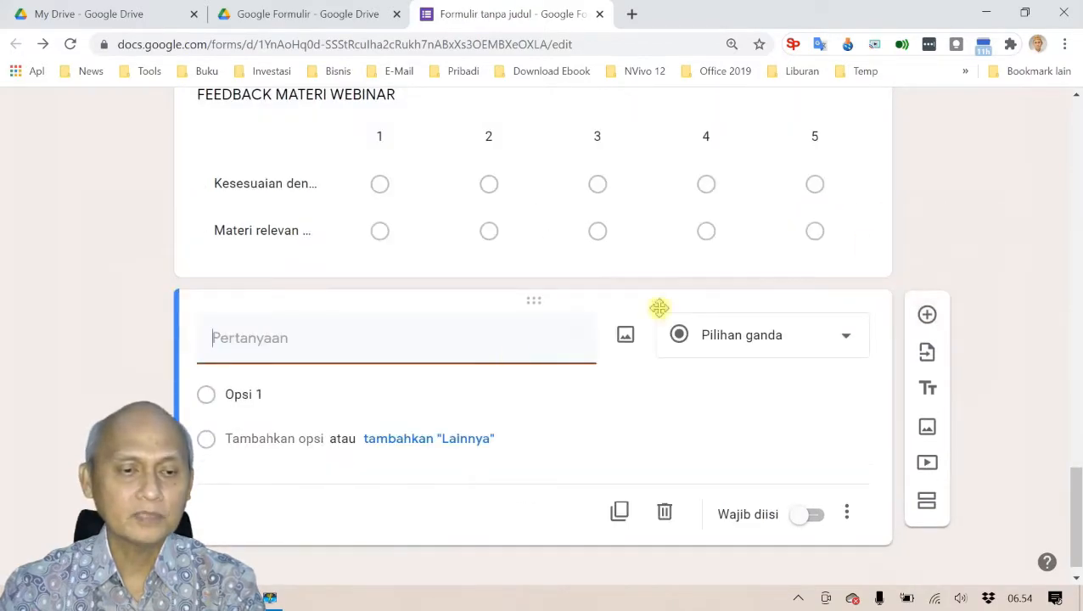
Step: Title the new question 'PENYAJI WEBINAR (NARA SUMBER)', correcting the mistyped ending
key("alt+Tab")
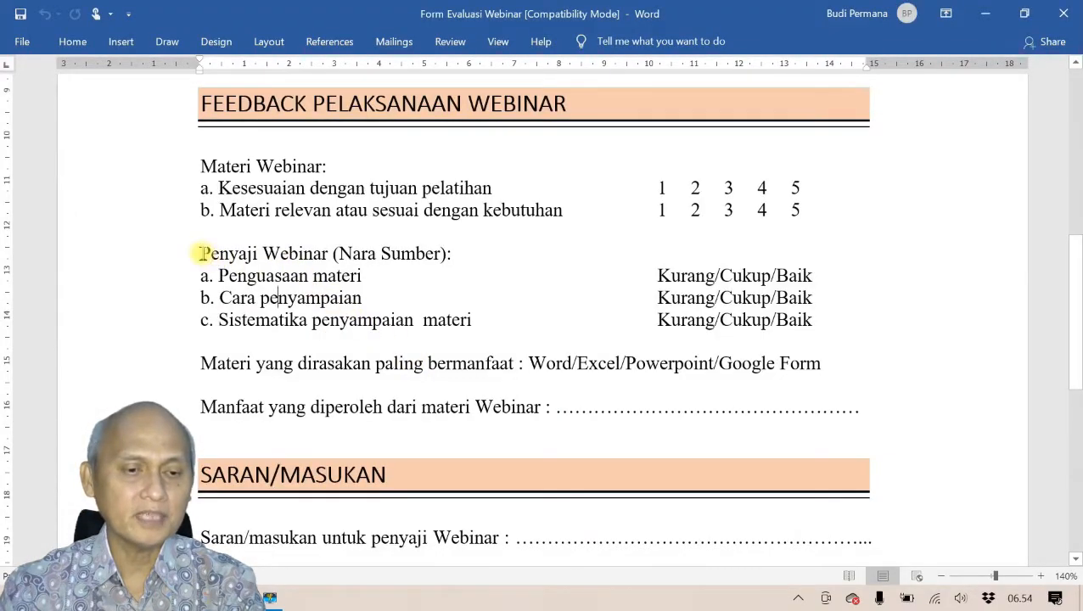
key("alt+Tab")
type("PENYAJI")
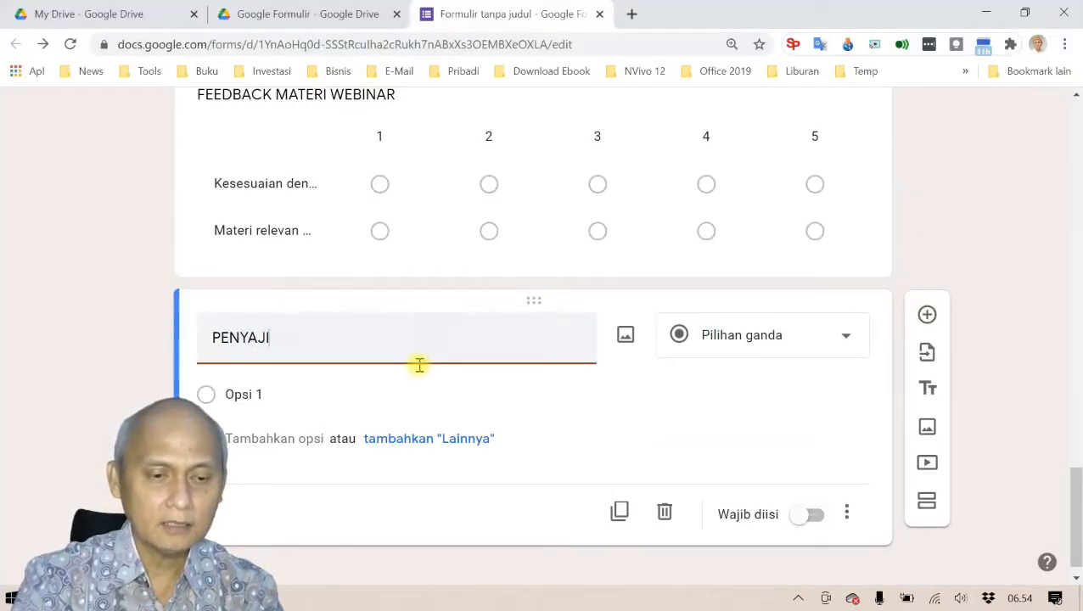
type(" WEBINA")
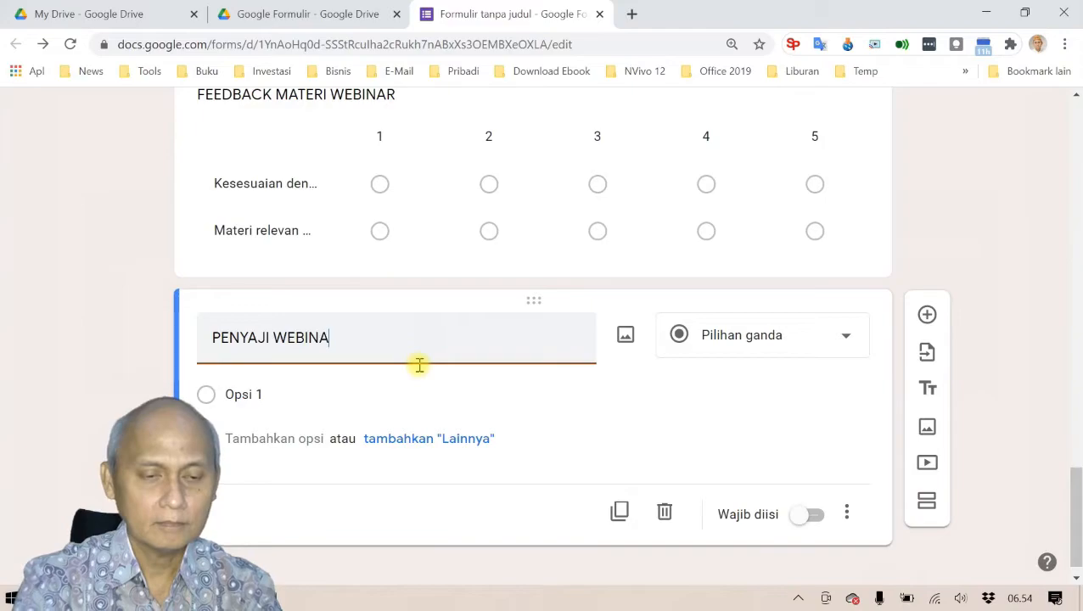
type("R (NARA S")
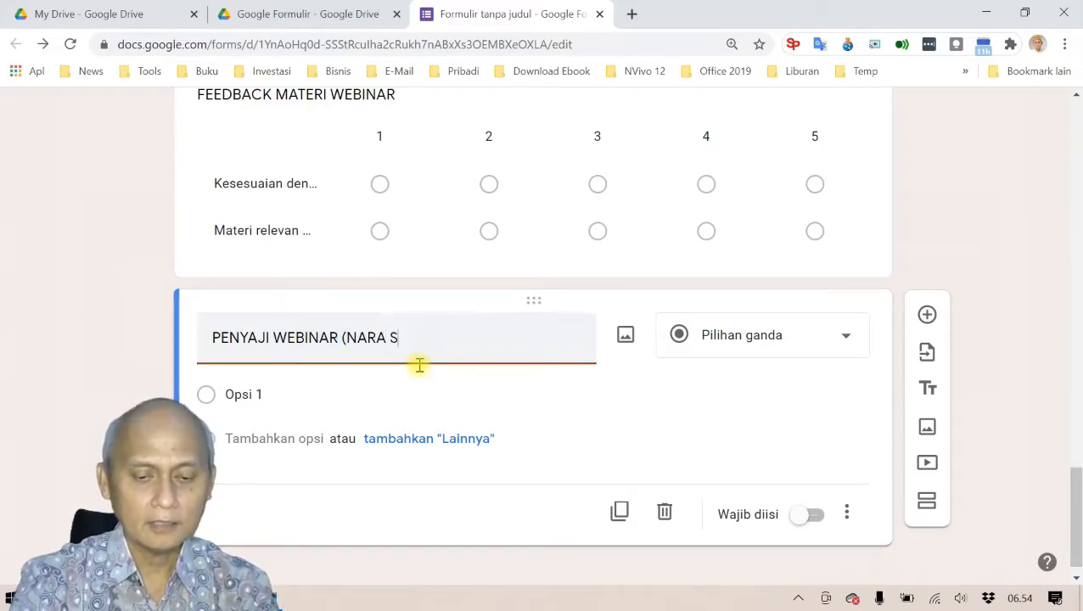
type("U,BER")
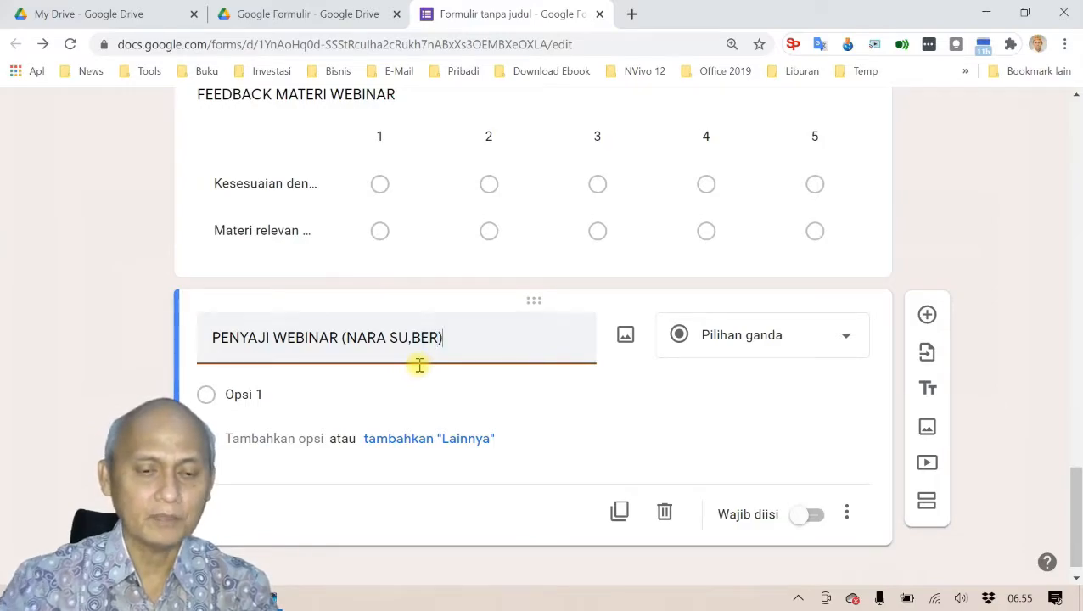
key("BackSpace")
key("BackSpace")
type("MBER")
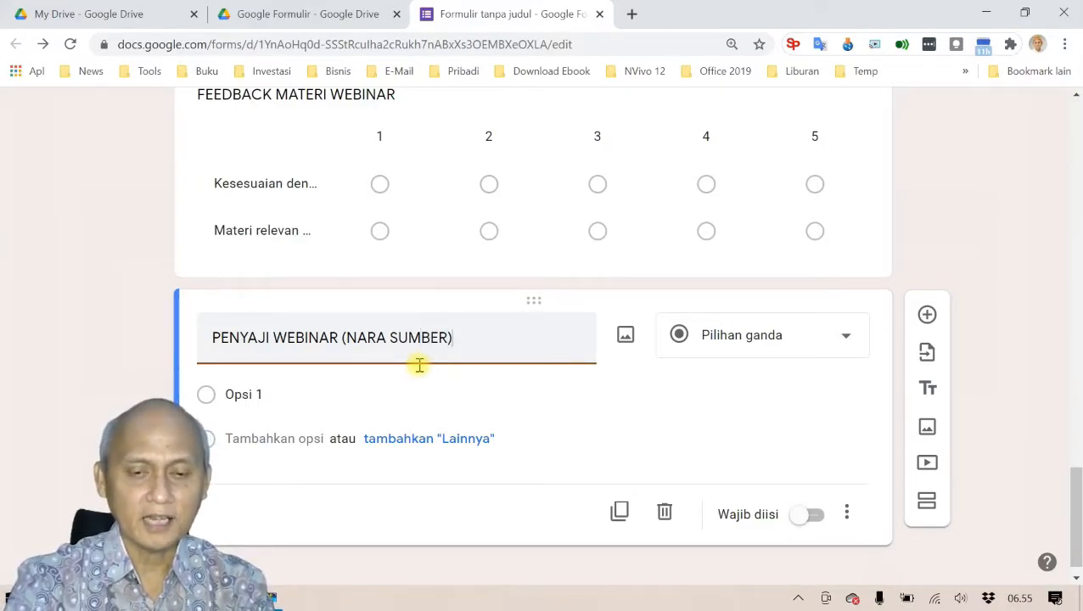
left_click(846, 343)
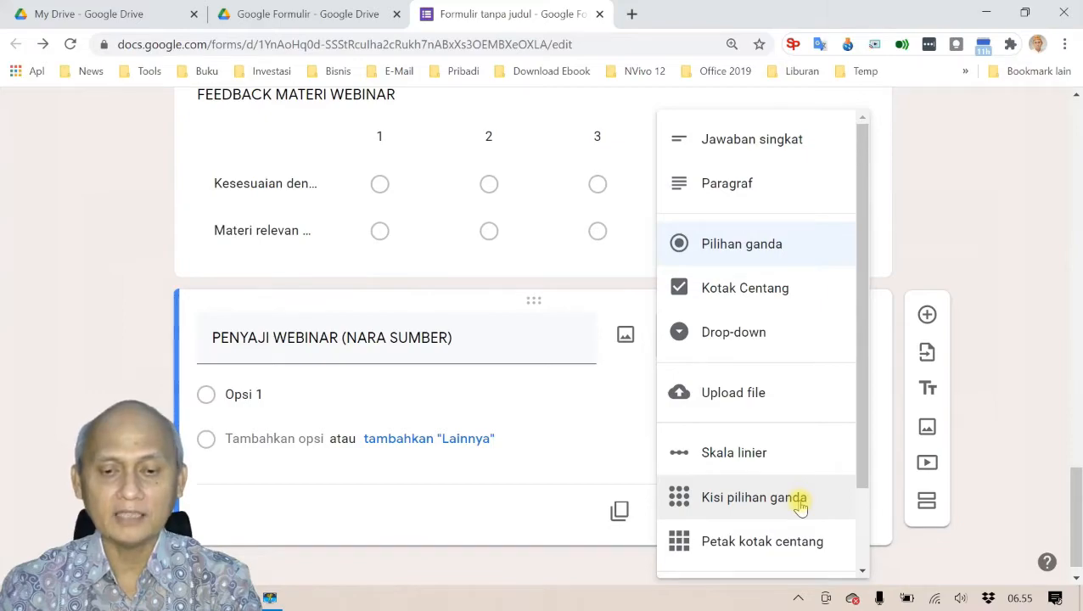
Step: Make the presenter question a multiple-choice grid and paste 'Penguasaan materi' from Word into row 1
left_click(801, 506)
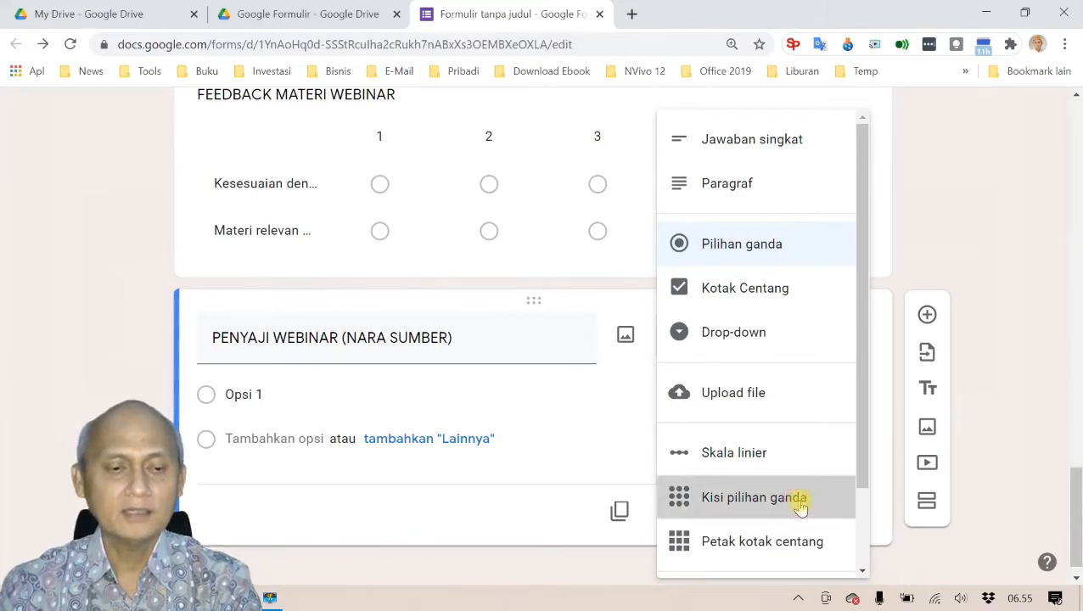
left_click(293, 425)
key("alt+Tab")
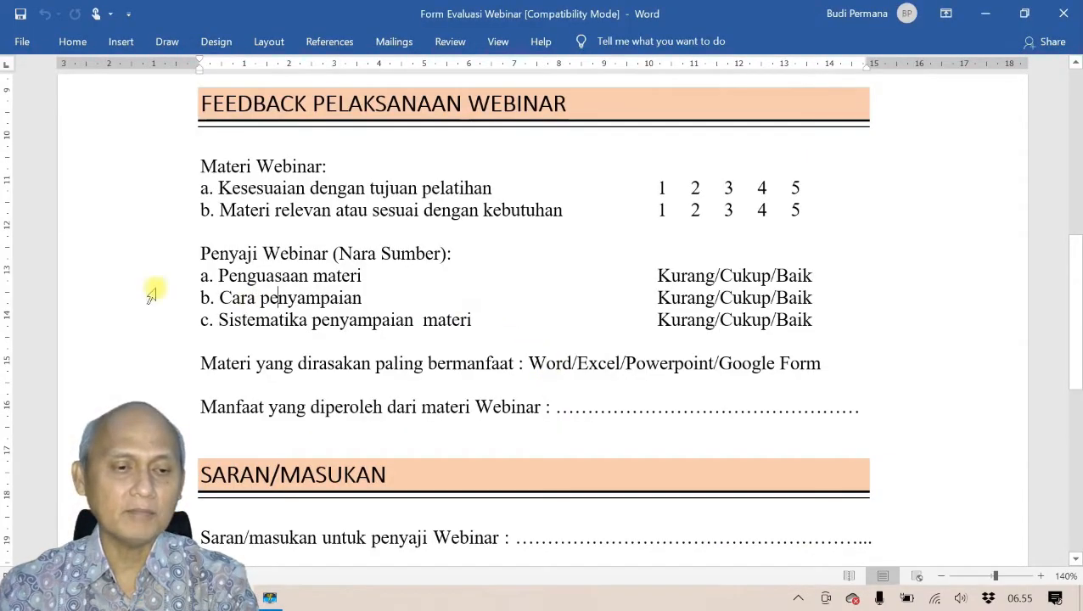
left_click_drag(216, 276, 347, 281)
key("ctrl+c")
key("alt+Tab")
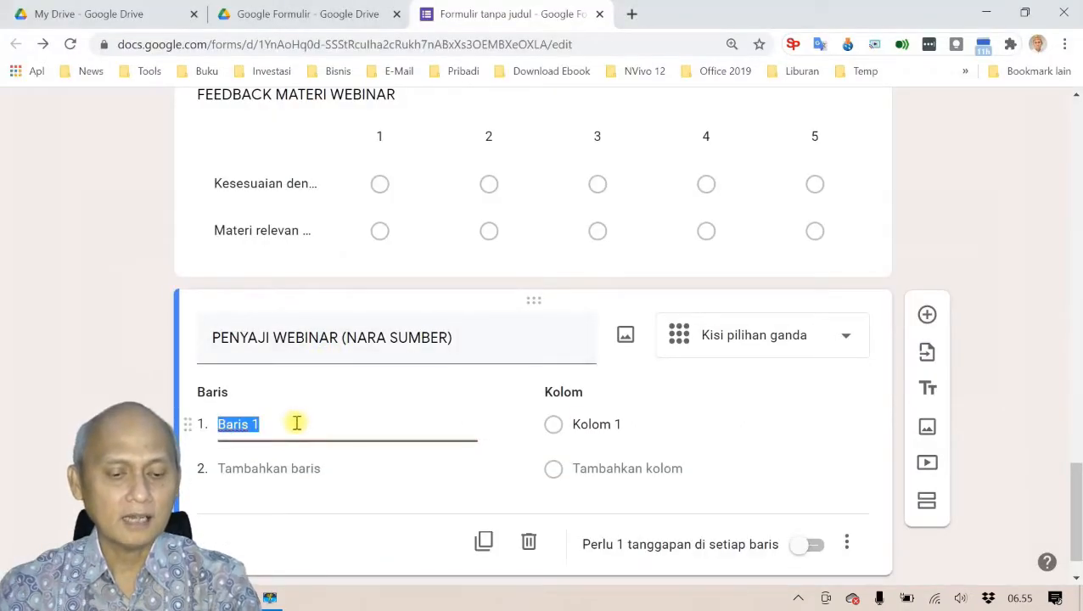
key("ctrl+v")
Step: Complete the first row label as 'Penguasaan materi Nara Sumber'
type("nARA")
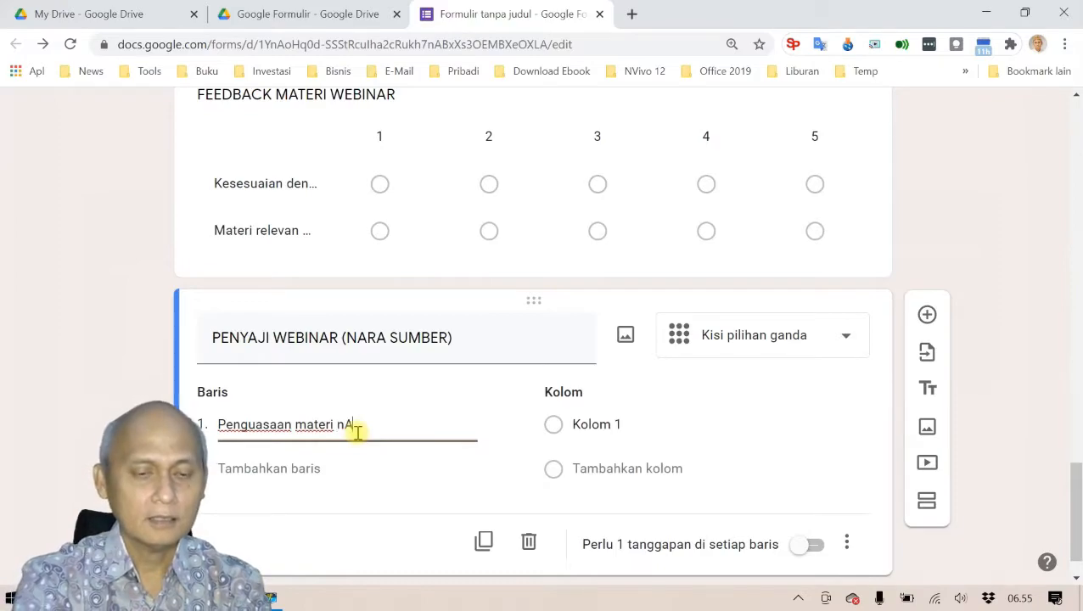
key("BackSpace")
key("BackSpace")
type("N")
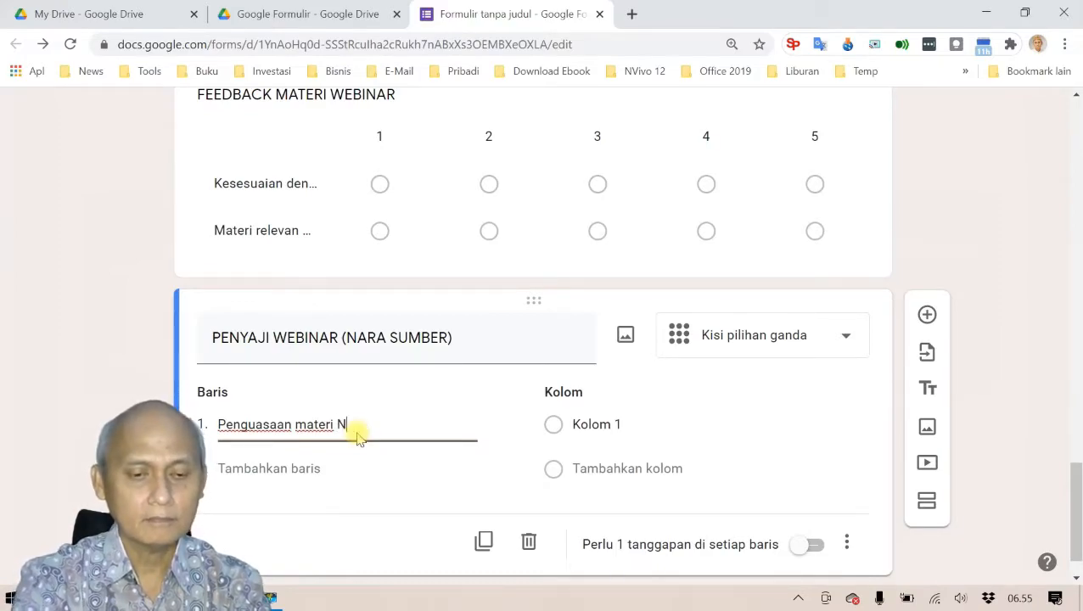
type("ara Sumber")
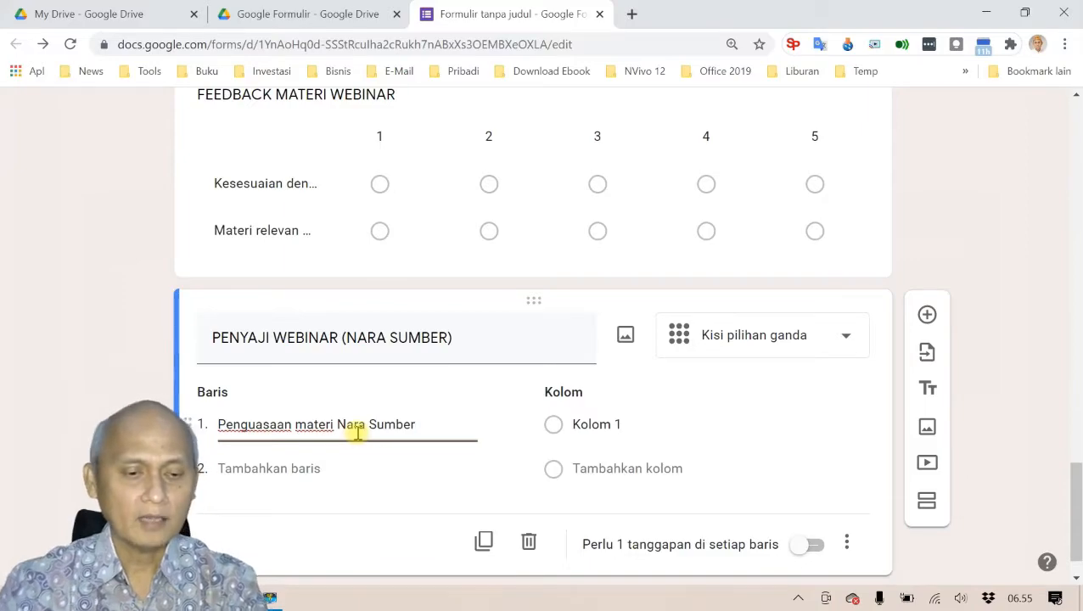
left_click(338, 472)
key("alt+Tab")
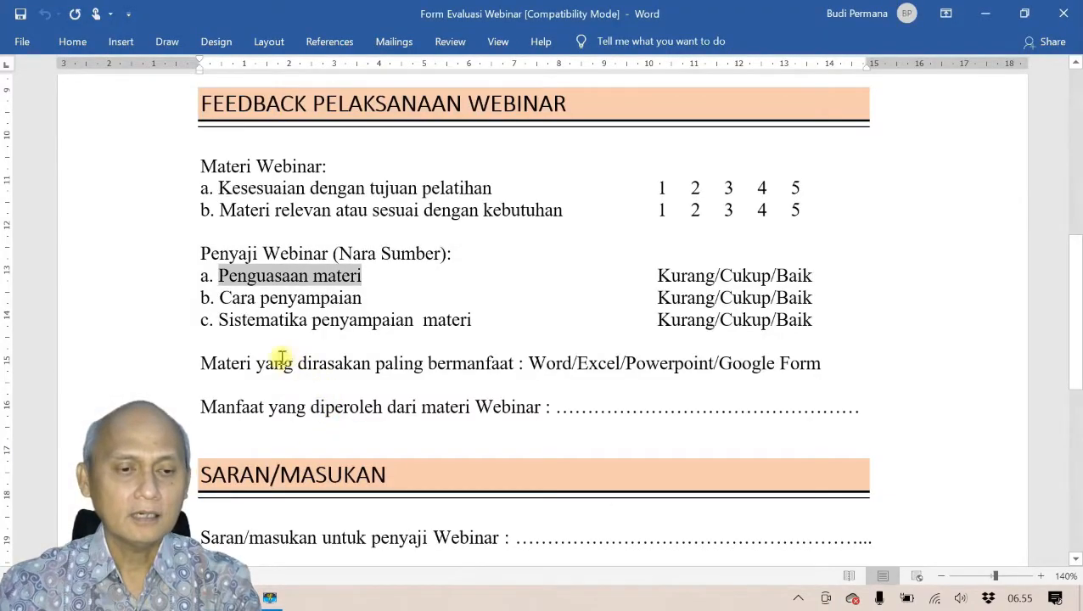
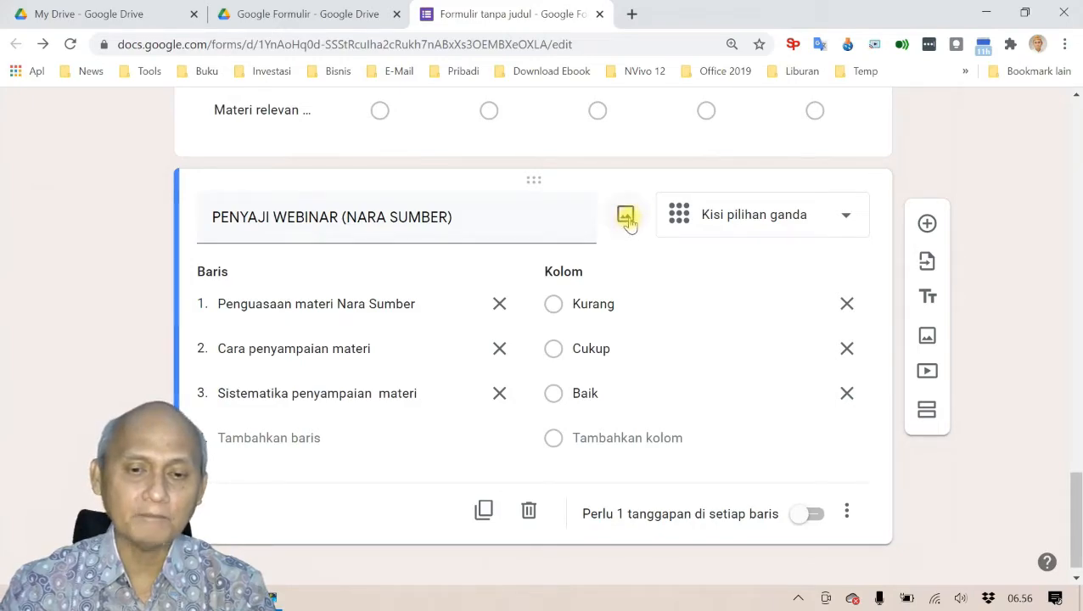
Step: Open the insert-image dialog for the PENYAJI WEBINAR (NARA SUMBER) grid question
left_click(627, 219)
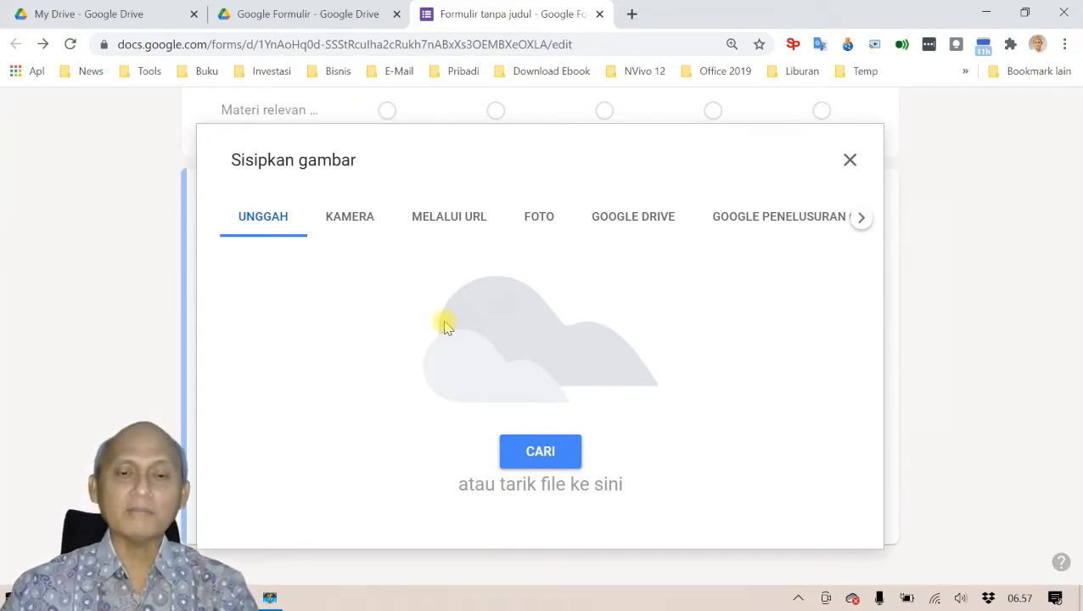
Step: Upload the pngwing.com (3) teacher cartoon from the Google Form folder into the question
left_click(541, 453)
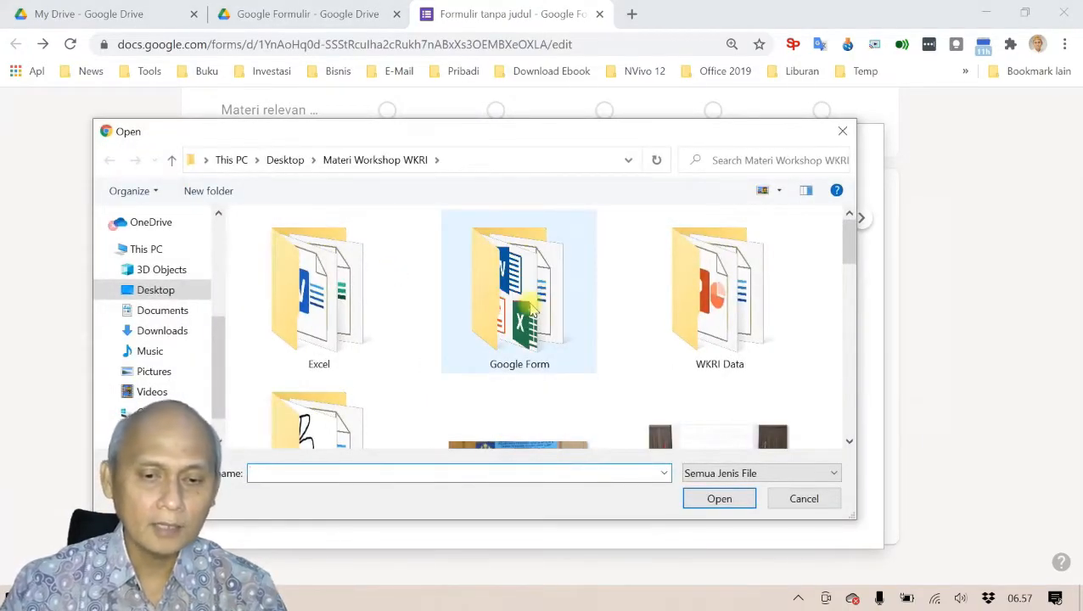
double_click(696, 340)
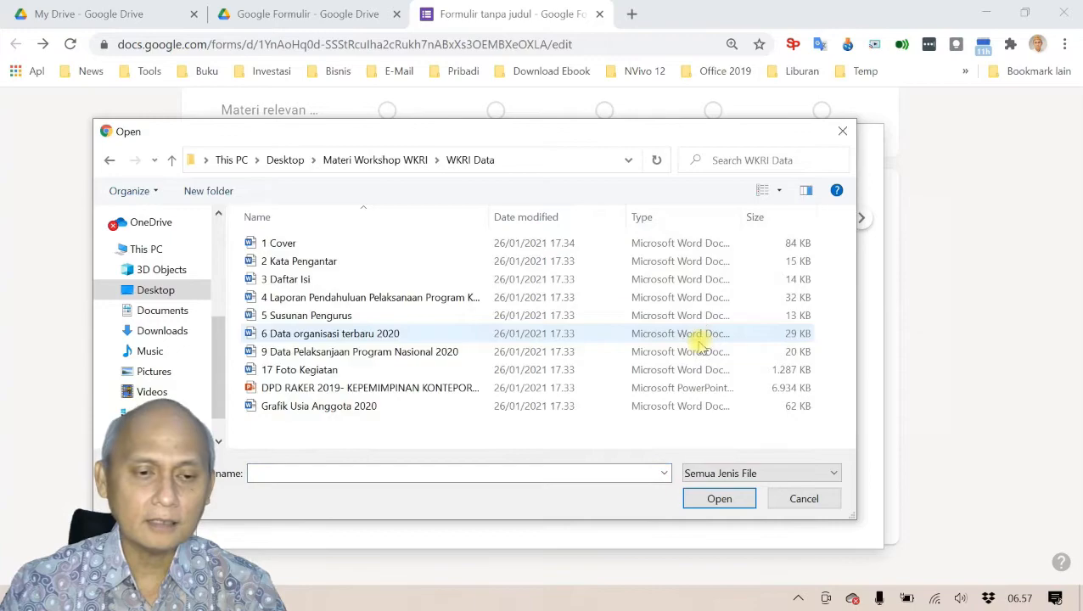
left_click(173, 160)
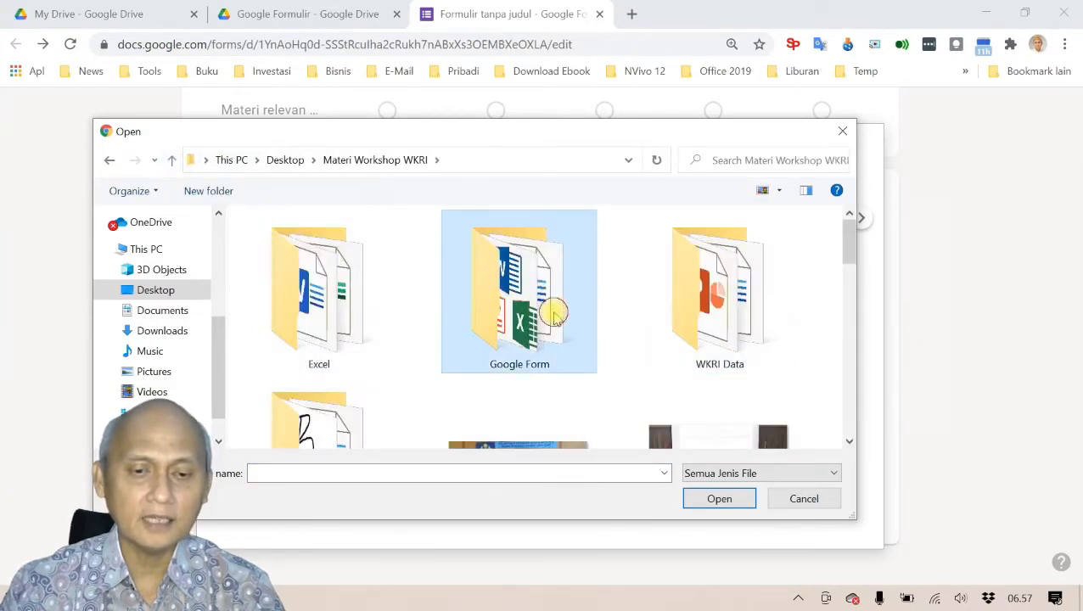
double_click(552, 312)
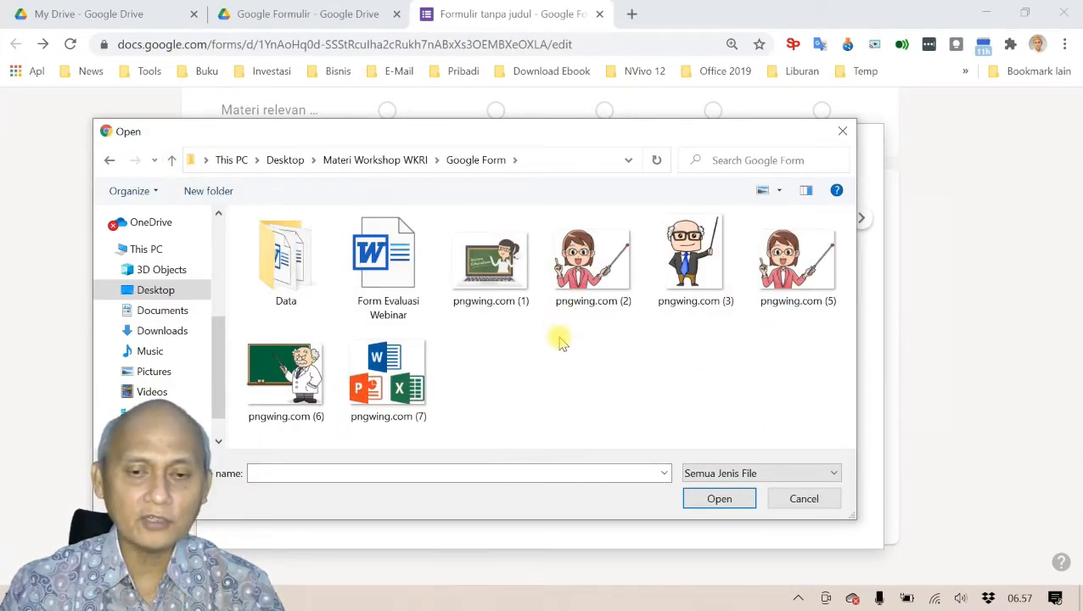
left_click(684, 272)
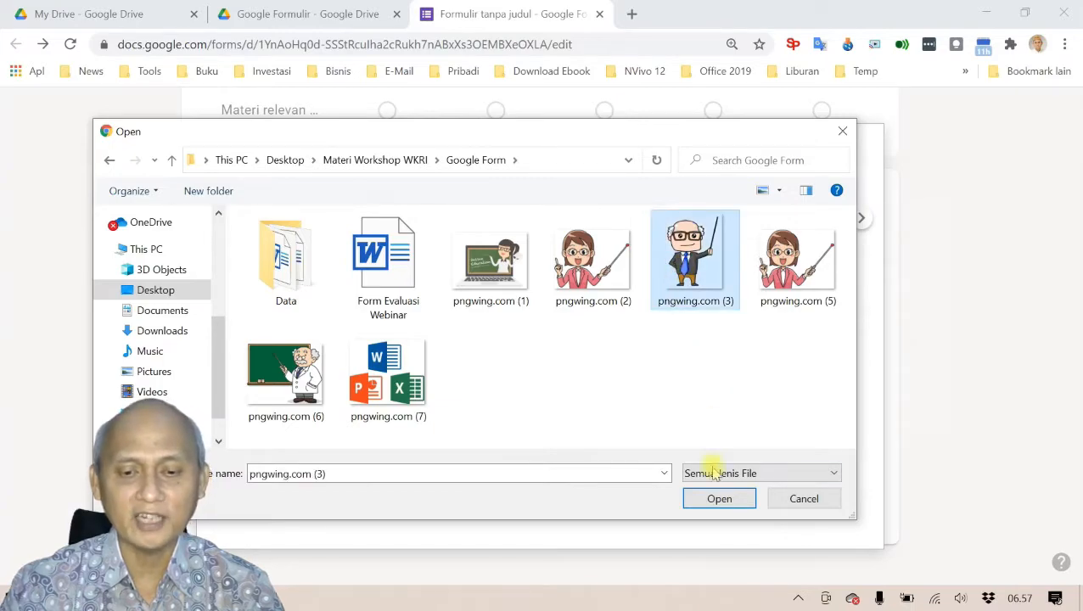
left_click(718, 499)
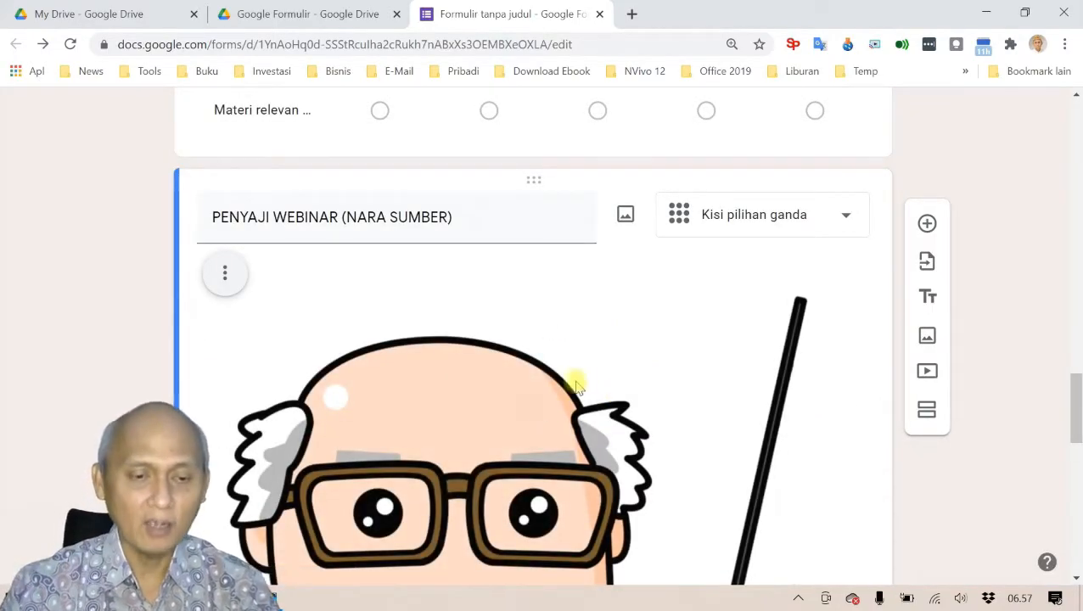
Step: Shrink the inserted cartoon picture to a smaller size
scroll(586, 376, "down", 7)
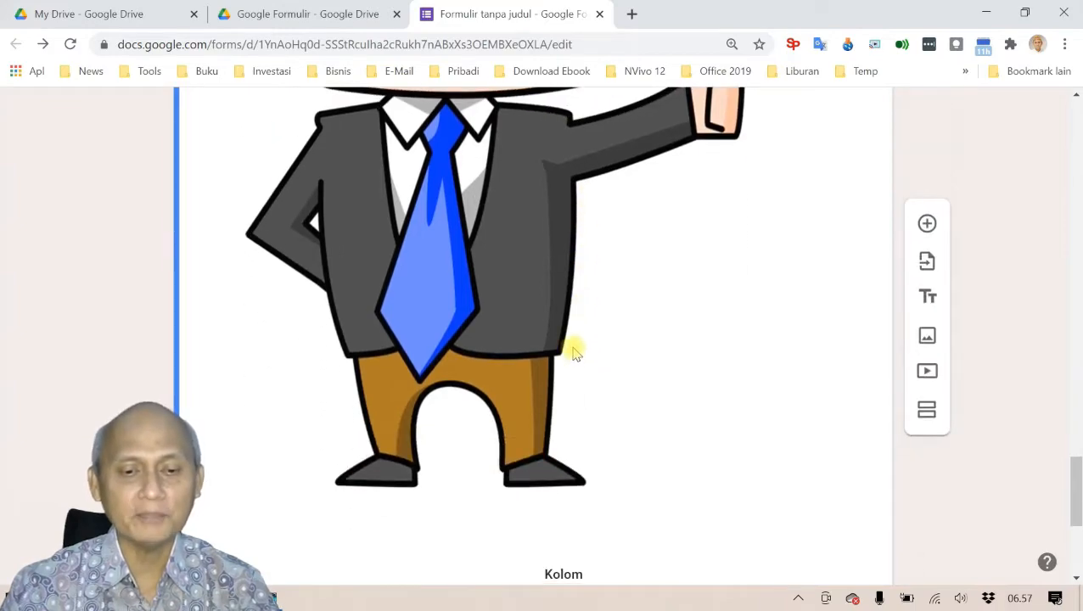
scroll(572, 351, "down", 1)
left_click(505, 261)
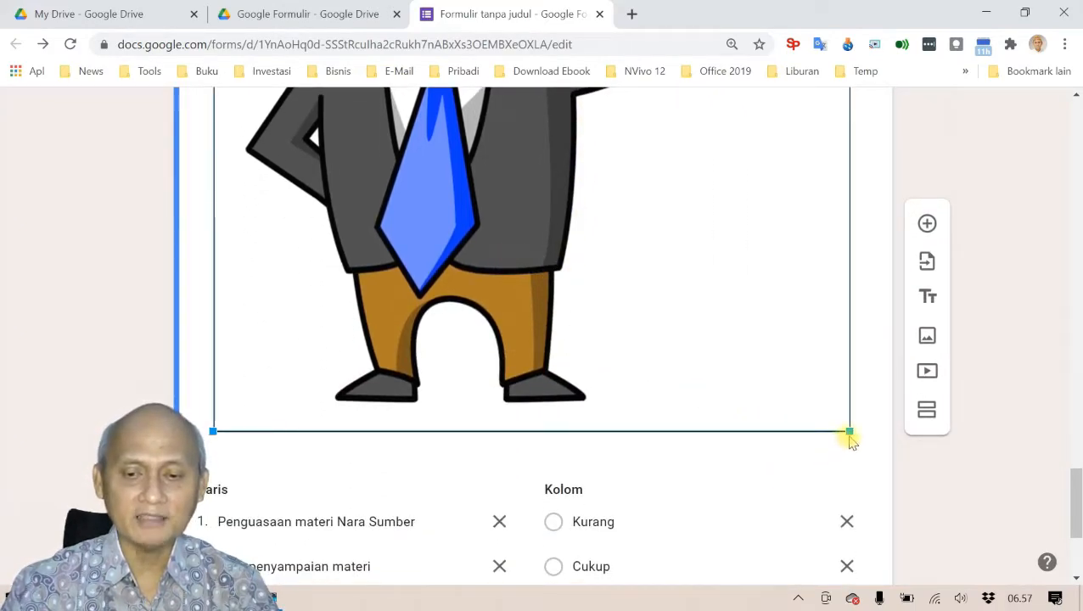
left_click_drag(847, 433, 476, 172)
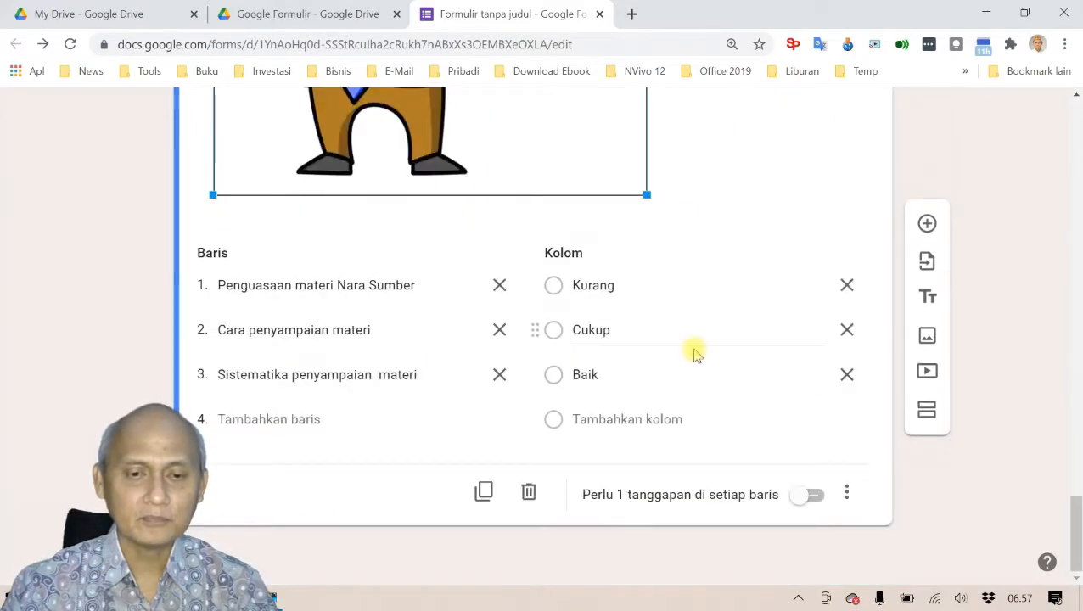
scroll(689, 355, "up", 3)
left_click_drag(647, 447, 482, 235)
scroll(485, 493, "up", 2)
left_click_drag(486, 491, 395, 368)
scroll(467, 384, "up", 2)
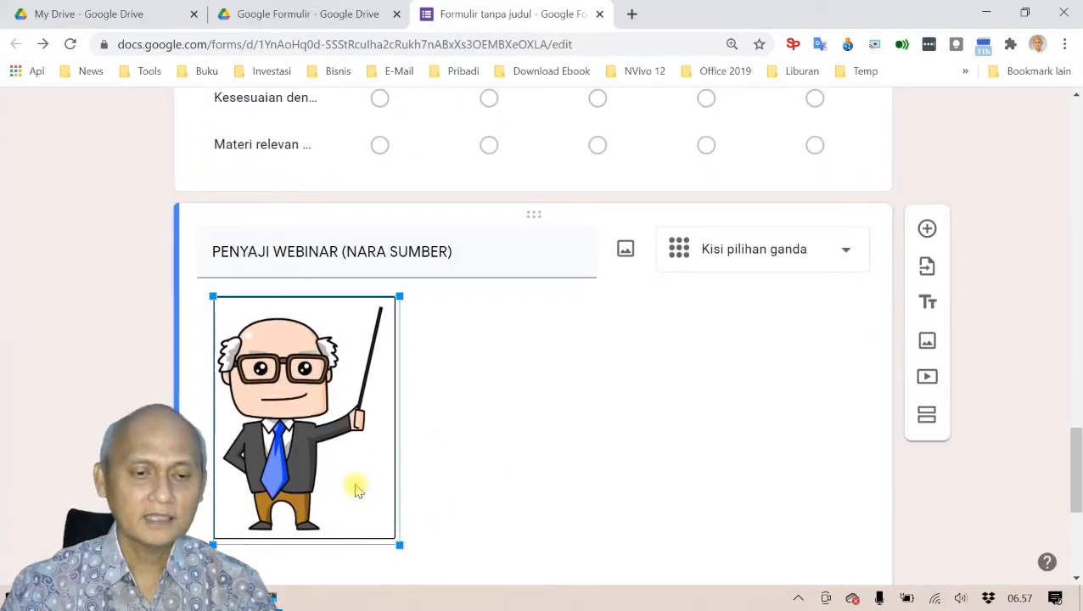
Step: Centre-align the cartoon picture within the question, settling on Rata tengah after trying Rata kanan
left_click(493, 371)
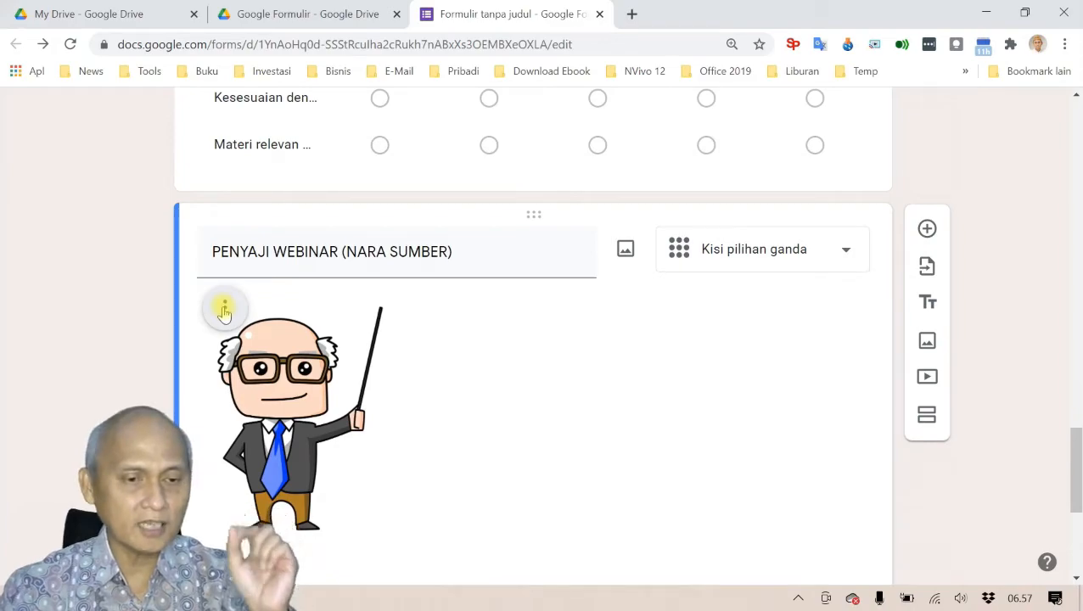
left_click(224, 309)
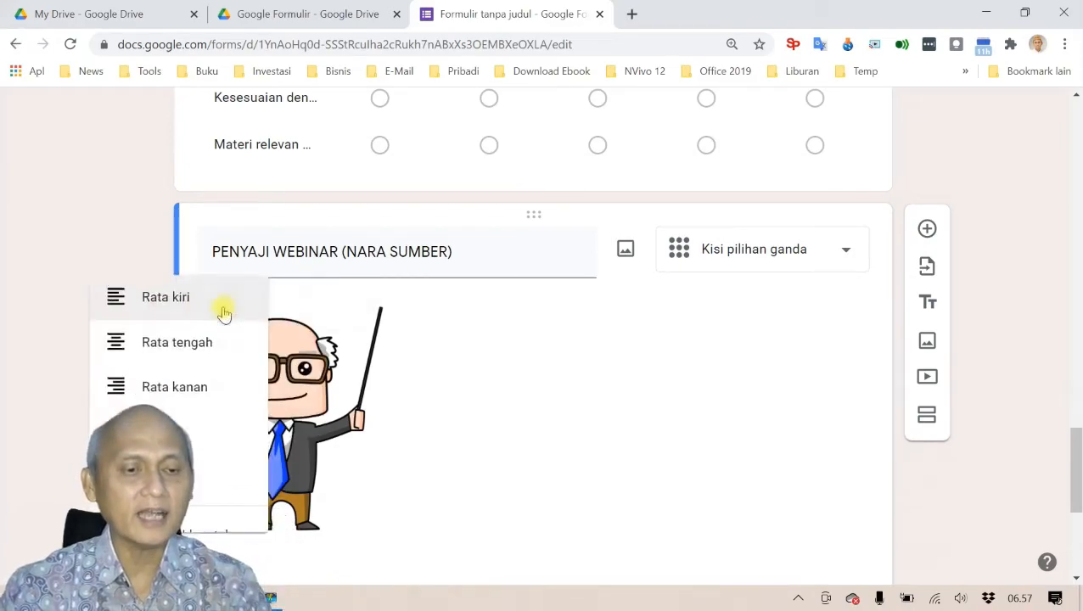
left_click(173, 349)
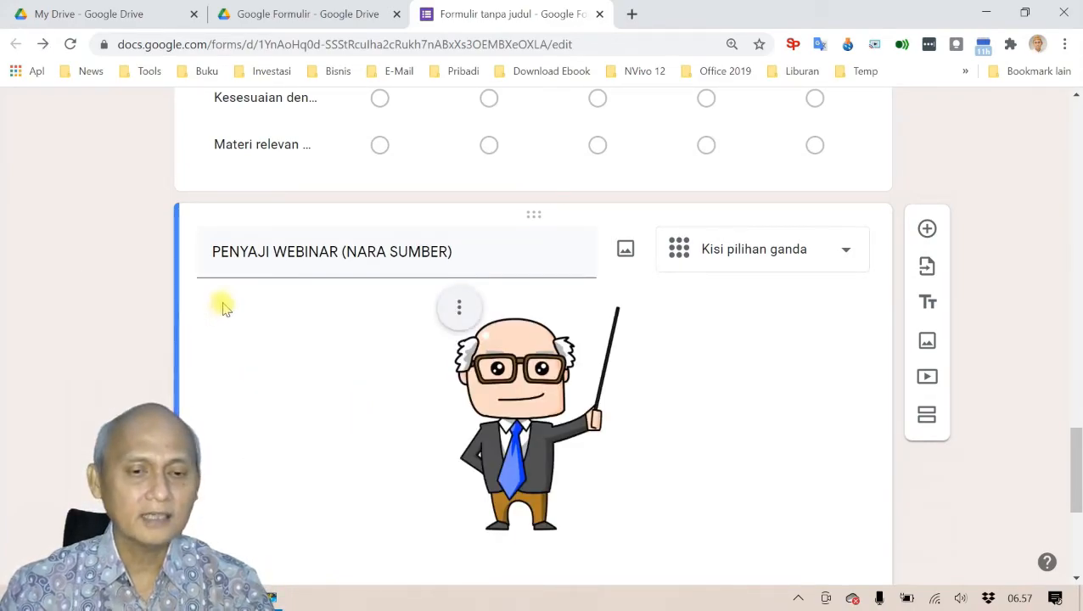
left_click(458, 312)
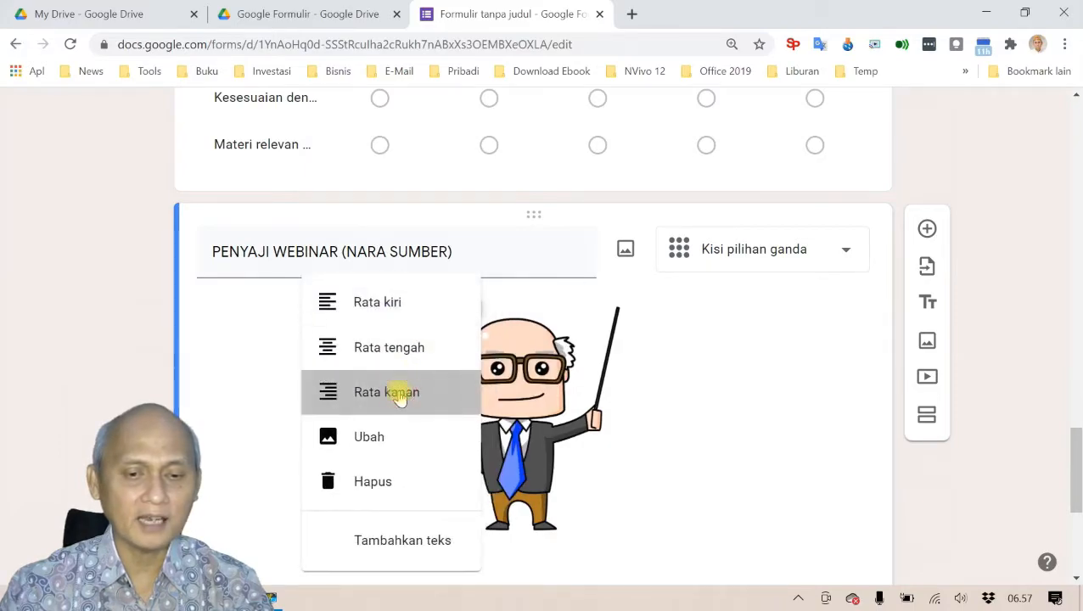
left_click(399, 391)
left_click(694, 307)
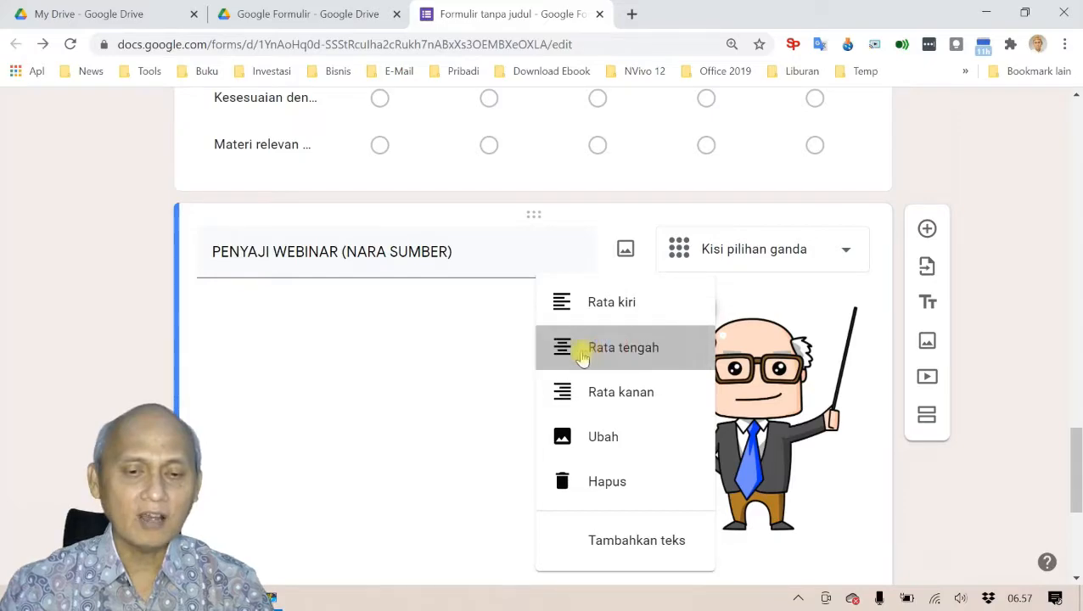
left_click(611, 350)
left_click(457, 307)
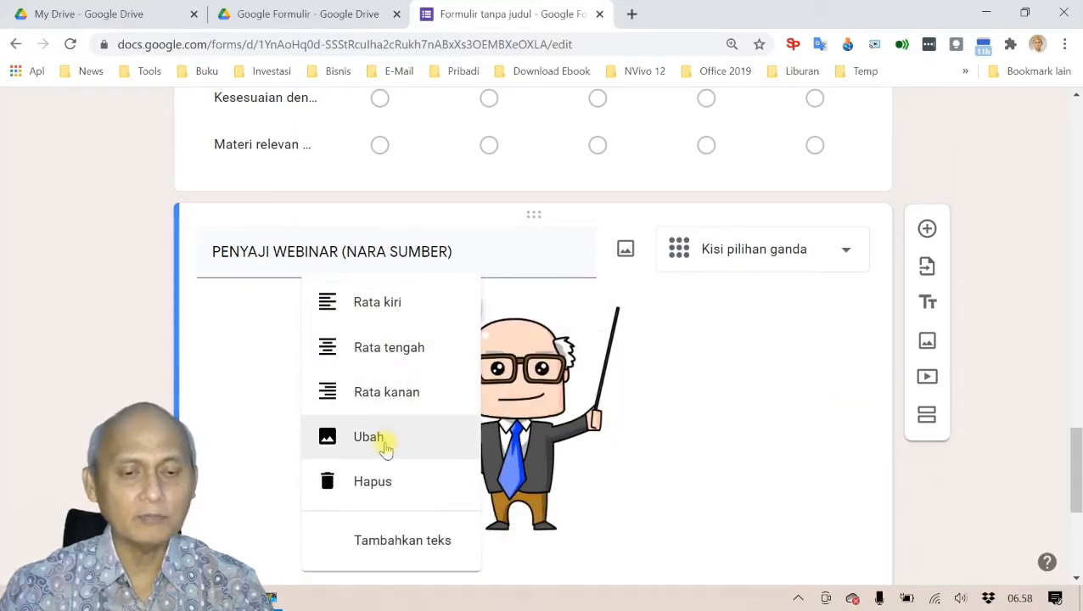
left_click(775, 443)
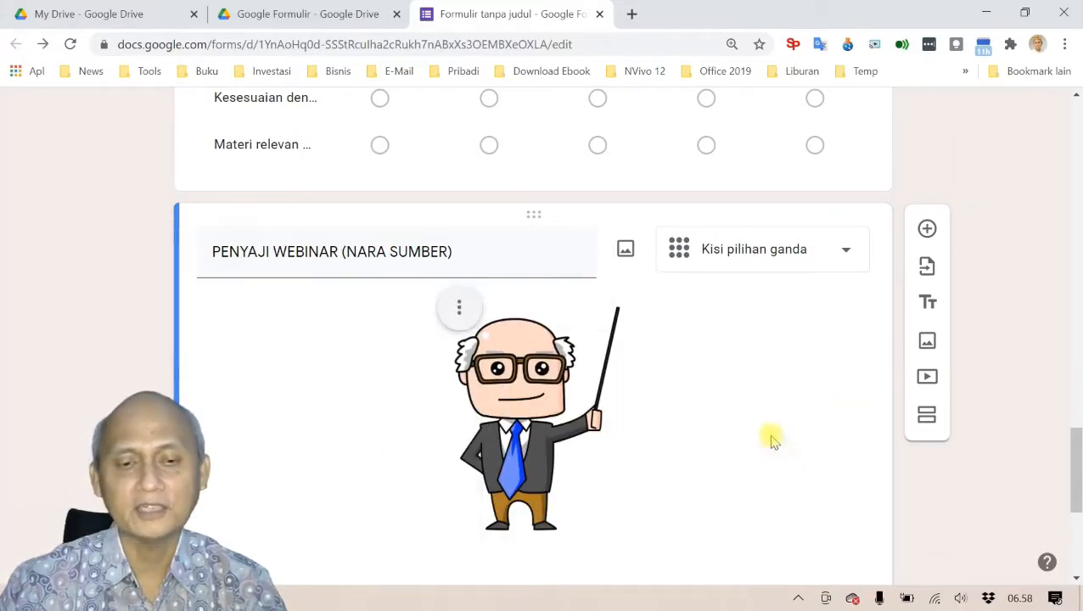
scroll(737, 333, "up", 8)
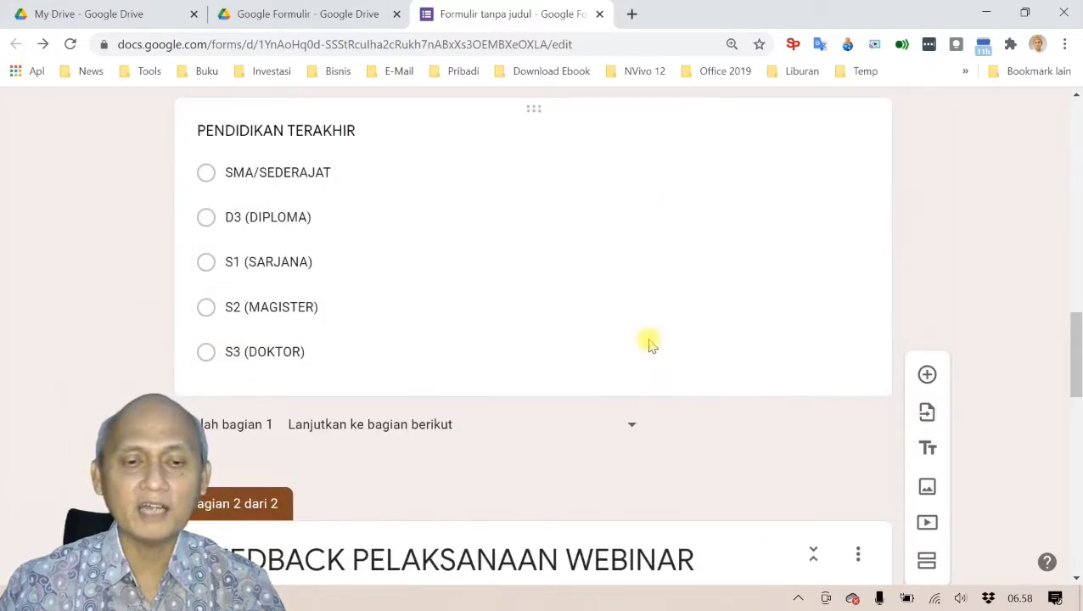
scroll(648, 344, "up", 10)
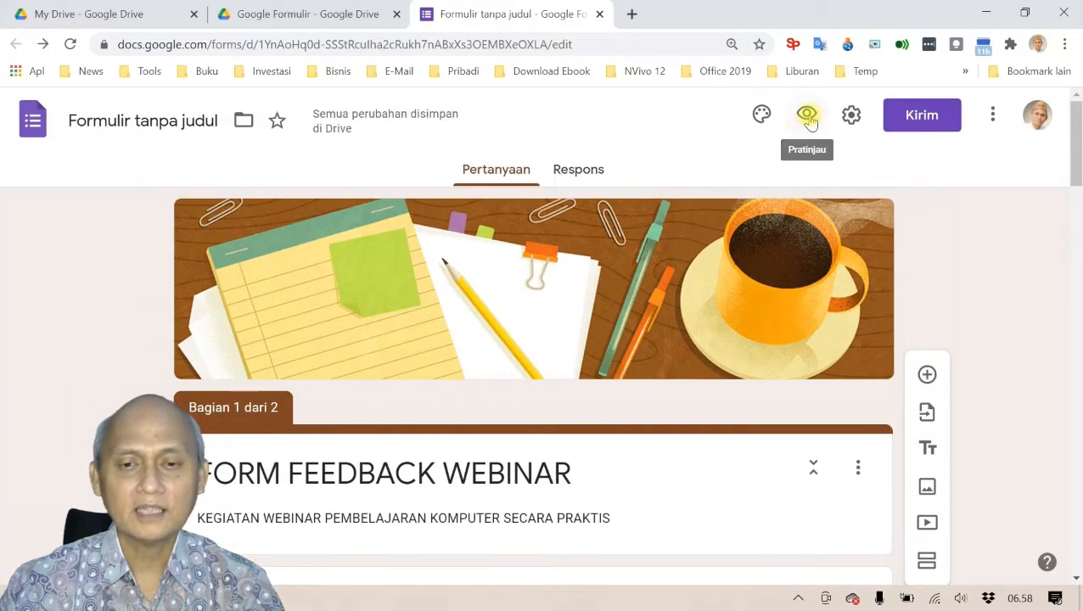
left_click(806, 114)
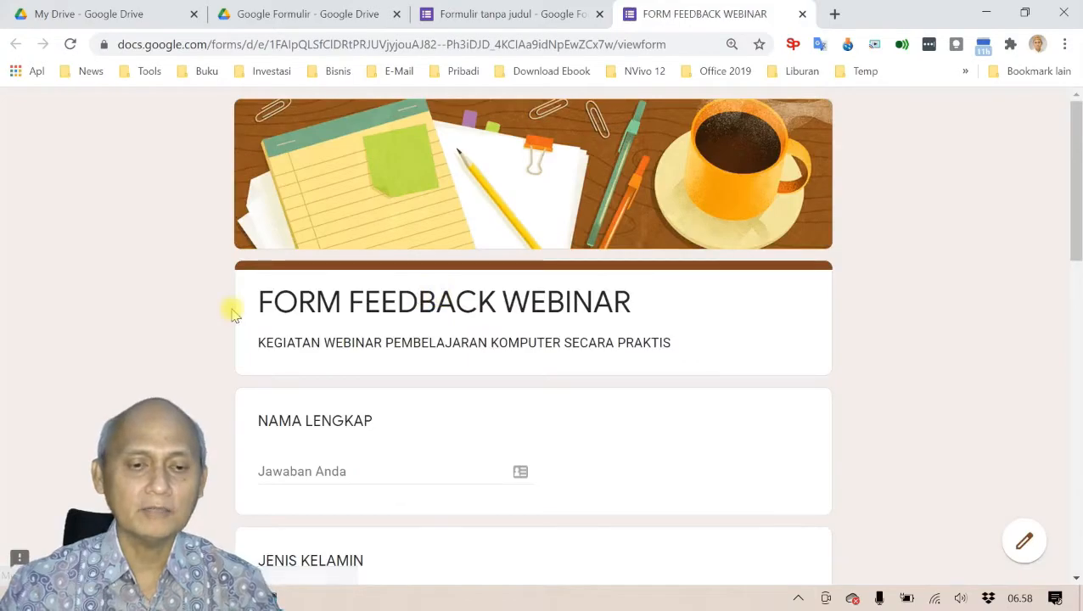
scroll(232, 310, "down", 10)
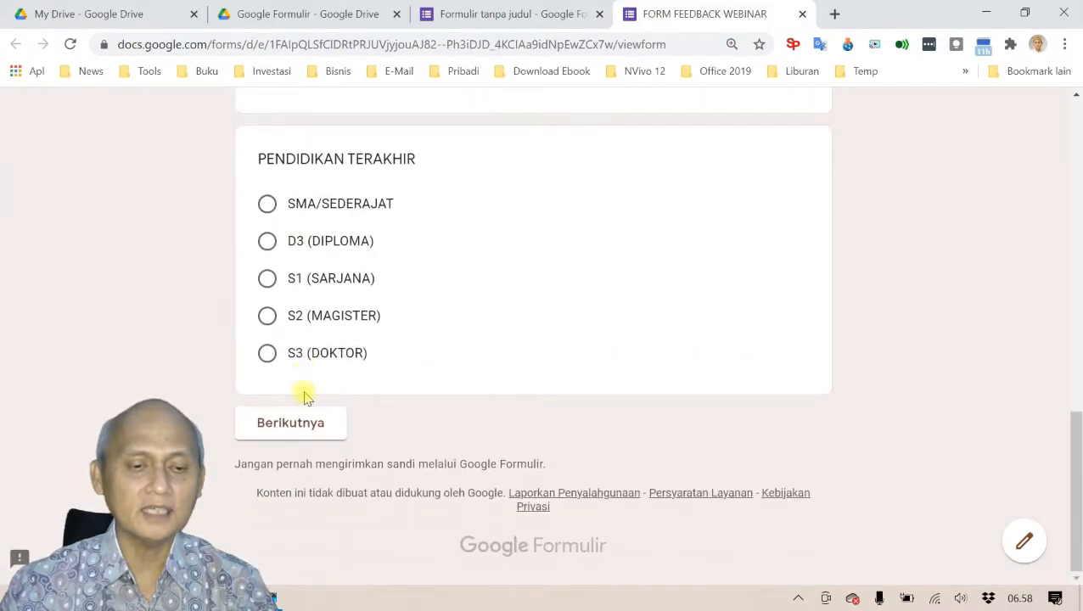
left_click(310, 423)
scroll(404, 399, "down", 8)
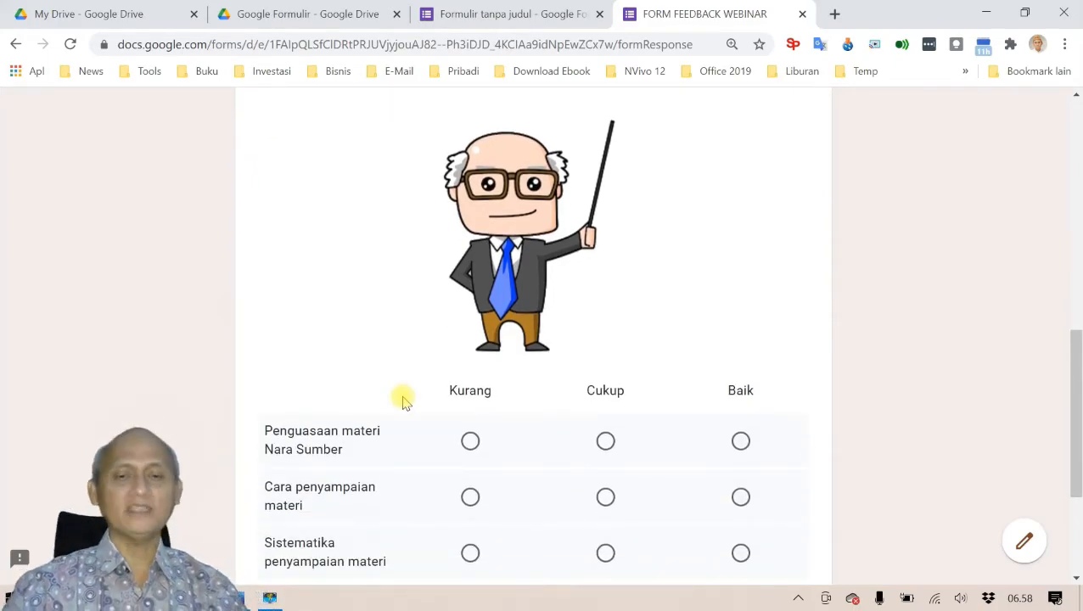
scroll(403, 399, "down", 3)
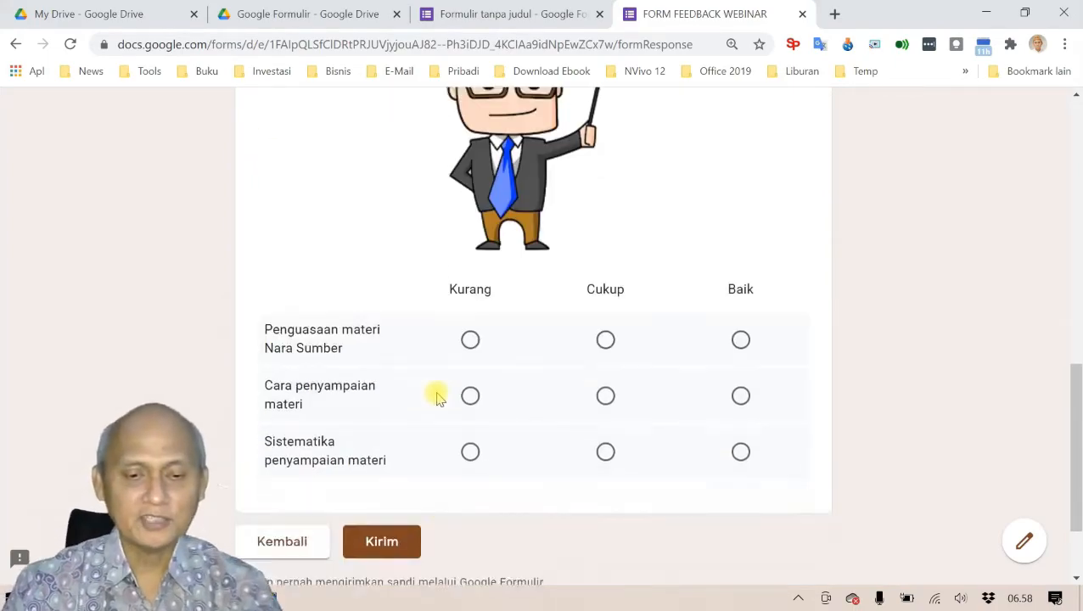
scroll(437, 405, "up", 4)
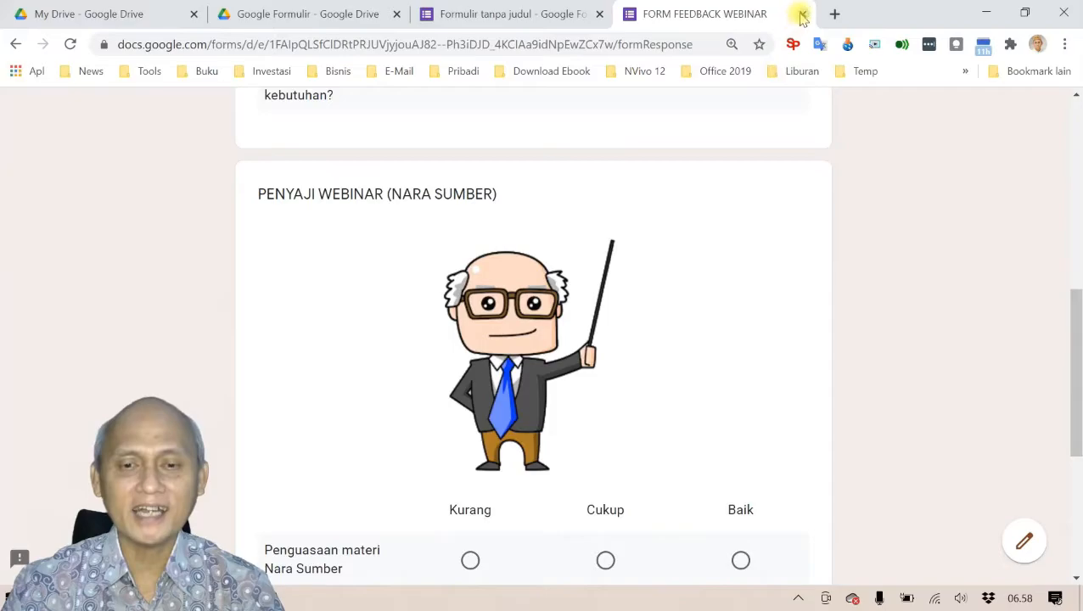
left_click(802, 13)
left_click(642, 142)
scroll(585, 275, "down", 15)
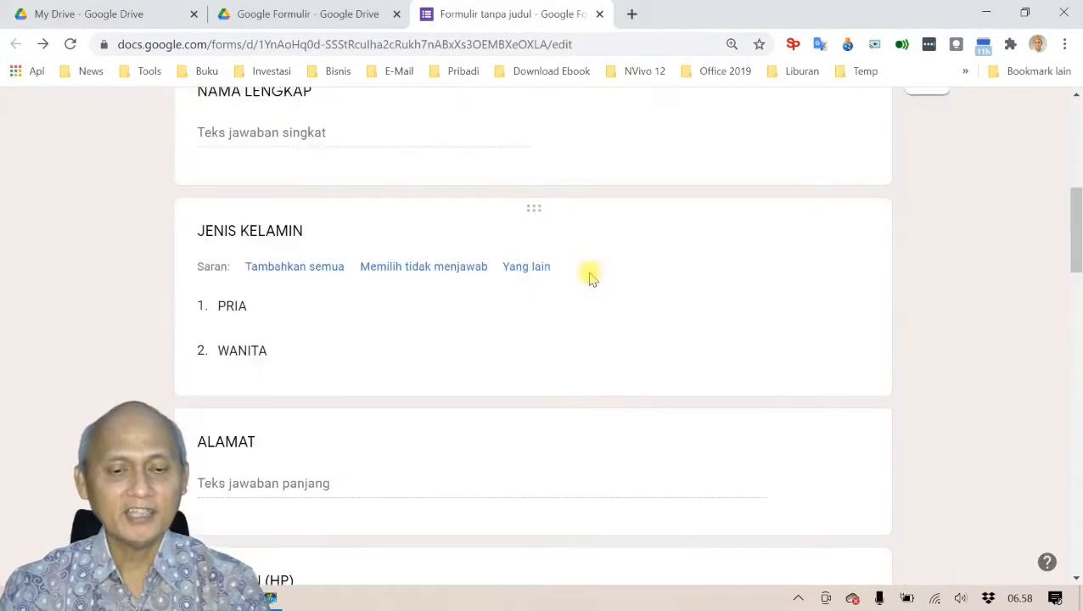
Step: Add a question after the grid titled 'Materi yang dirasakan paling bermanfaat', pasted from the Word document
scroll(579, 274, "down", 5)
key("alt+Tab")
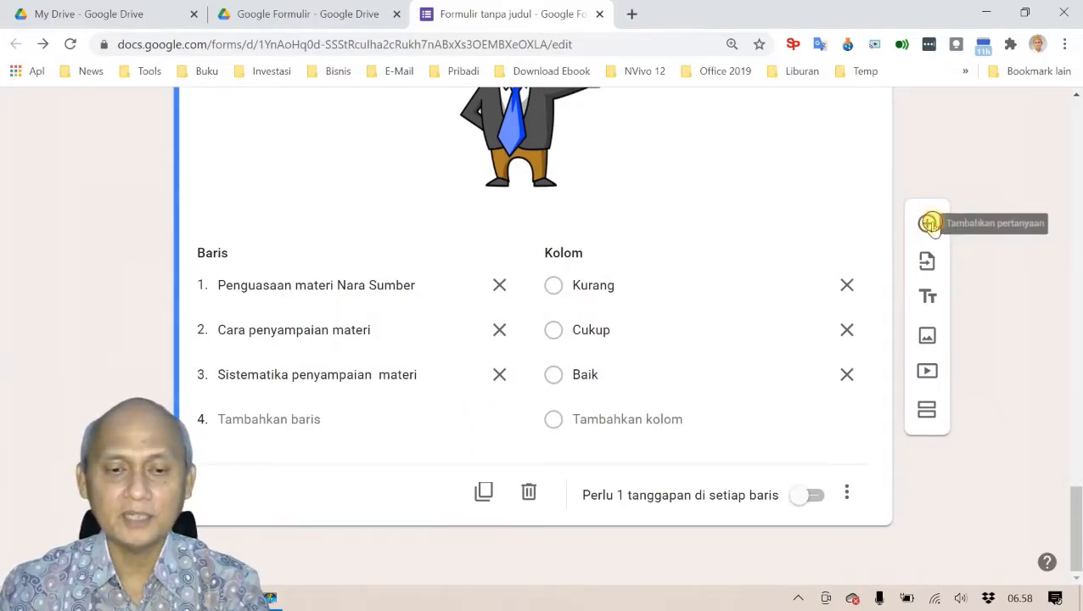
left_click(929, 222)
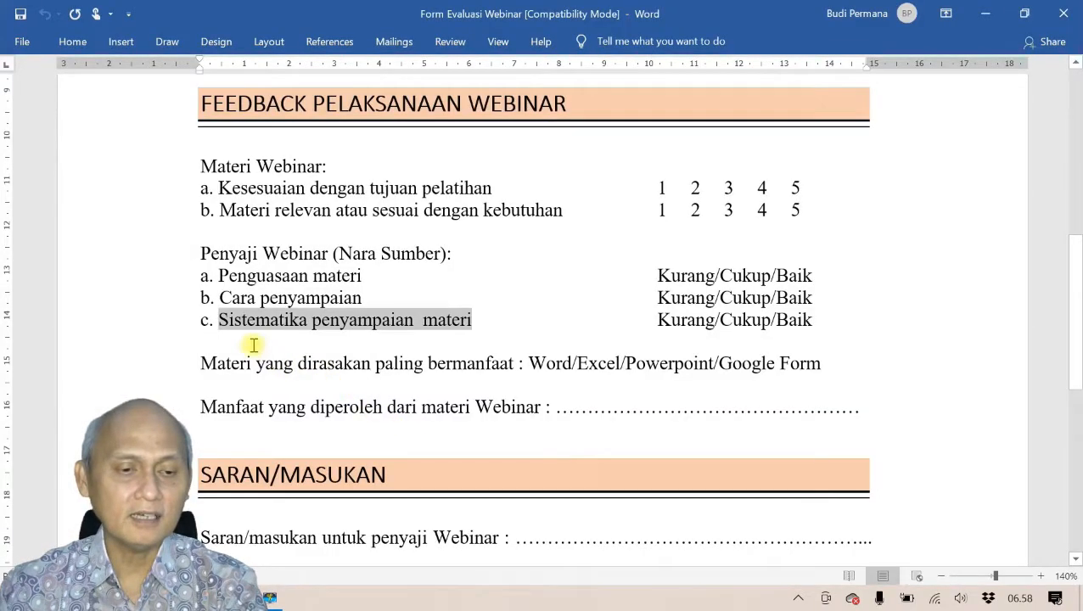
left_click_drag(202, 364, 515, 365)
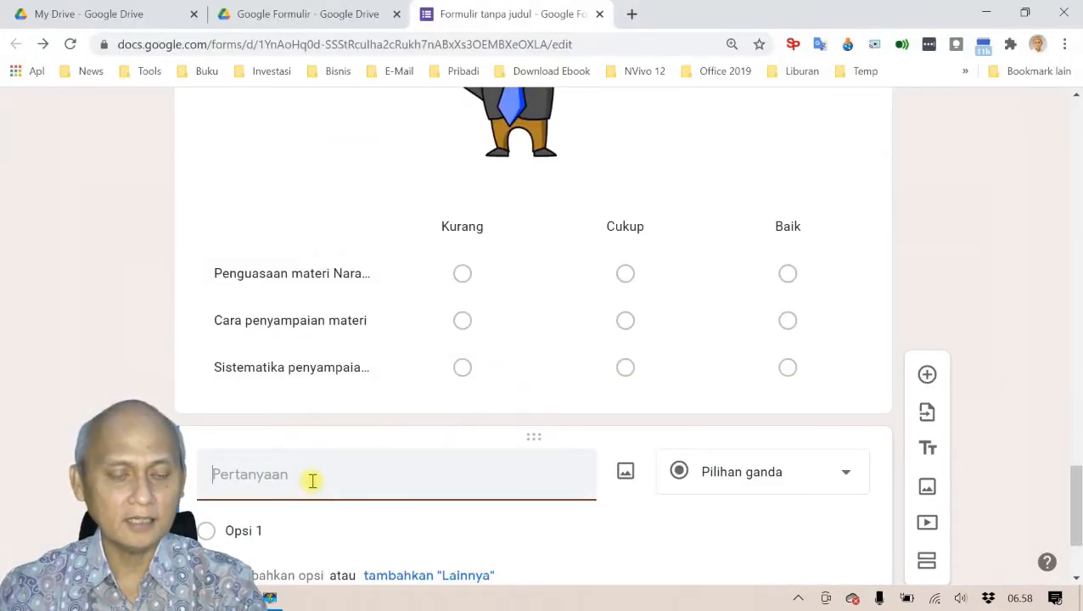
type("Materi yang dirasakan paling bermanfaat")
scroll(518, 472, "down", 2)
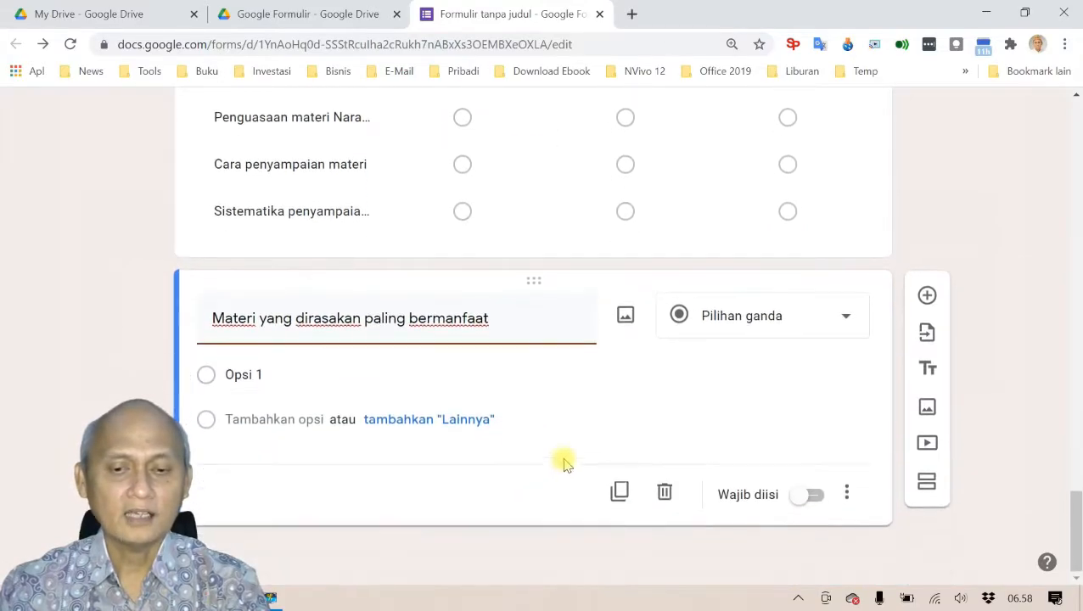
key("alt+Tab")
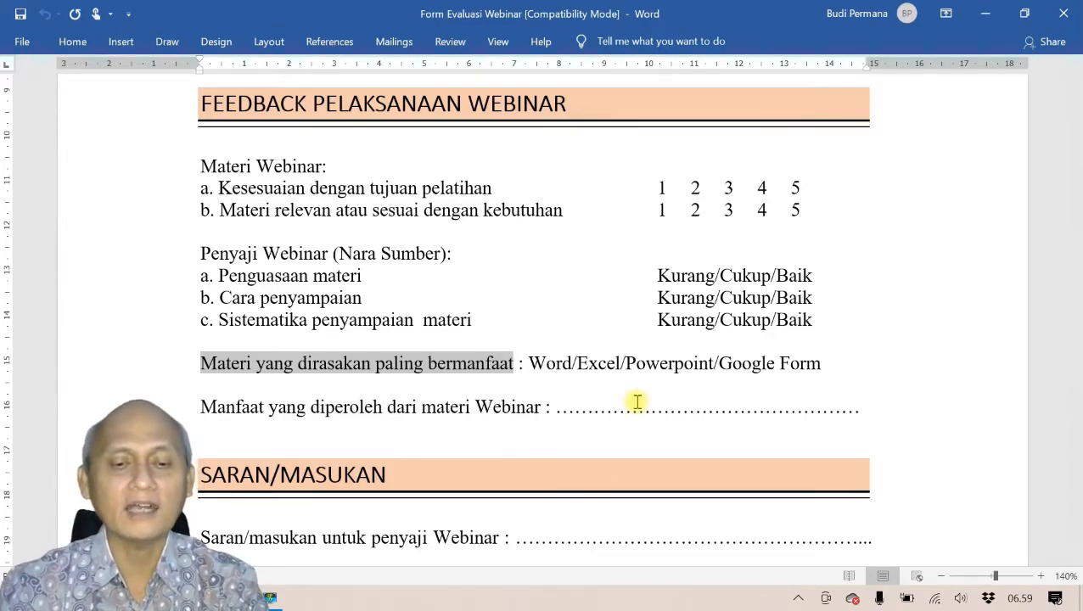
key("alt+Tab")
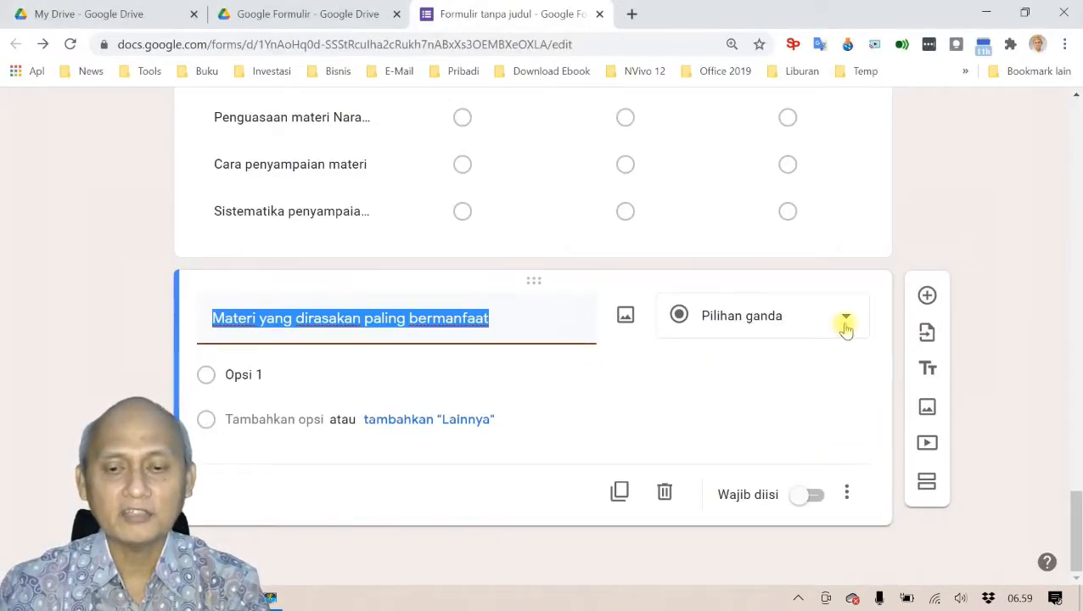
Step: Make the question a Kotak Centang checkbox question with Microsoft Word as the first option
left_click(844, 328)
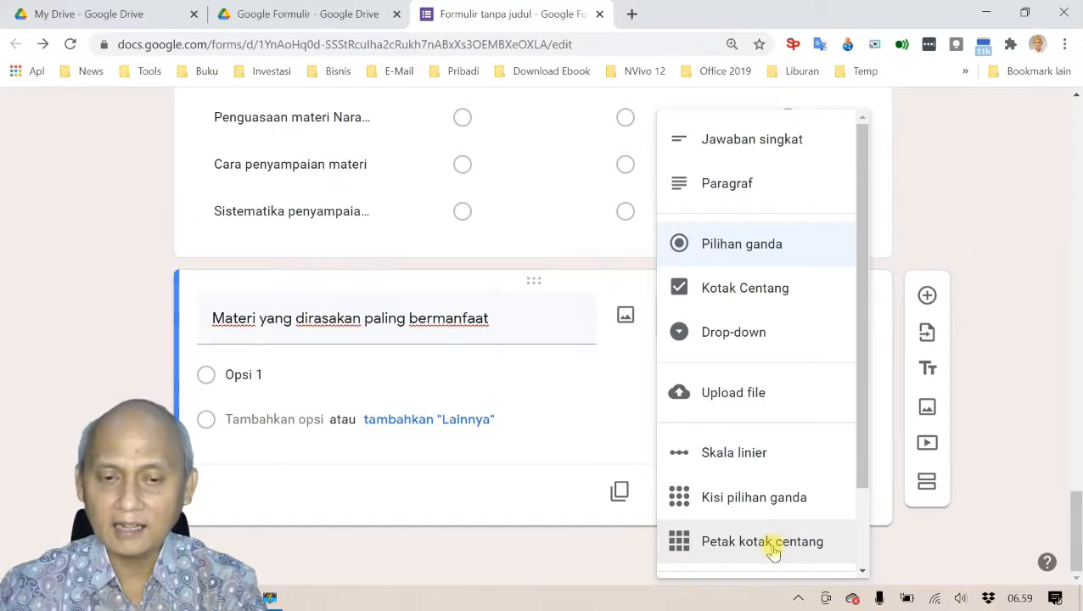
left_click(774, 291)
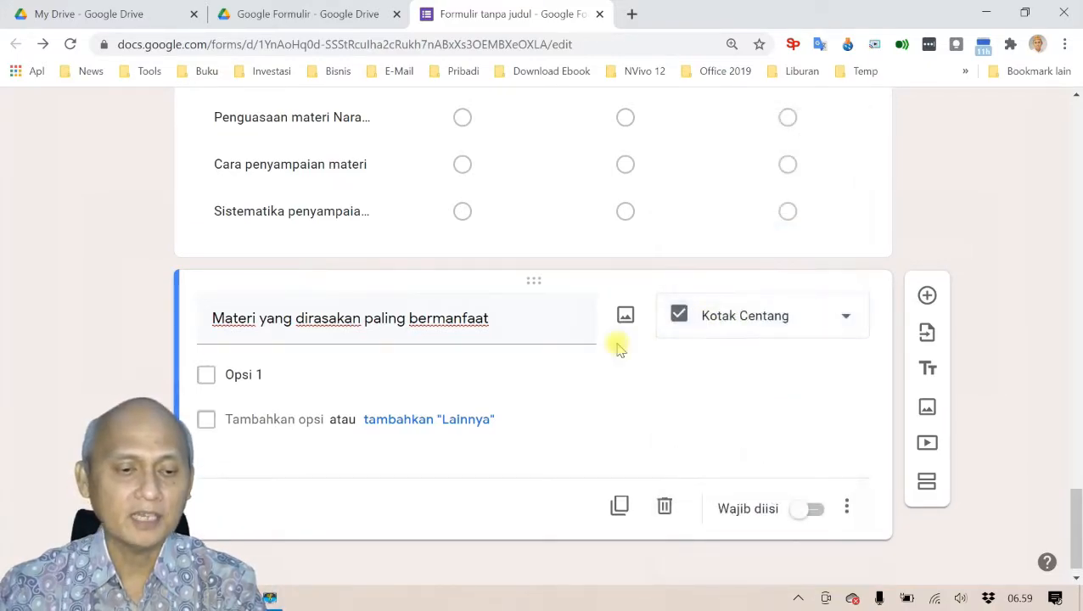
left_click(246, 375)
key("alt+Tab")
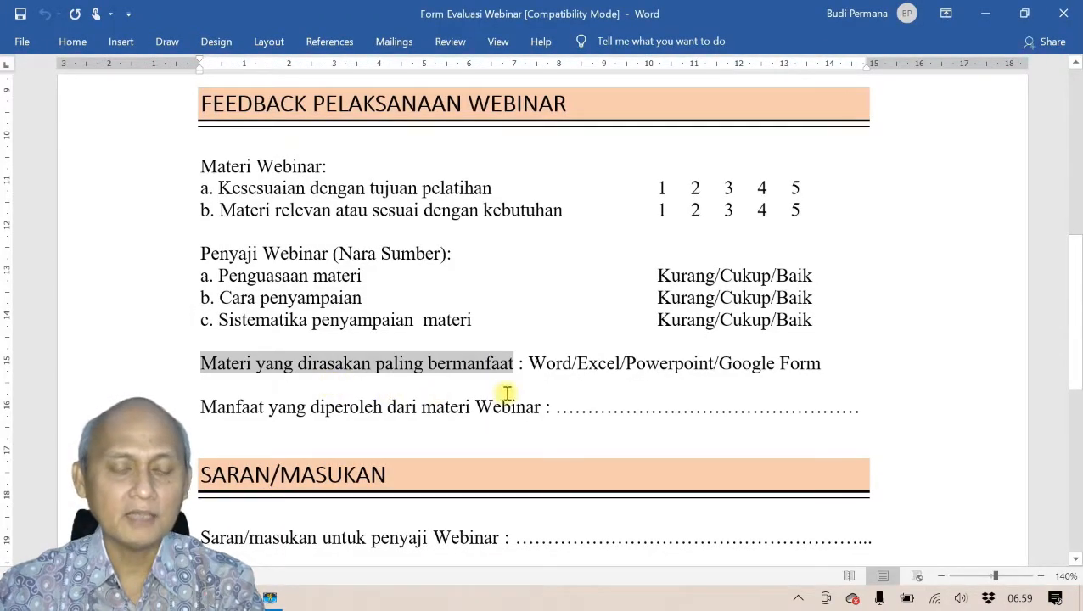
key("alt+Tab")
type("Mic")
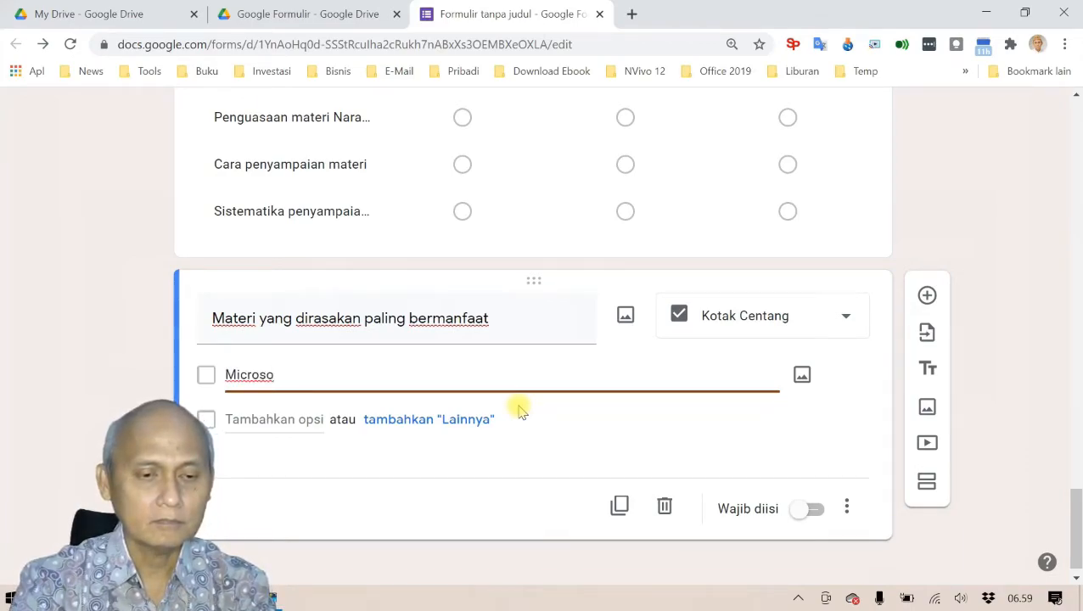
type("rosod")
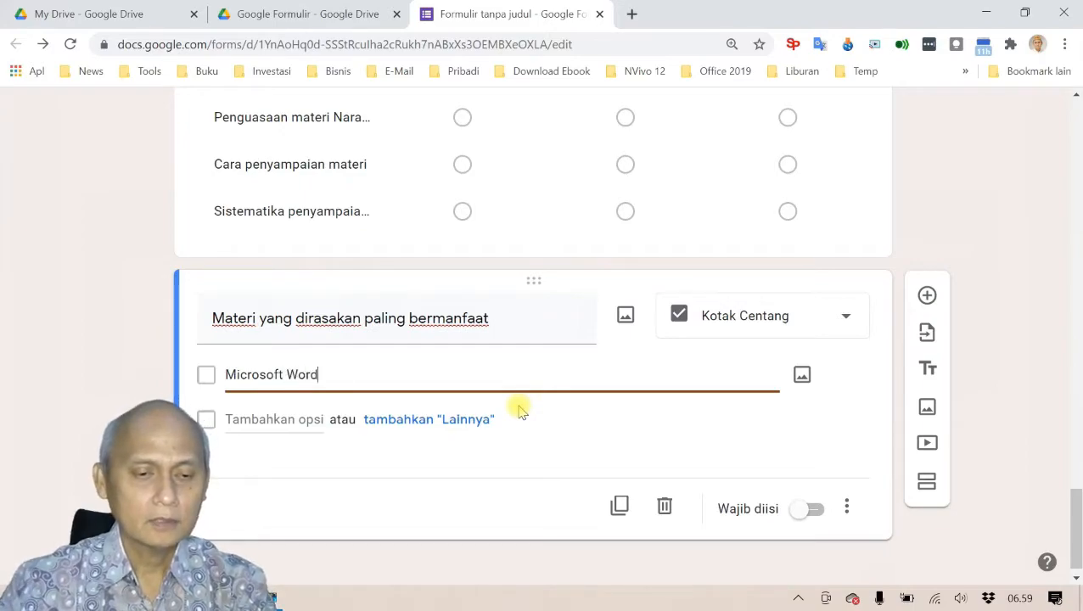
Step: Add the options Microsoft Excel, Microsoft PowerPoint and Google Form
left_click(276, 417)
type("Microsoft")
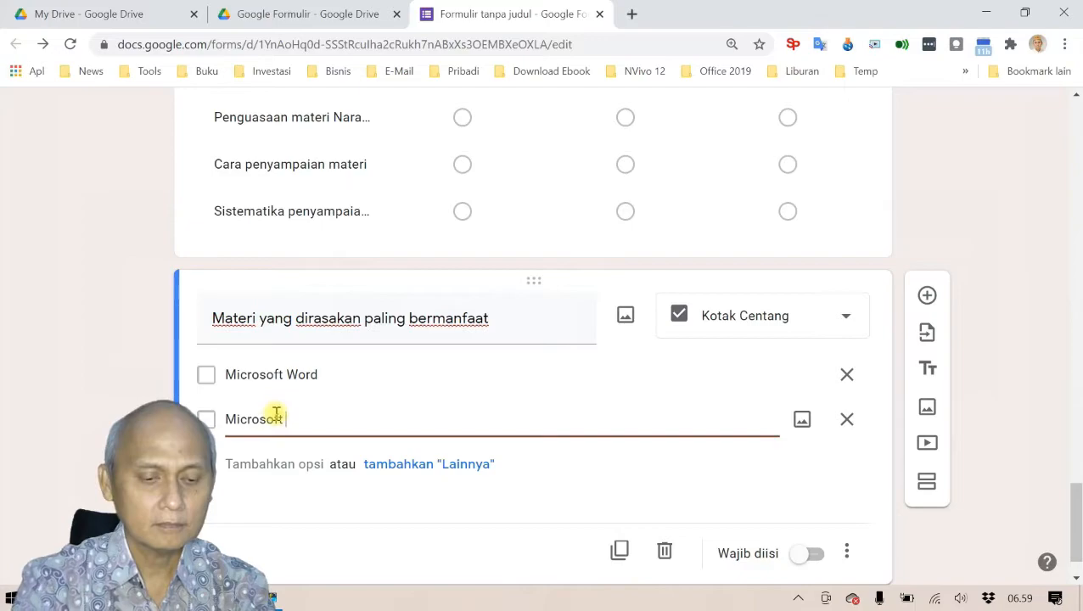
type(" Excel")
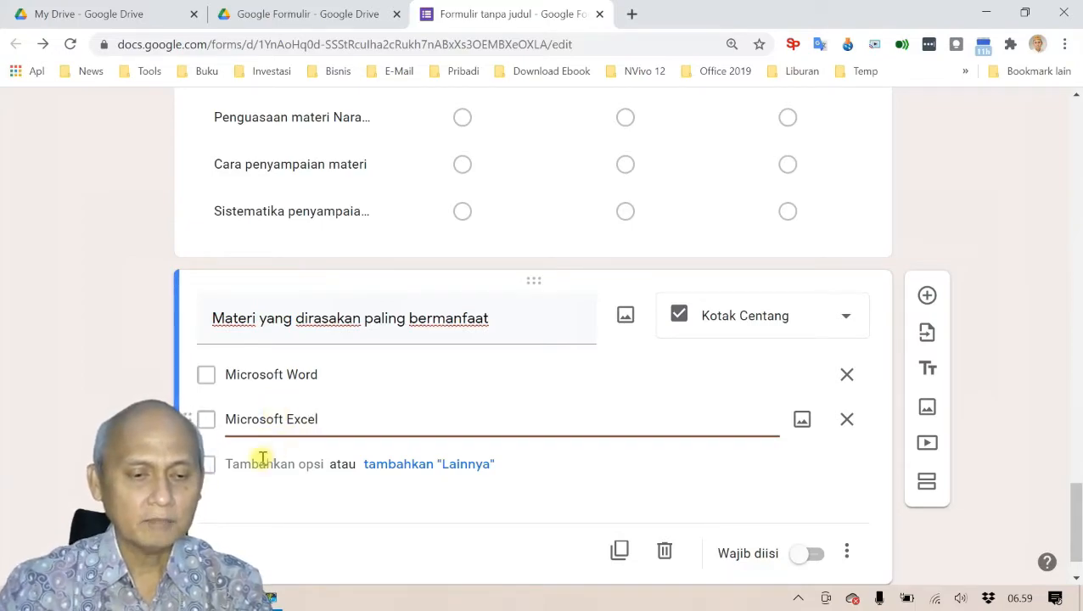
left_click(259, 463)
type("Microsoft PowerPoint")
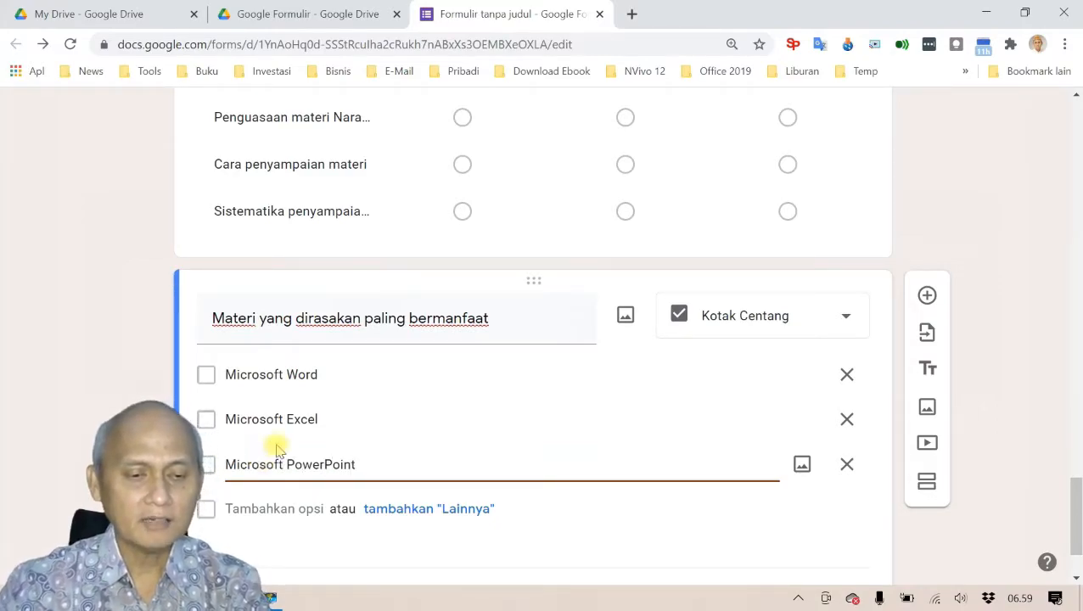
left_click(263, 510)
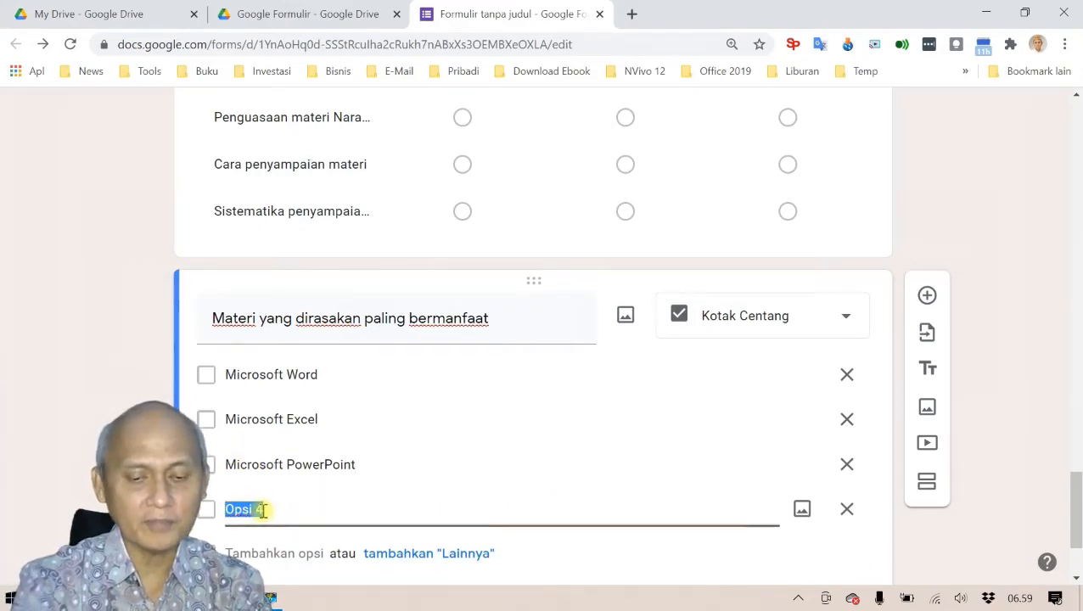
type("Google")
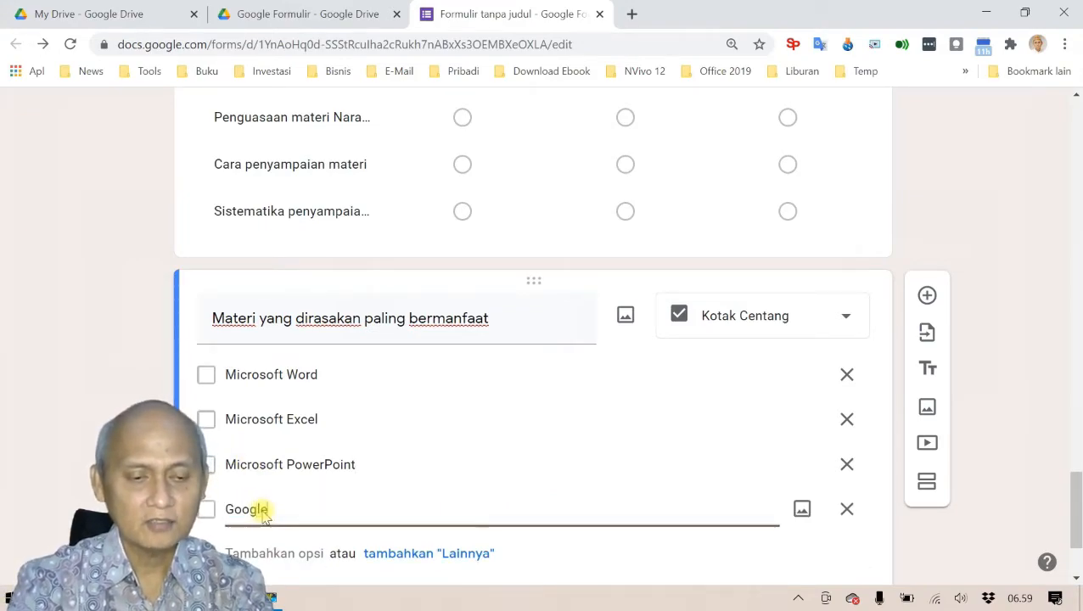
type(" Form")
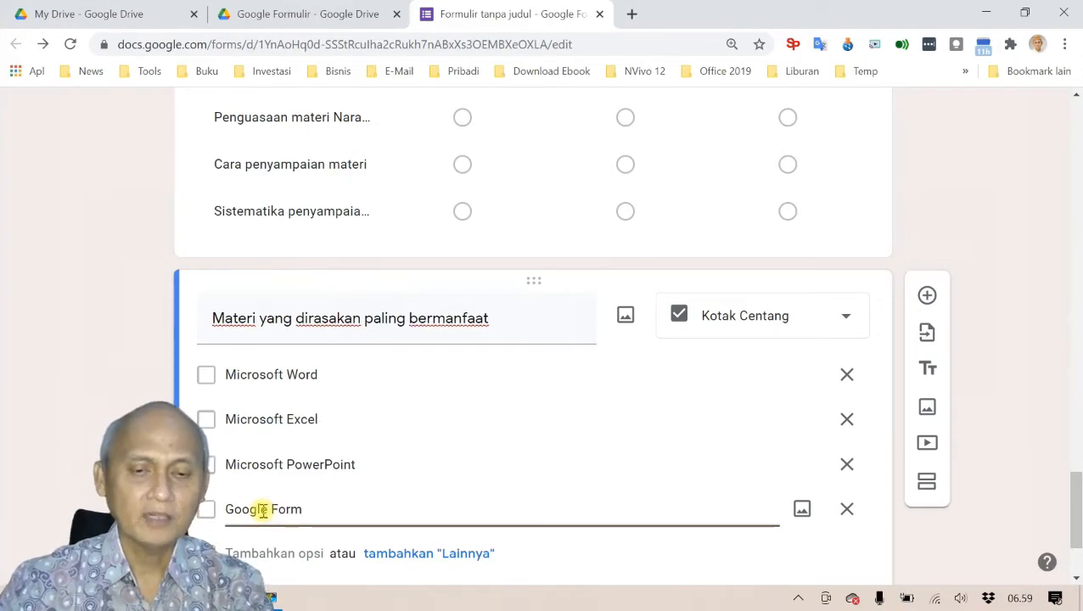
Step: Insert the Office logos image pngwing.com (7) into the checkbox question
left_click(625, 317)
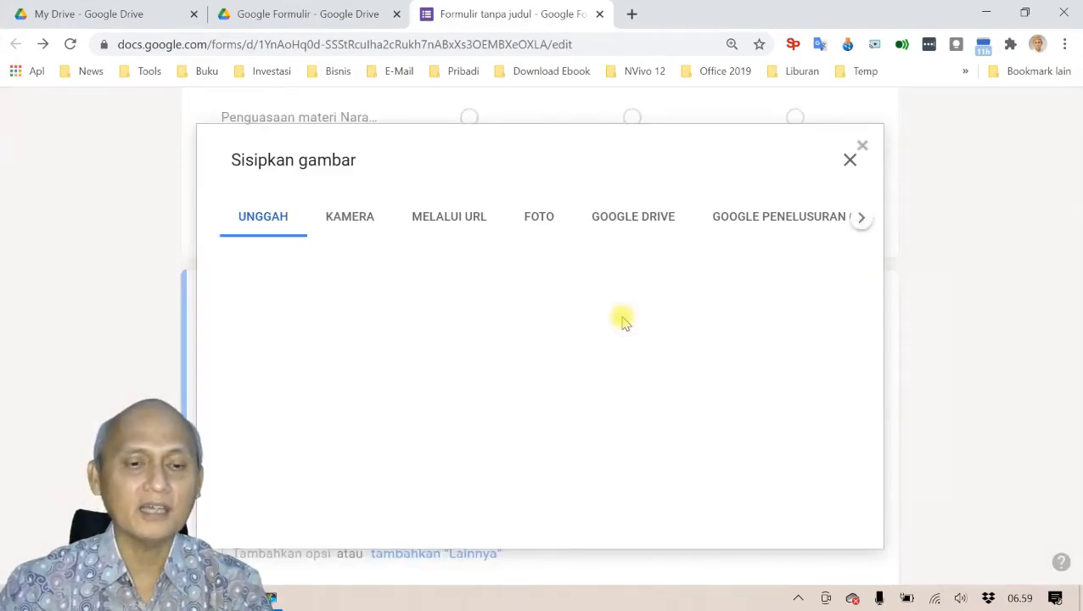
left_click(541, 454)
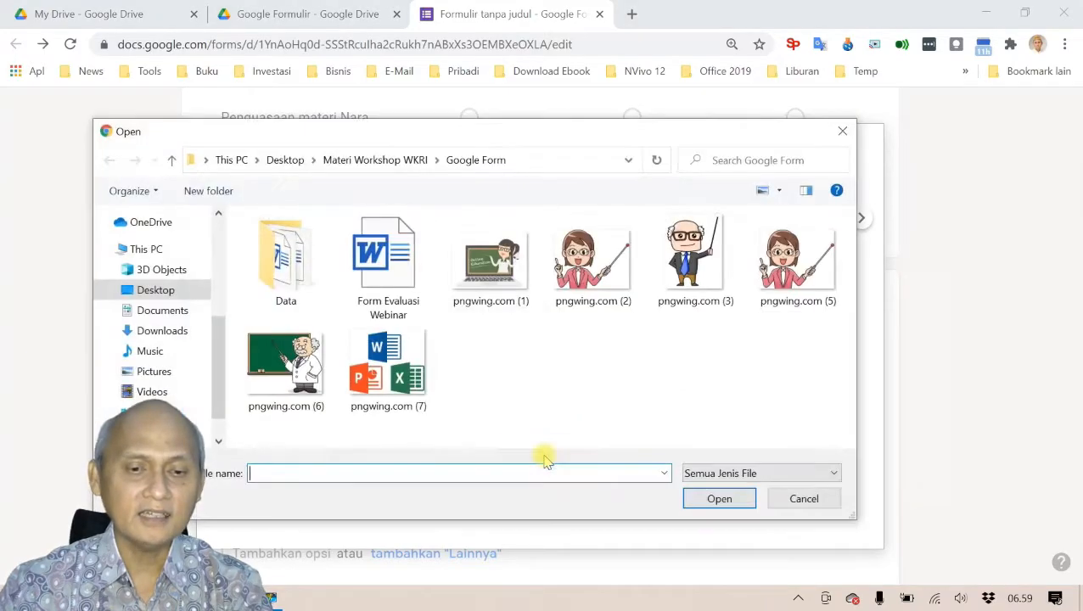
left_click(386, 373)
double_click(386, 373)
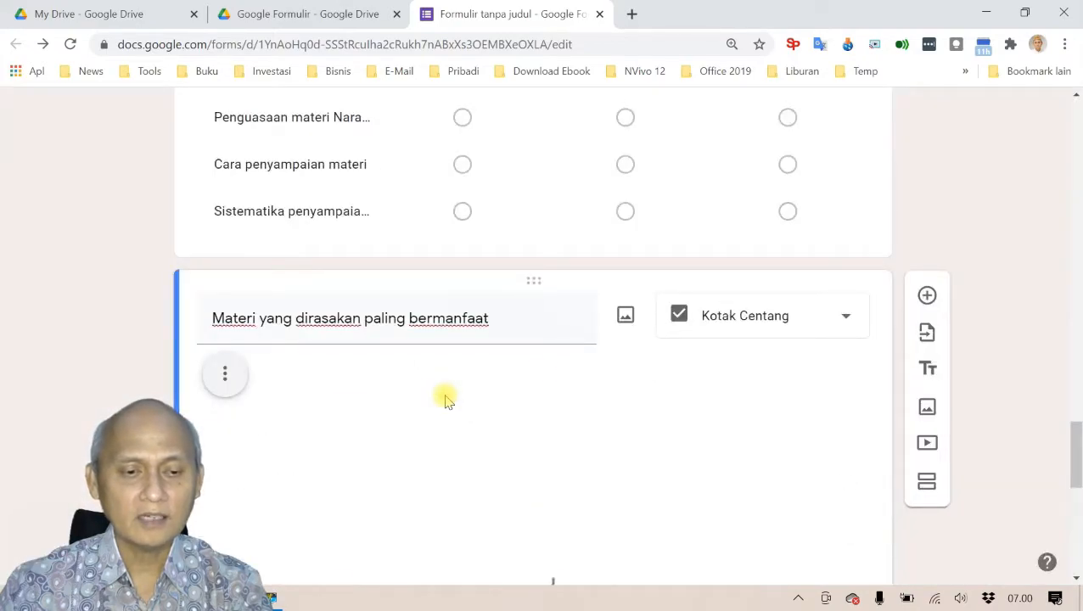
Step: Shrink the Office logos image and centre it above the answer options
scroll(445, 394, "down", 3)
left_click(541, 337)
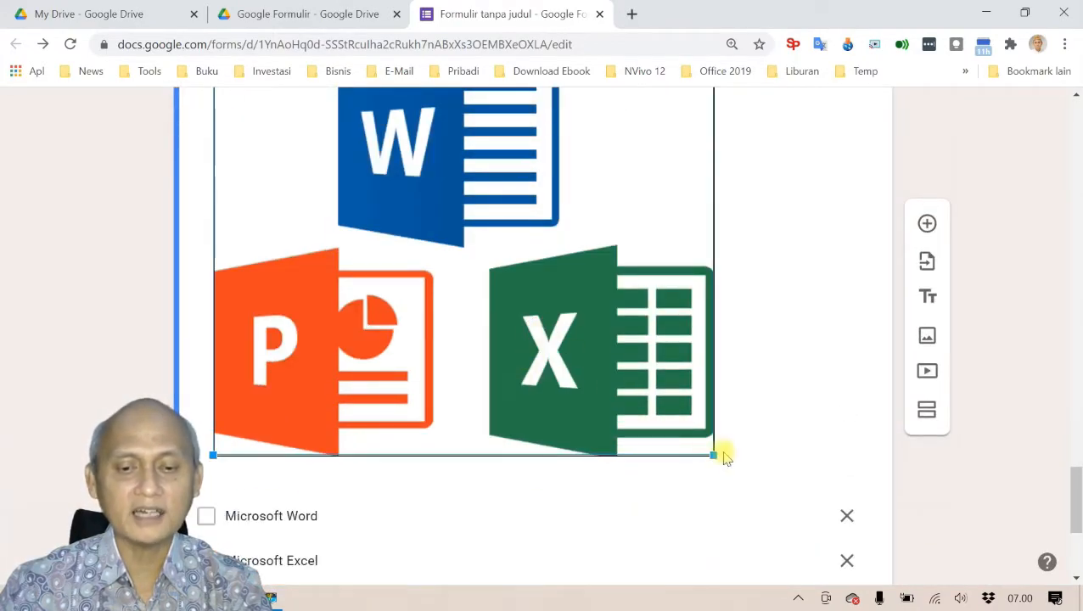
left_click_drag(711, 454, 412, 194)
scroll(444, 391, "up", 3)
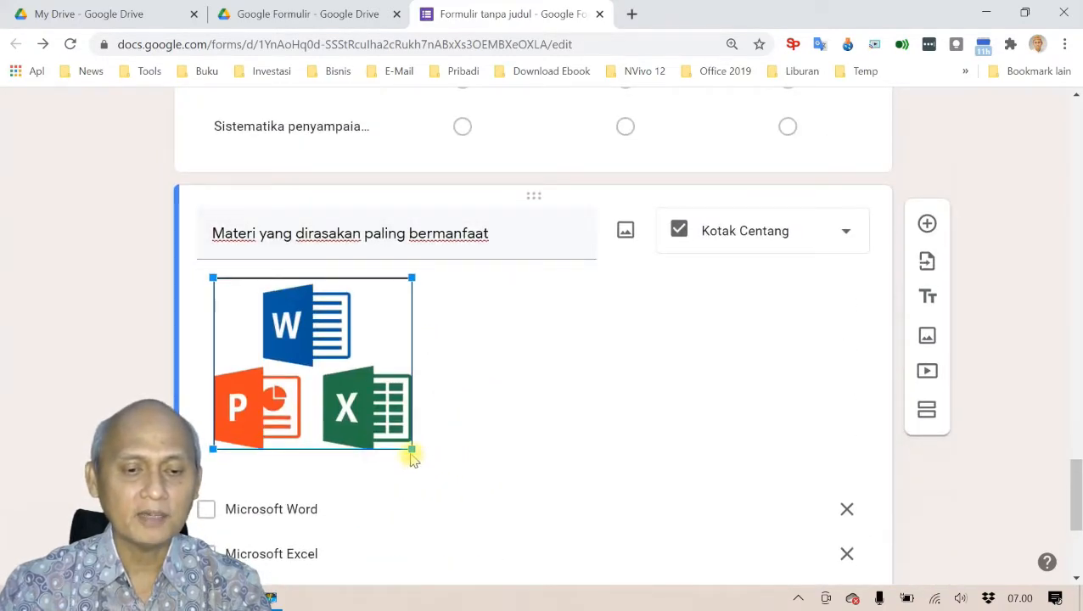
left_click_drag(410, 454, 394, 437)
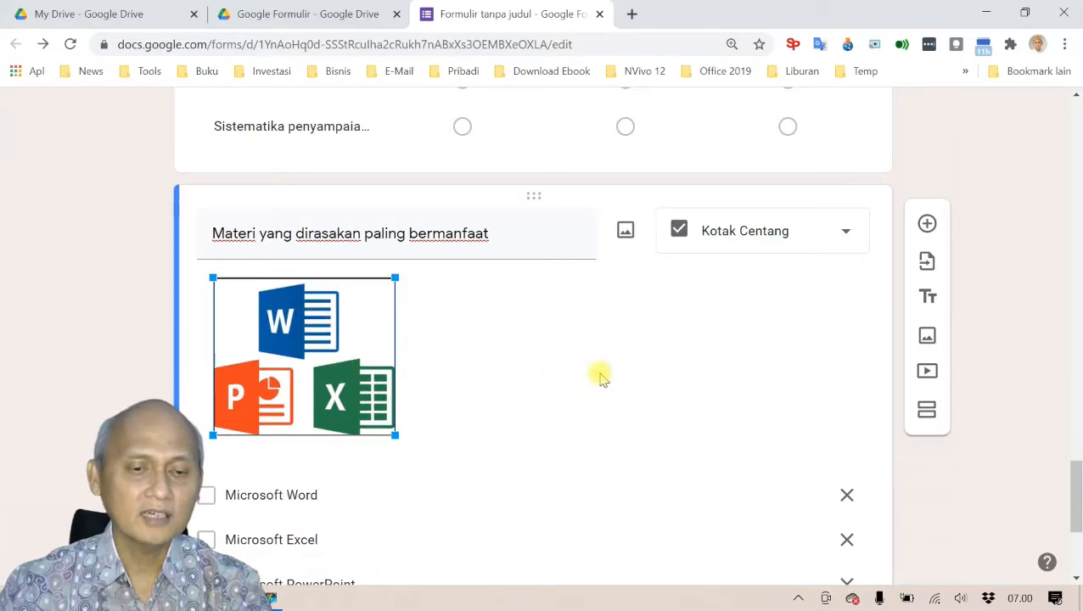
left_click(571, 372)
left_click(224, 289)
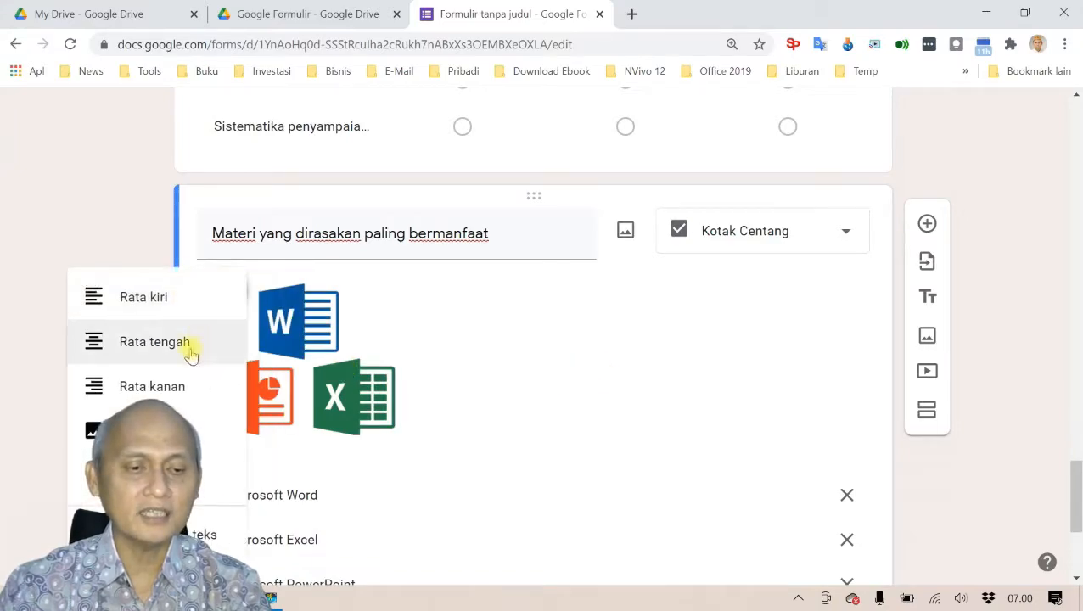
left_click(167, 361)
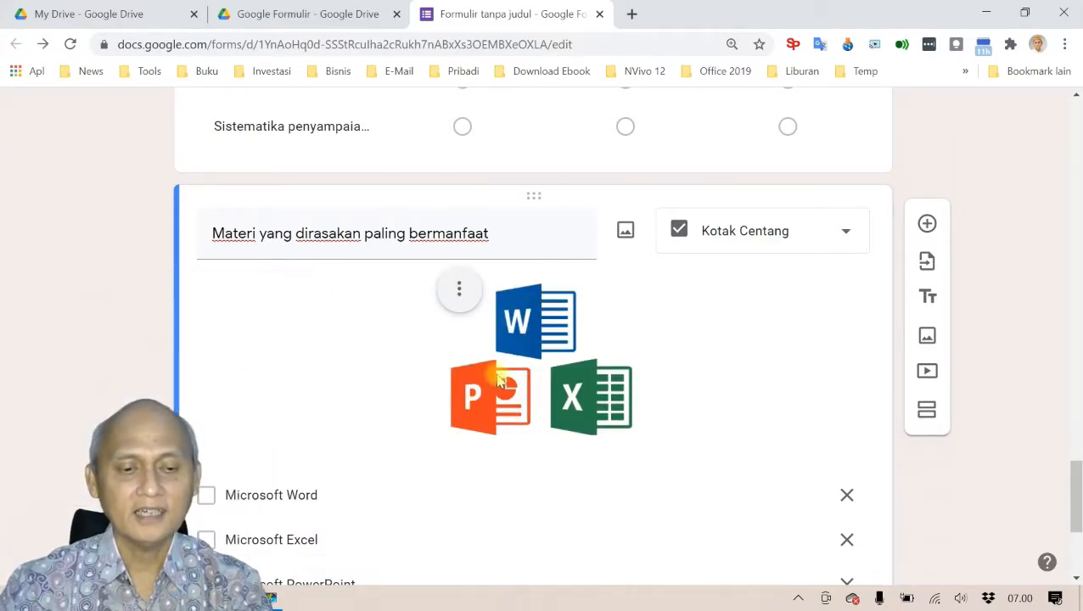
scroll(443, 383, "down", 3)
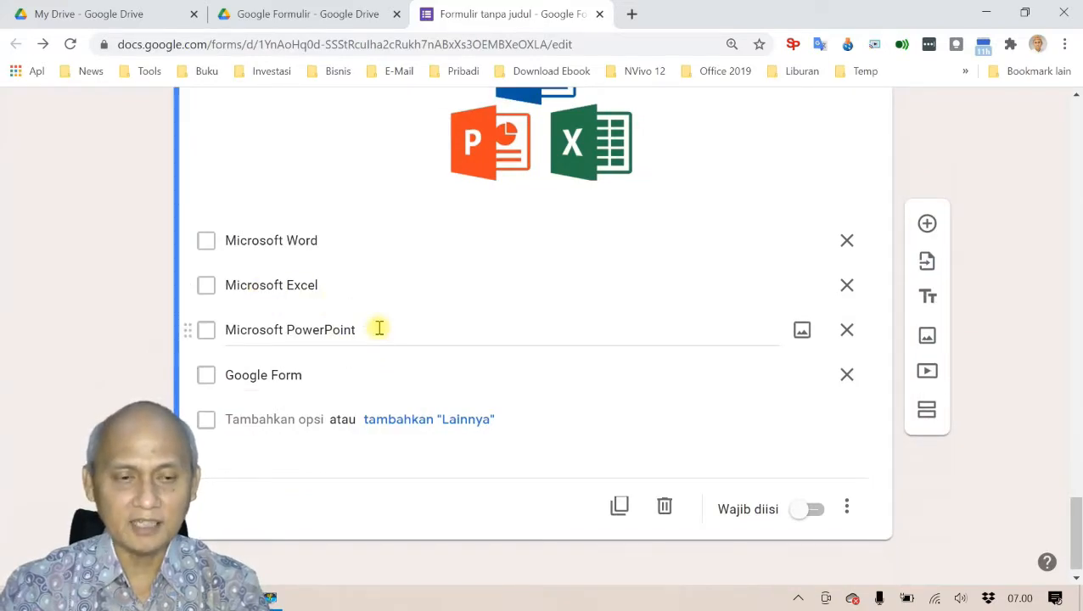
Step: Preview the form and move on to the next section
scroll(476, 360, "up", 10)
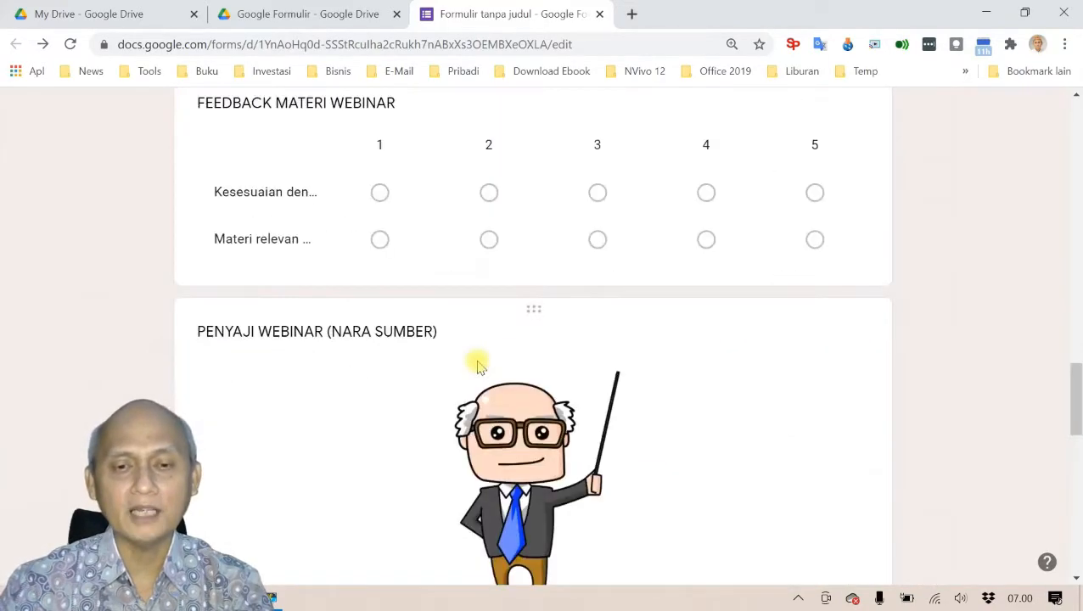
scroll(476, 365, "up", 15)
left_click(816, 114)
scroll(522, 280, "down", 1)
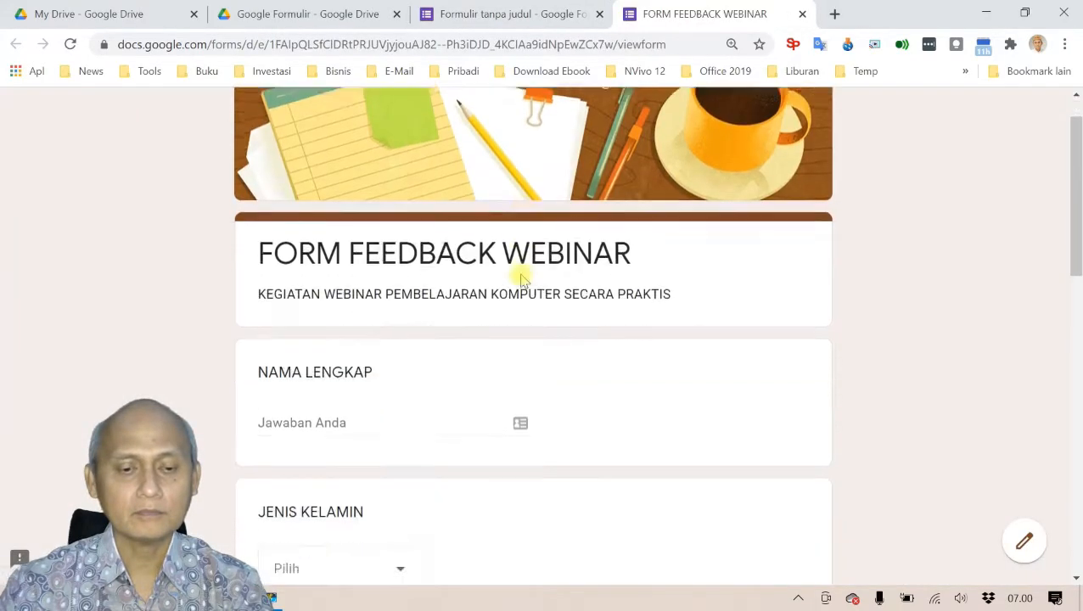
scroll(521, 278, "down", 10)
left_click(307, 424)
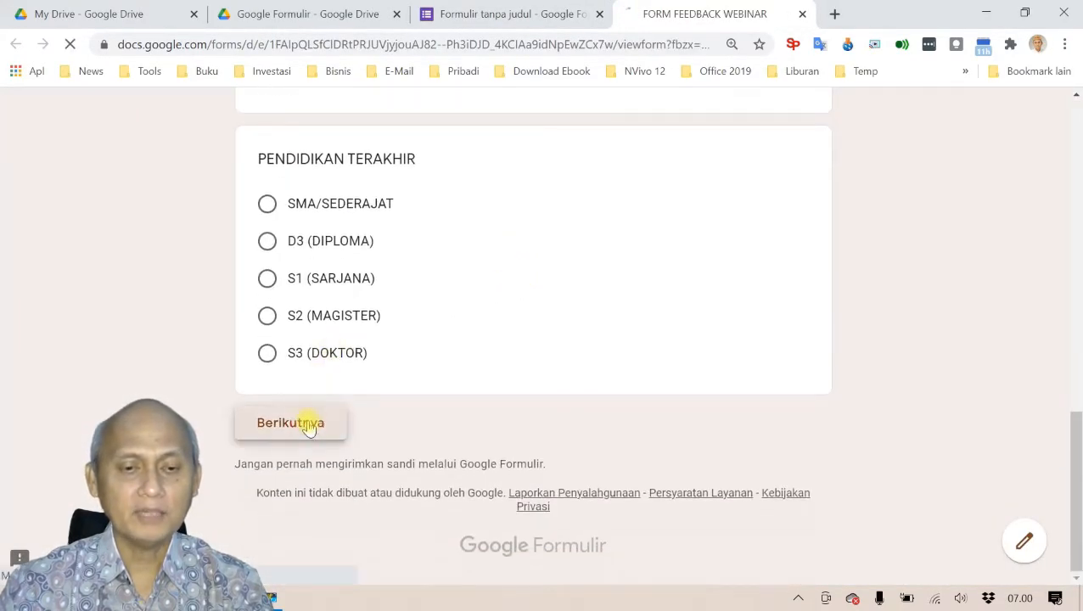
scroll(509, 369, "down", 8)
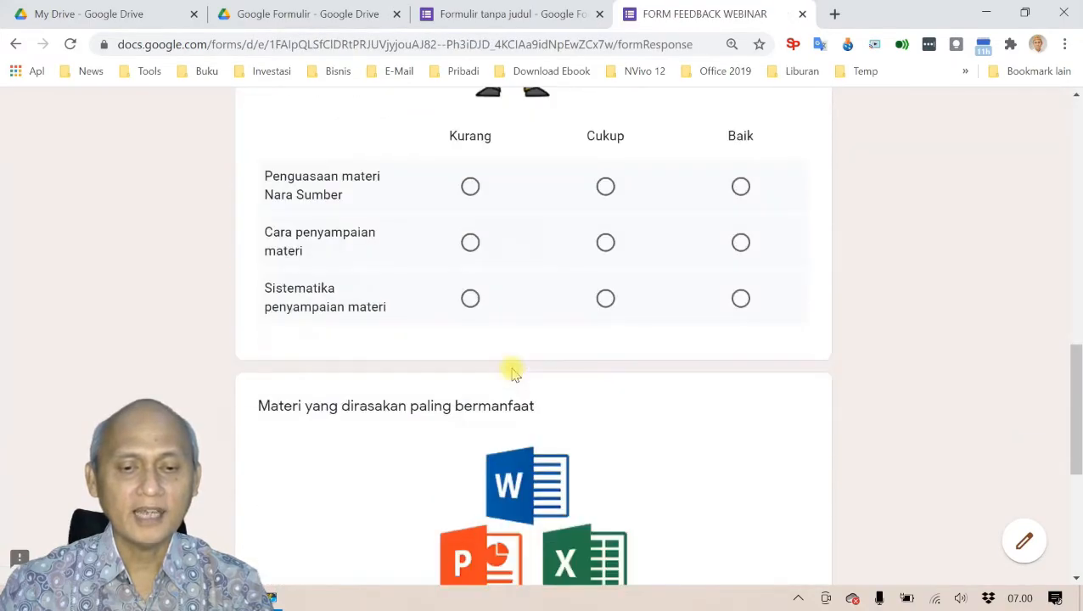
scroll(513, 374, "down", 5)
Step: Tick Microsoft Word, Microsoft PowerPoint and Google Form, then close the preview back to the editor
left_click(266, 255)
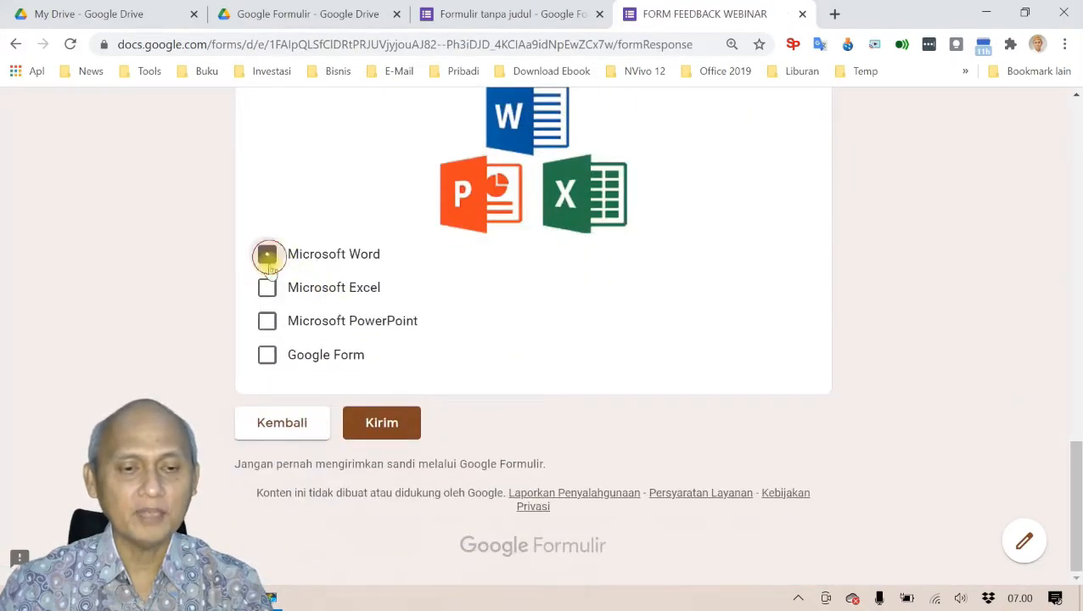
left_click(266, 321)
left_click(348, 355)
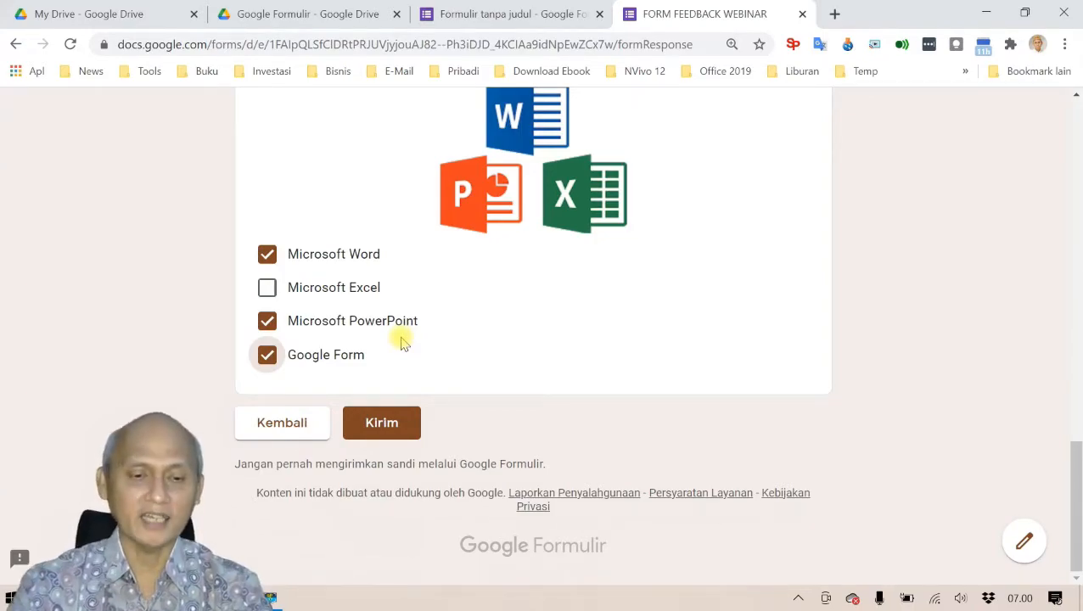
scroll(483, 260, "up", 6)
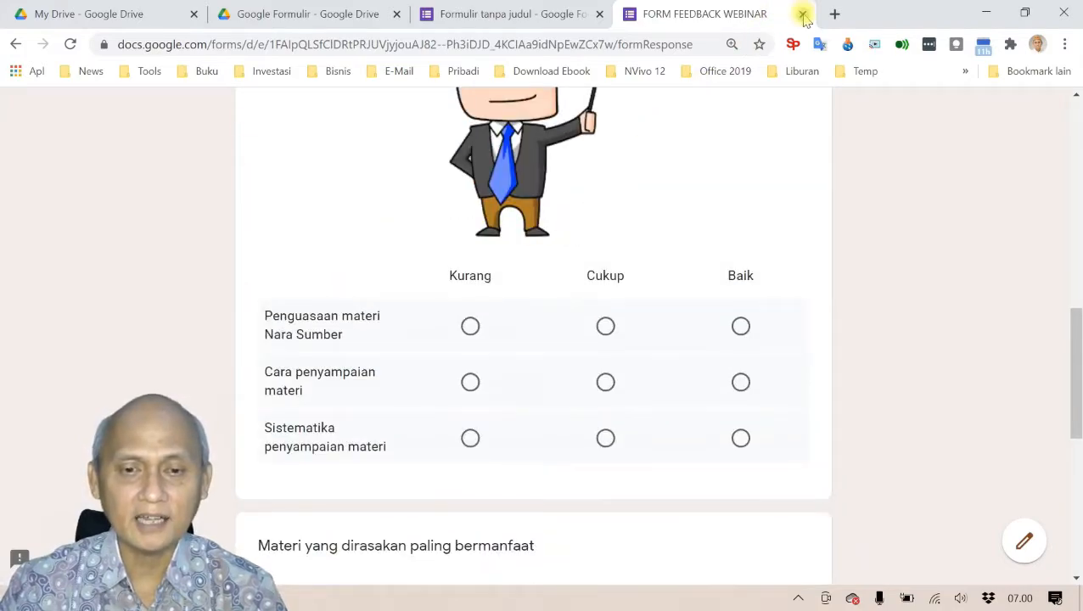
left_click(803, 16)
left_click(629, 139)
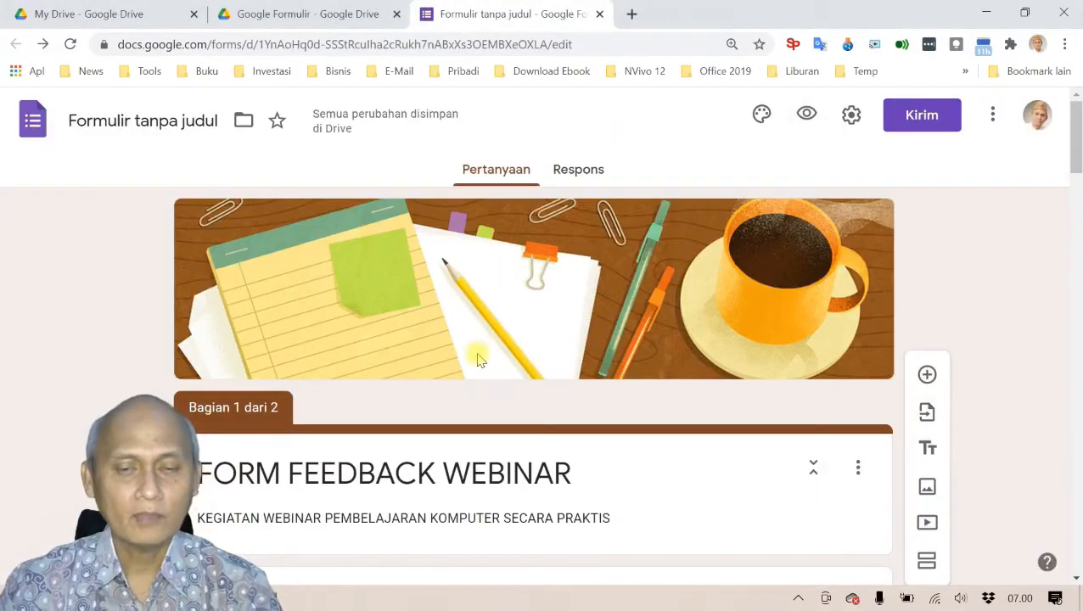
scroll(462, 355, "down", 15)
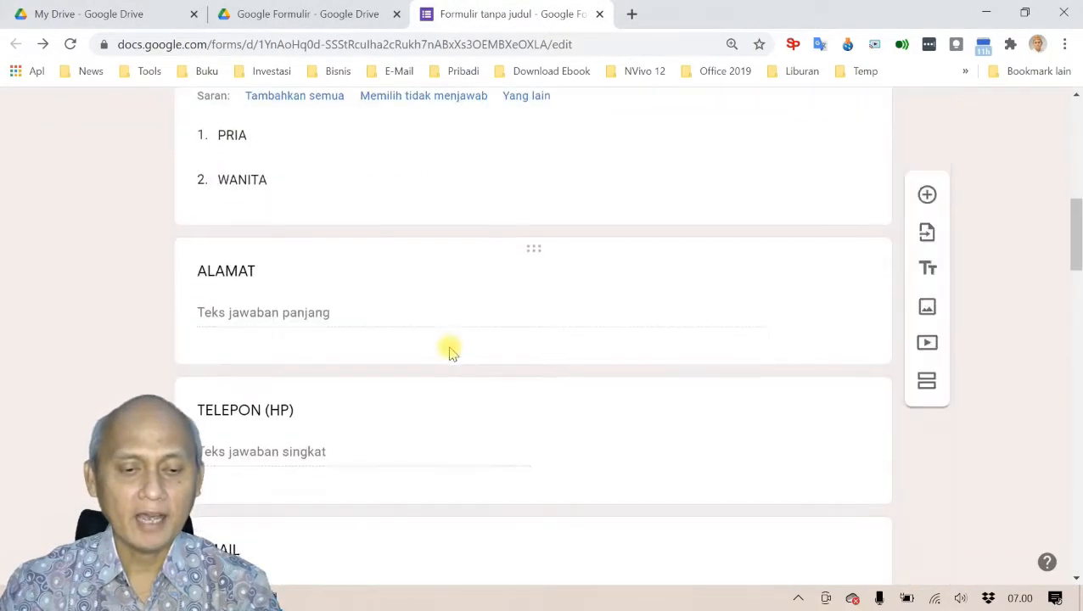
scroll(450, 348, "down", 15)
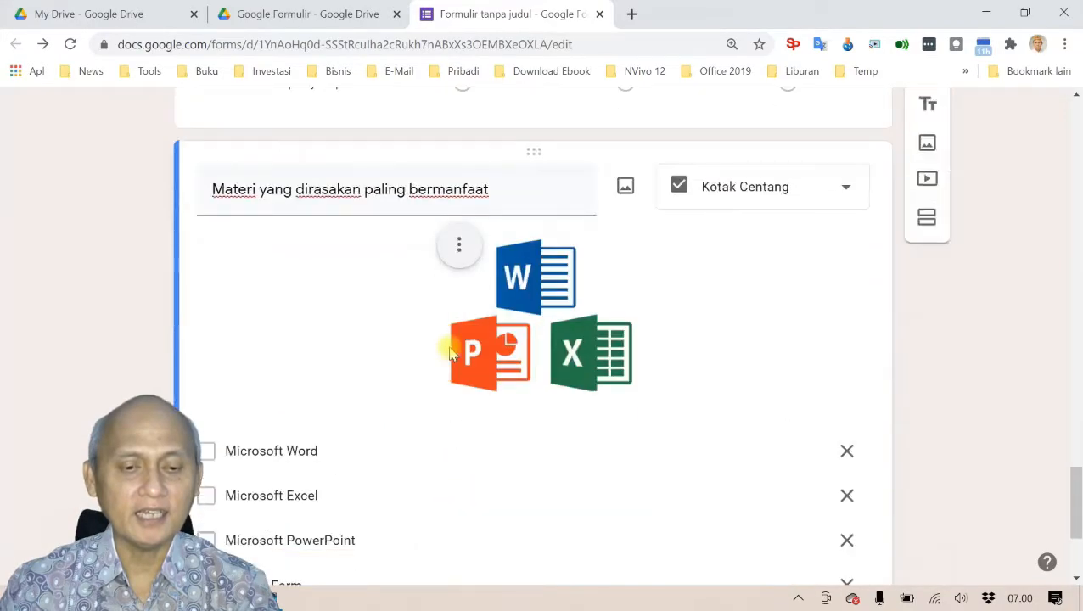
key("alt+Tab")
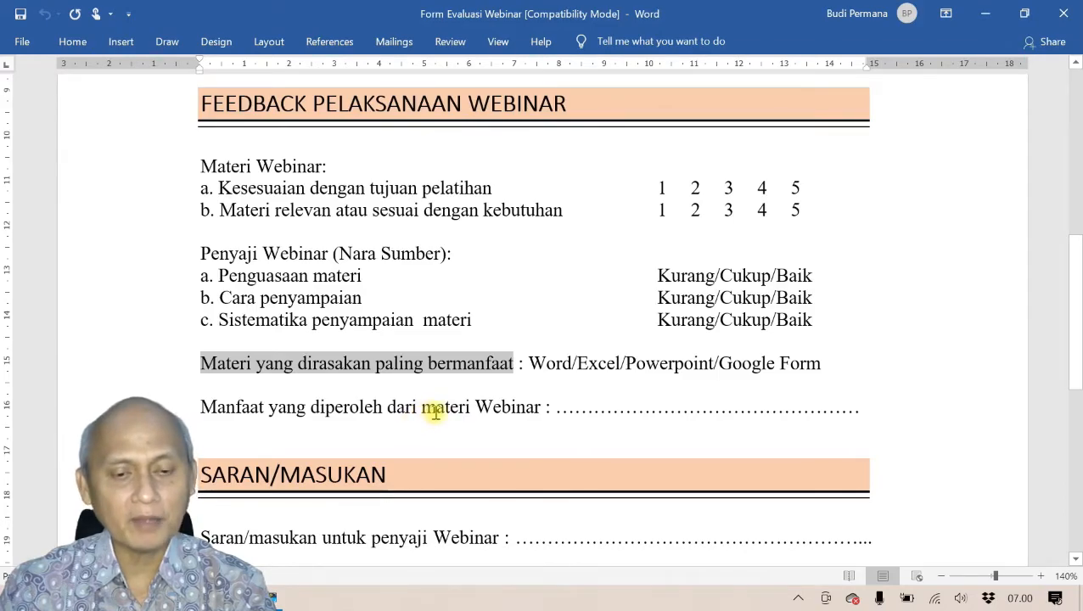
scroll(484, 406, "down", 3)
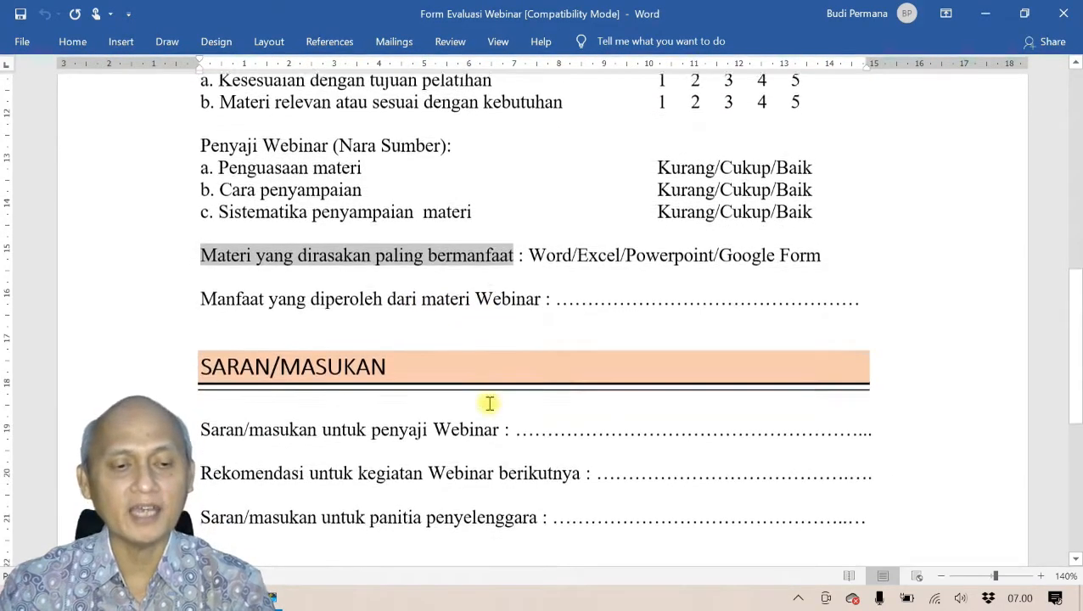
scroll(441, 421, "down", 2)
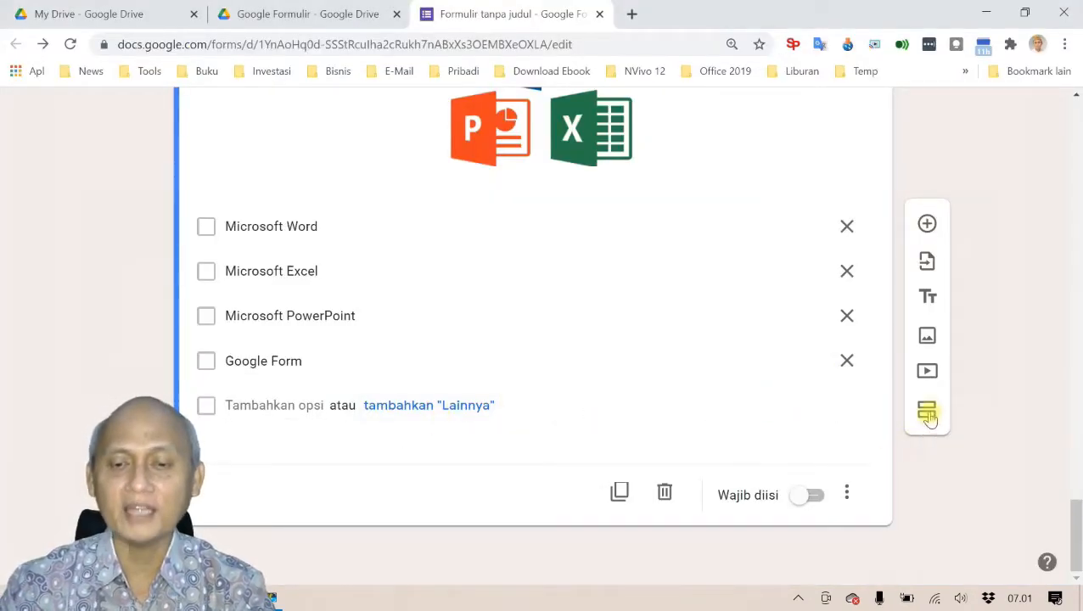
Step: Add a new section titled SARAN/MASUKAN, pasted from the Word document
left_click(927, 414)
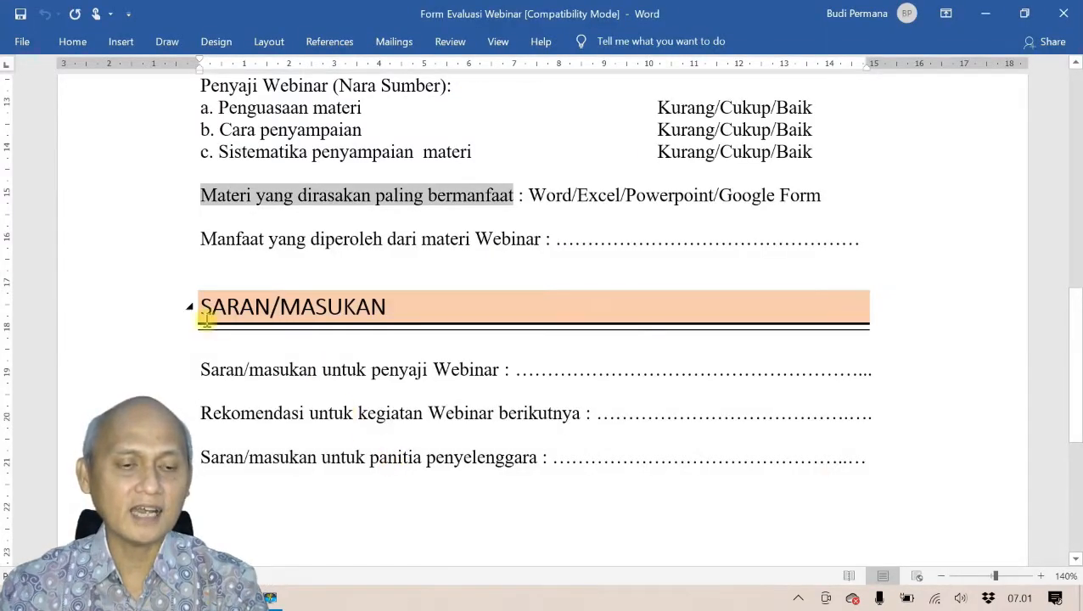
left_click_drag(207, 307, 360, 306)
key("ctrl+c")
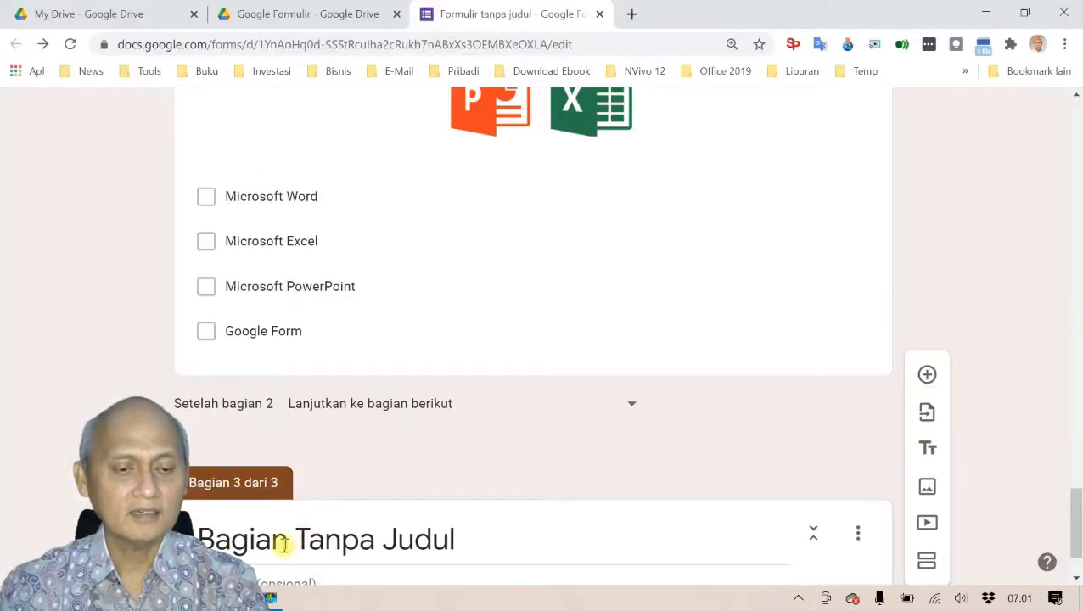
left_click(283, 543)
key("ctrl+v")
scroll(391, 492, "down", 1)
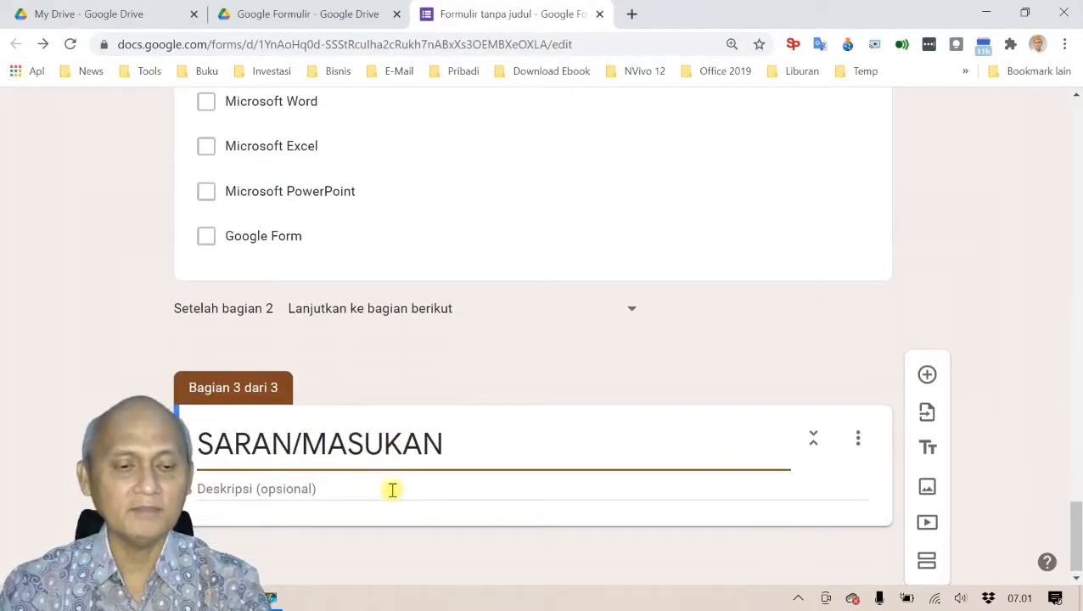
Step: Add a Paragraf question 'Rekomendasi untuk kegiatan Webinar berikutnya' to that section
left_click(927, 374)
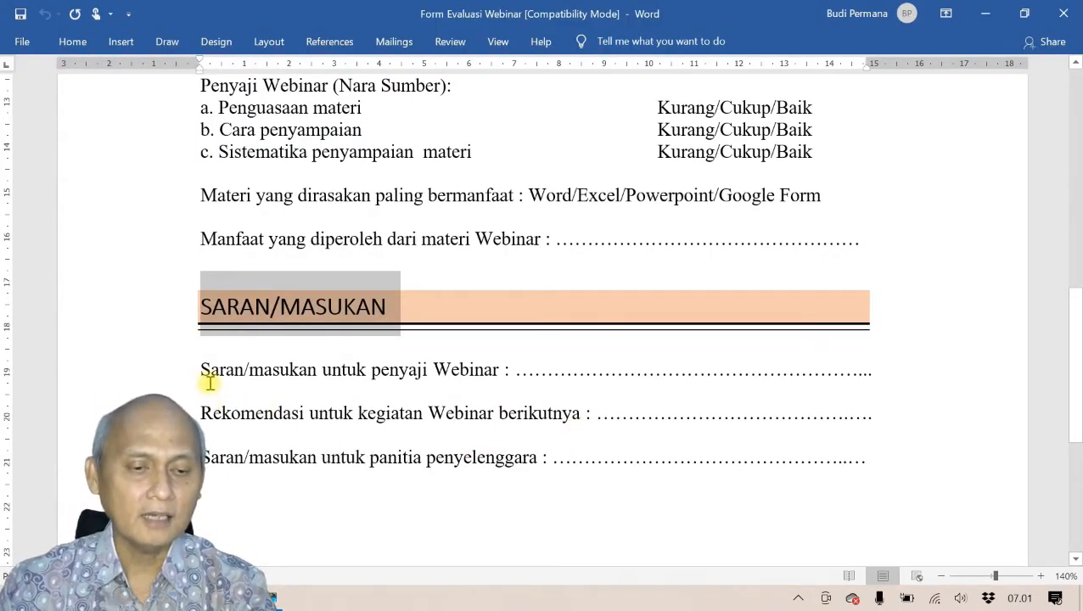
left_click_drag(204, 413, 550, 413)
key("ctrl+c")
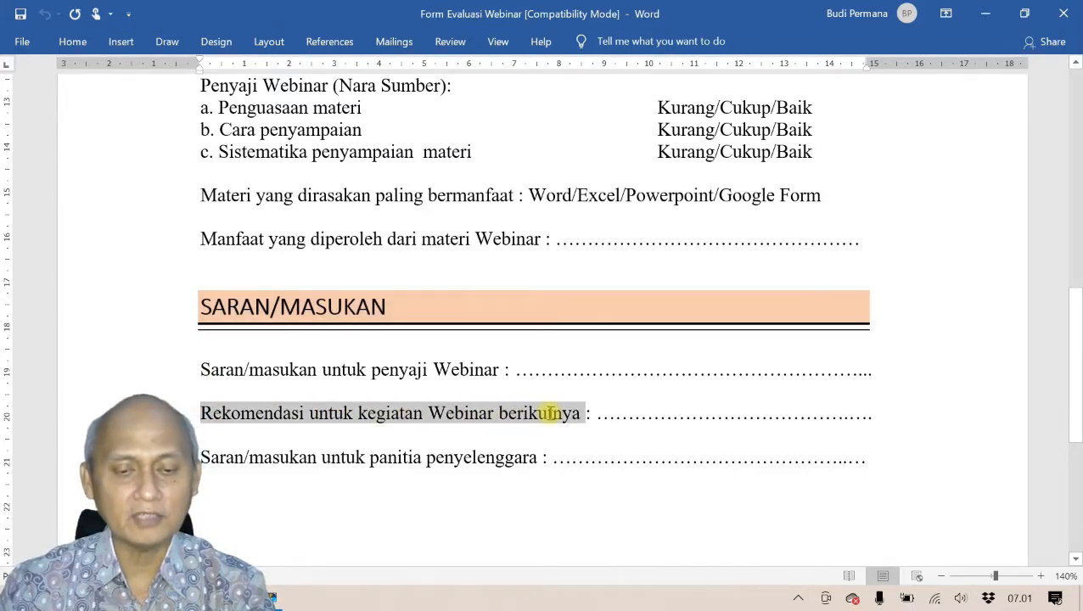
key("alt+Tab")
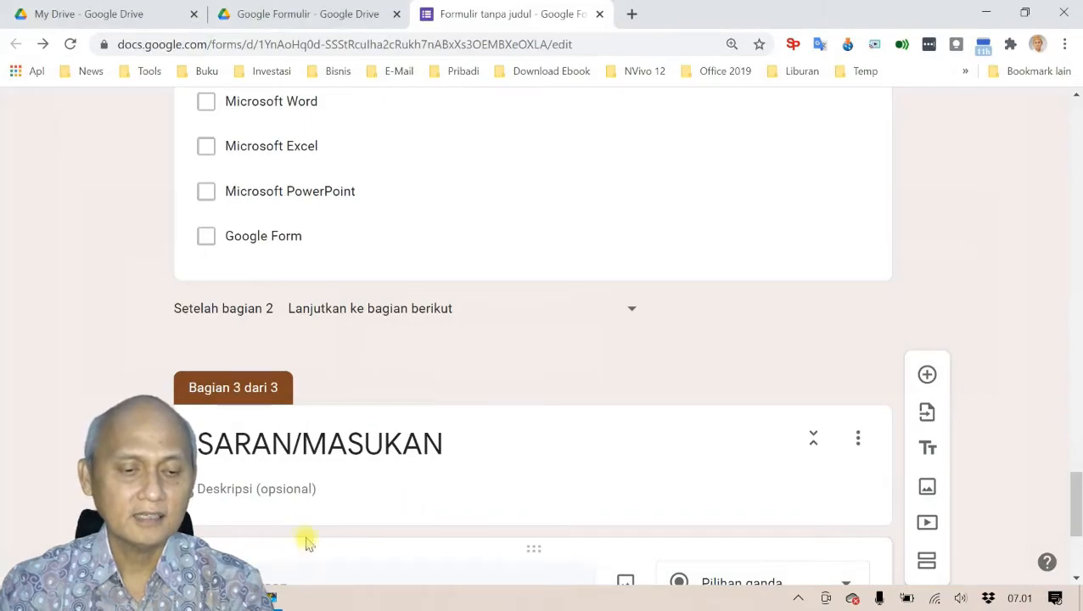
scroll(323, 509, "down", 3)
key("ctrl+v")
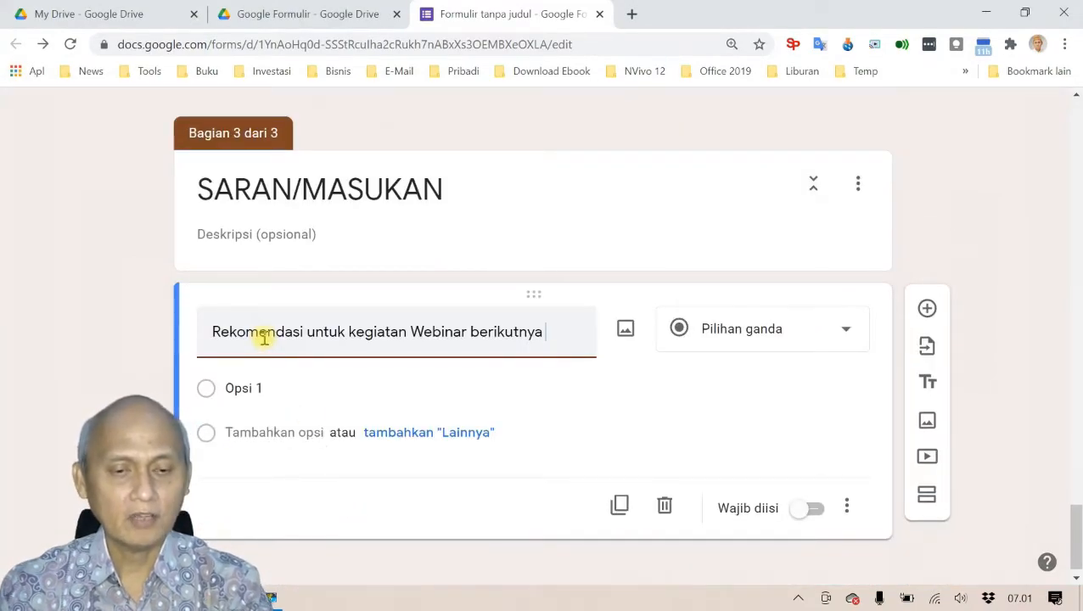
left_click(855, 333)
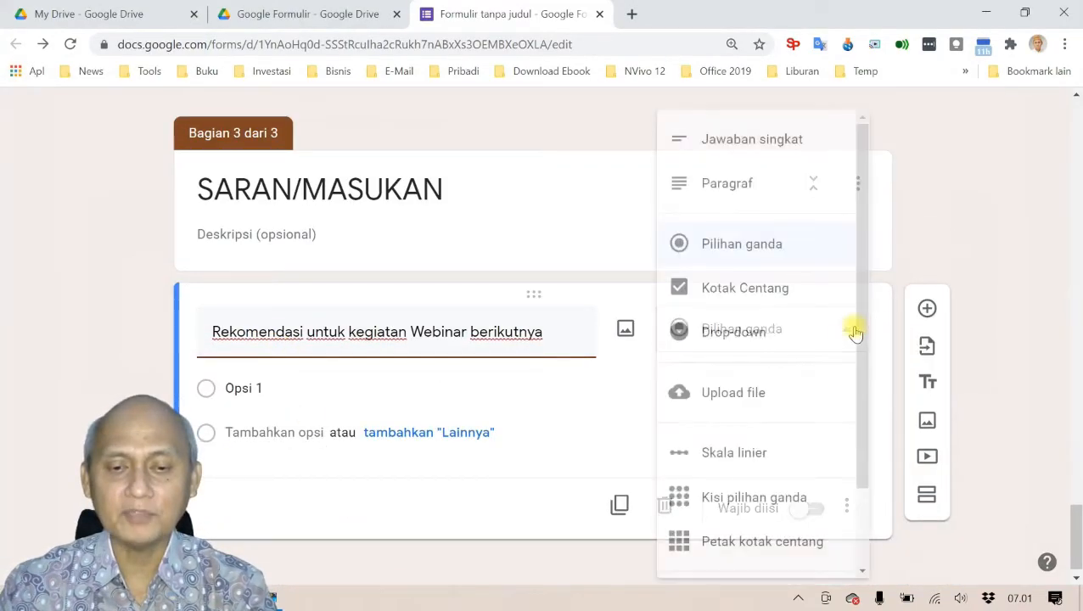
left_click(737, 194)
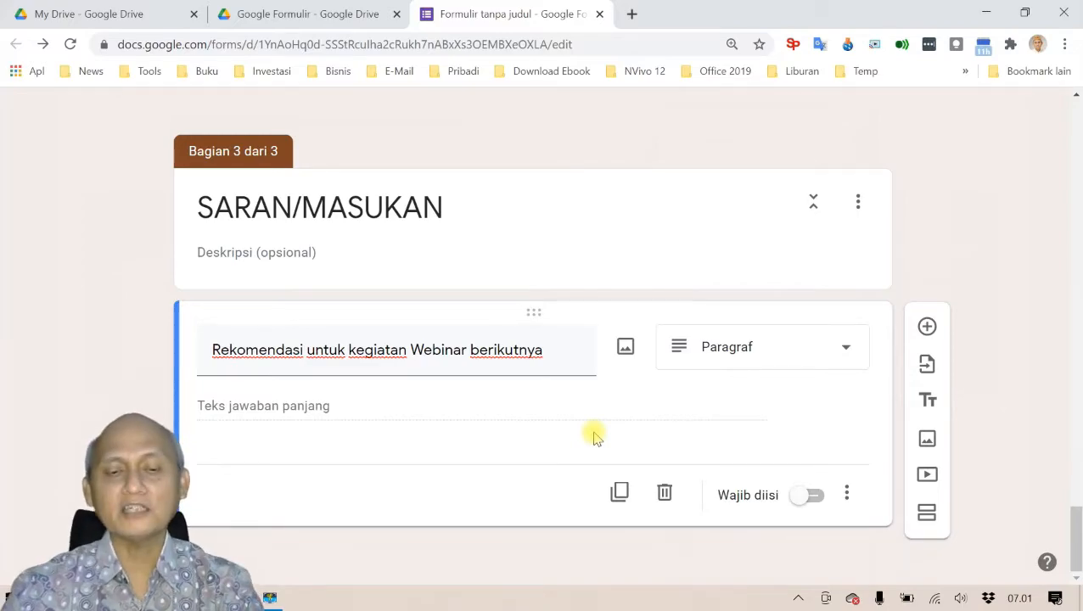
Step: Add a fourth section PENUTUP with the description 'Terima kasih atas partisipasi kegiatan ... sampai ketemu kegiatan berikutnya'
left_click(927, 512)
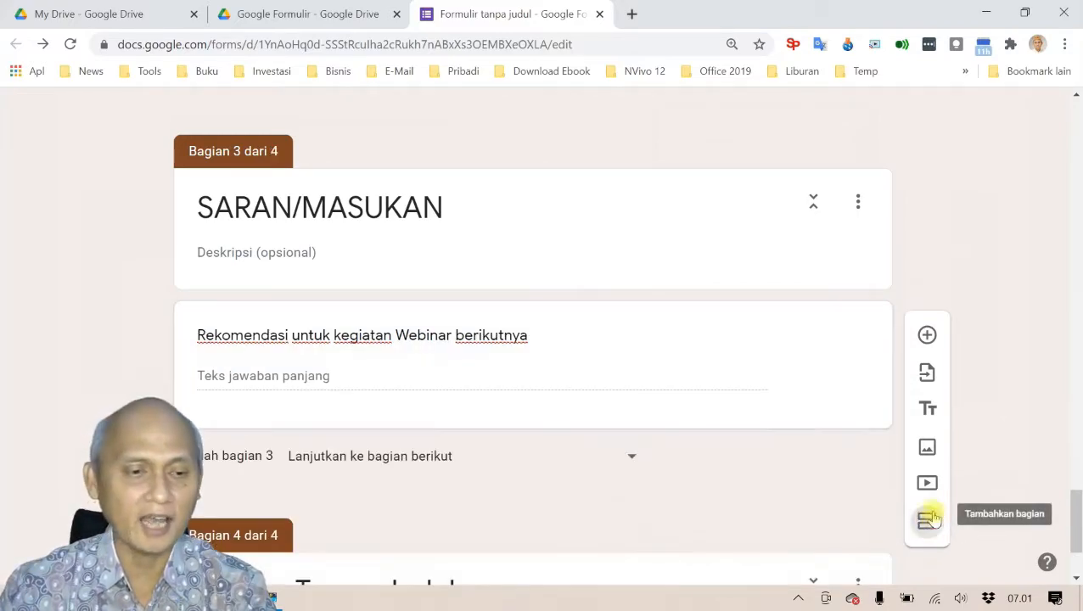
scroll(416, 553, "down", 2)
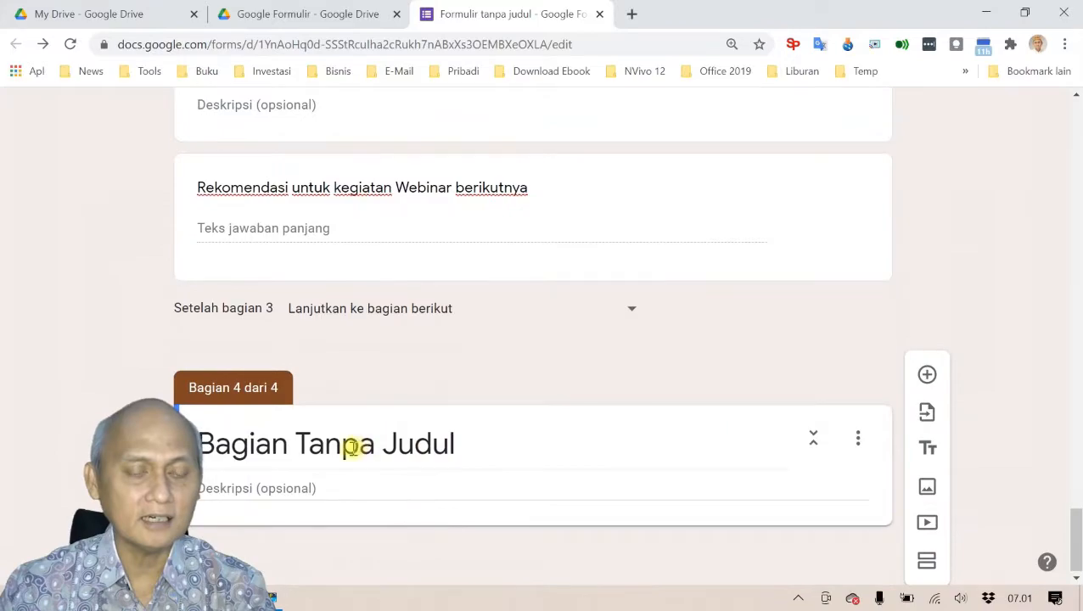
left_click(350, 448)
type("PEN")
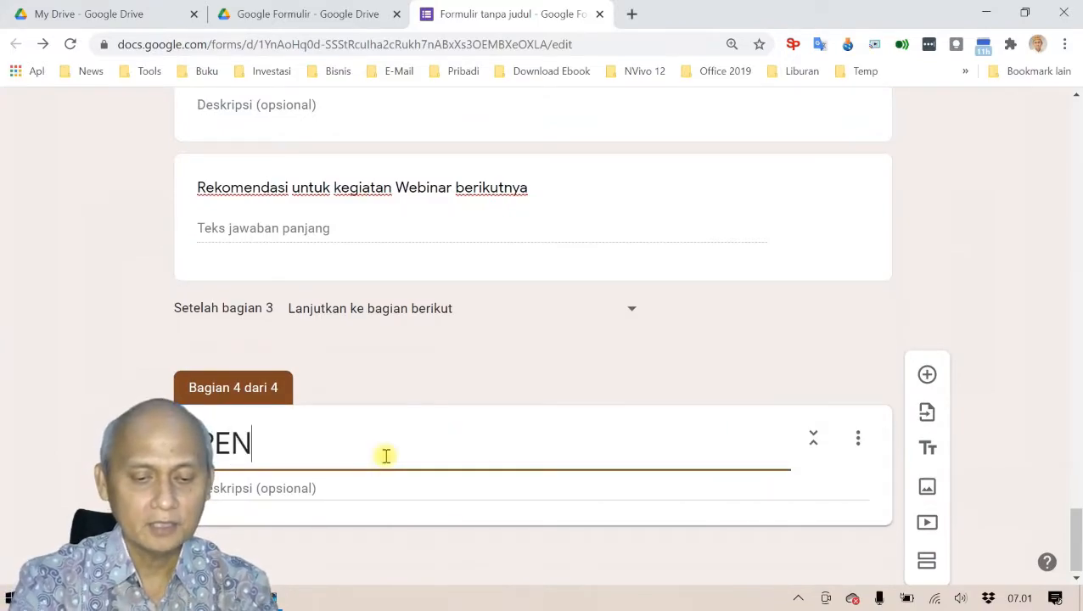
type("UTUP")
left_click(266, 488)
type("T")
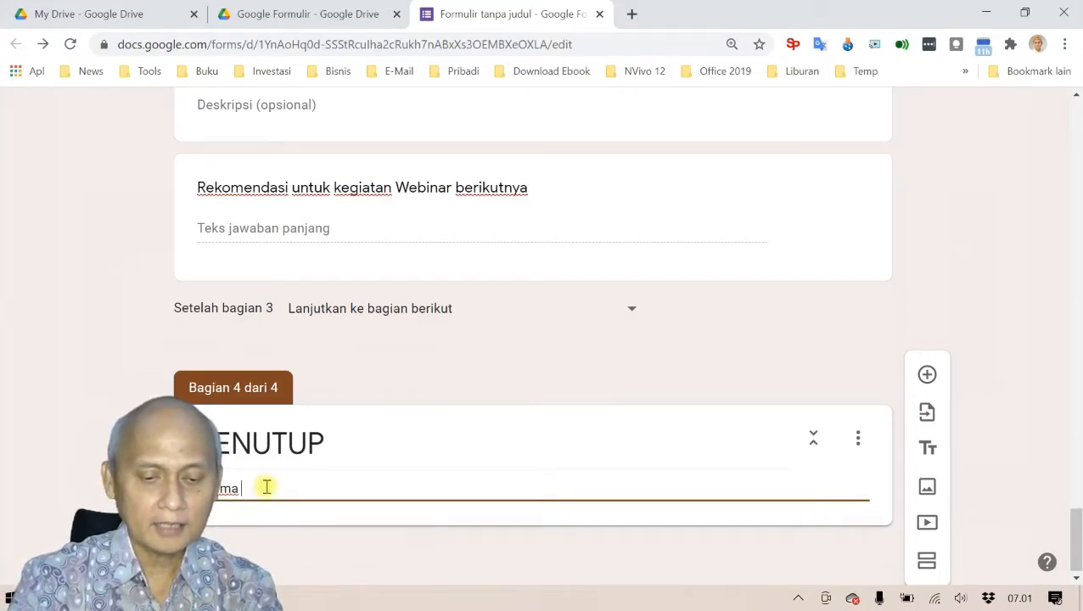
type("erima kasih atas")
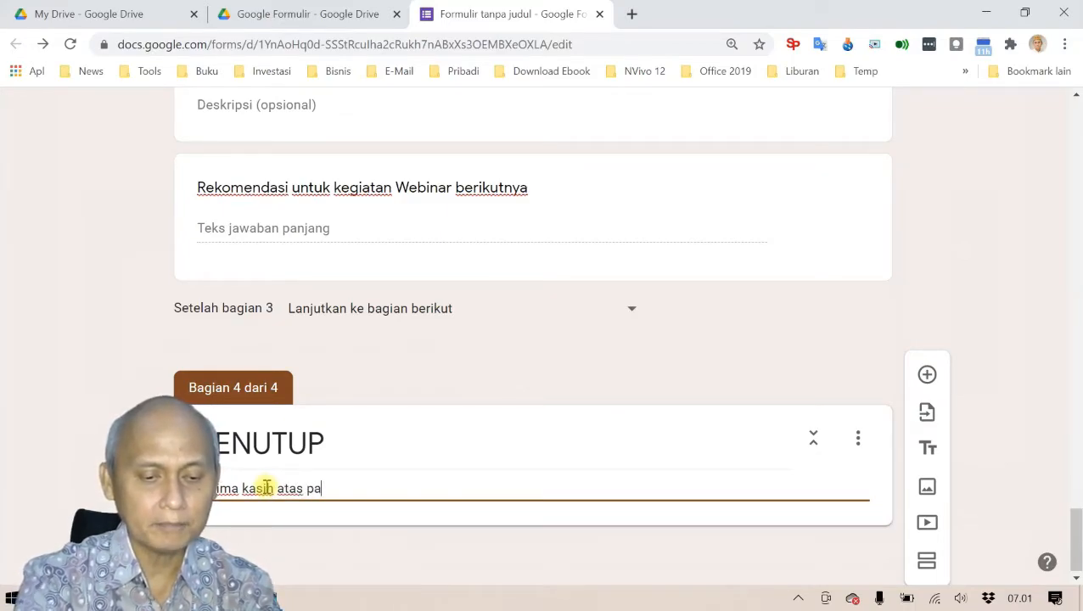
type(" partisipasi")
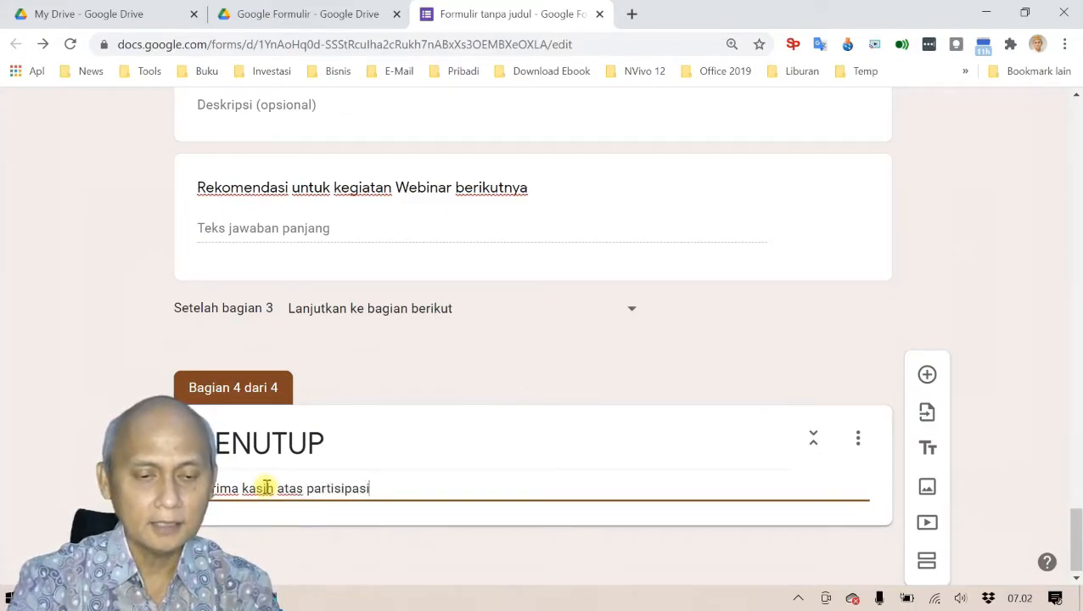
type(" kegiatan")
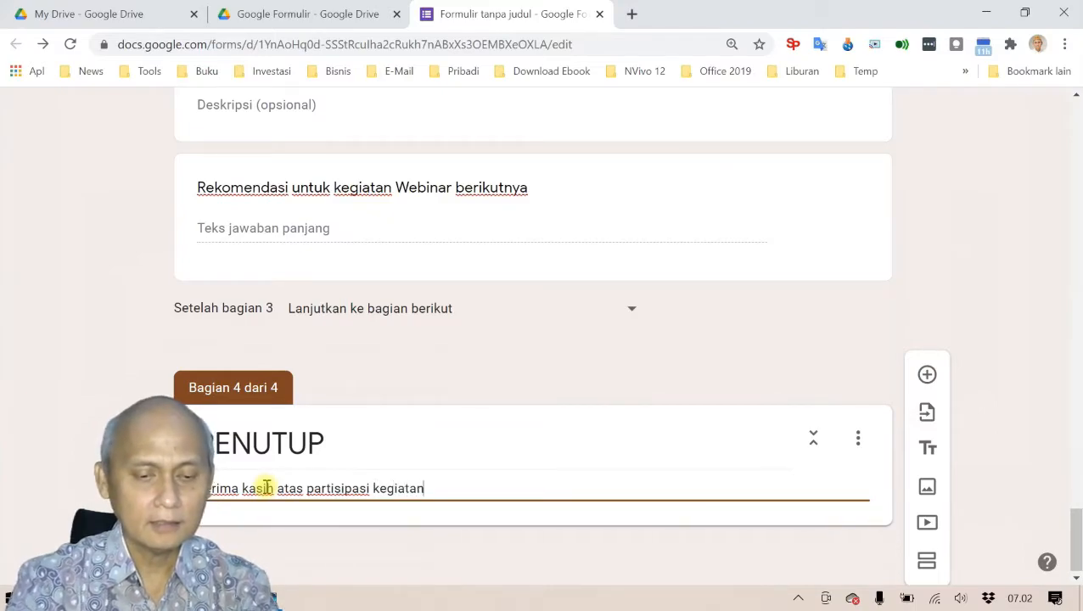
type(" EWeb")
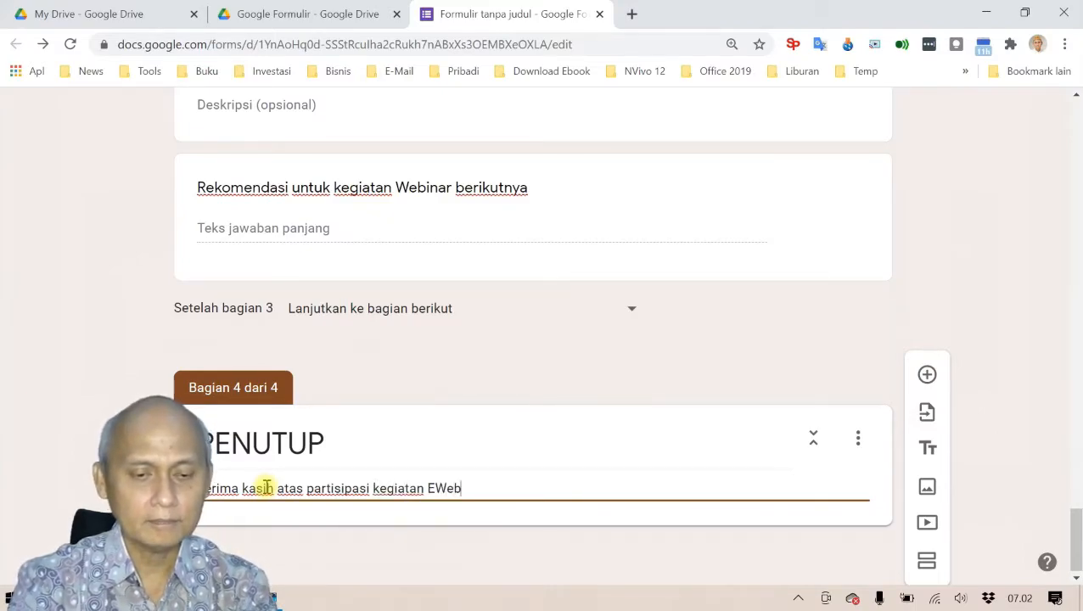
type("Webi")
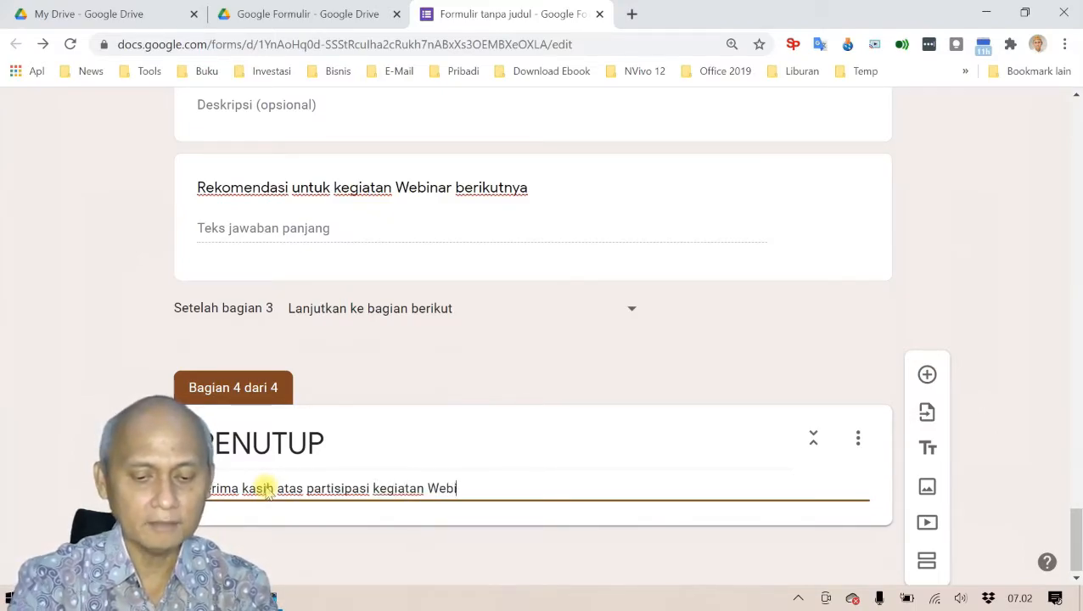
type("narnya sampai ketemu")
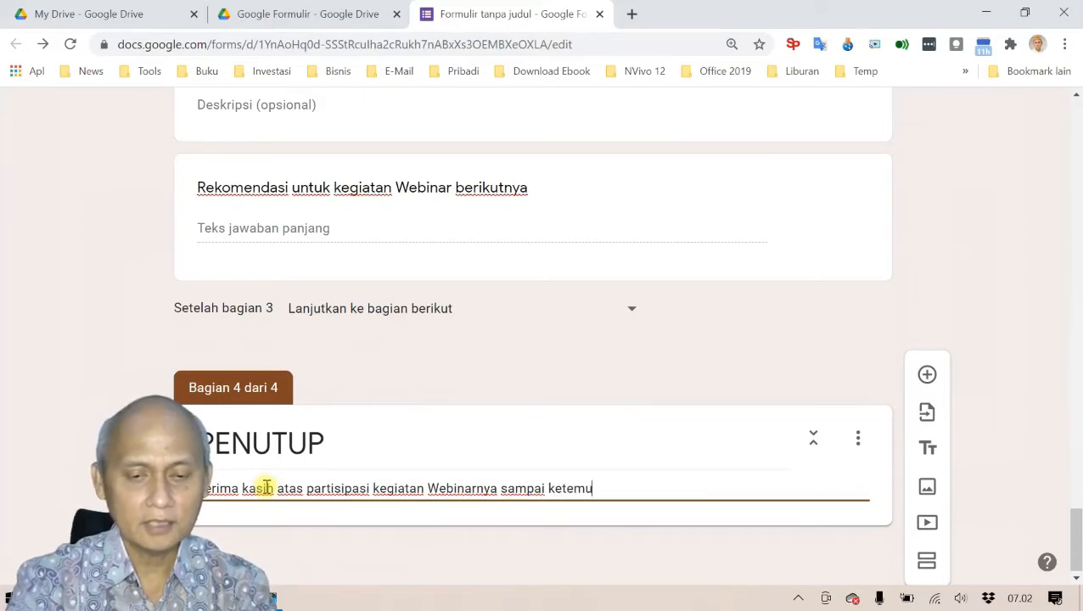
type(" kegiatan")
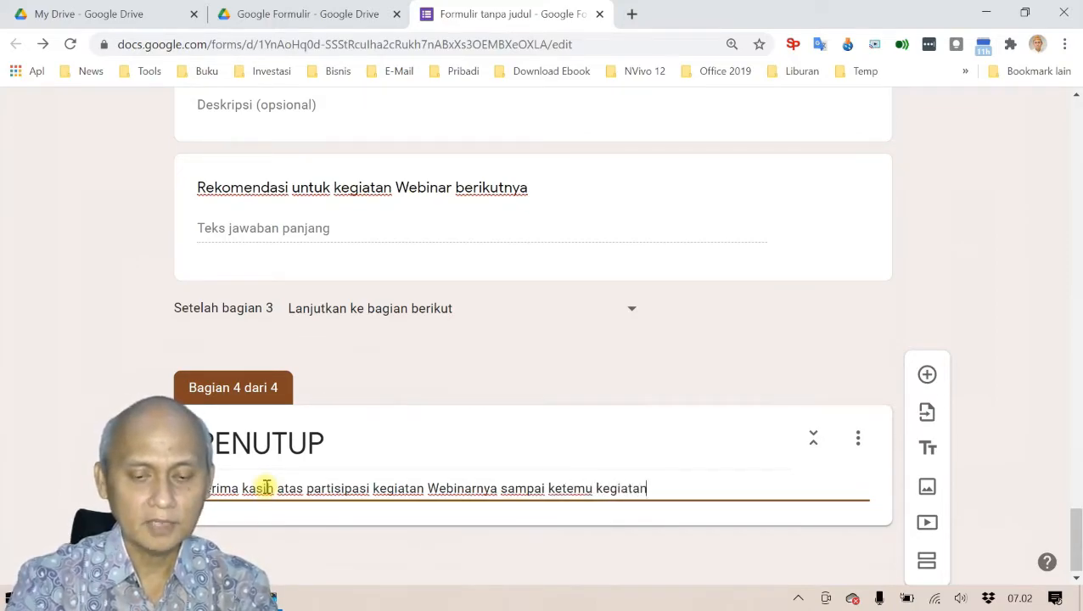
type(" berikutnya")
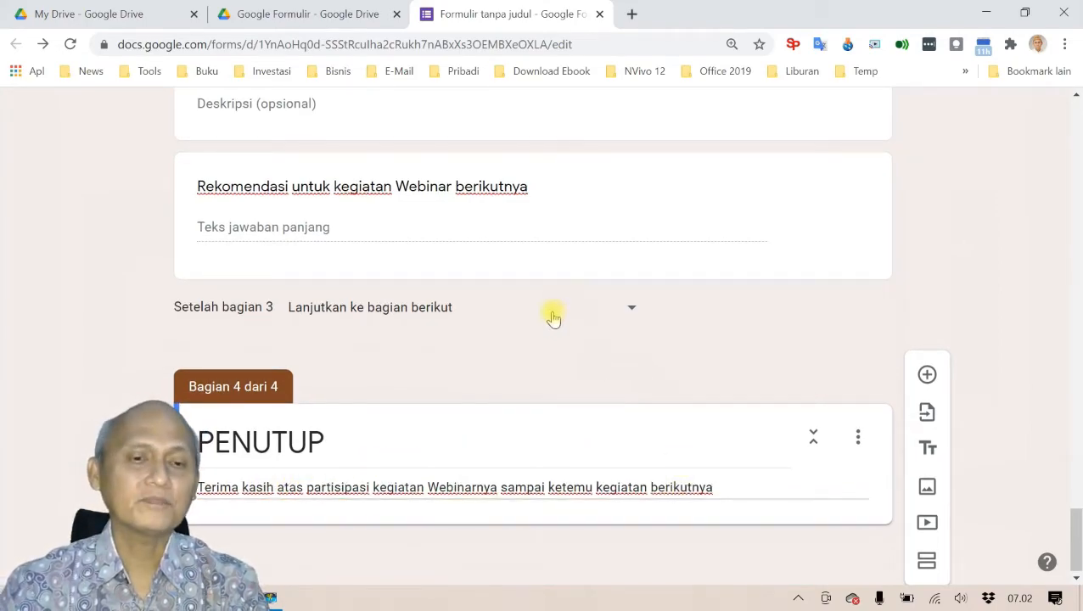
Step: Open the preview, enter the test respondent's full name and choose PRIA as gender
scroll(554, 314, "up", 10)
scroll(552, 322, "up", 10)
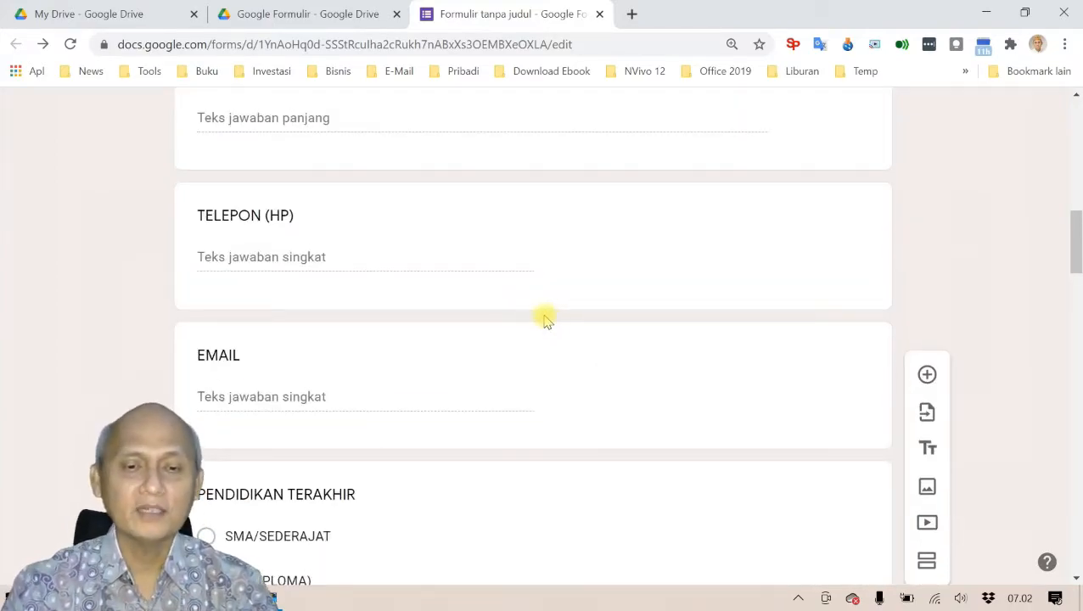
scroll(552, 327, "up", 8)
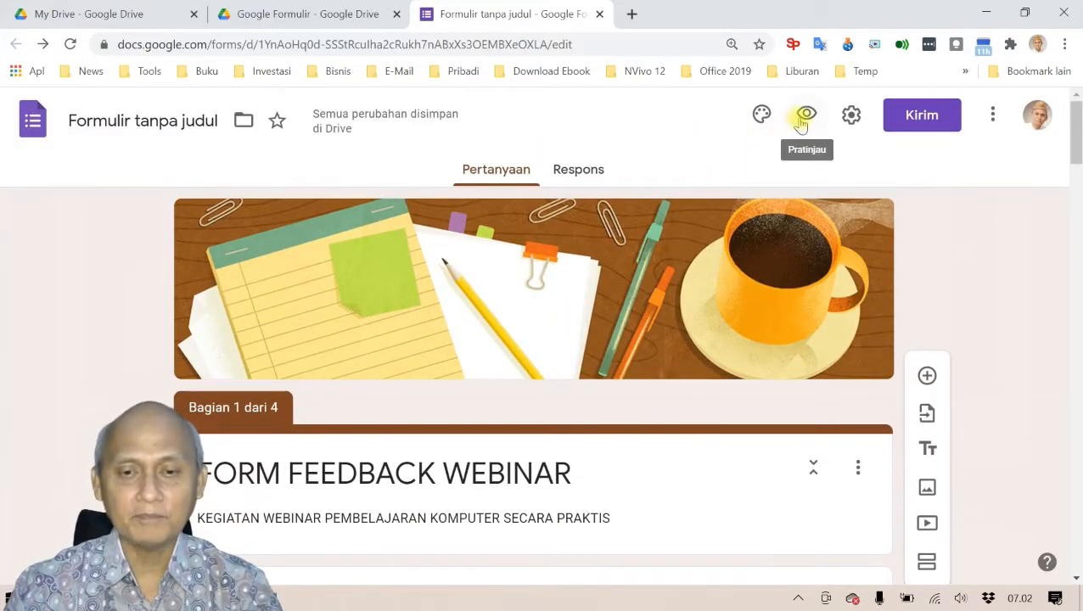
left_click(803, 114)
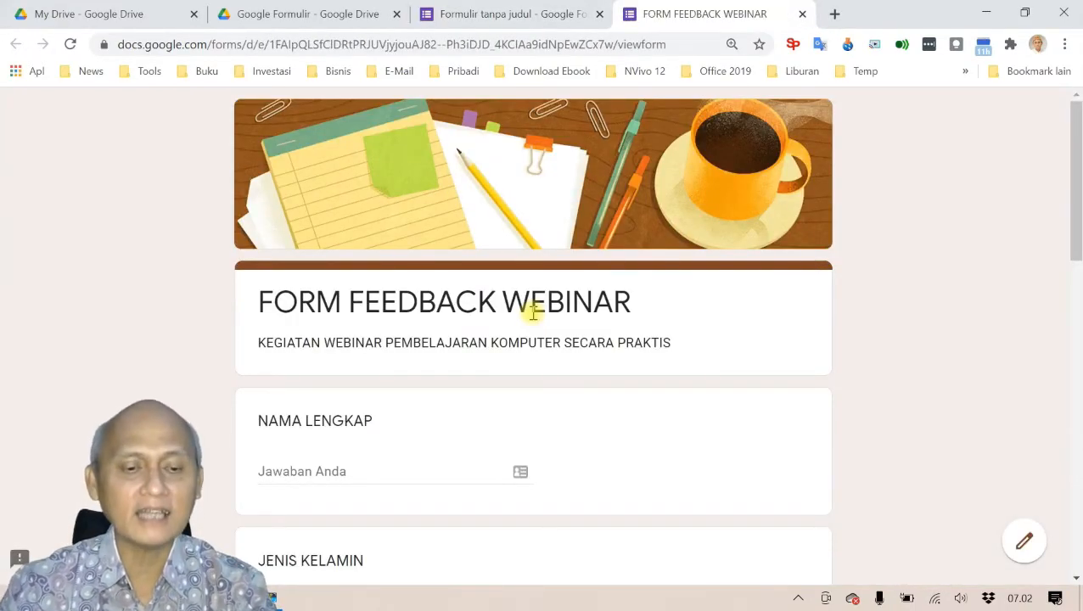
scroll(533, 313, "down", 2)
left_click(307, 306)
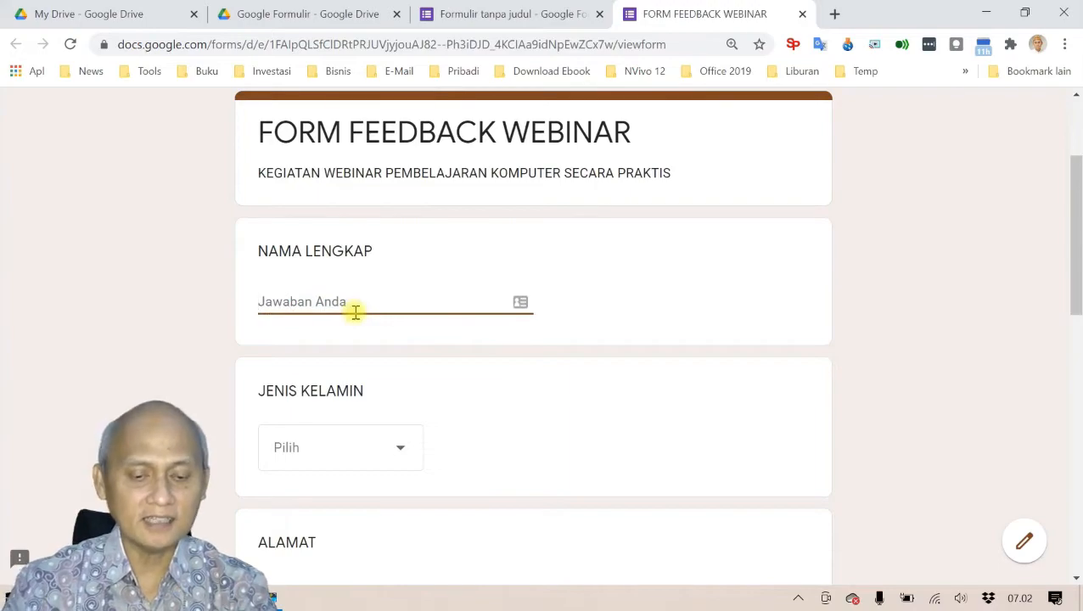
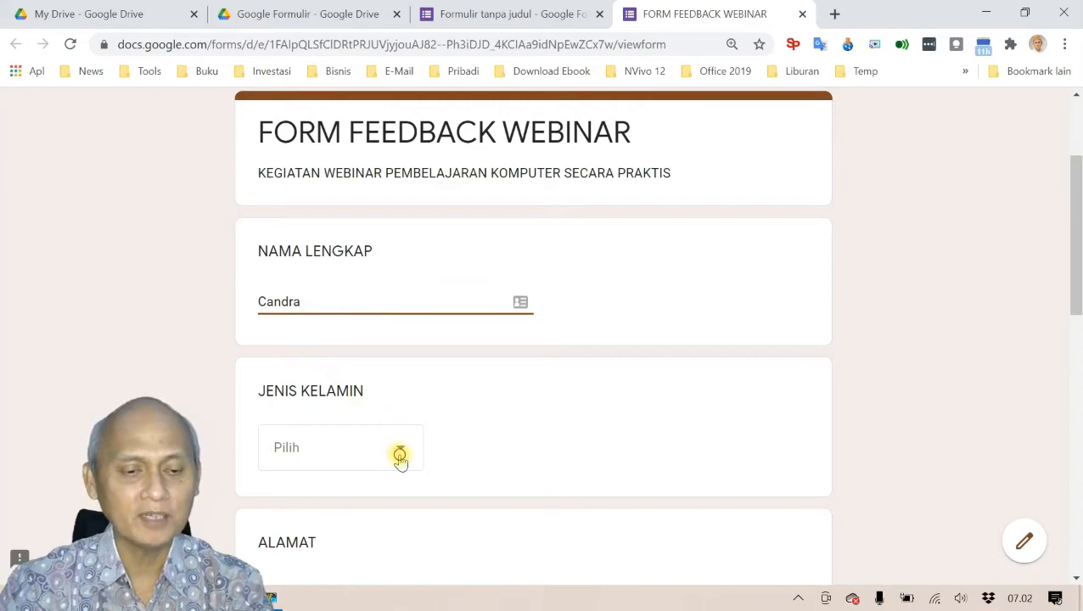
left_click(399, 449)
left_click(345, 498)
scroll(510, 442, "down", 3)
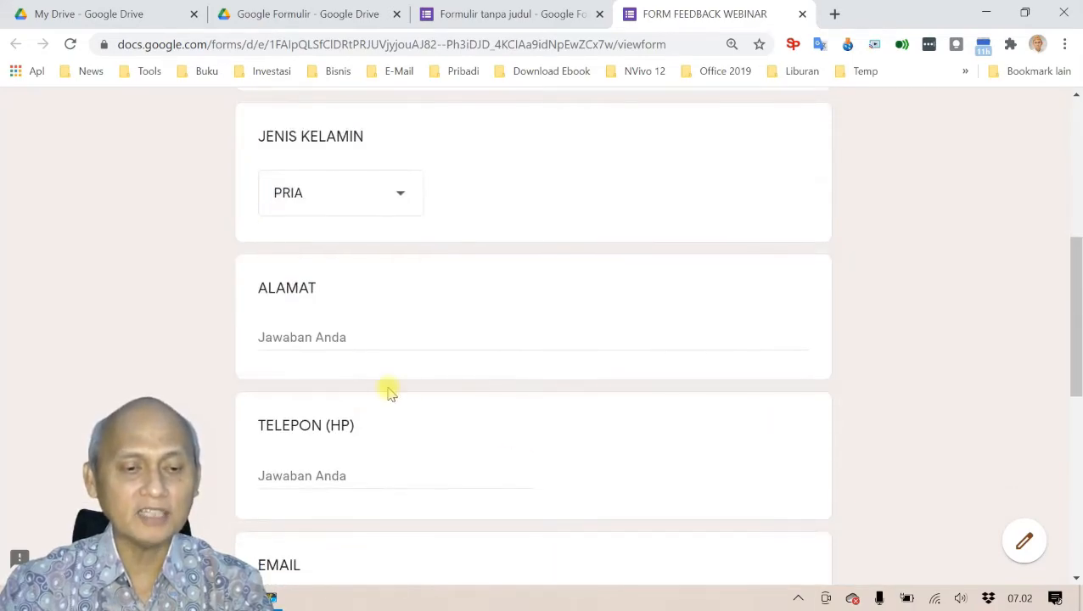
Step: Fill in the respondent's address, phone number and e-mail, and select S1 (SARJANA)
left_click(355, 339)
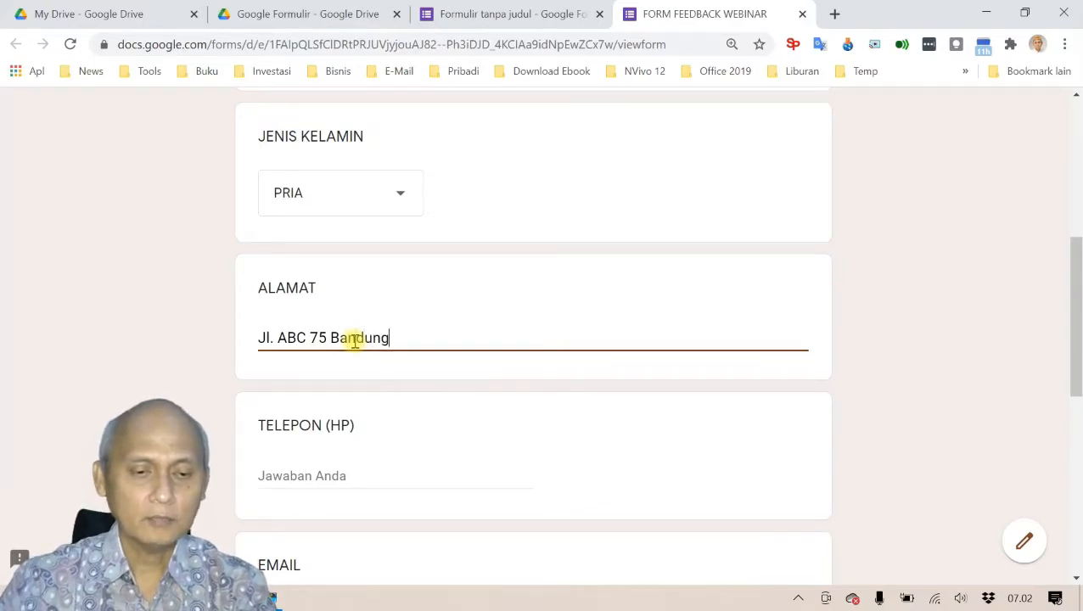
left_click(399, 479)
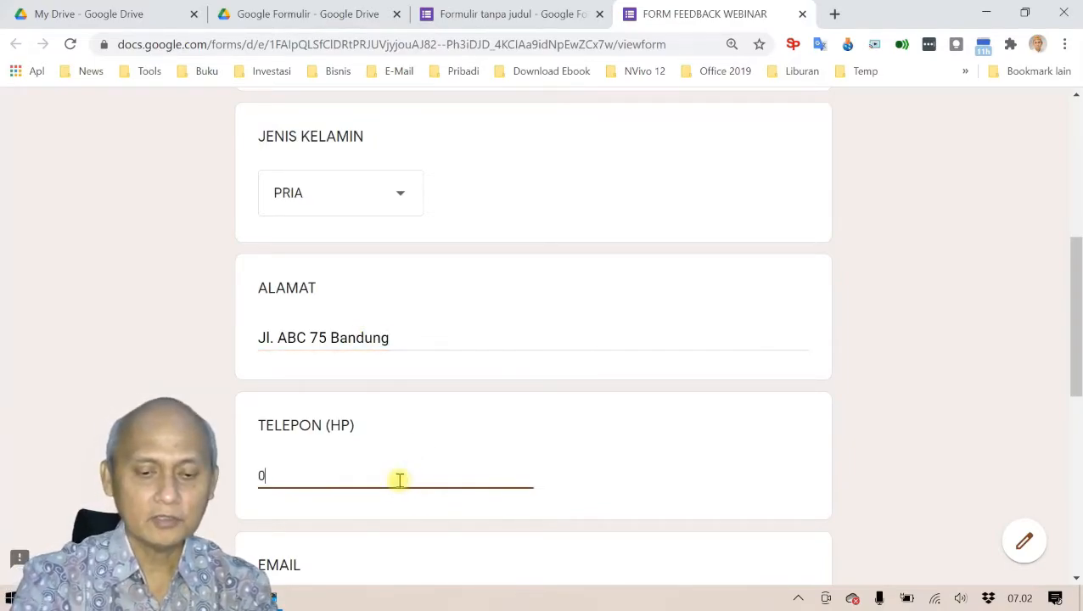
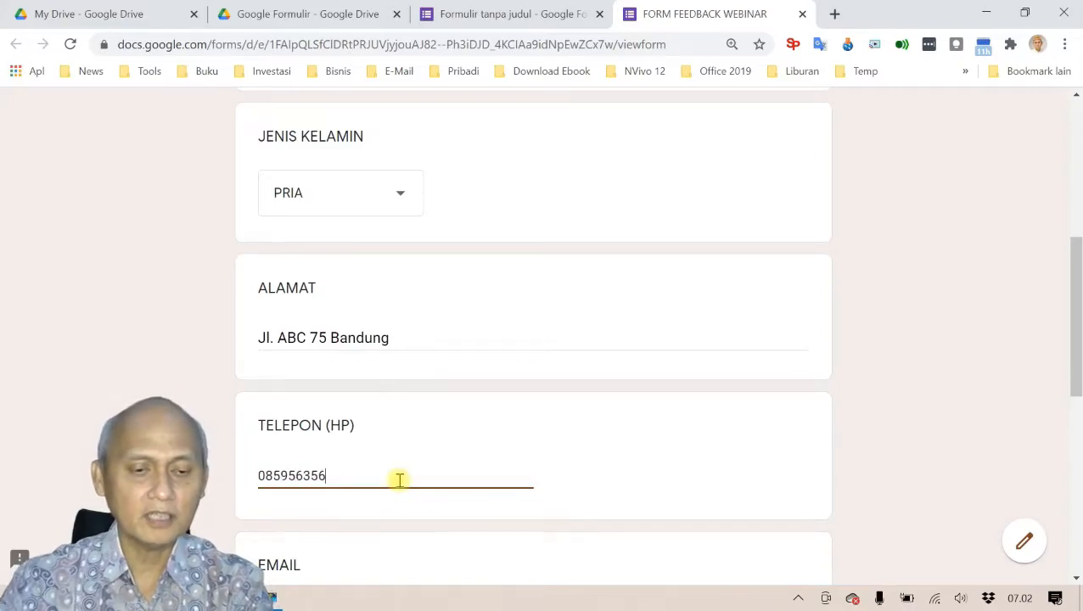
scroll(343, 543, "down", 2)
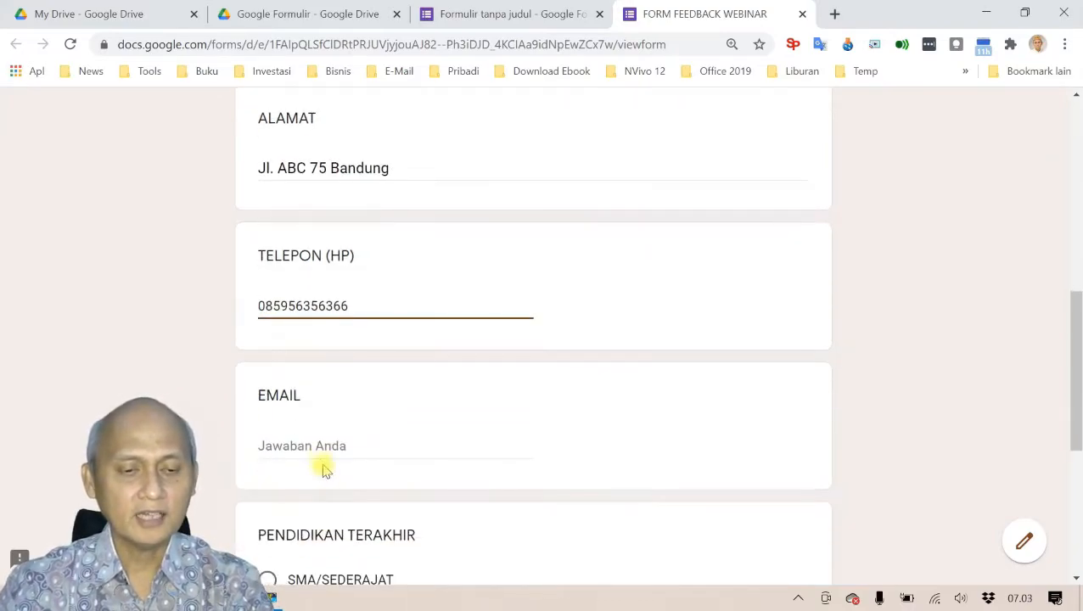
left_click(318, 452)
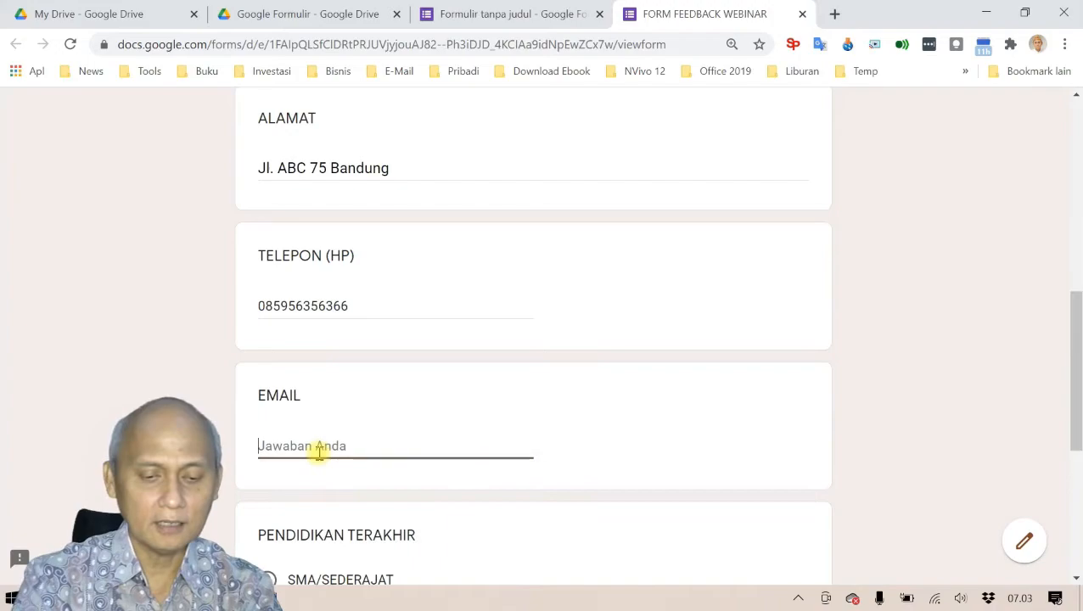
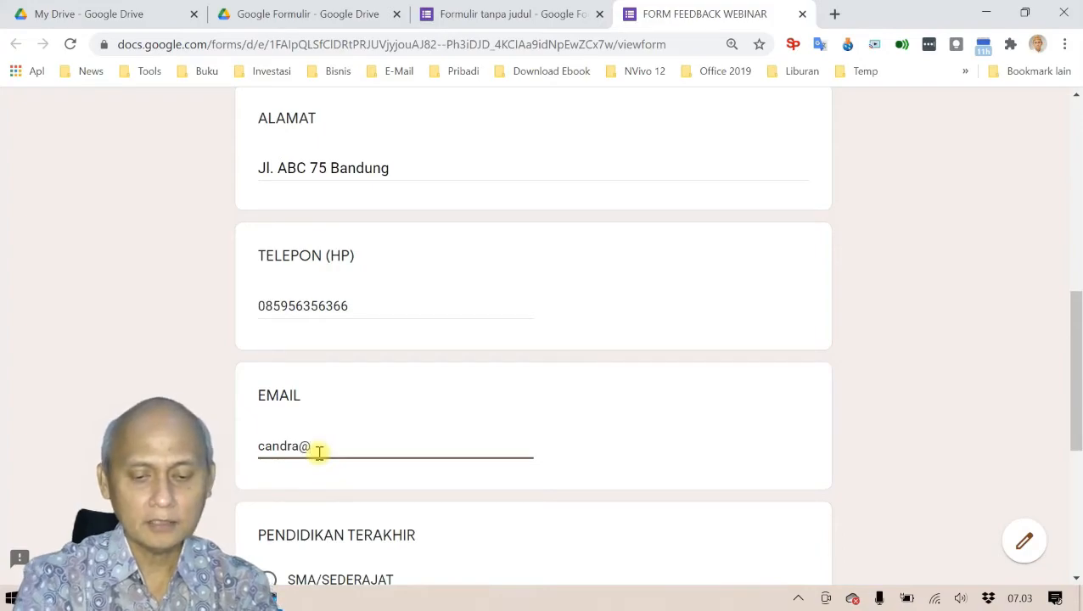
scroll(319, 453, "down", 3)
left_click(268, 401)
scroll(339, 416, "down", 2)
Step: On the next page, rate goal fit 4, material relevance 5, delivery Baik and systematics Cukup
left_click(307, 423)
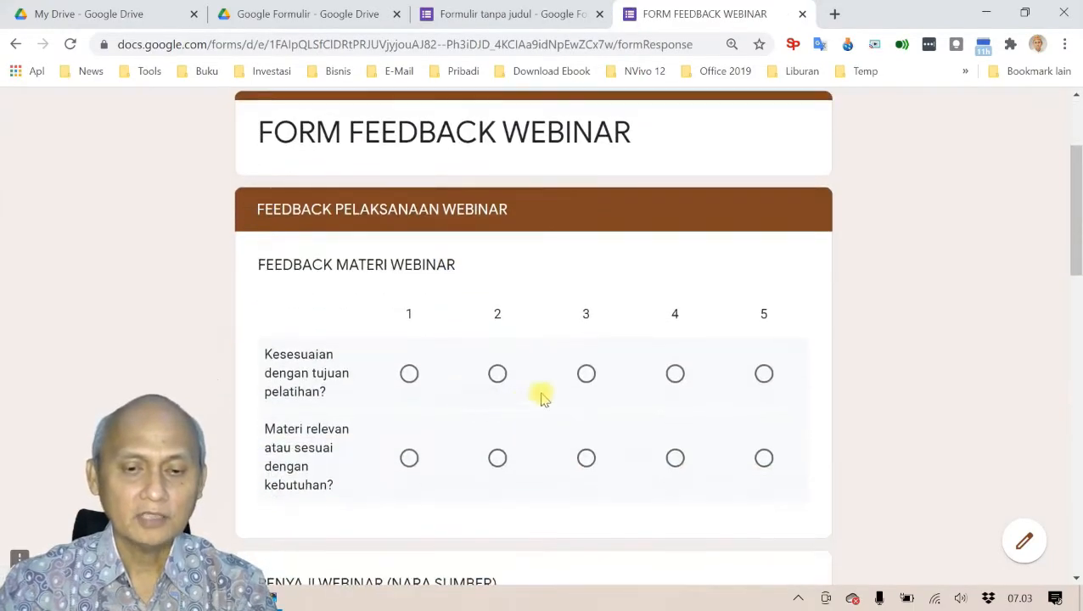
left_click(675, 374)
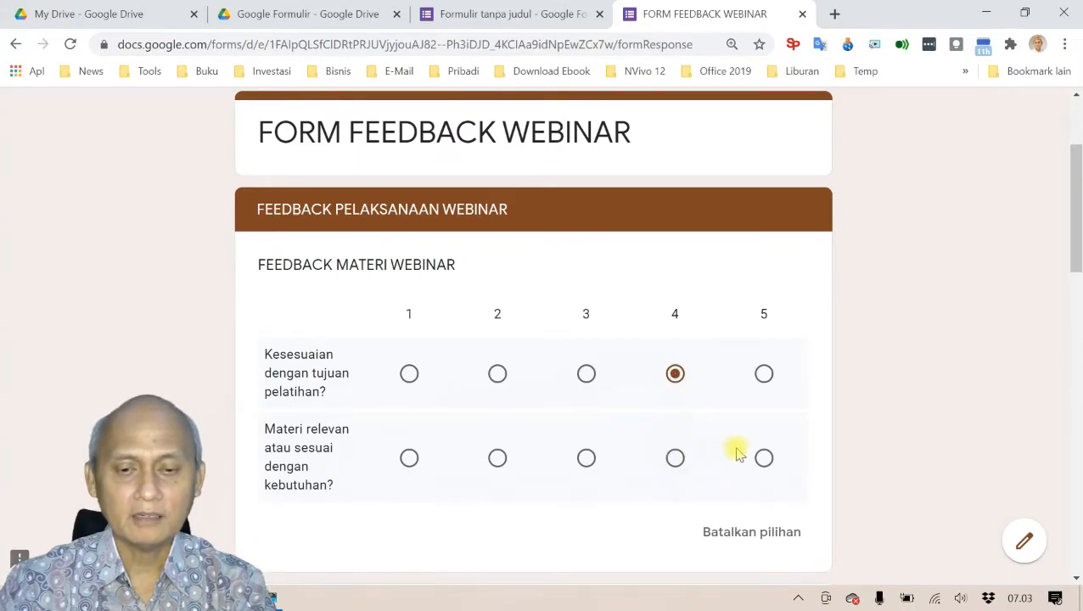
left_click(764, 457)
scroll(533, 420, "down", 5)
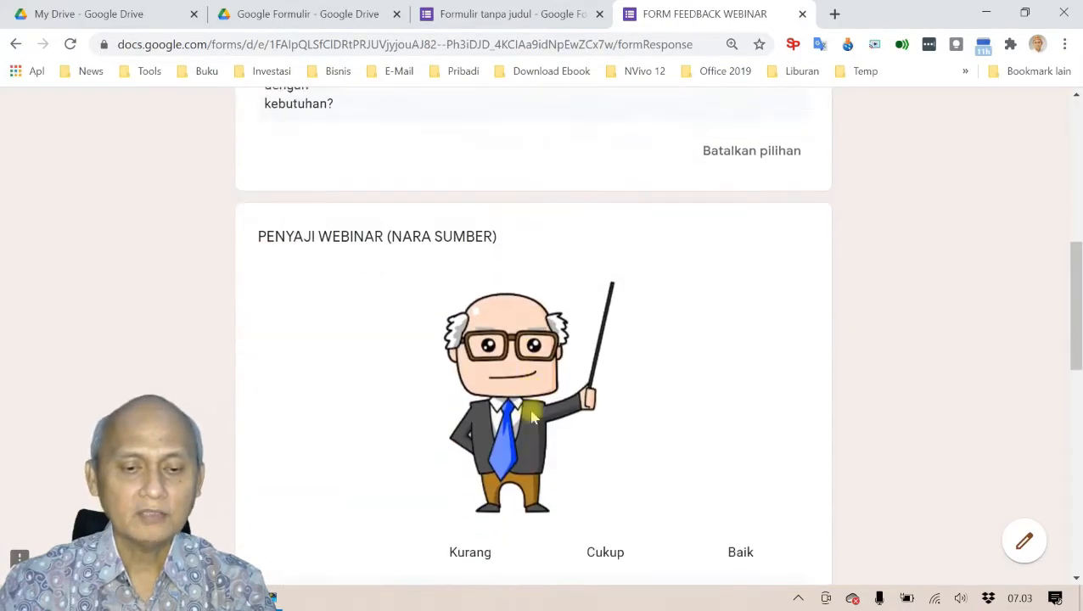
scroll(532, 416, "down", 3)
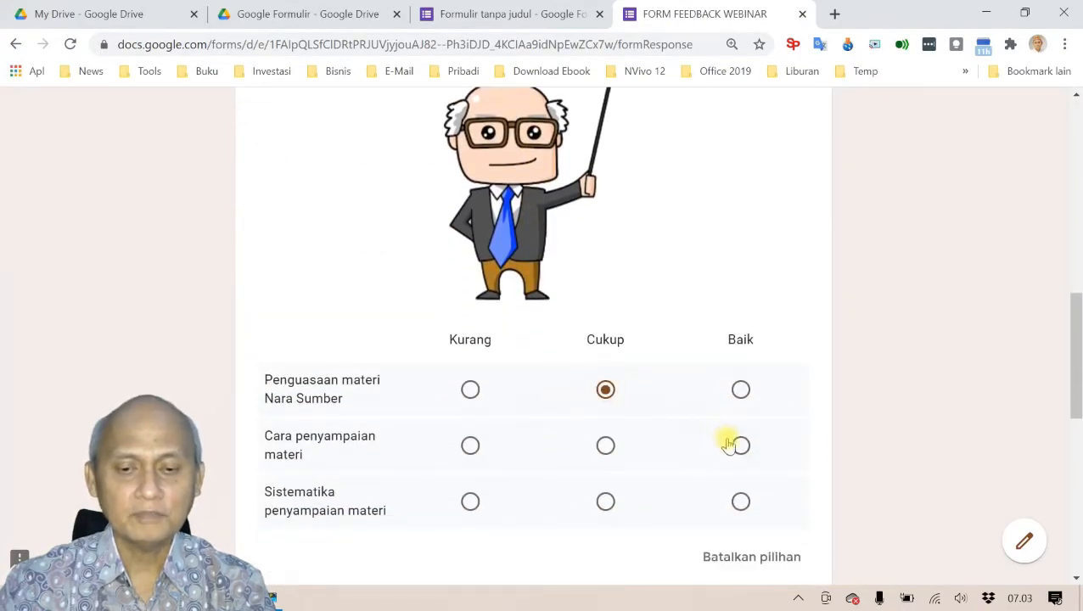
left_click(740, 445)
left_click(606, 501)
Step: Tick Microsoft Word, Microsoft PowerPoint and Google Form as the most useful materials
scroll(543, 481, "down", 5)
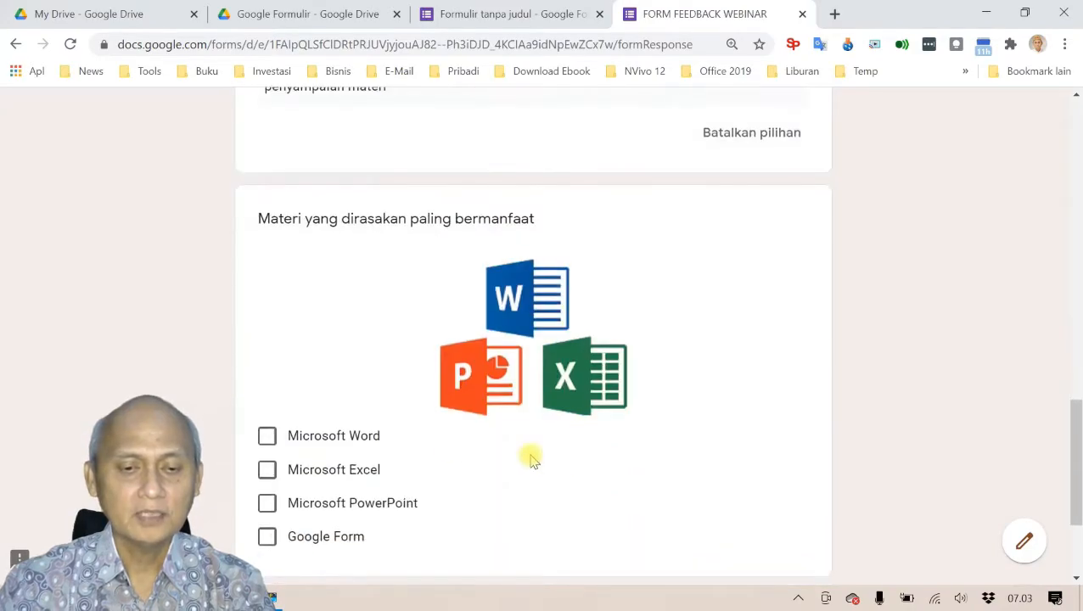
left_click(267, 436)
left_click(267, 502)
left_click(267, 535)
Step: Move to the SARAN/MASUKAN page and start the recommendation answer with 'Perta'
scroll(397, 501, "down", 2)
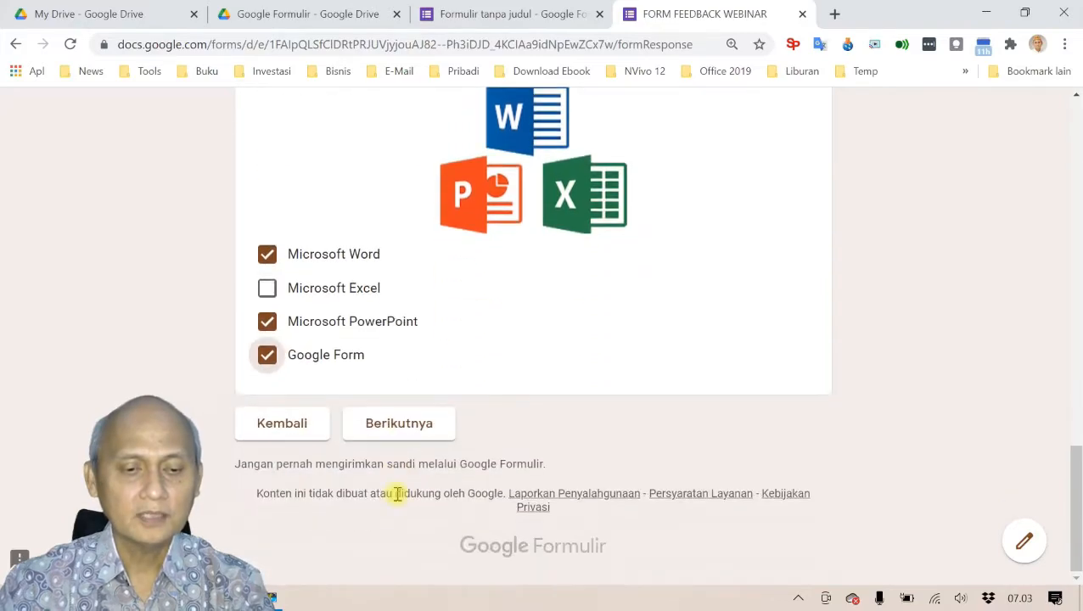
left_click(414, 433)
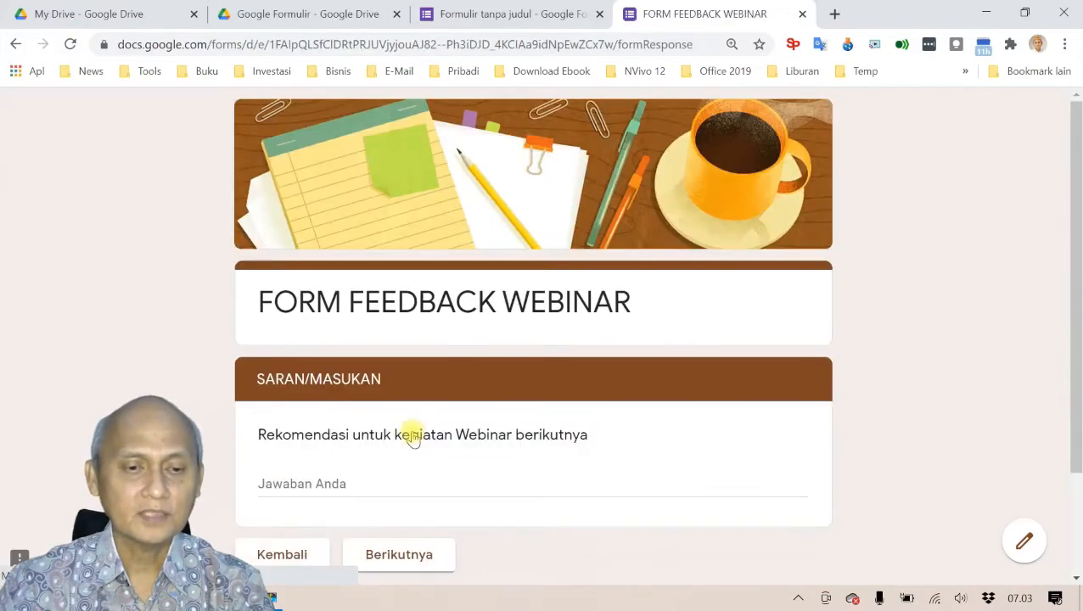
scroll(471, 411, "down", 2)
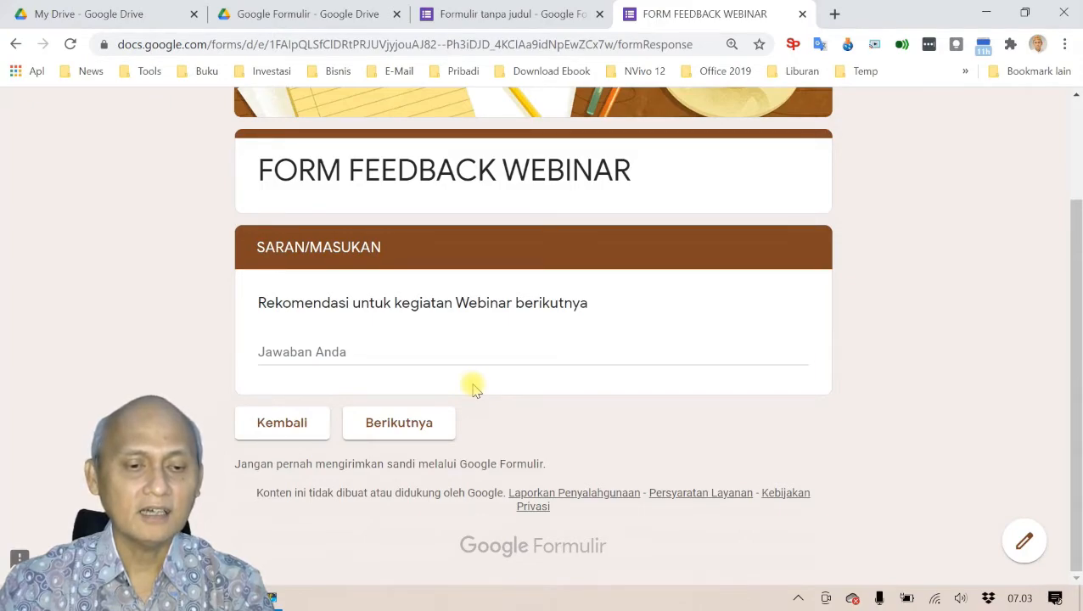
left_click(424, 354)
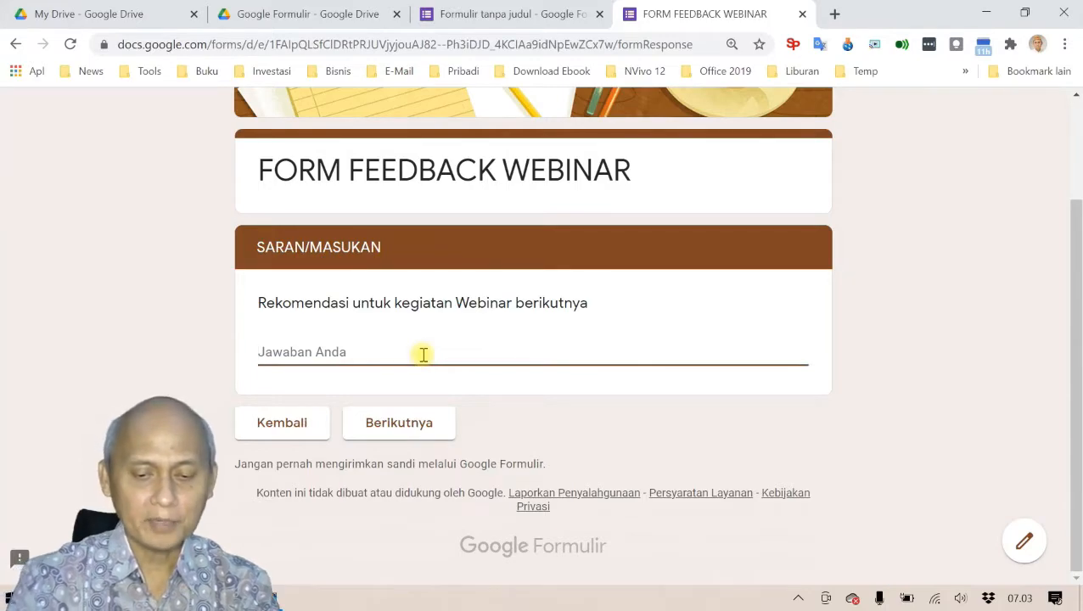
type("Perta")
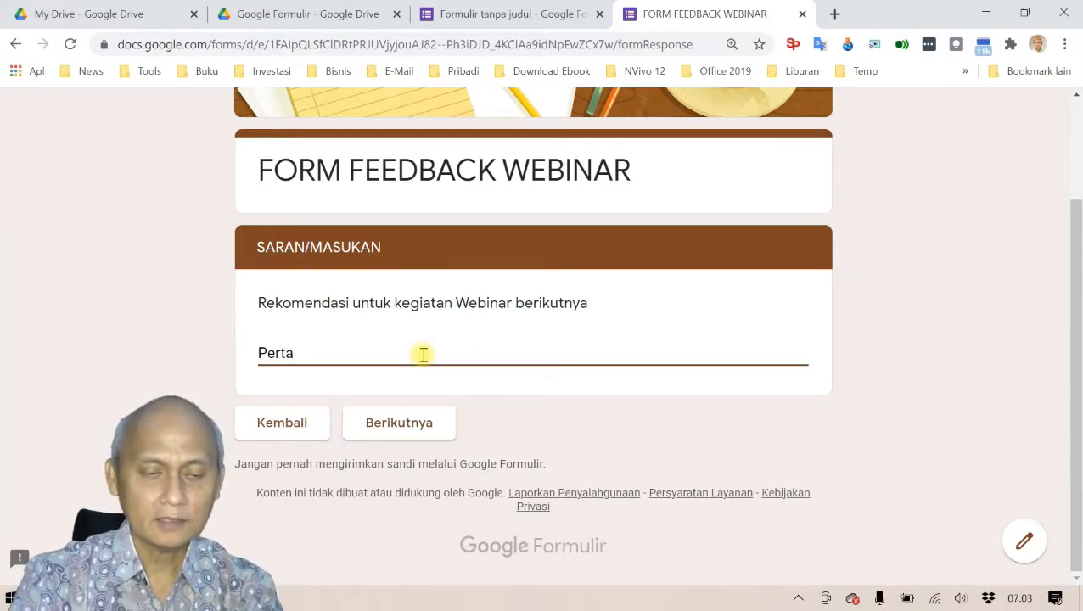
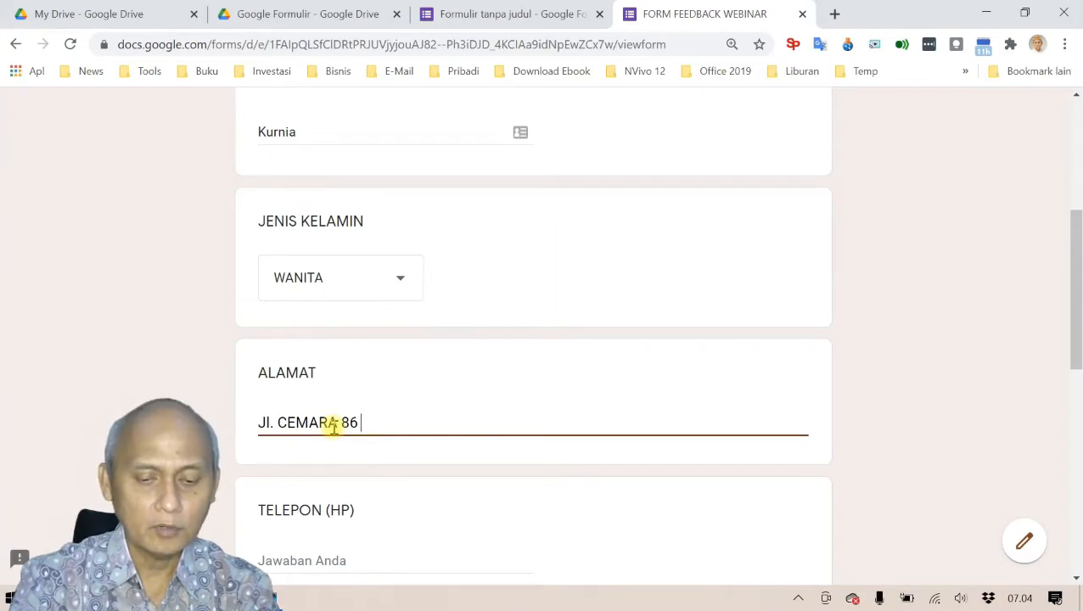
Step: Enter the respondent's address, phone number and e-mail address in ALAMAT, TELEPON and EMAIL
scroll(340, 450, "down", 2)
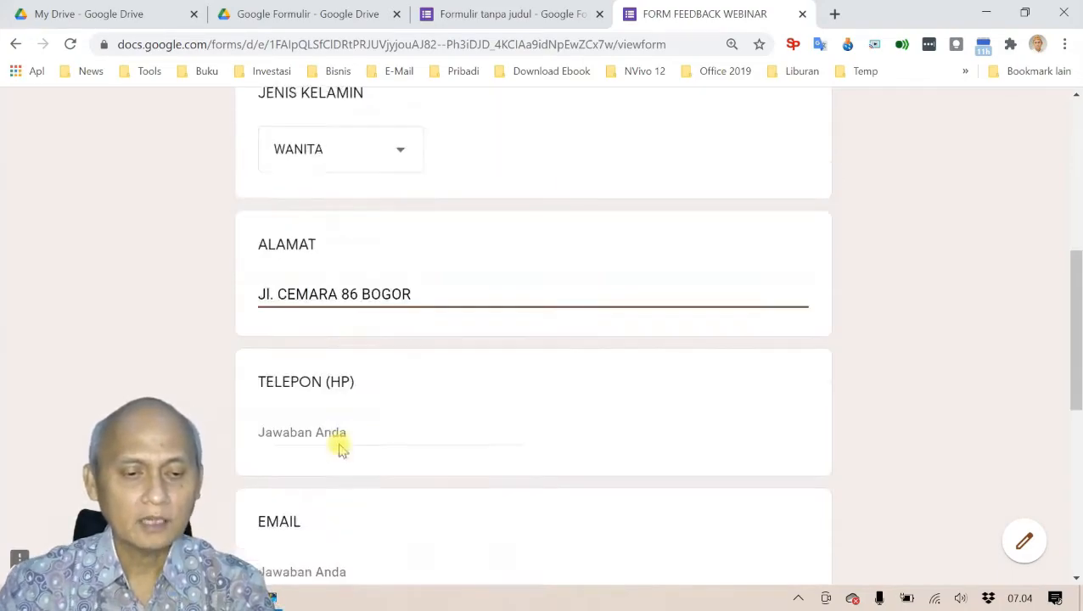
left_click(337, 389)
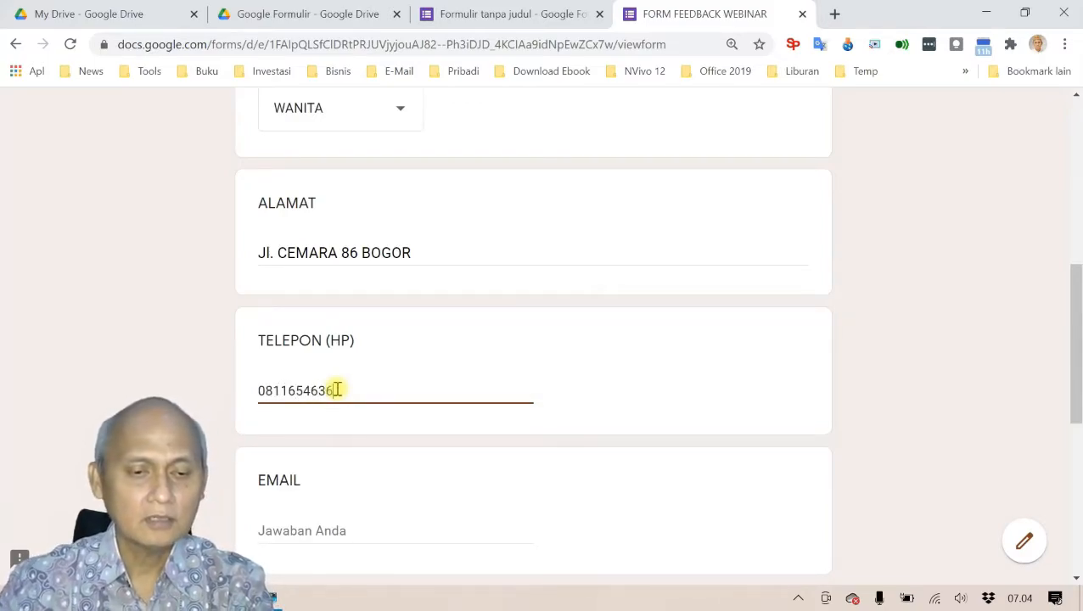
left_click(331, 532)
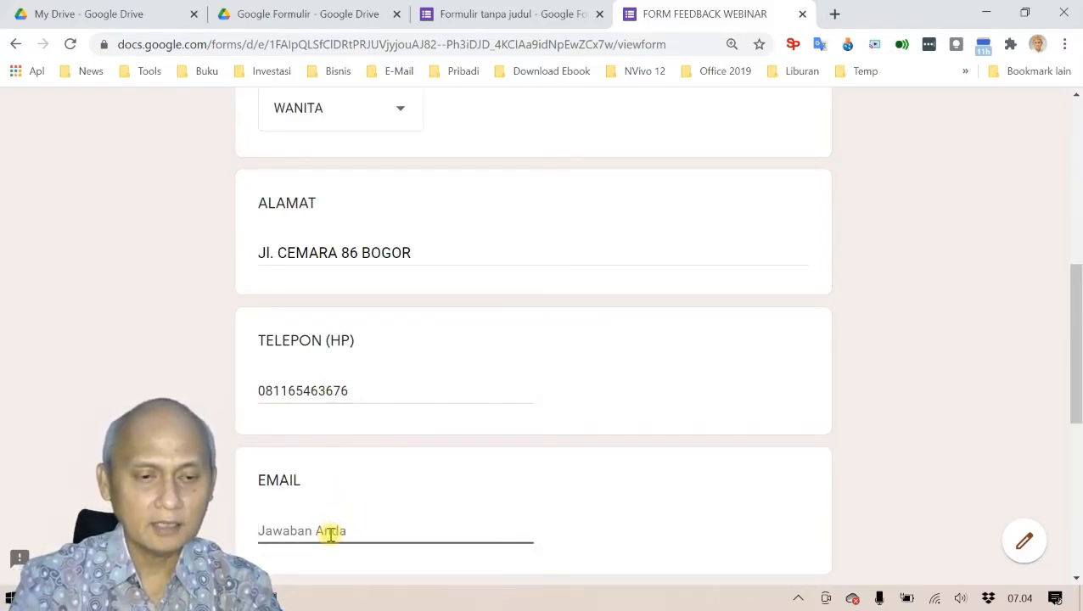
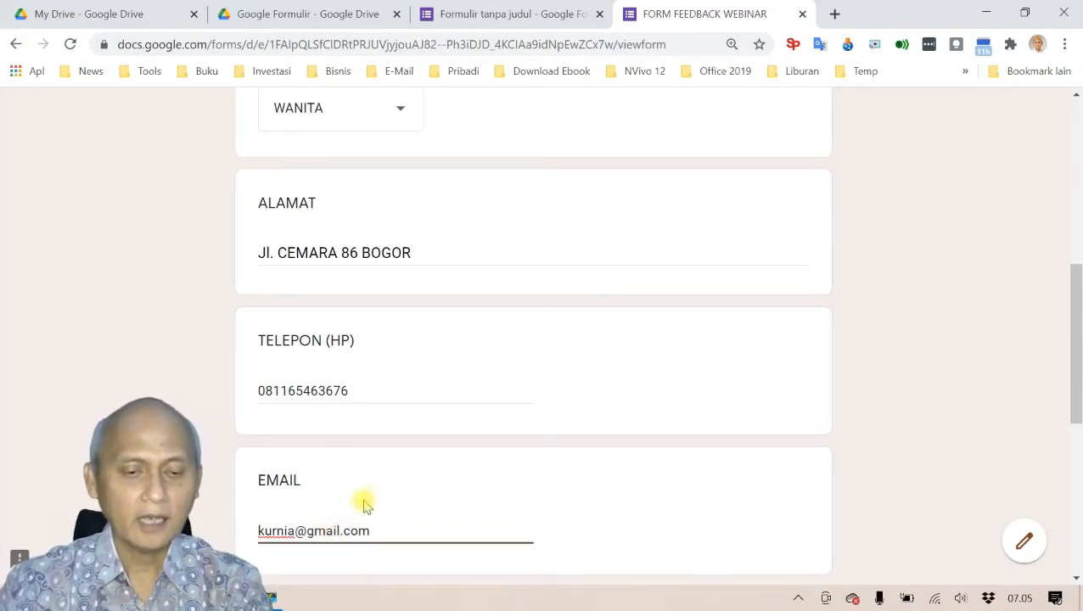
Step: Choose D3 (DIPLOMA) as PENDIDIKAN TERAKHIR, correcting from S2, and go to the next page
scroll(399, 422, "down", 4)
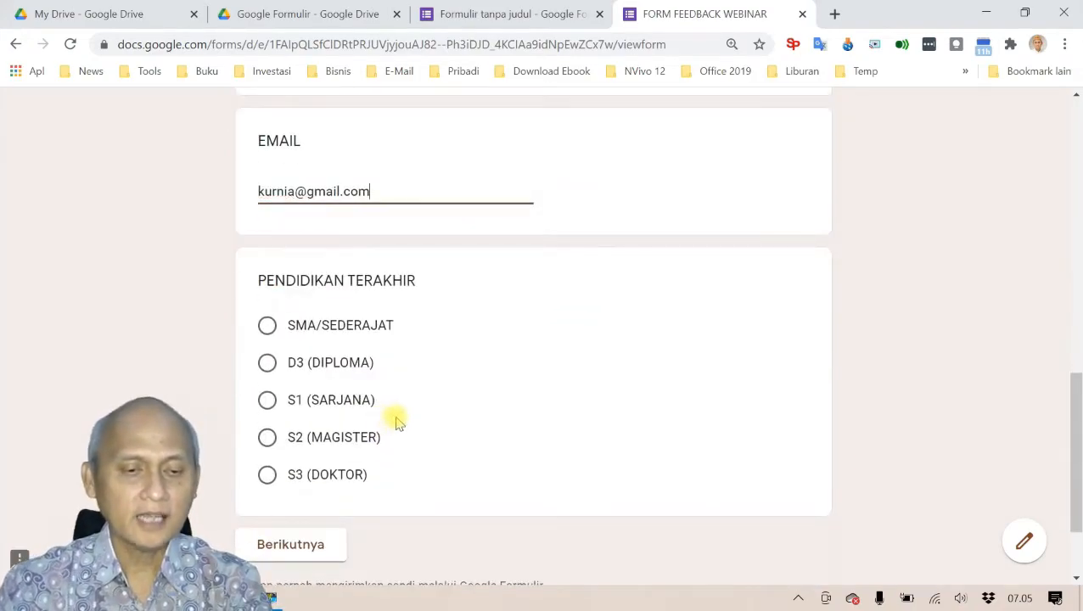
left_click(267, 437)
left_click(267, 365)
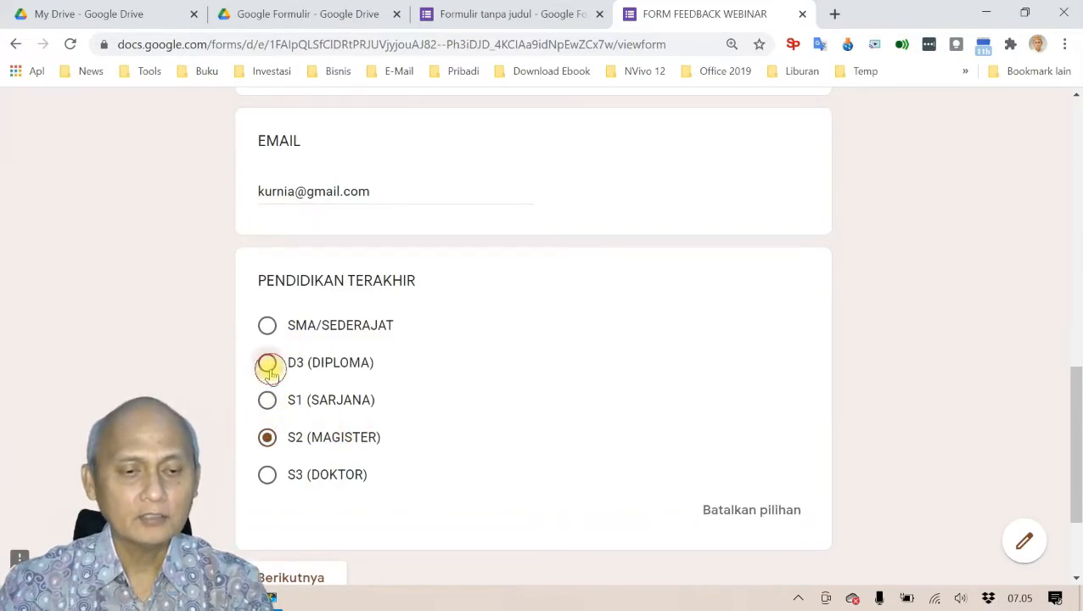
scroll(433, 390, "down", 2)
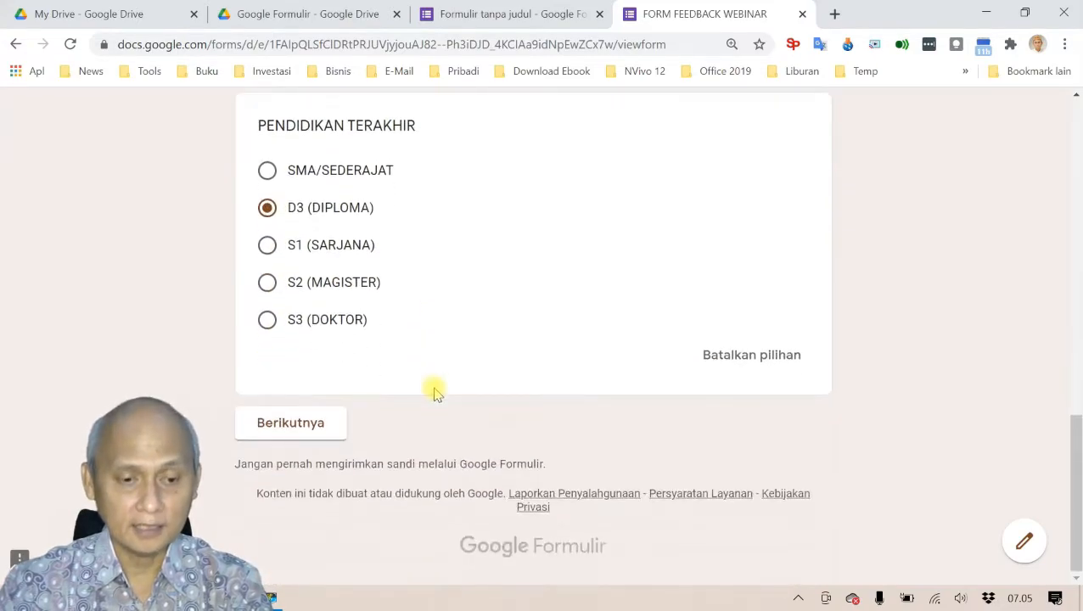
left_click(324, 429)
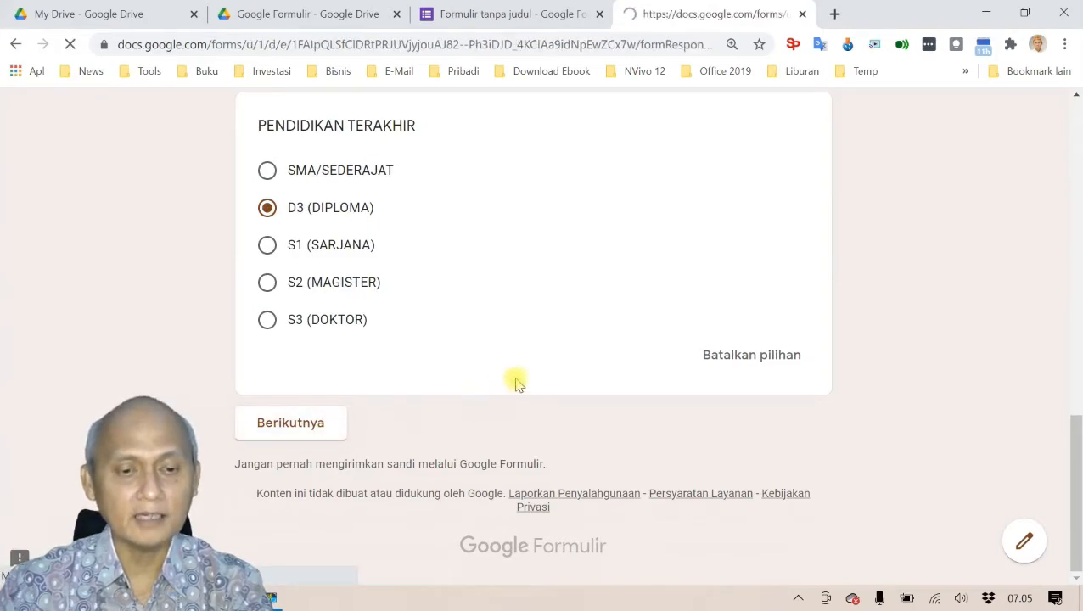
Step: Rate goal fit 4, relevance 3, mastery Cukup, delivery Kurang and systematics Baik
scroll(517, 384, "down", 3)
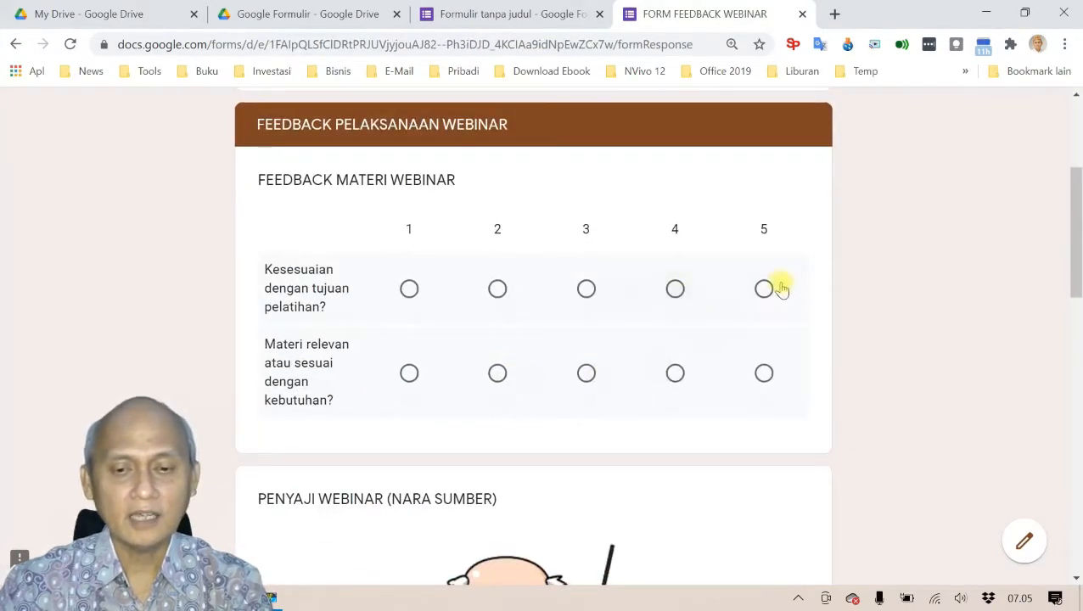
left_click(675, 288)
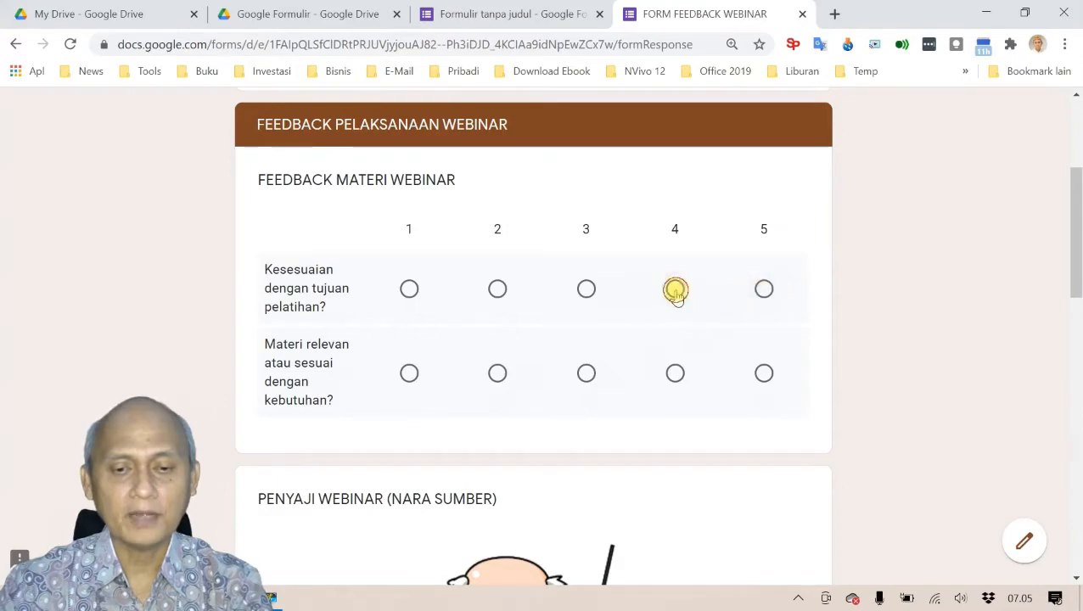
left_click(586, 374)
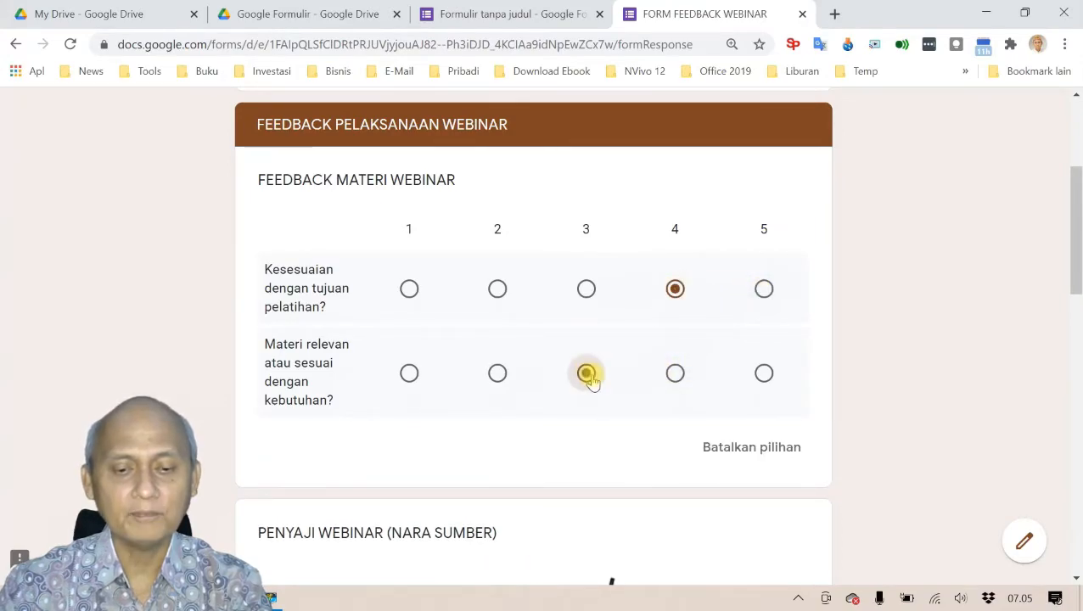
scroll(592, 381, "down", 4)
scroll(592, 381, "down", 3)
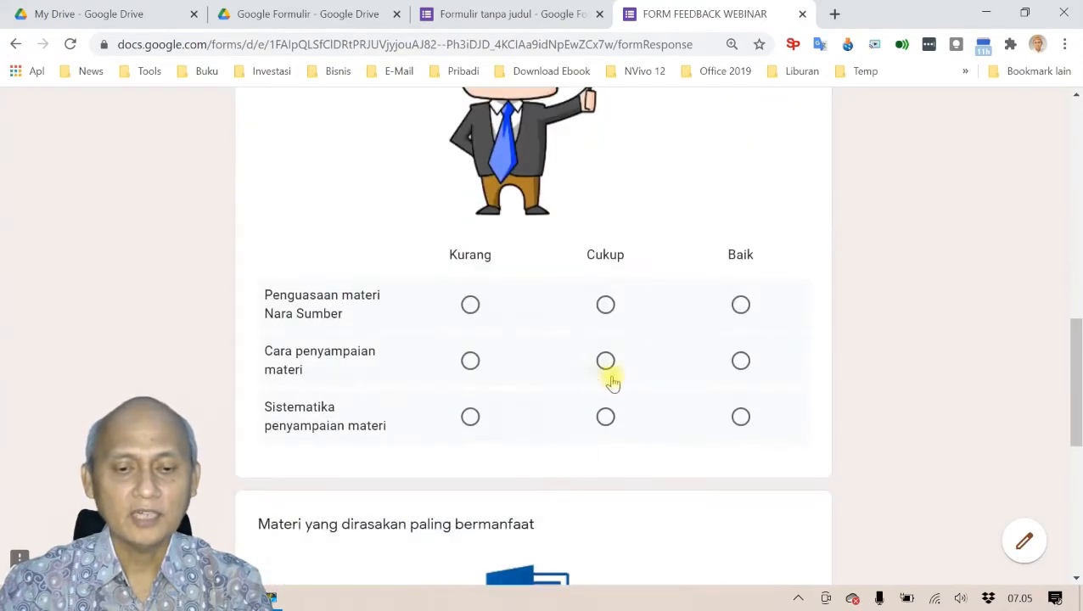
left_click(605, 304)
left_click(470, 360)
left_click(740, 416)
Step: Tick Microsoft Excel, Microsoft PowerPoint and Google Form as most useful, then continue
scroll(662, 416, "down", 3)
scroll(309, 406, "down", 3)
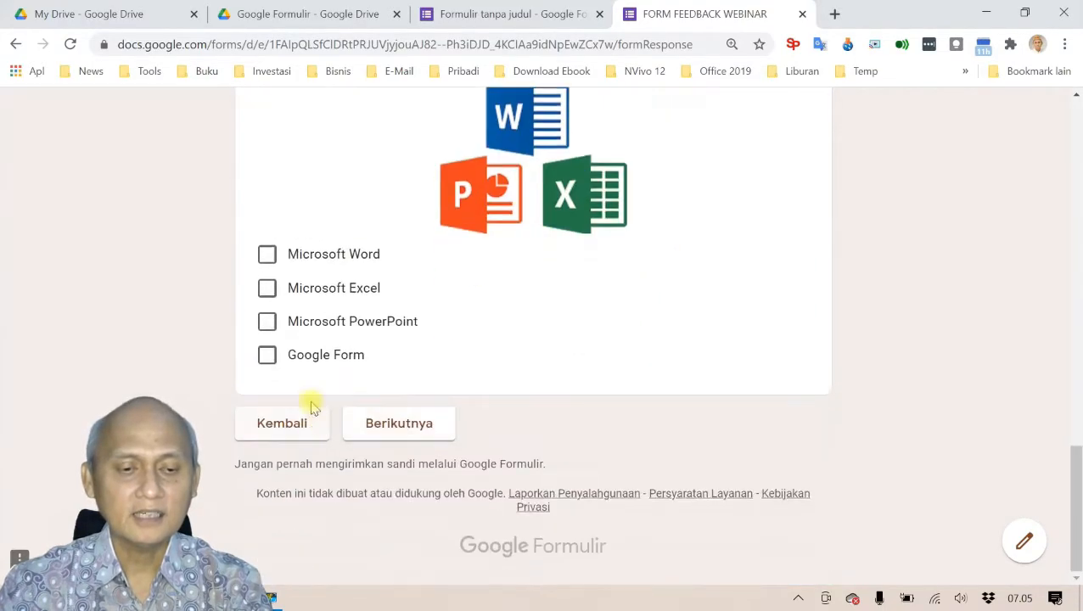
left_click(269, 292)
left_click(268, 322)
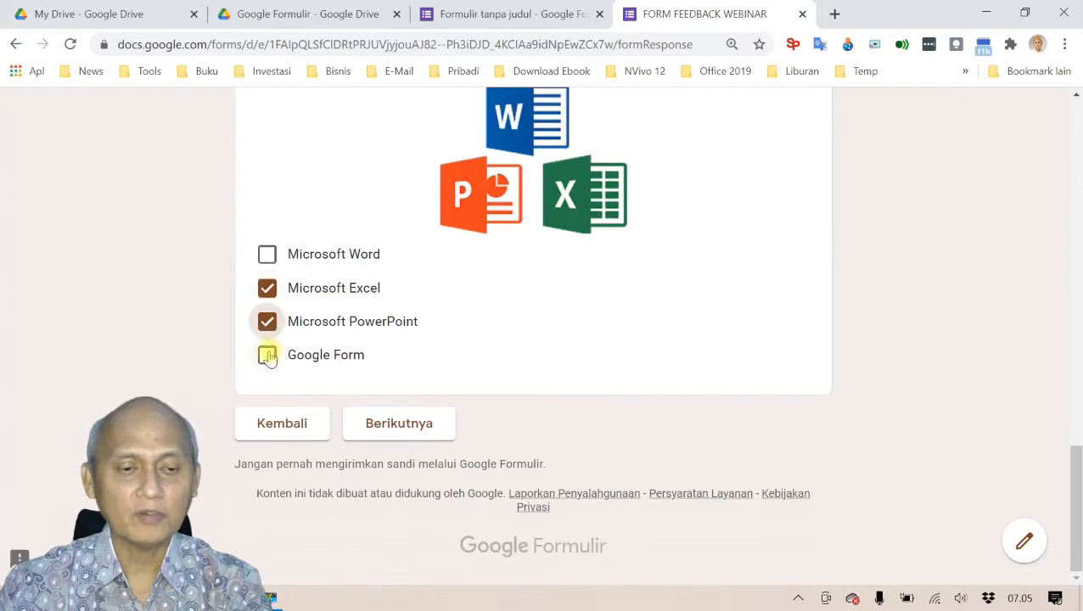
left_click(267, 357)
left_click(402, 423)
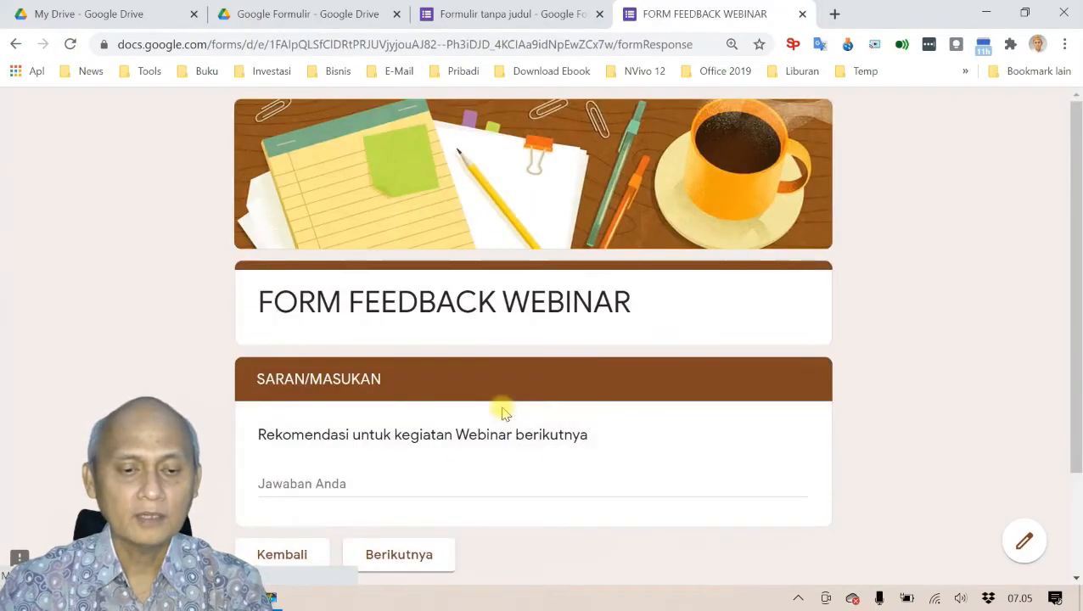
scroll(458, 373, "down", 2)
Step: Answer the recommendation with 'Lanjutkan kegiatan Webinar yang lebih menarik' and submit the response
left_click(346, 348)
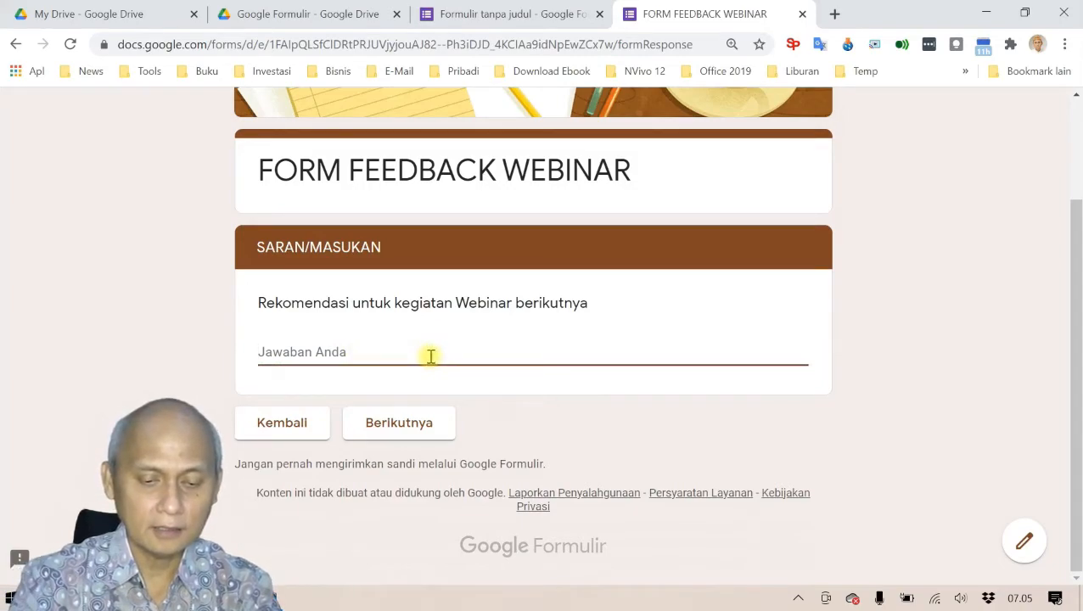
type("P")
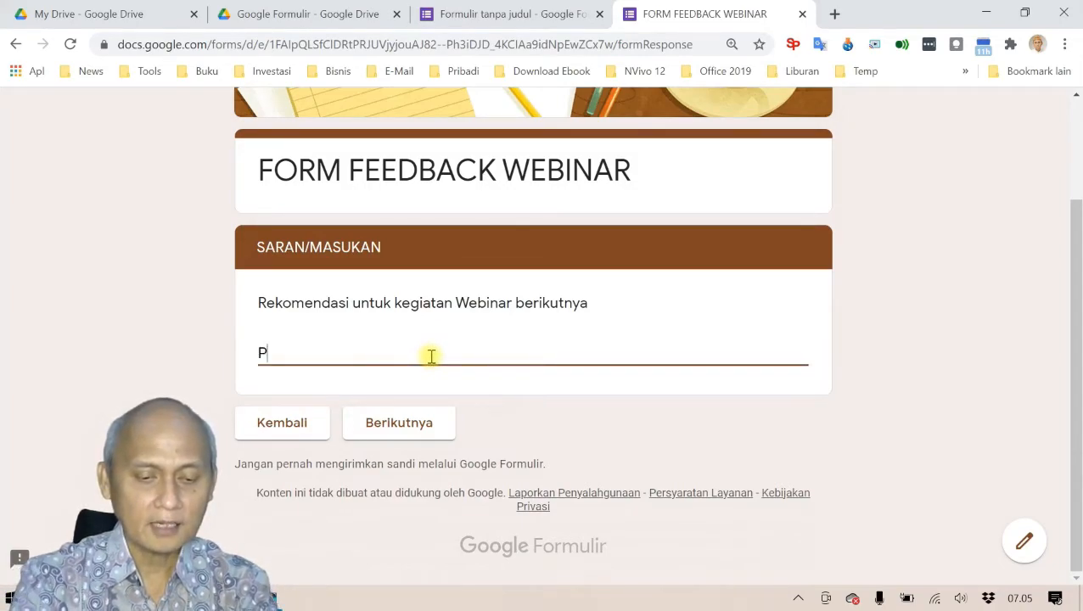
type("ertahana")
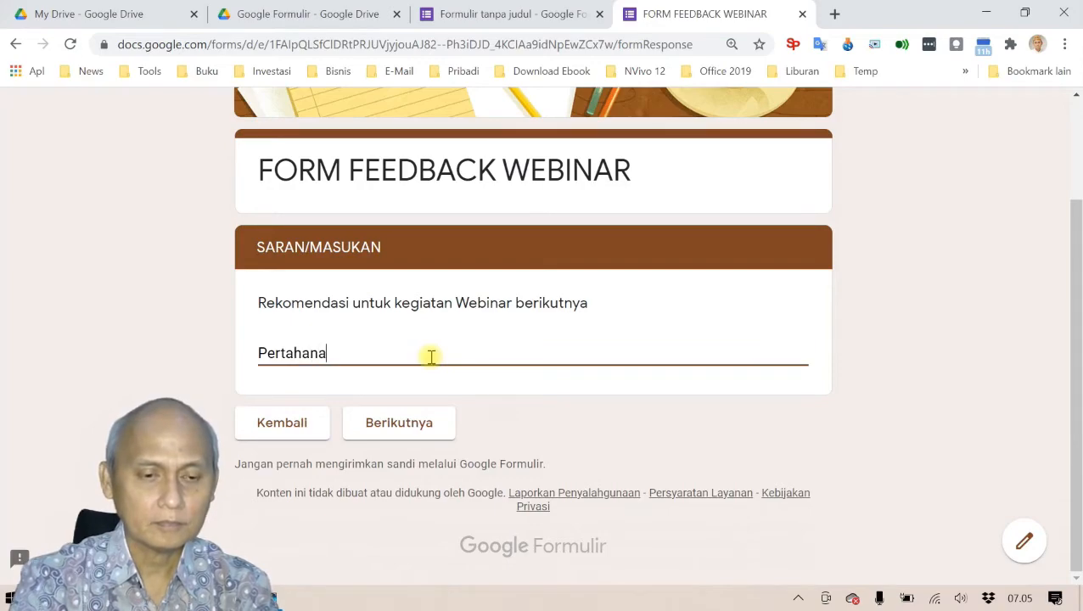
type("n keg")
key("BackSpace")
key("BackSpace")
key("BackSpace")
key("BackSpace")
key("BackSpace")
key("BackSpace")
key("BackSpace")
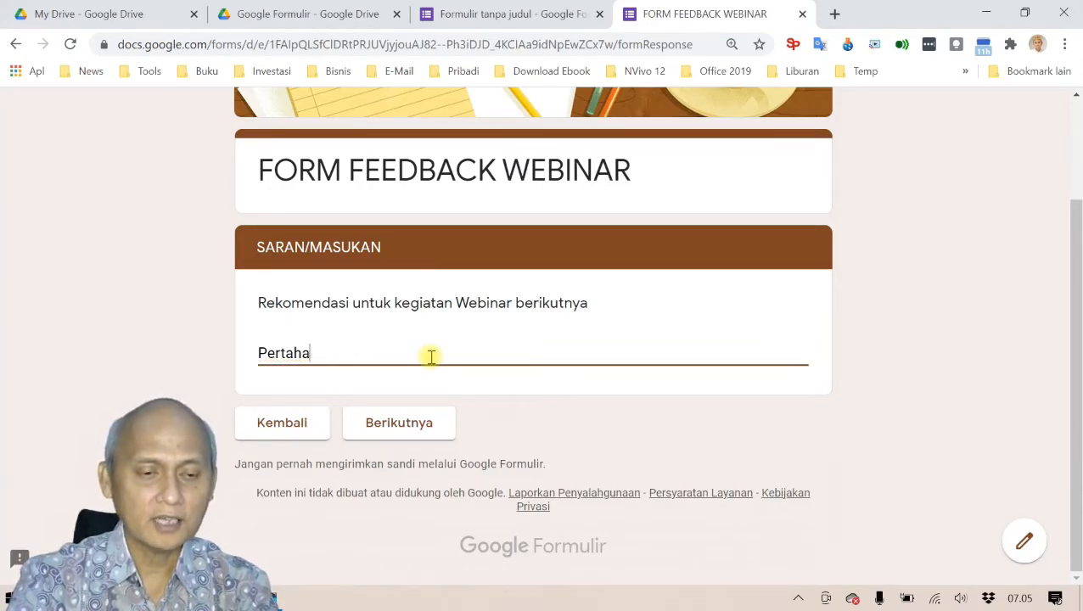
key("BackSpace")
key("BackSpace")
key("BackSpace")
key("BackSpace")
key("BackSpace")
key("BackSpace")
key("BackSpace")
type("Lanjut")
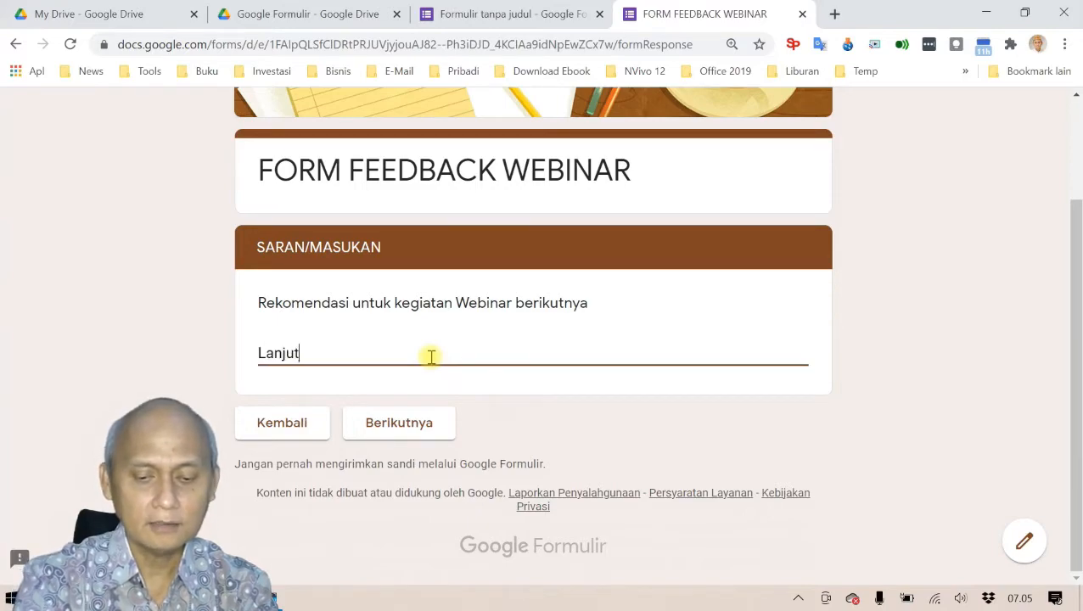
type("kan kegi")
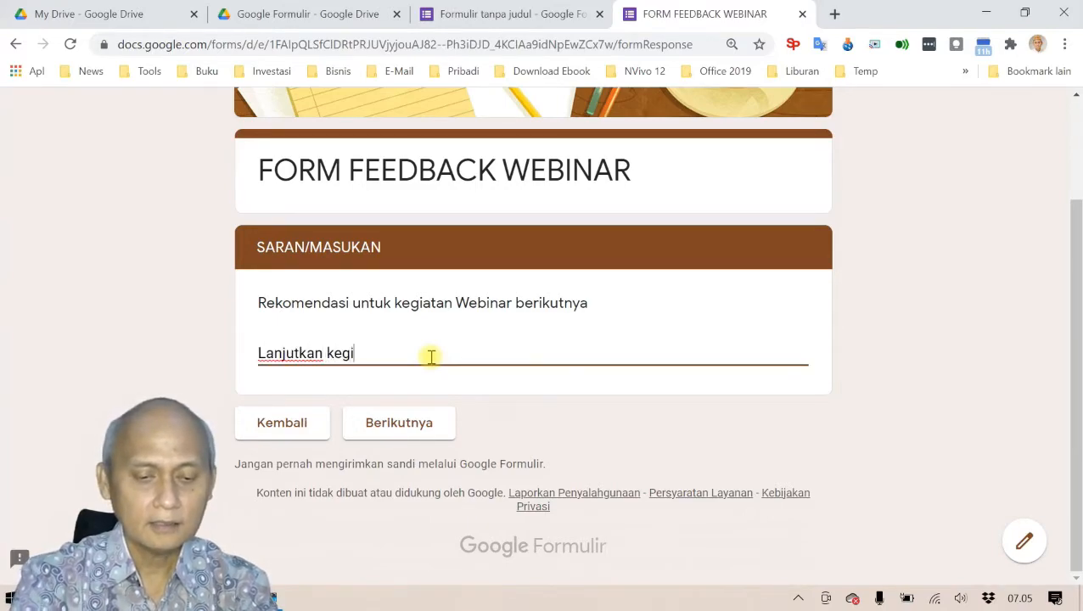
type("atan Web")
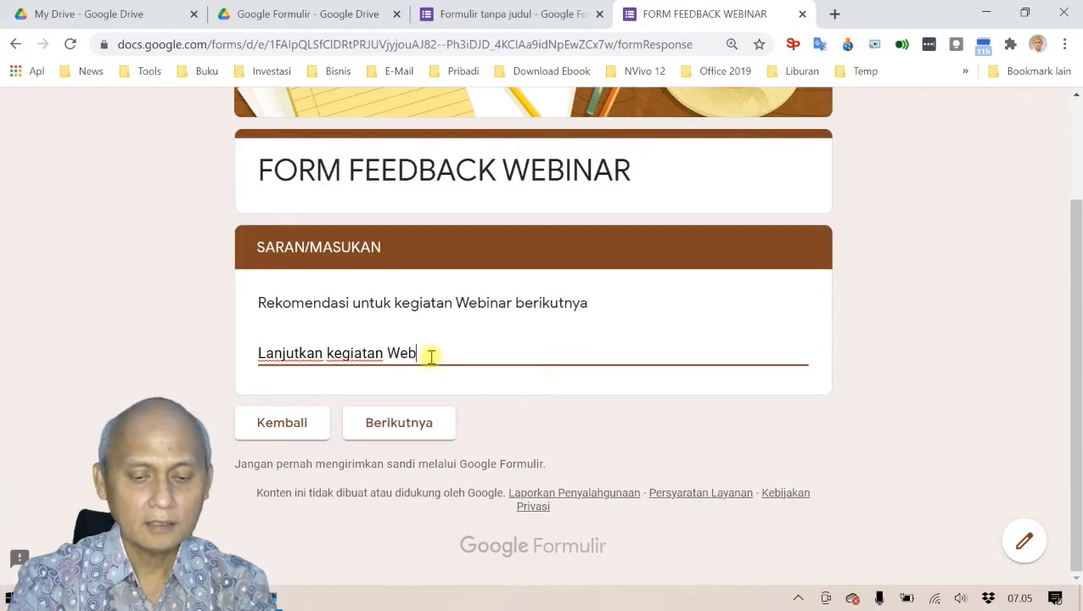
type("inar yang")
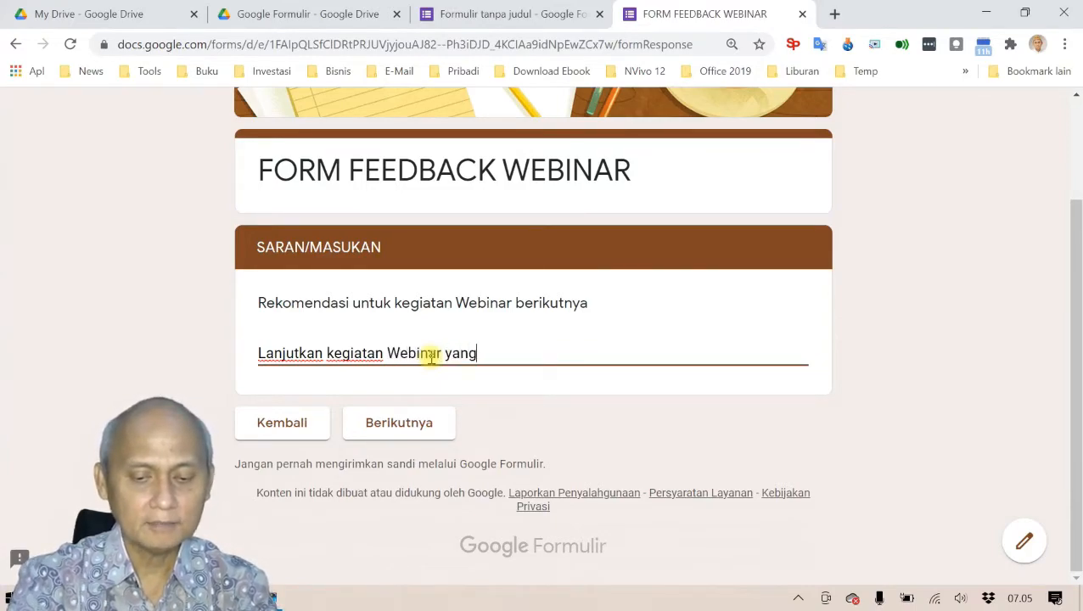
type(" lebih menarik")
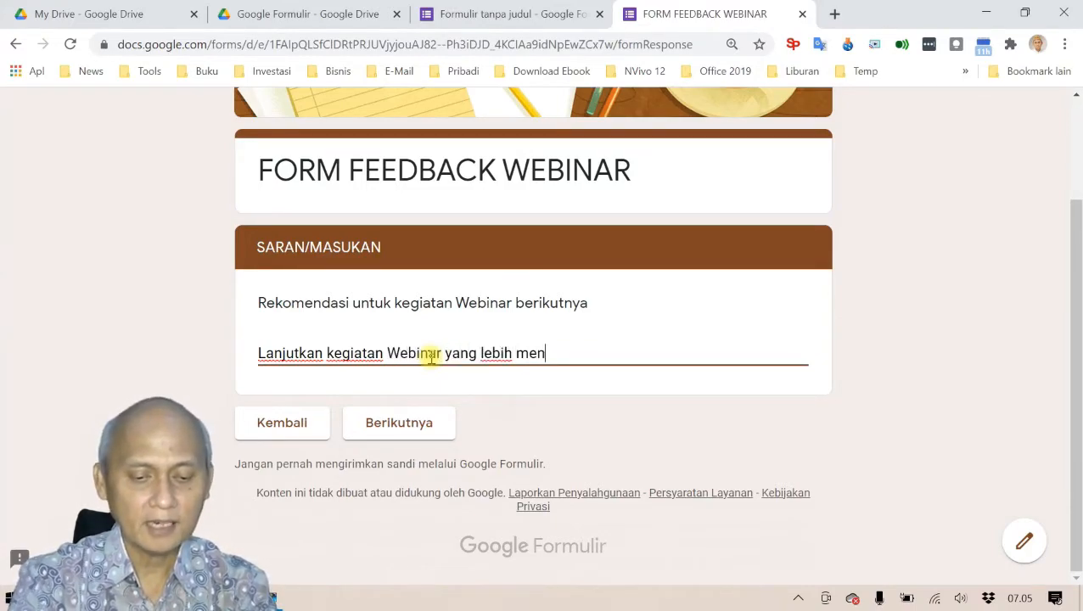
left_click(418, 425)
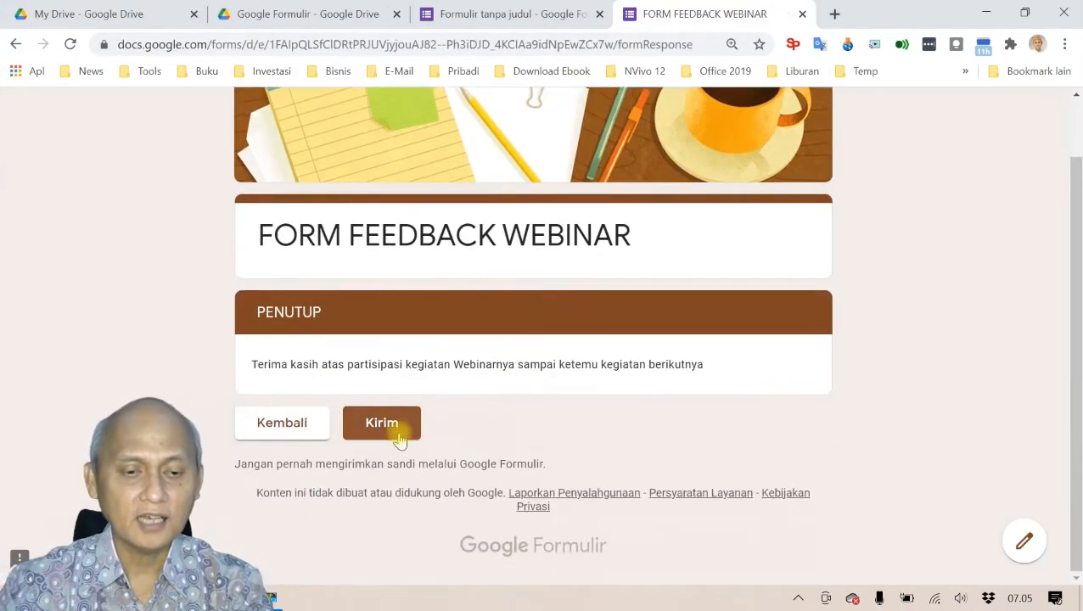
left_click(394, 425)
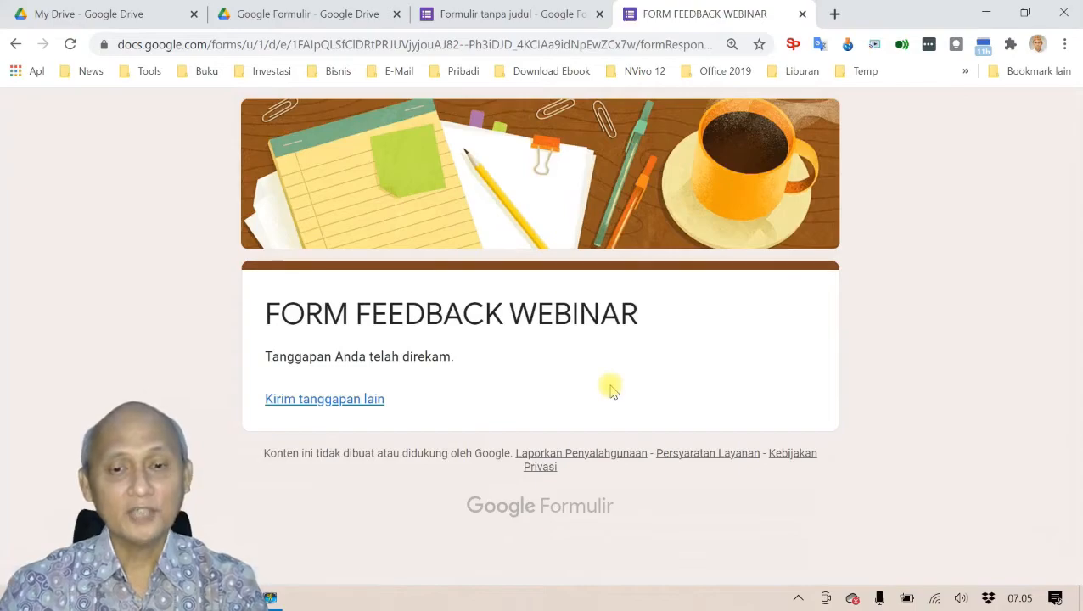
Step: Close the submitted FORM FEEDBACK WEBINAR tab to return to the form editor
left_click(802, 14)
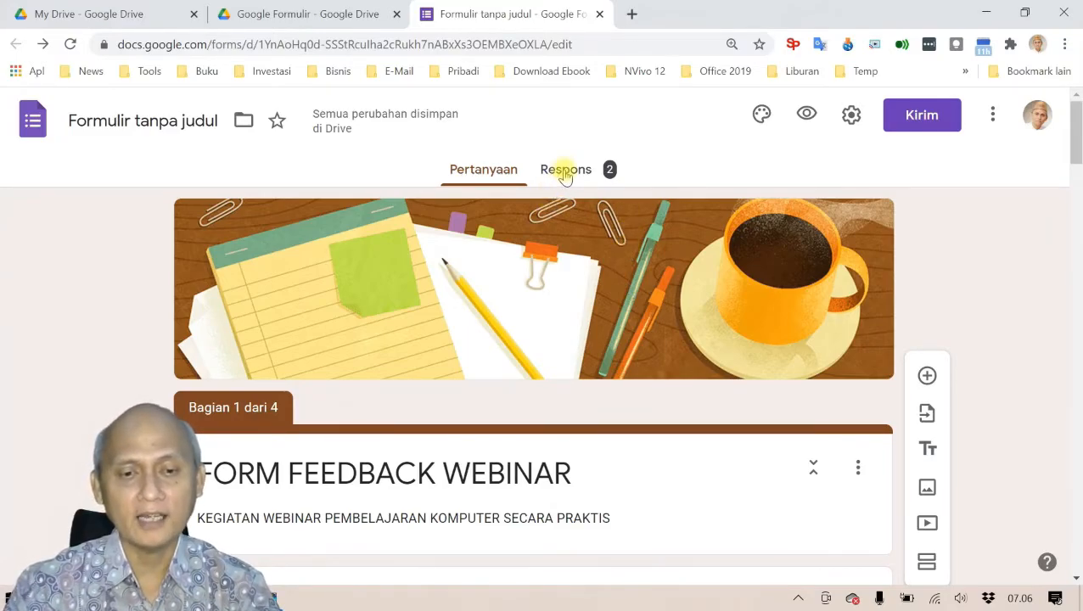
Step: On the Respons tab, review the charts and both recommendations from the 2 responses
left_click(566, 173)
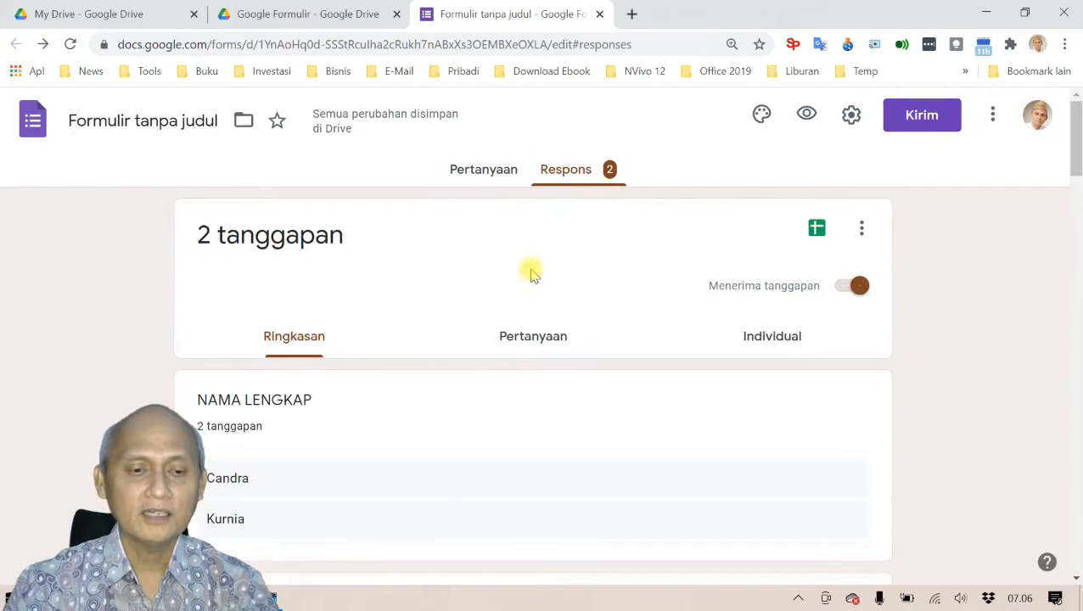
scroll(532, 274, "down", 2)
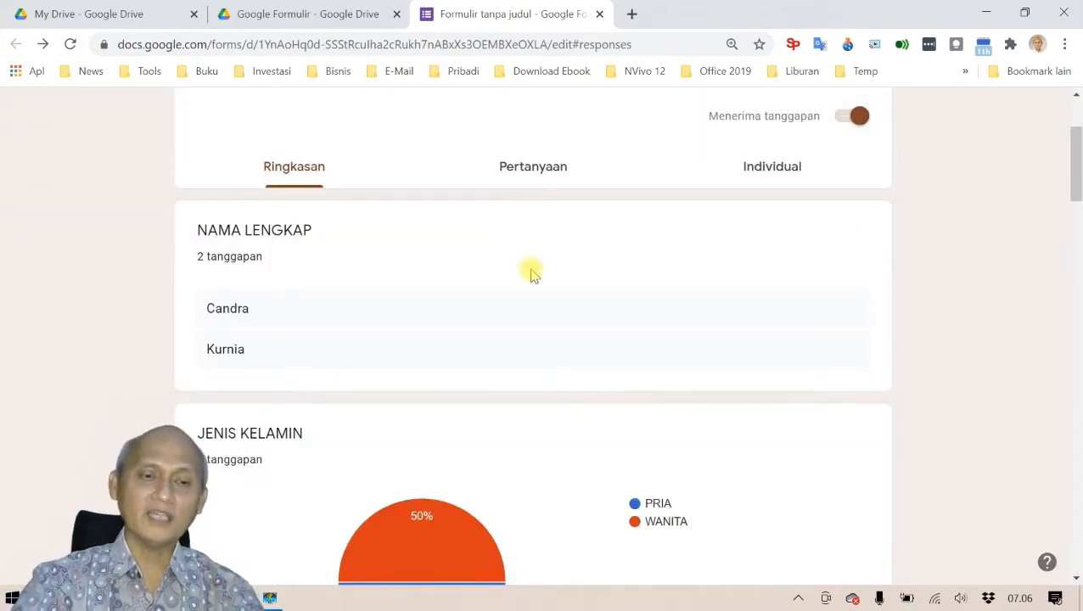
scroll(530, 272, "up", 2)
scroll(530, 270, "down", 1)
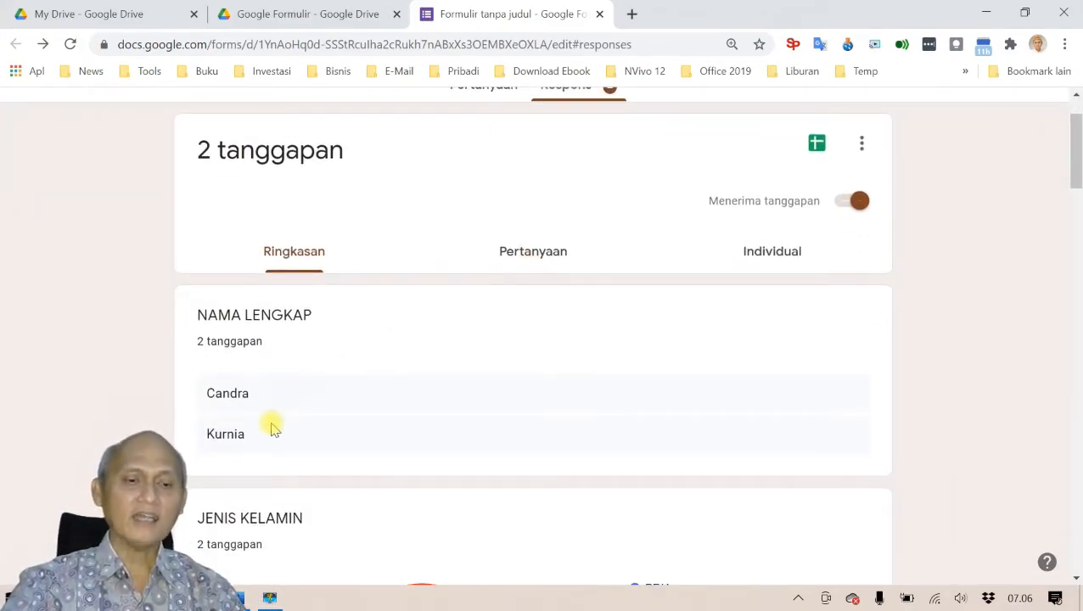
scroll(302, 425, "down", 3)
mouse_move(422, 365)
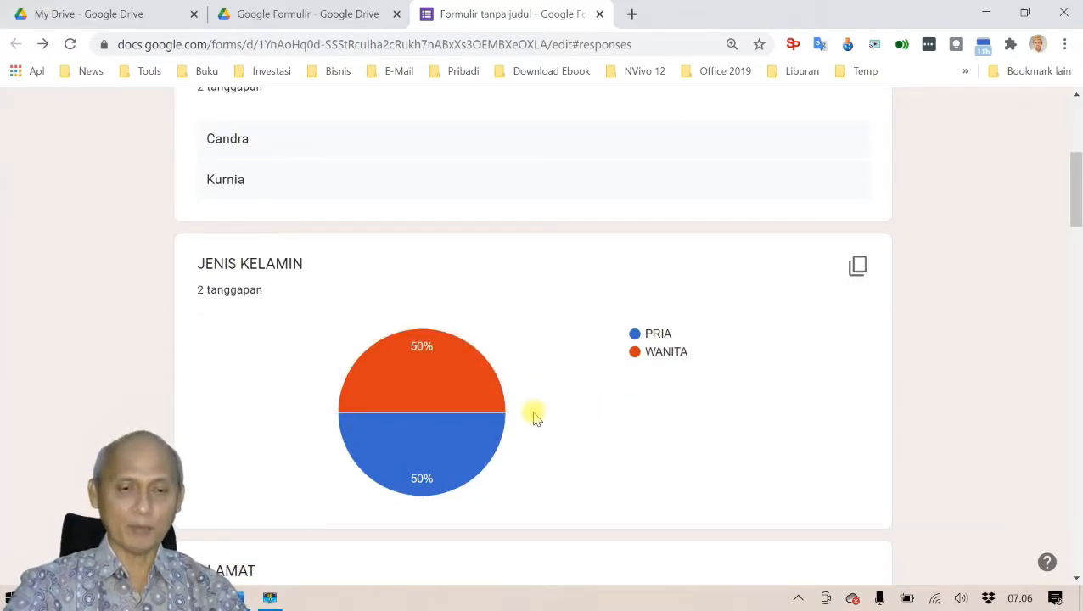
scroll(599, 395, "down", 2)
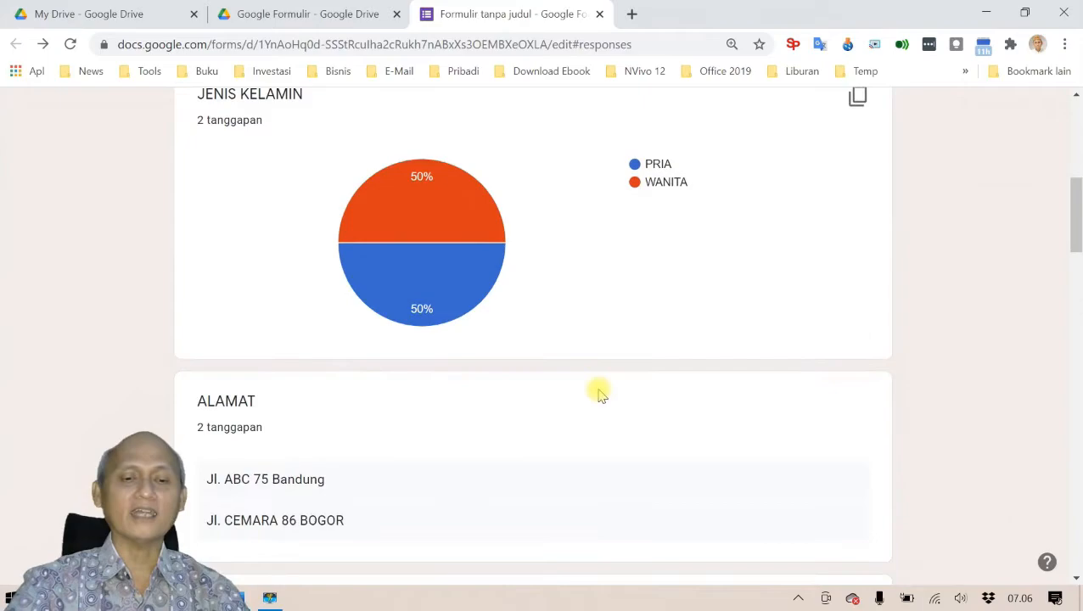
scroll(597, 390, "down", 2)
scroll(383, 336, "down", 2)
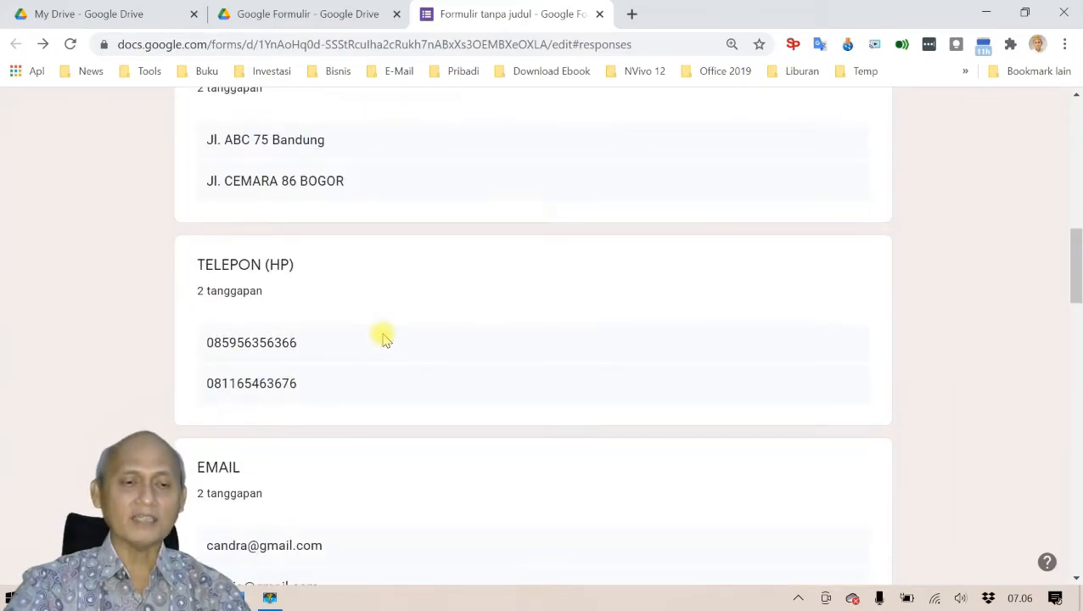
scroll(383, 337, "down", 2)
scroll(383, 337, "down", 2)
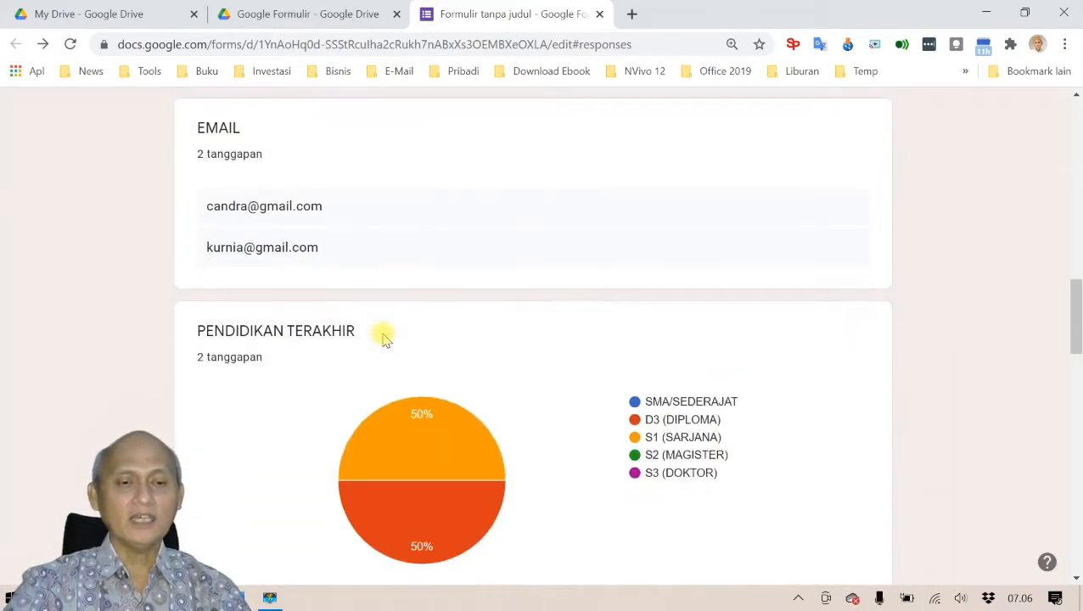
scroll(376, 255, "down", 2)
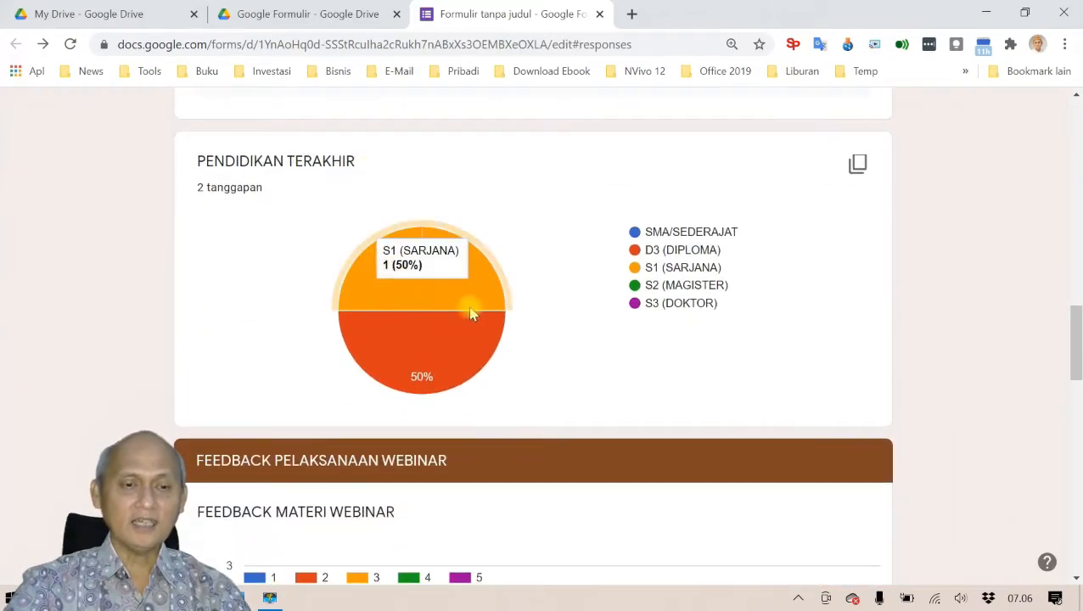
mouse_move(481, 294)
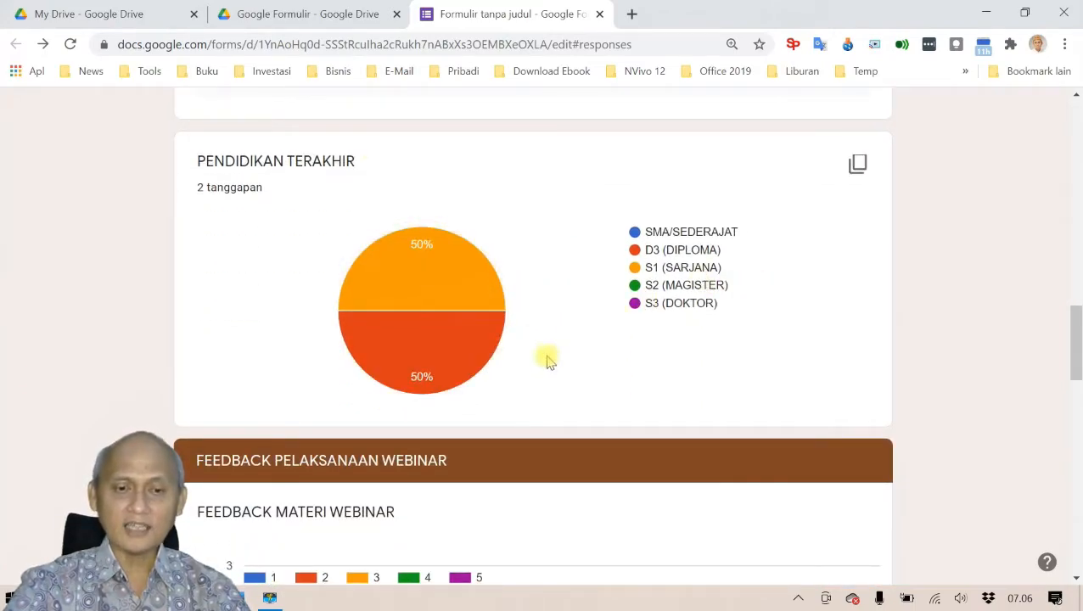
mouse_move(474, 377)
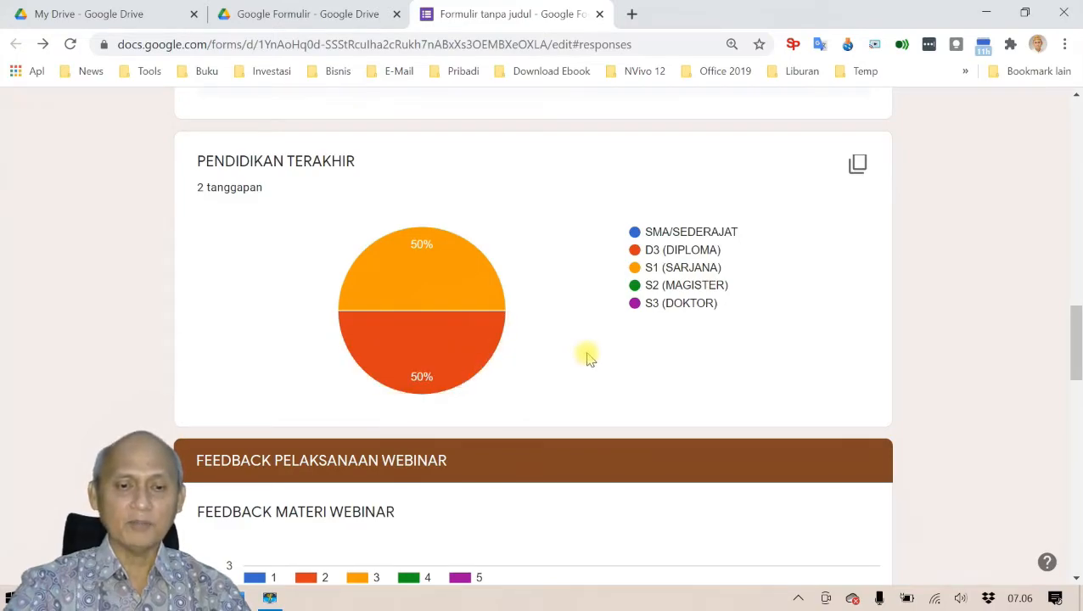
scroll(585, 357, "down", 4)
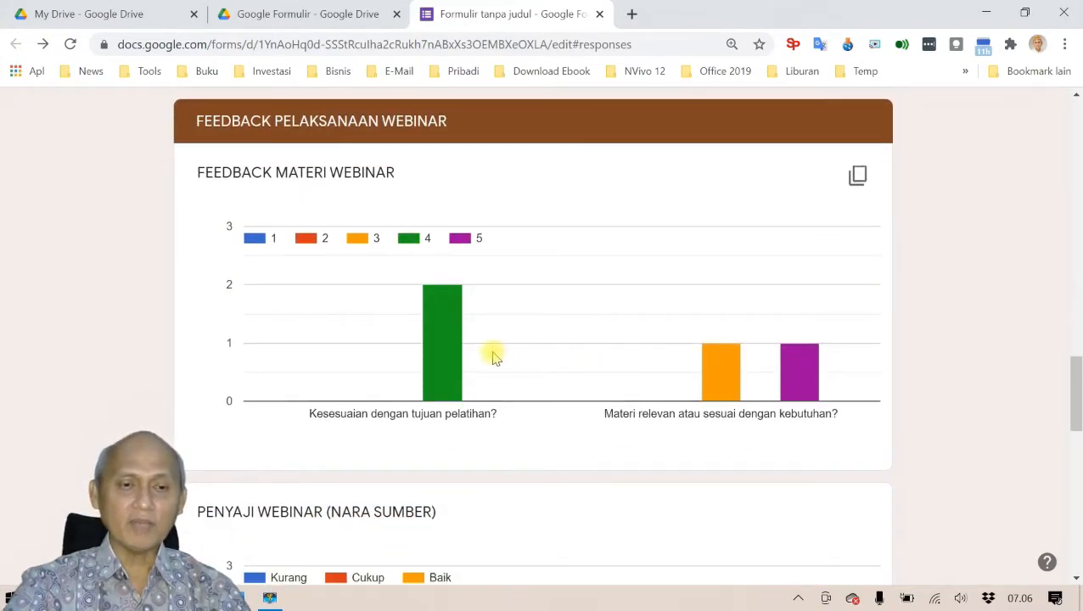
scroll(493, 353, "down", 5)
scroll(498, 353, "down", 6)
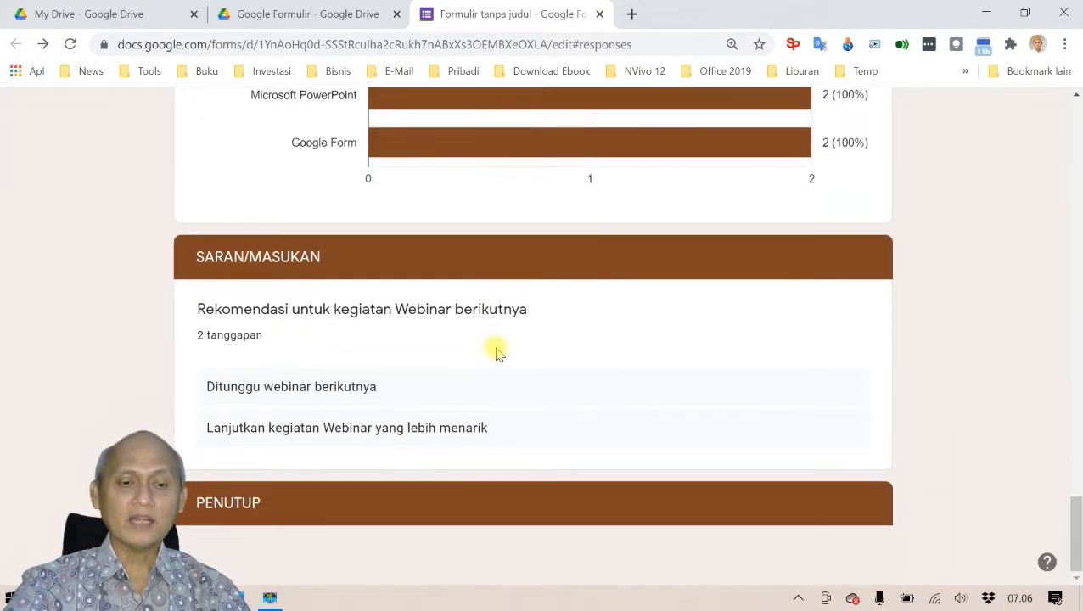
scroll(498, 353, "up", 20)
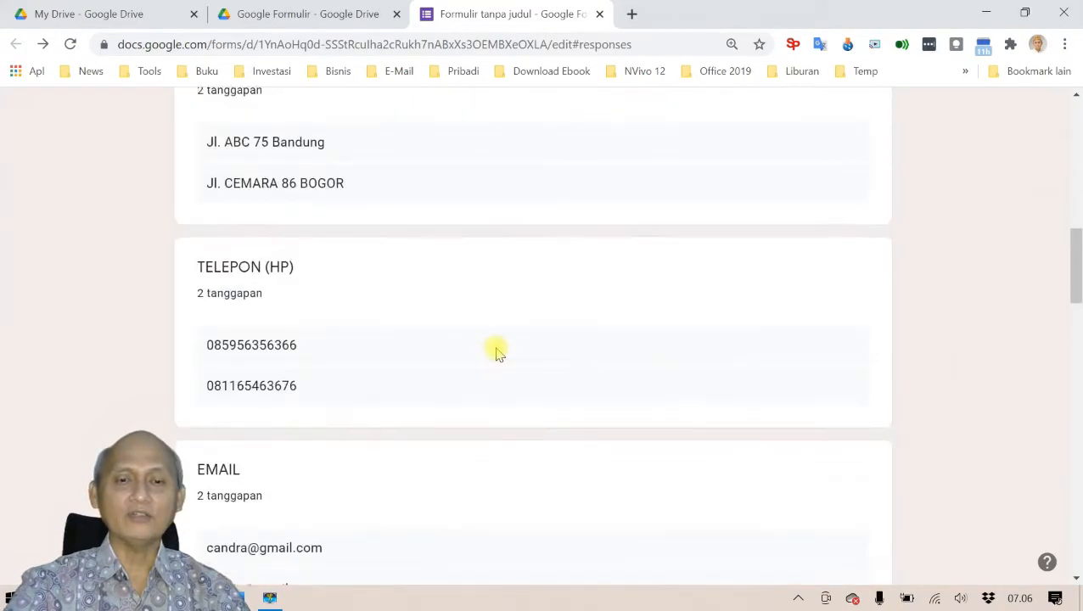
scroll(498, 353, "up", 1)
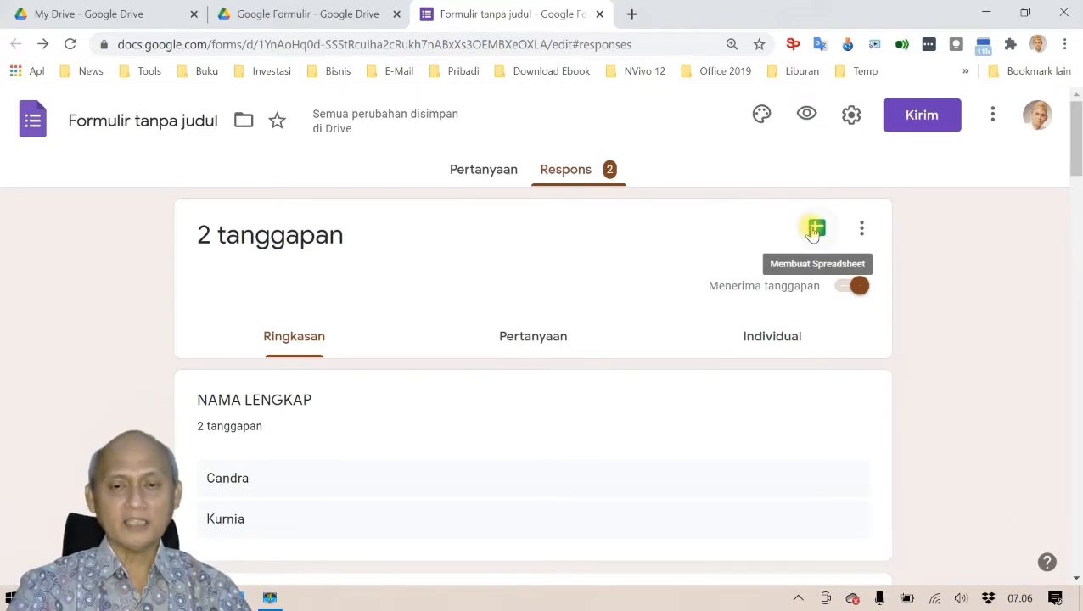
Step: Link the responses to a new spreadsheet named 'Feedback Webinar'
left_click(815, 229)
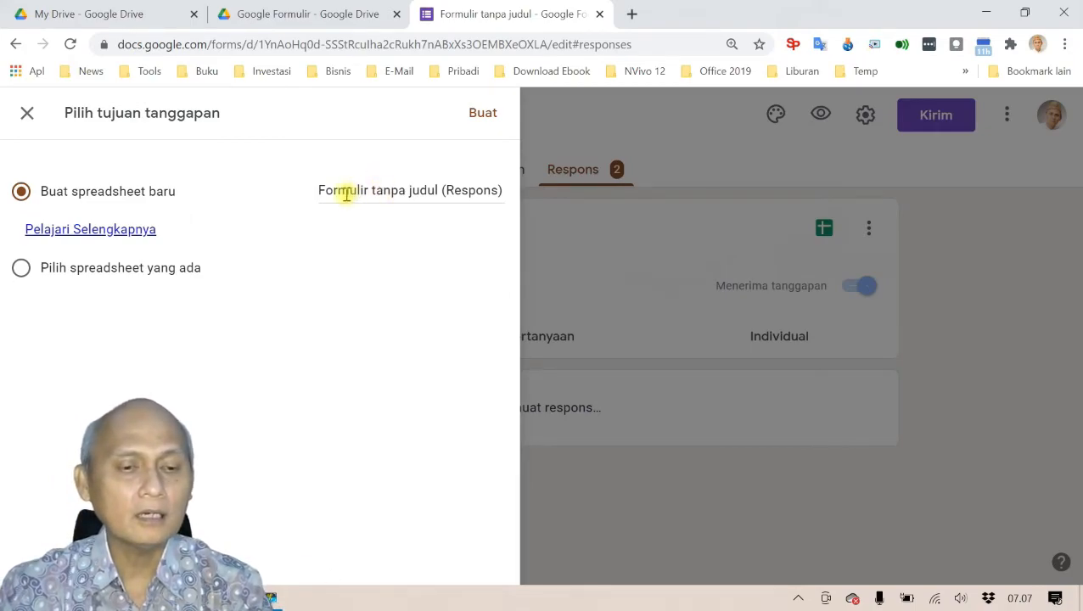
left_click_drag(320, 189, 513, 201)
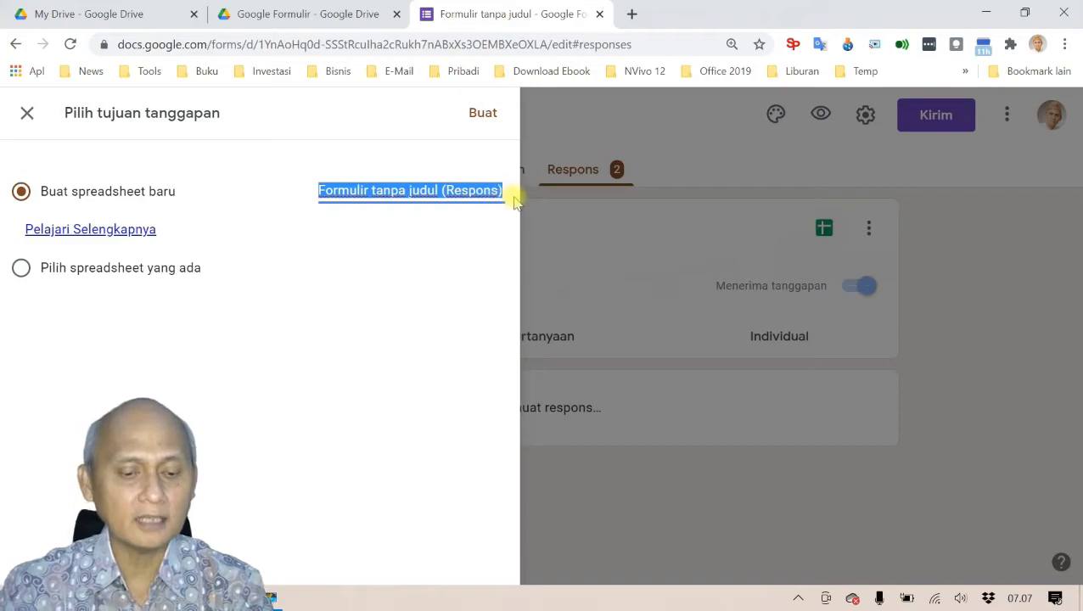
type("Feedback ")
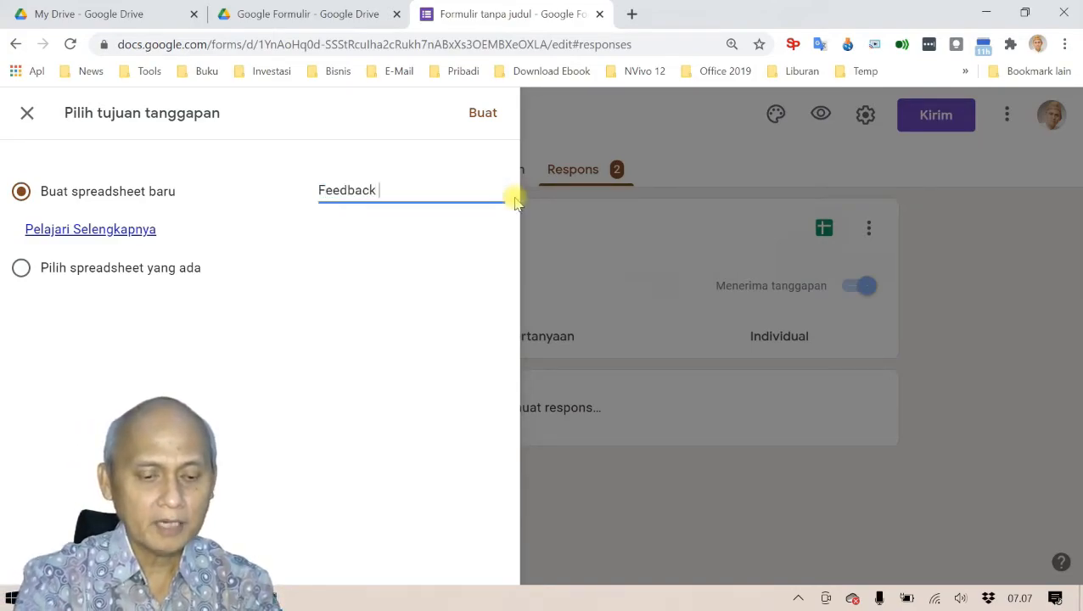
type("Webinar")
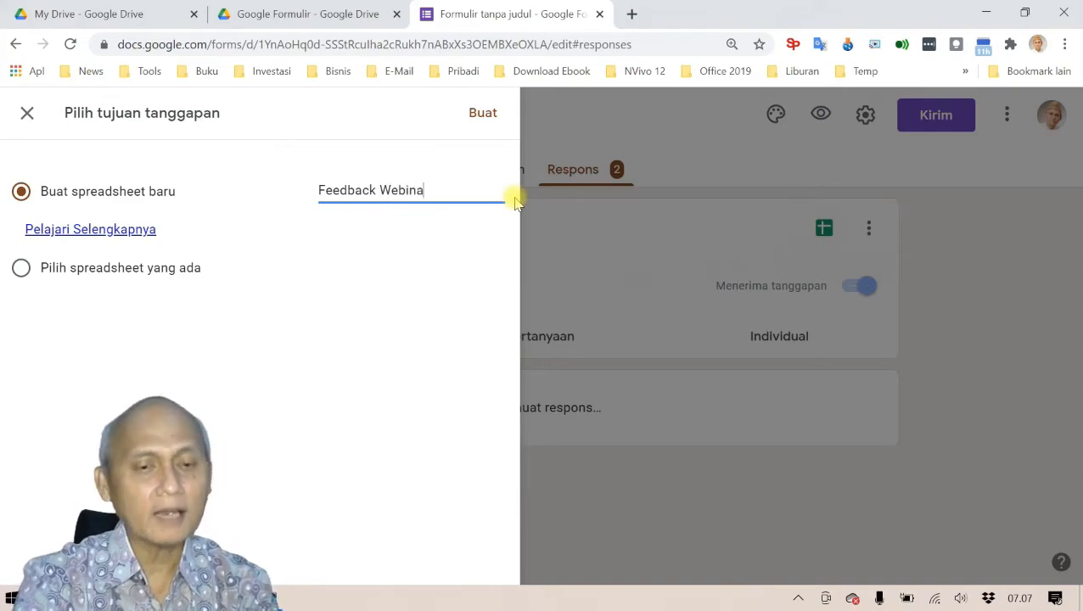
left_click(486, 117)
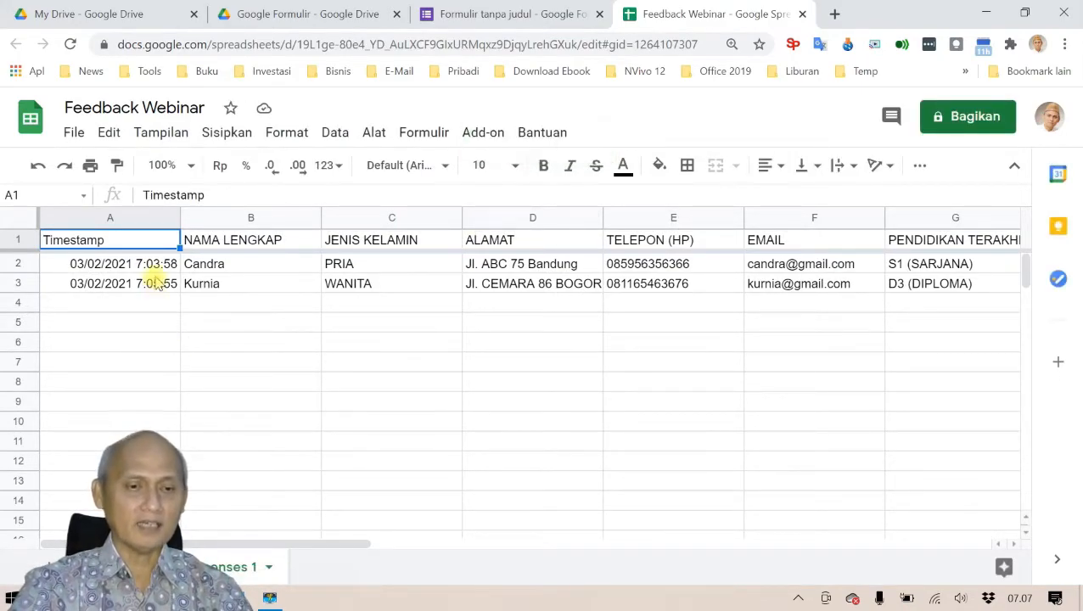
left_click(536, 283)
key("Right")
key("Right")
key("Right")
key("Right")
key("Right")
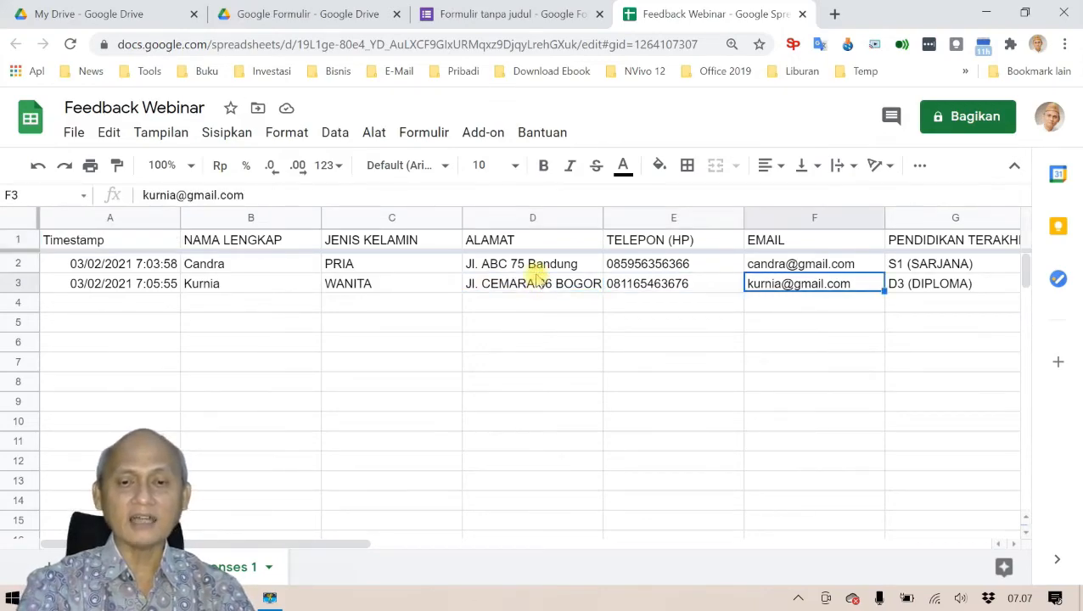
key("Right")
key("Right")
key("Right")
key("Right")
key("Right")
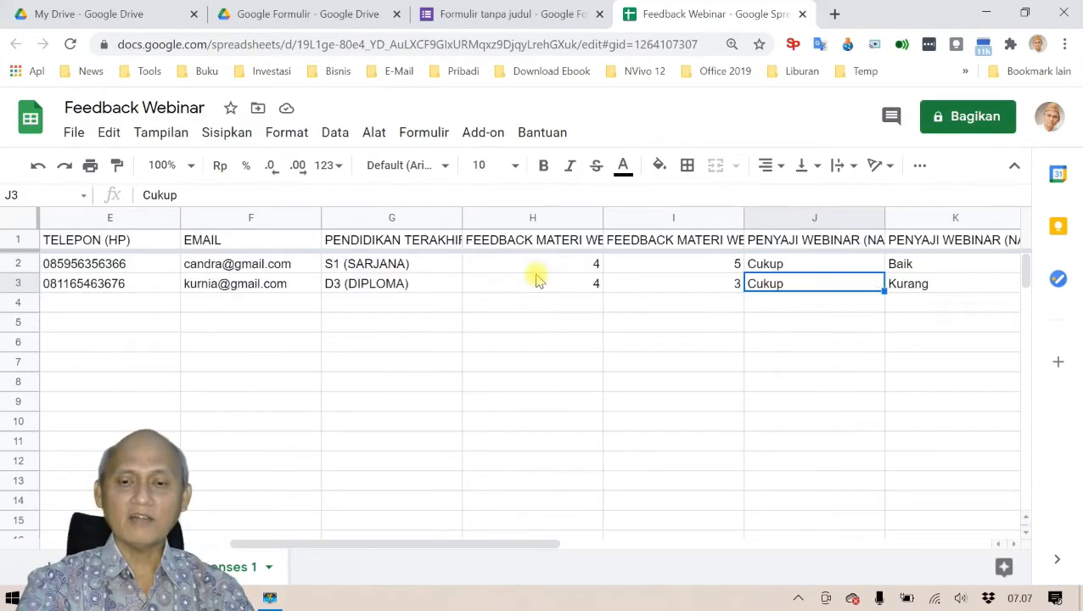
key("Right")
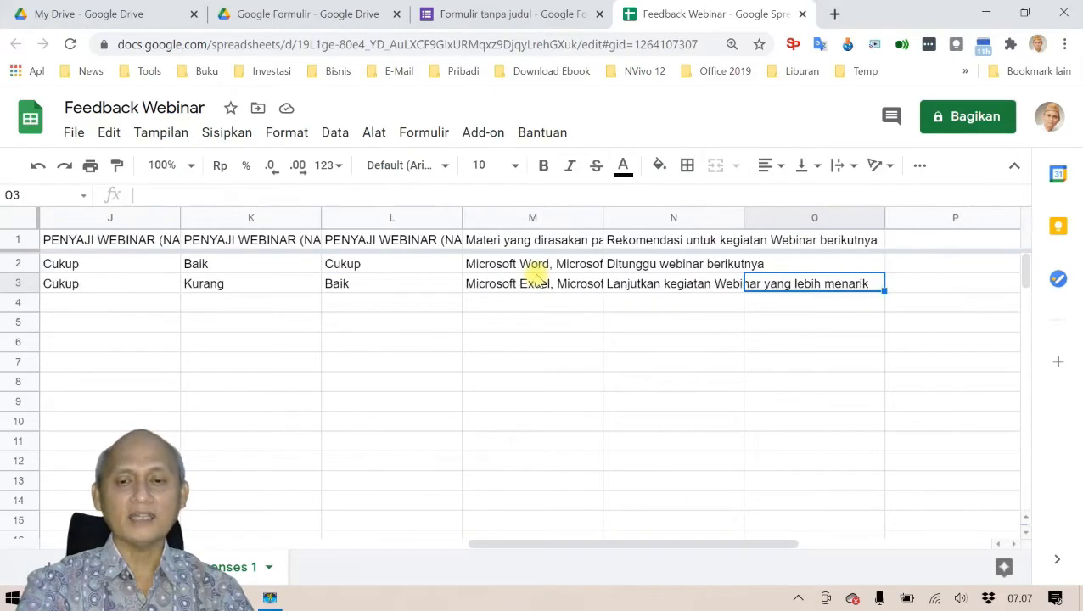
key("Left")
key("Left")
key("Left")
key("Left")
key("Left")
key("Left")
key("Left")
key("Left")
key("Left")
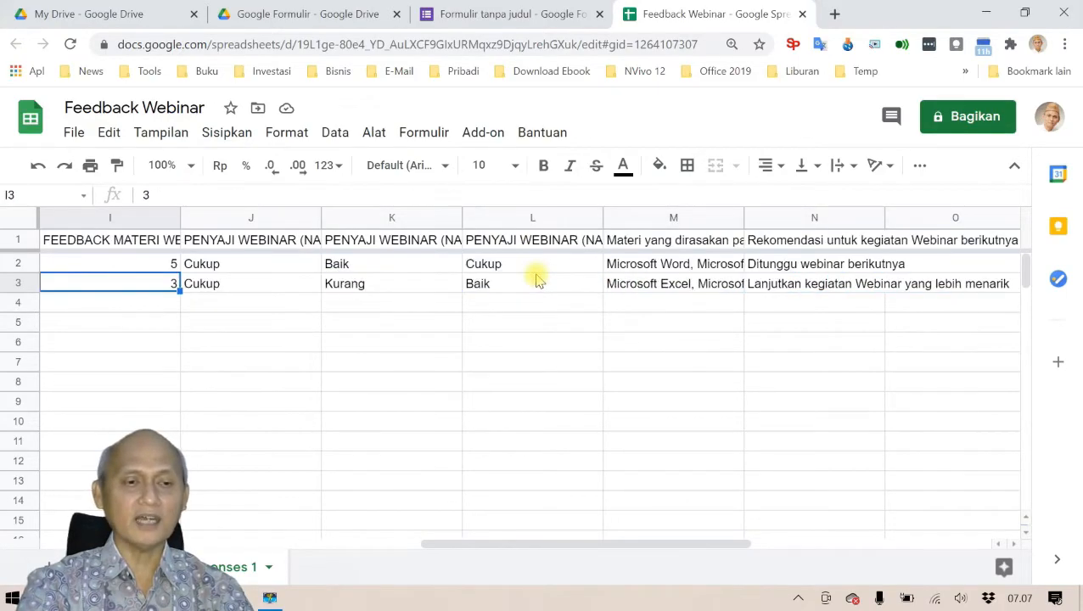
key("Left")
key("Left")
key("Left")
key("Left")
key("Left")
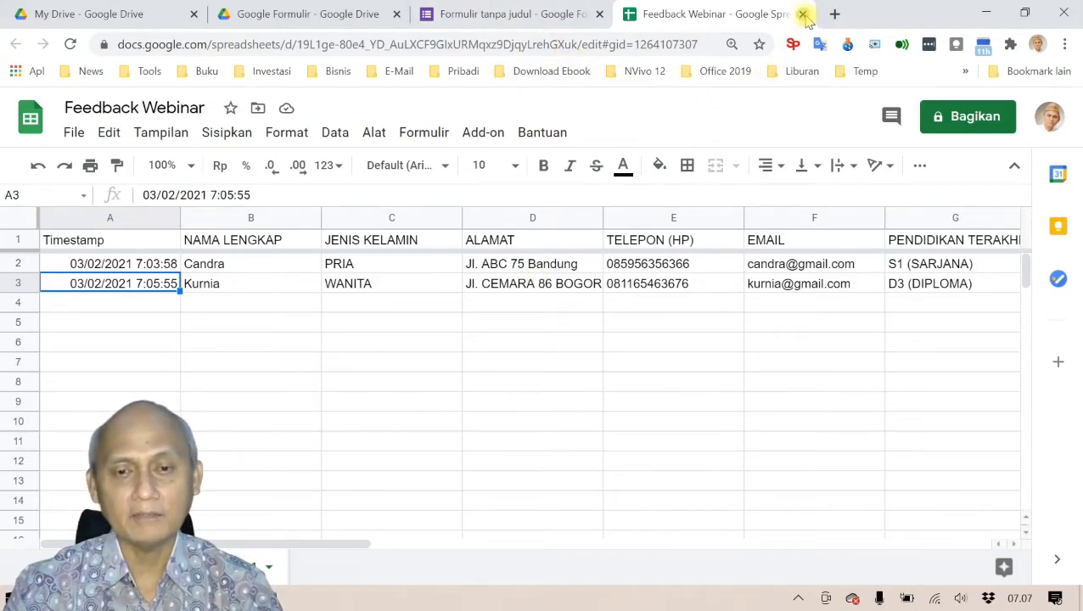
Step: Close the Feedback Webinar spreadsheet and go back to the Pertanyaan tab
left_click(803, 15)
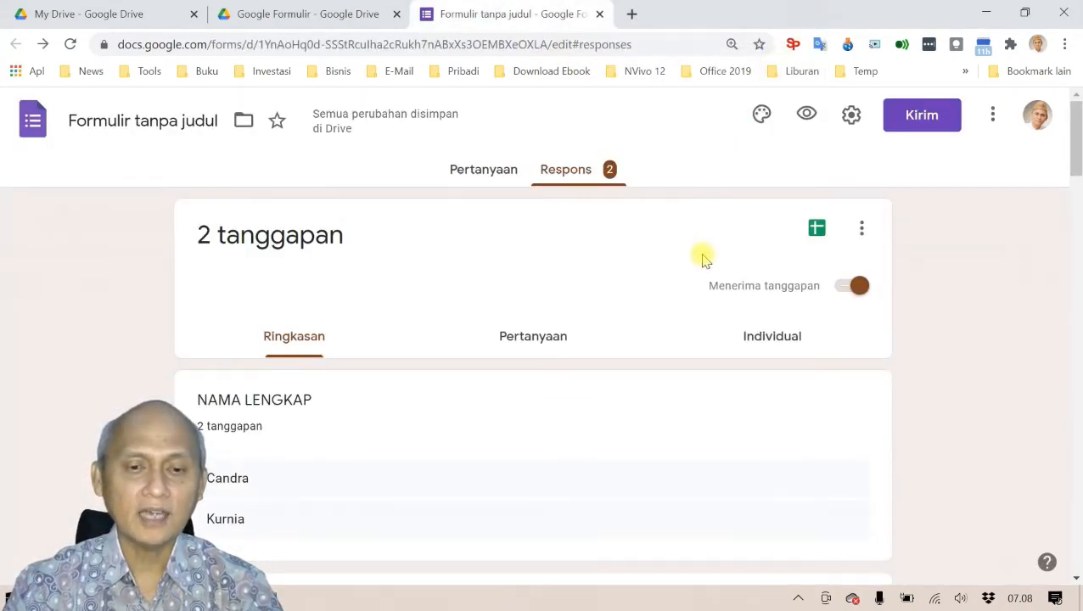
left_click(484, 169)
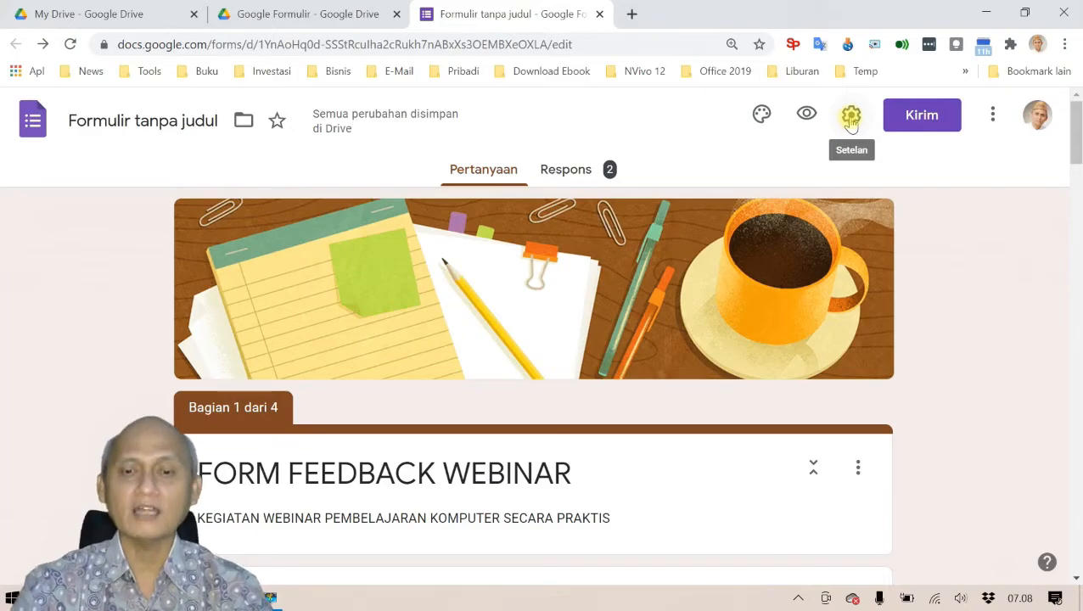
Step: In Setelan, try the one-response limit and summary-chart options, leaving both unticked
left_click(852, 119)
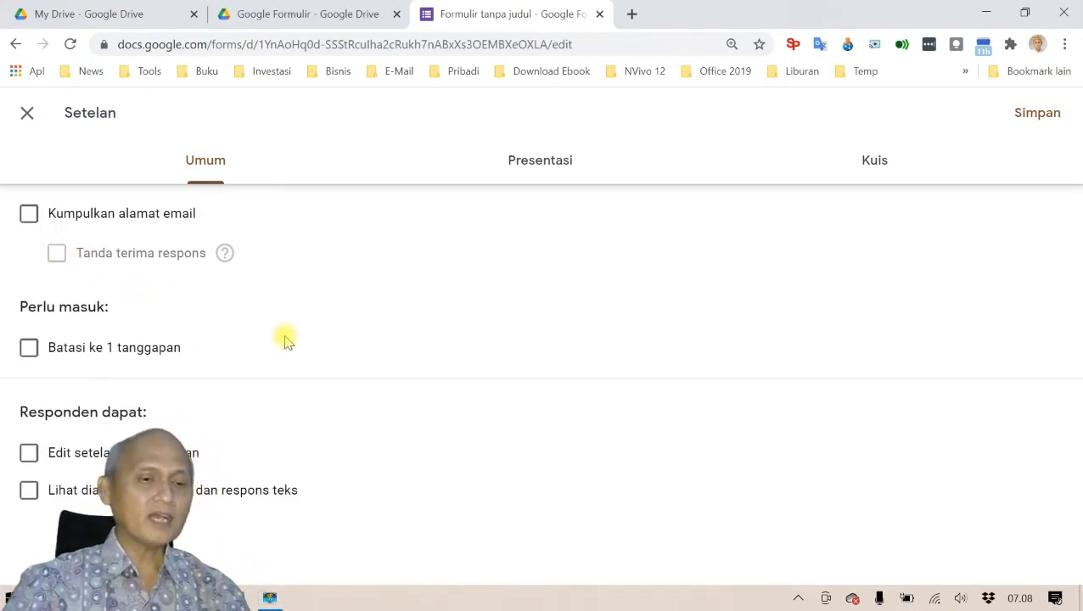
left_click(29, 350)
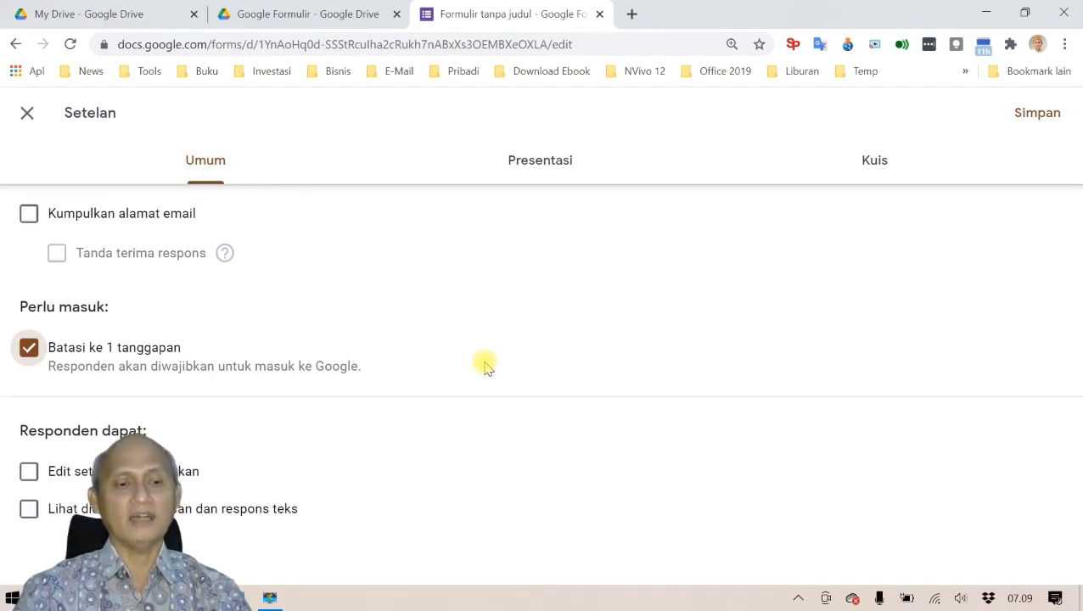
left_click(29, 351)
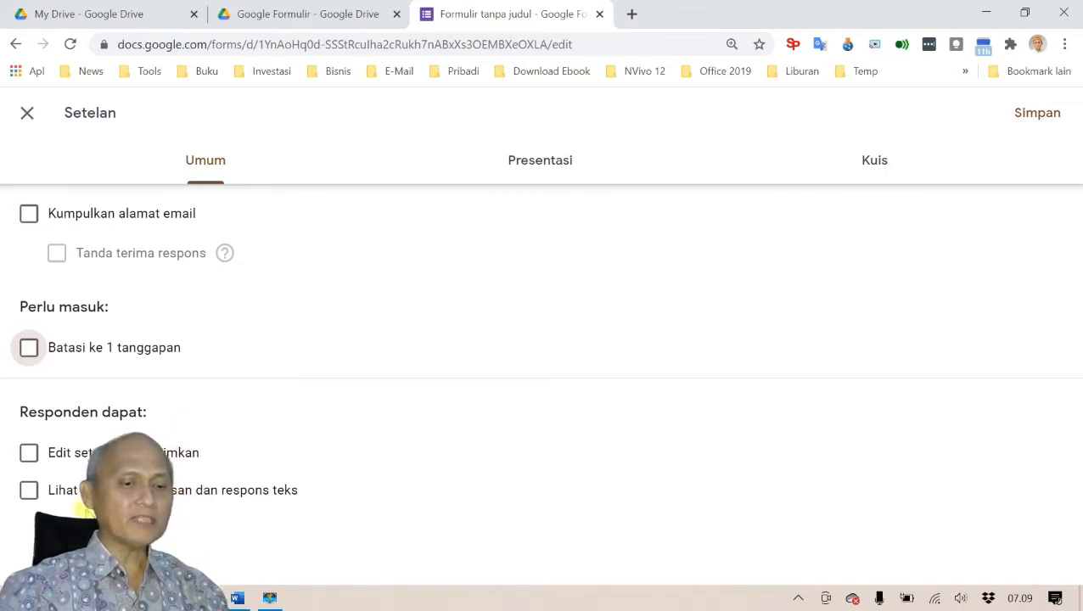
left_click(29, 493)
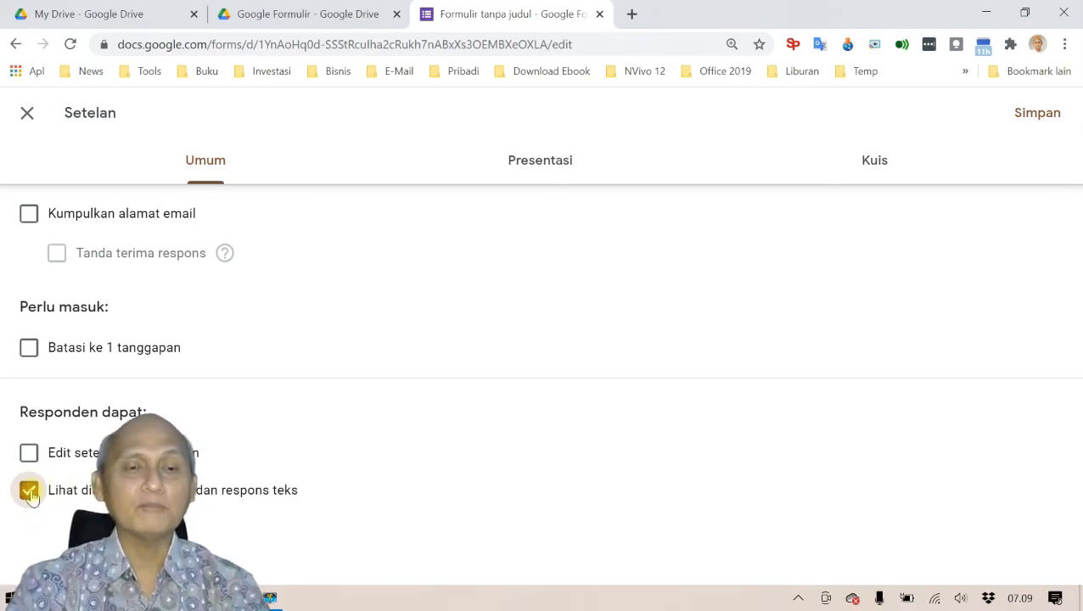
left_click(30, 495)
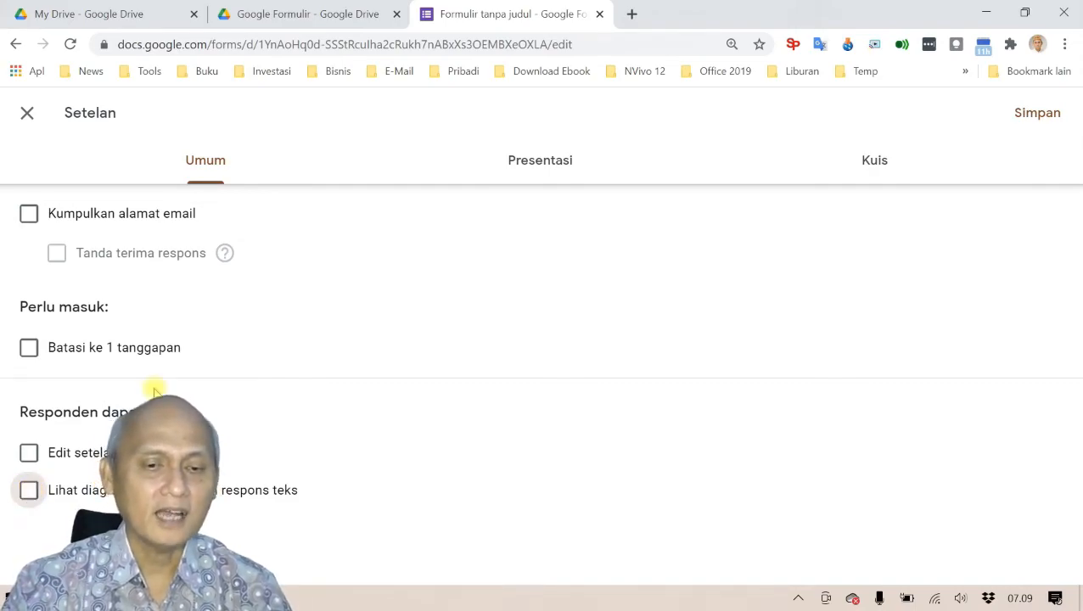
left_click(542, 168)
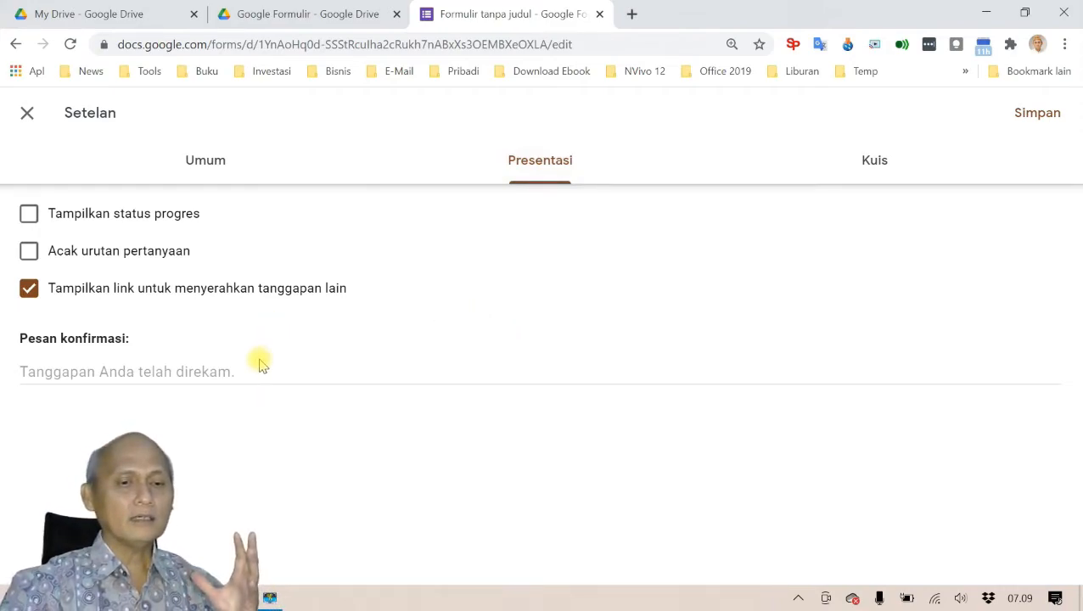
Step: Tick 'Tampilkan status progres' on the Presentasi tab, glancing at the Kuis options
left_click(28, 214)
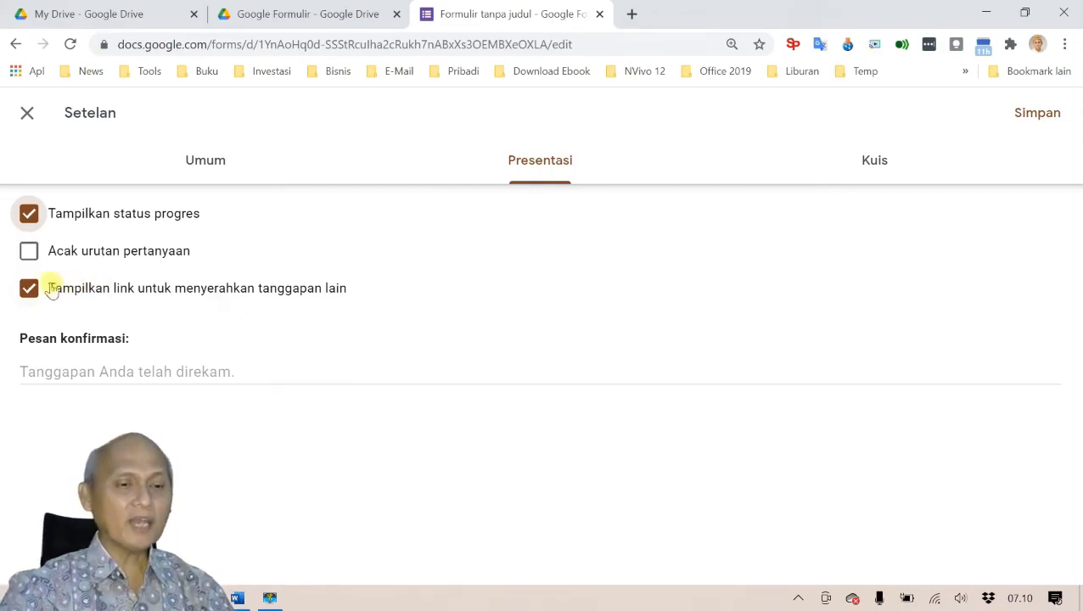
left_click(28, 250)
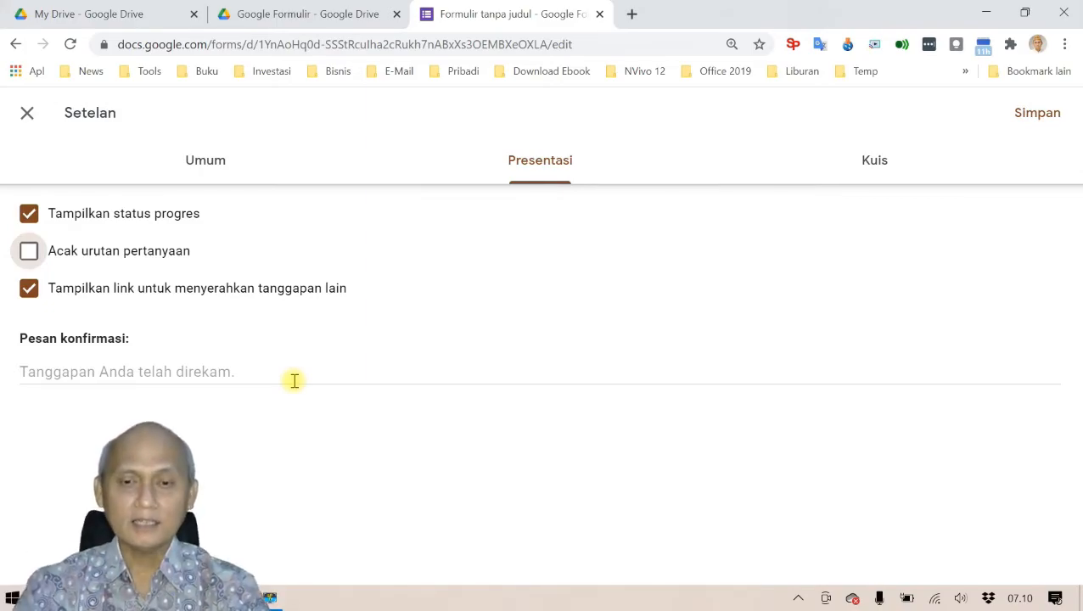
left_click(883, 160)
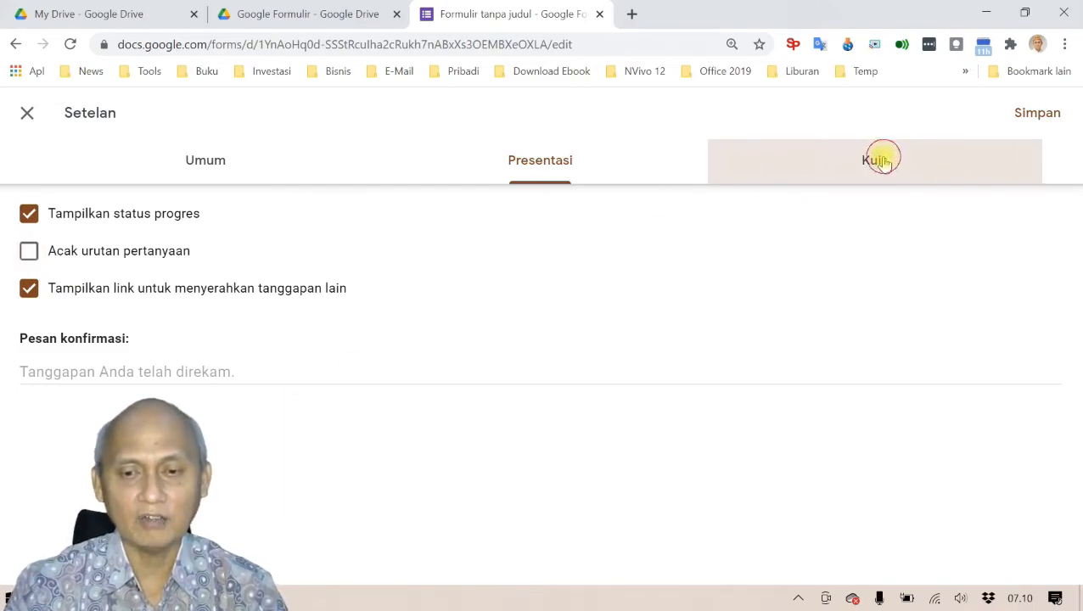
left_click(550, 163)
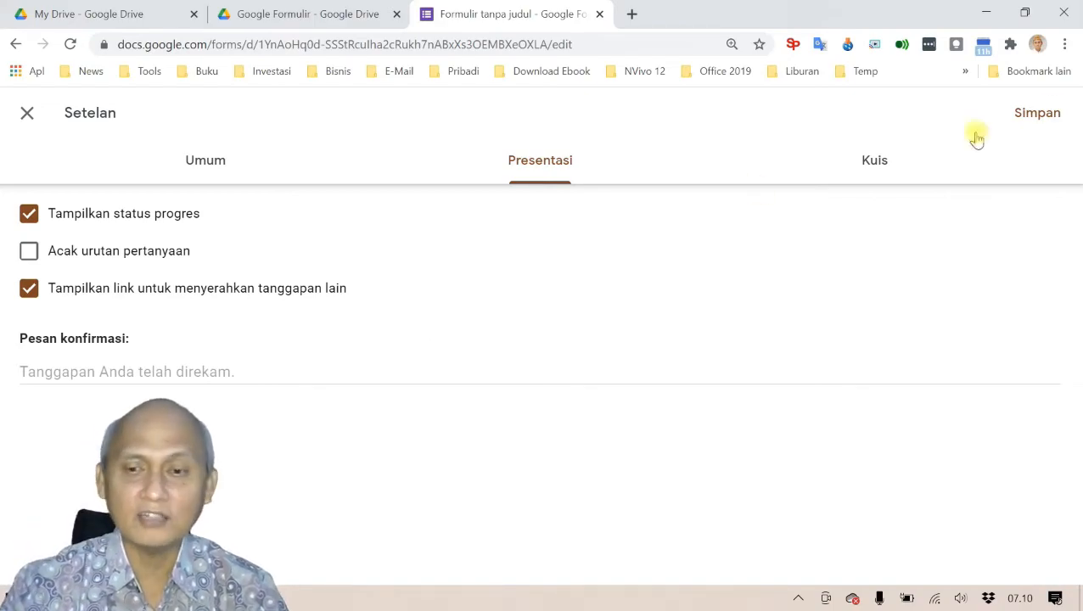
Step: Save the settings, preview the form to check the progress bar, then close the preview
left_click(1037, 113)
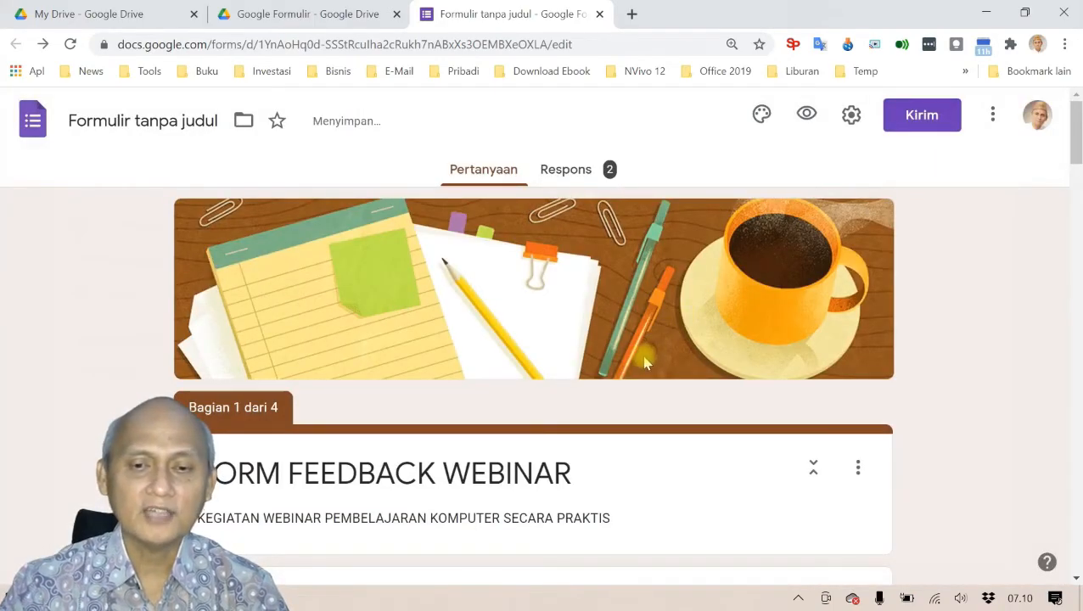
left_click(805, 116)
scroll(546, 280, "down", 10)
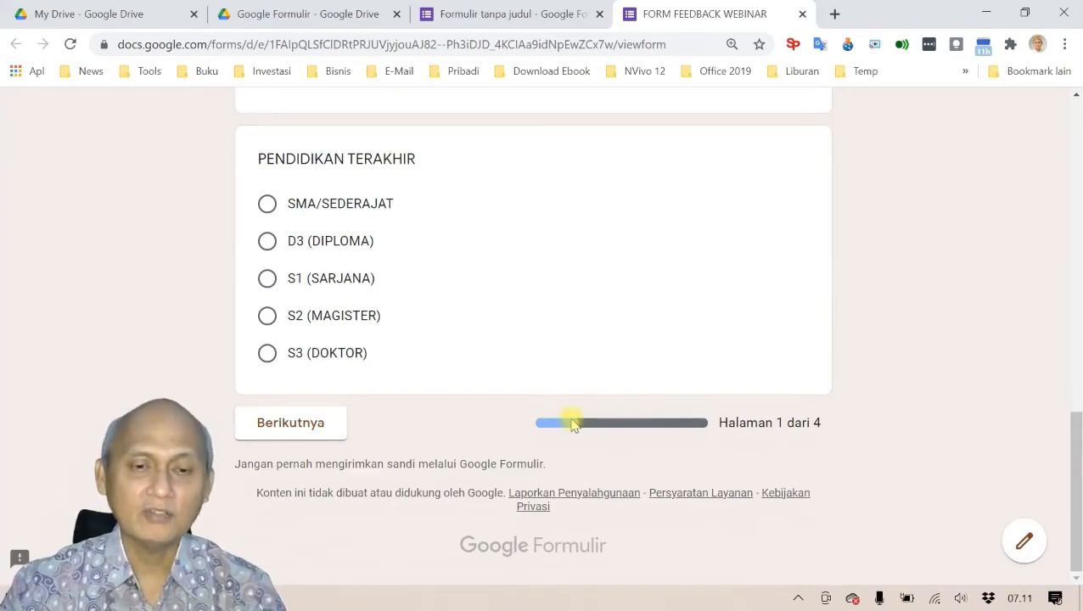
scroll(577, 424, "up", 6)
left_click(802, 15)
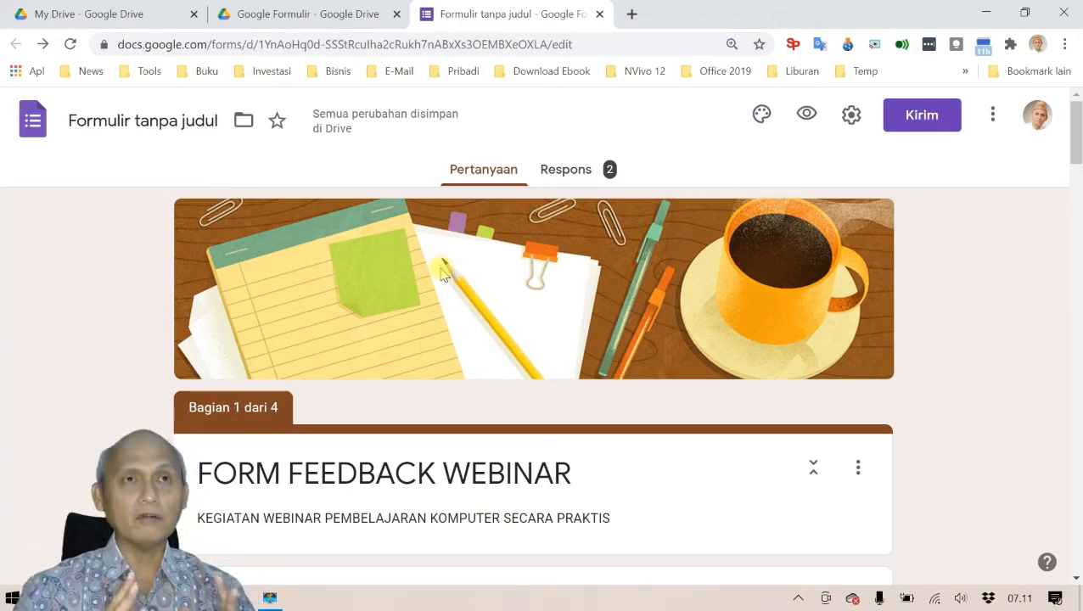
Step: Bring up the Kirim formulir email tab, subject FORM FEEDBACK WEBINAR, with the Ke (To) recipient field active
left_click(905, 123)
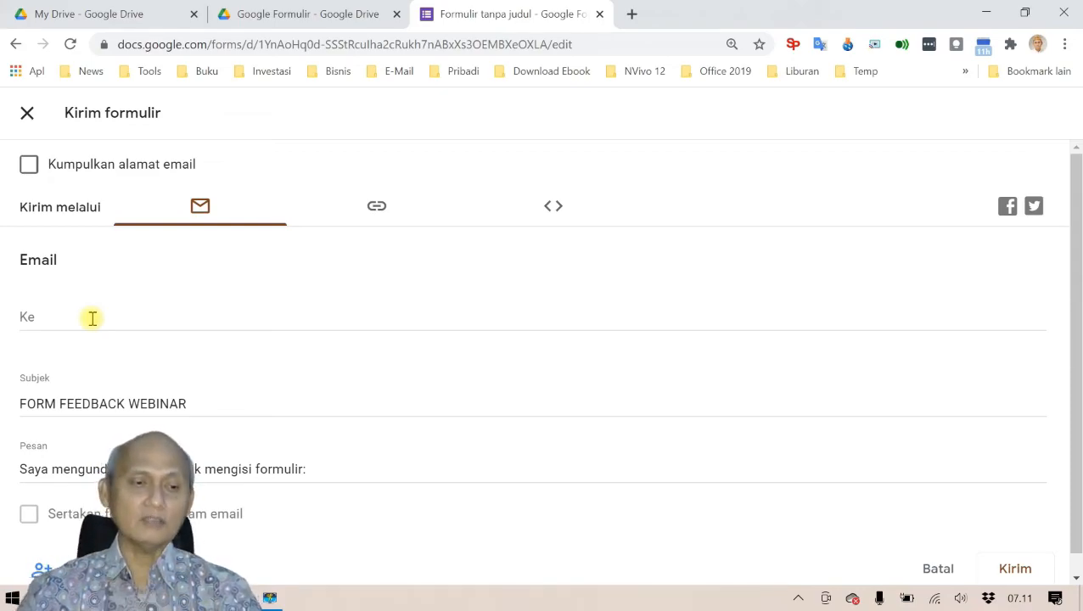
left_click(92, 318)
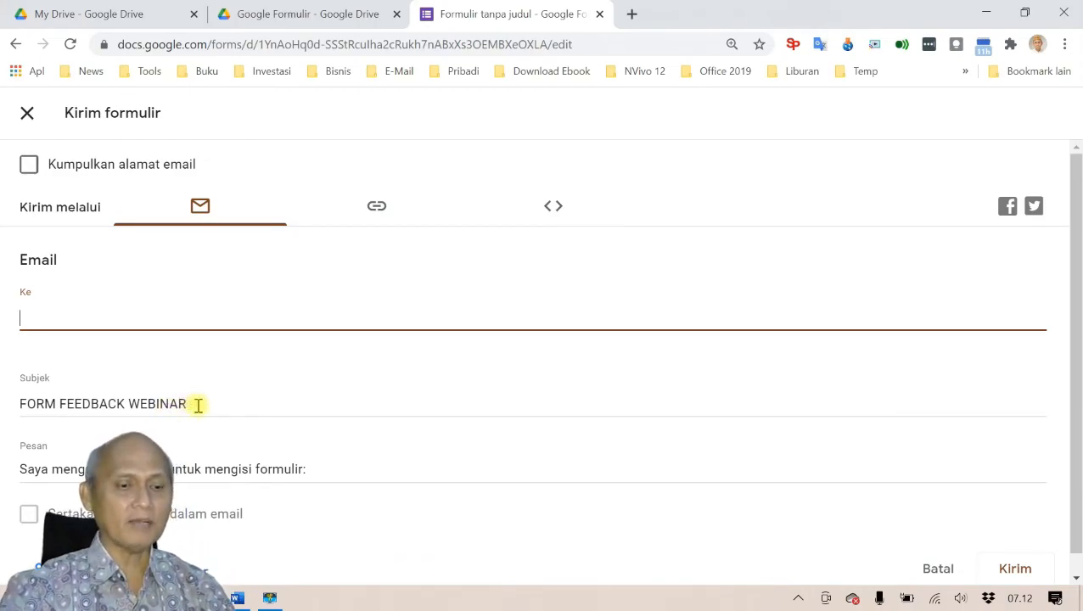
scroll(197, 406, "down", 1)
scroll(198, 406, "up", 1)
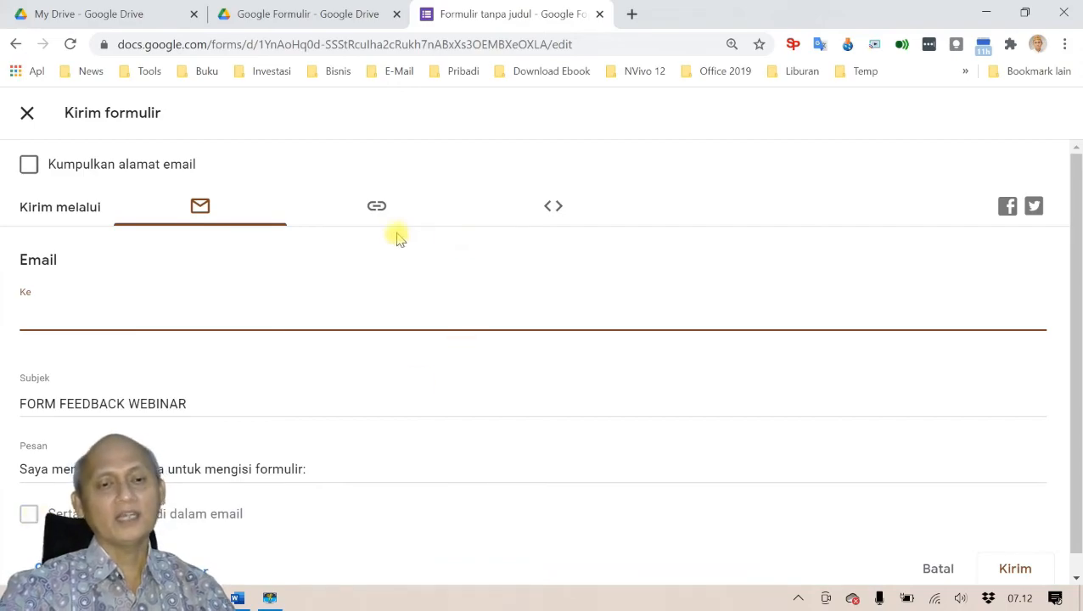
Step: Copy the shortened forms.gle link using 'Perpendek URL' on the link tab, then close the Kirim formulir dialog
left_click(378, 212)
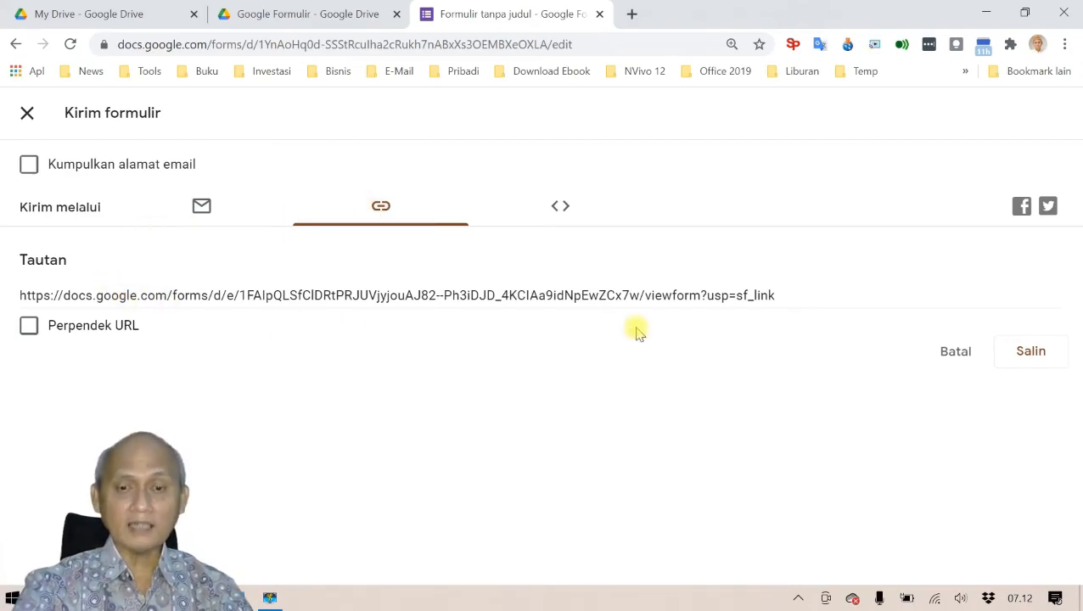
left_click(31, 326)
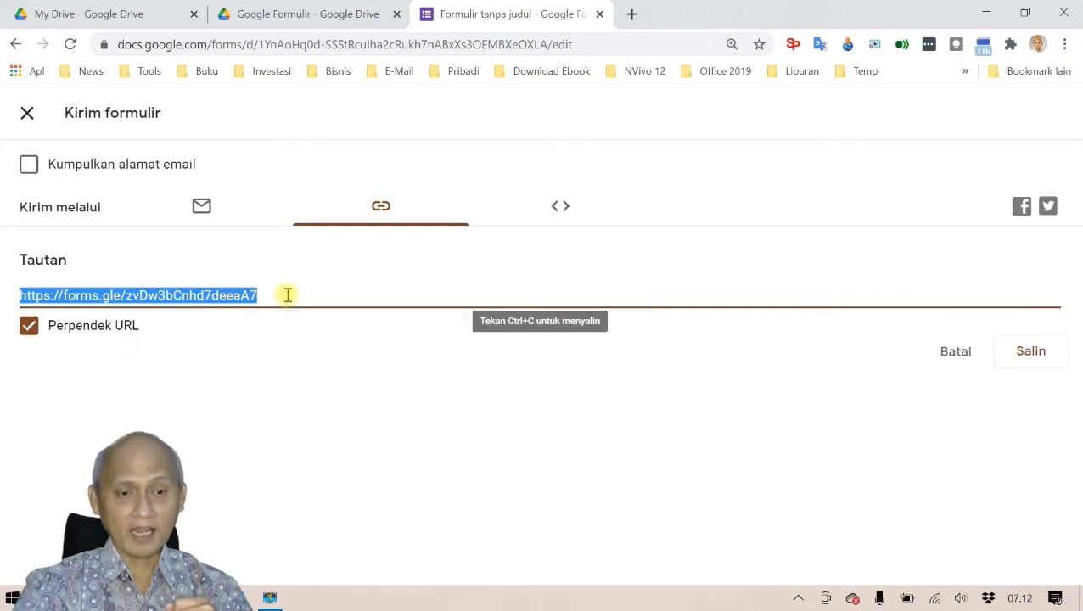
left_click(1027, 353)
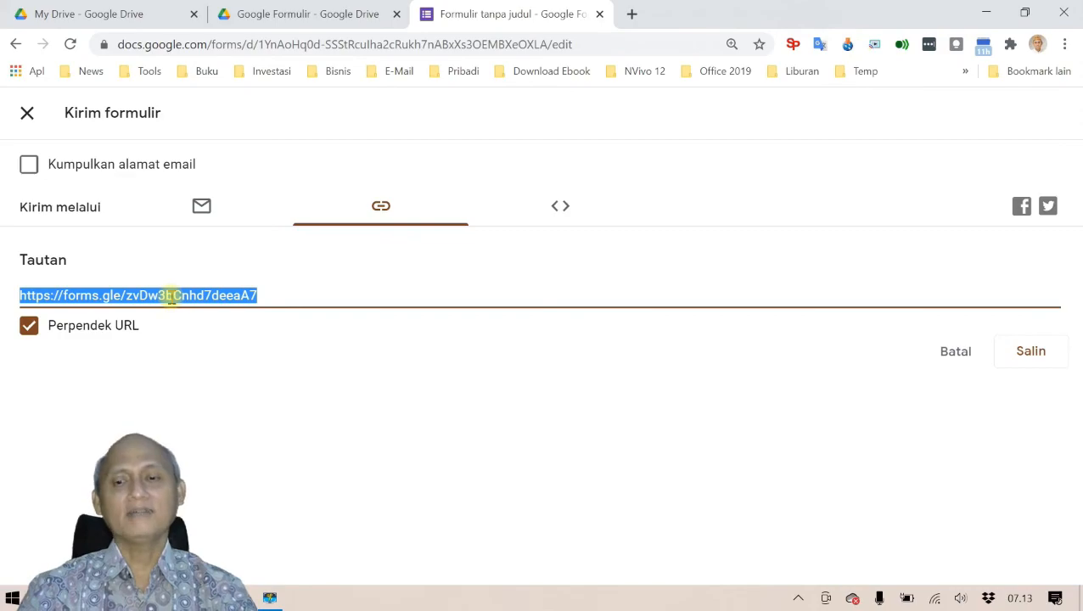
left_click(1030, 351)
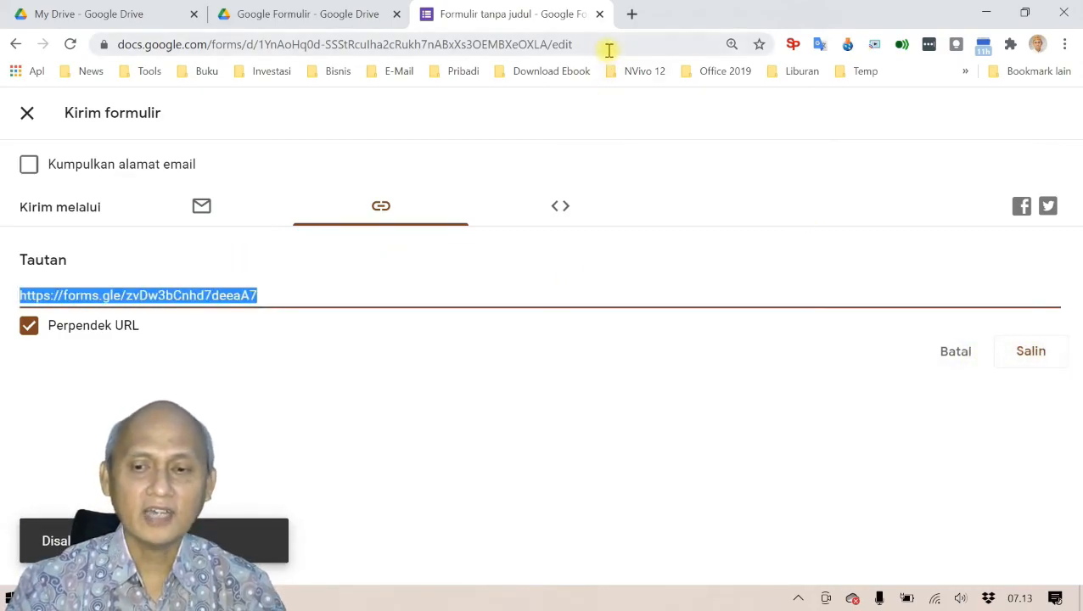
left_click(27, 112)
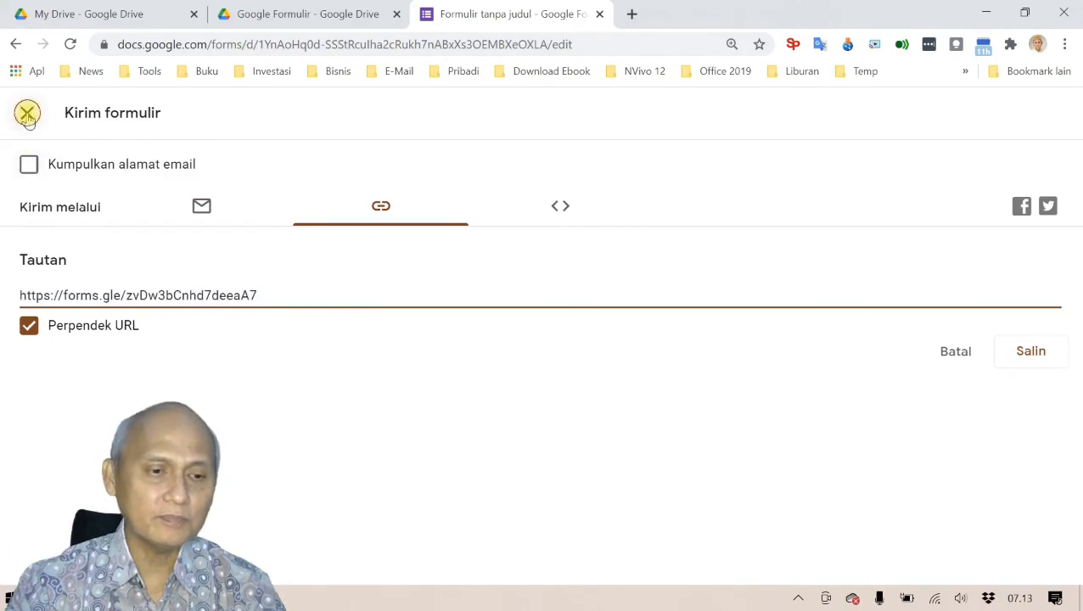